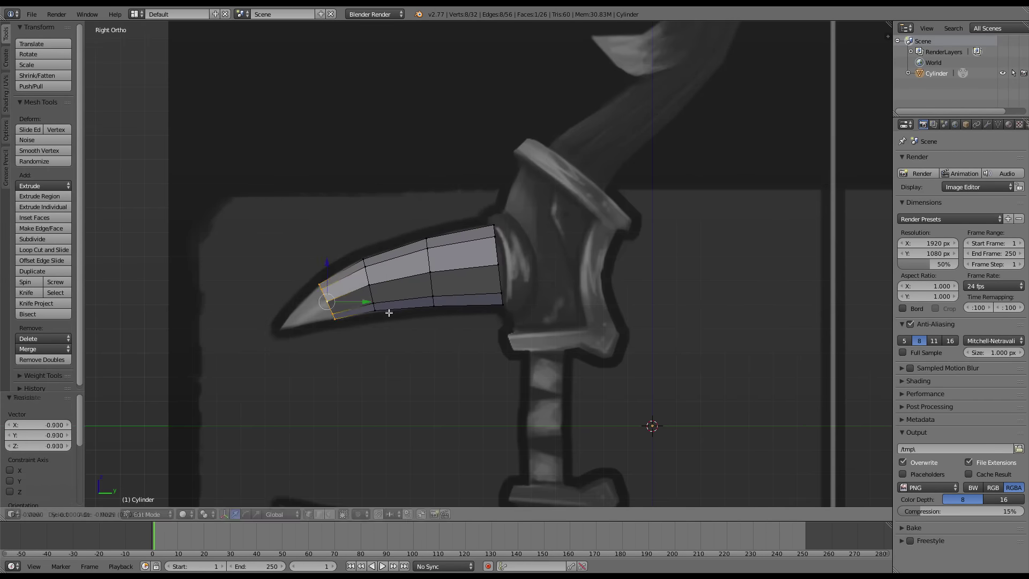
- Shape the upper limb into a hooked horn with barbed spikes and banding
key(w)
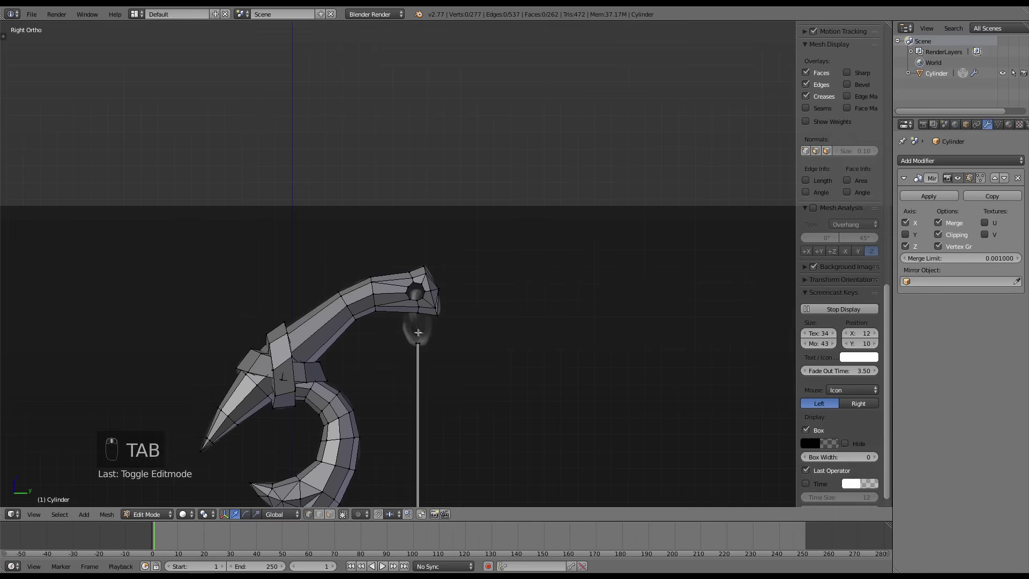
- Add a torus ring for the curved bracket joining the upper limb to the grip
key(shift+a)
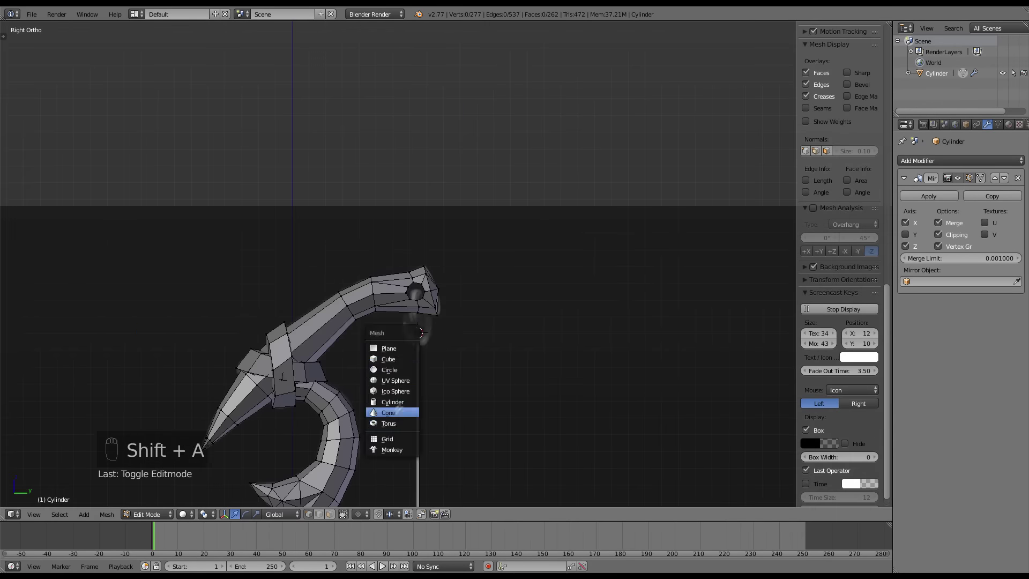
click(390, 413)
middle_drag(407, 343, 206, 337)
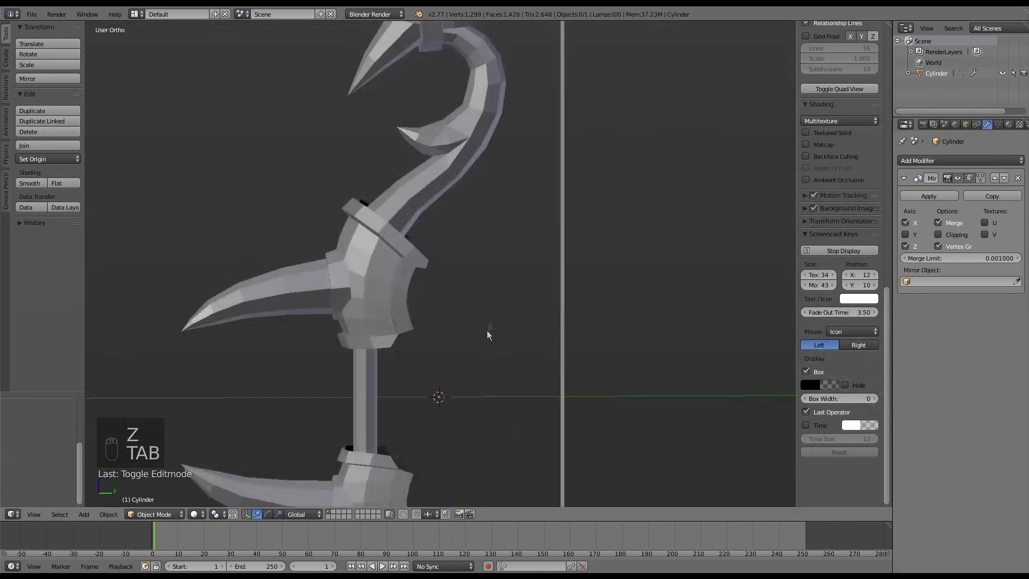
- Separate the selected horn piece into its own object
key(Tab)
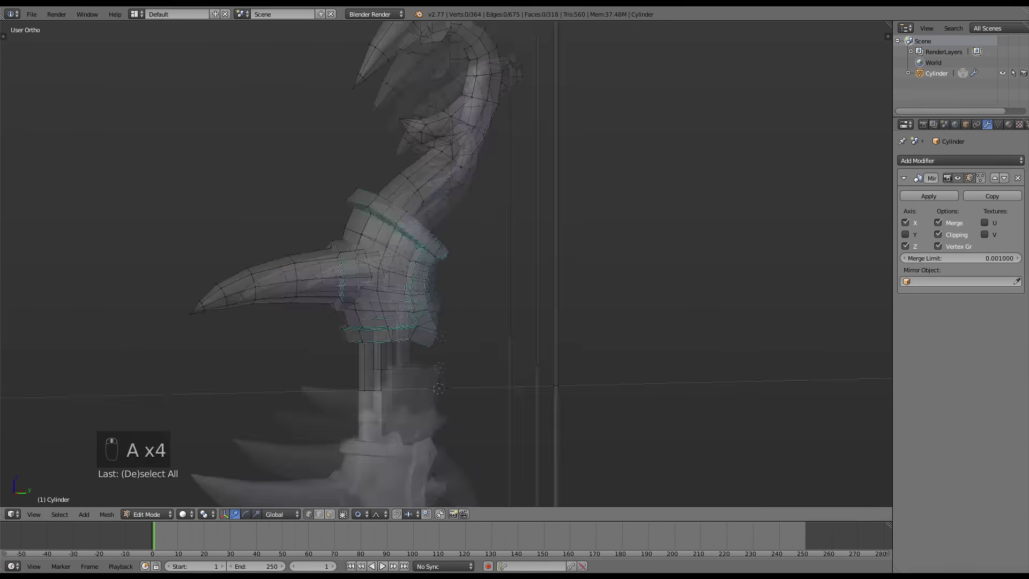
key(p)
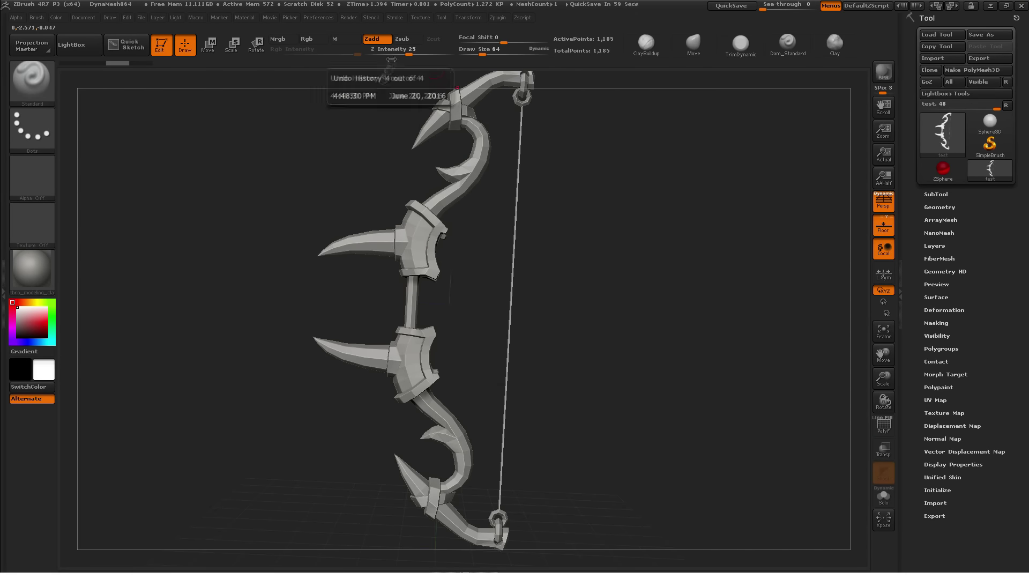
- Split the bow into separate parts and DynaMesh the current part
click(475, 19)
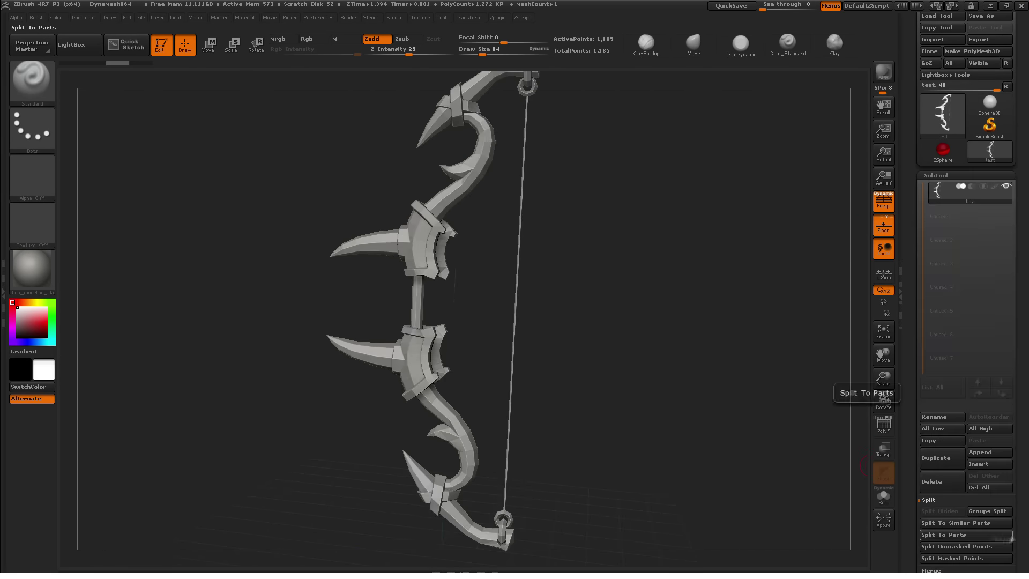
click(942, 395)
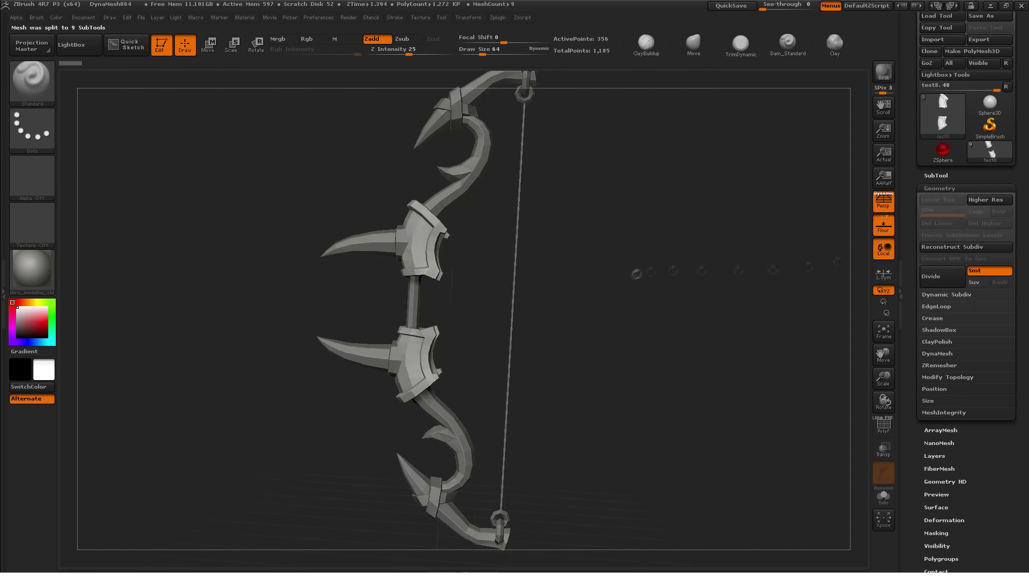
click(946, 374)
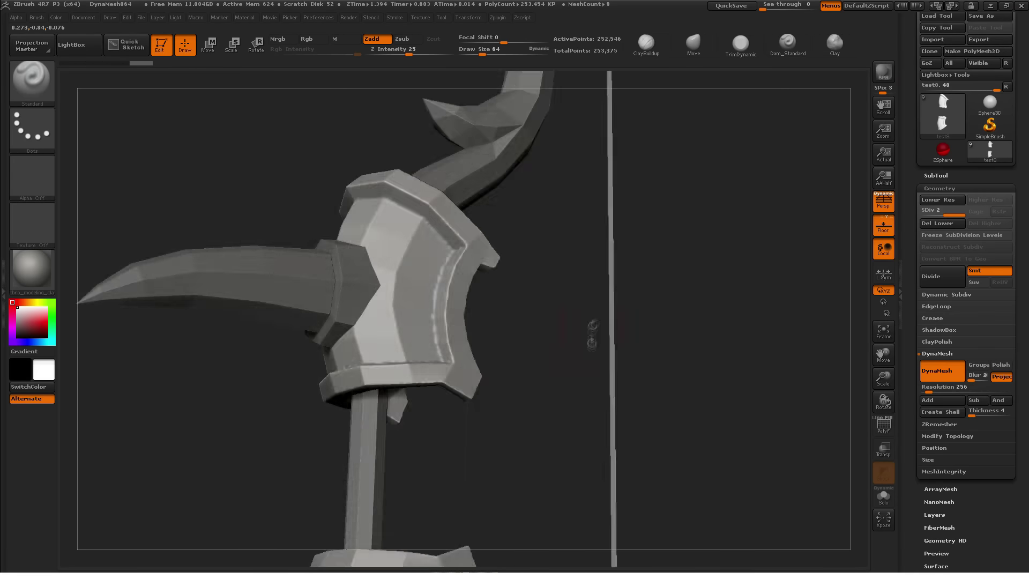
- Turn the bow upright and make the upper spike part active
drag(670, 301, 612, 314)
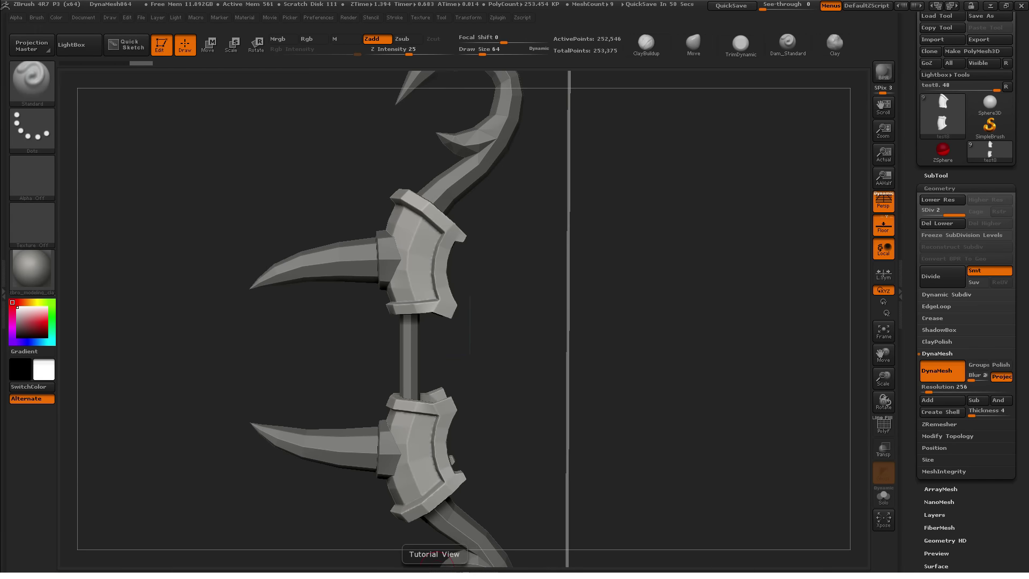
mouse_move(226, 268)
alt+mouse_down()
mouse_move(272, 236)
mouse_move(393, 265)
mouse_move(587, 288)
mouse_move(187, 375)
mouse_move(357, 395)
mouse_move(332, 369)
mouse_move(322, 375)
mouse_move(357, 396)
mouse_move(260, 336)
mouse_move(308, 271)
mouse_move(222, 281)
alt+mouse_up()
alt+click(271, 241)
- Subdivide the upper spike and carve wood grain with TrimDynamic and Dam_Standard brushes
key(d)
right_click(259, 336)
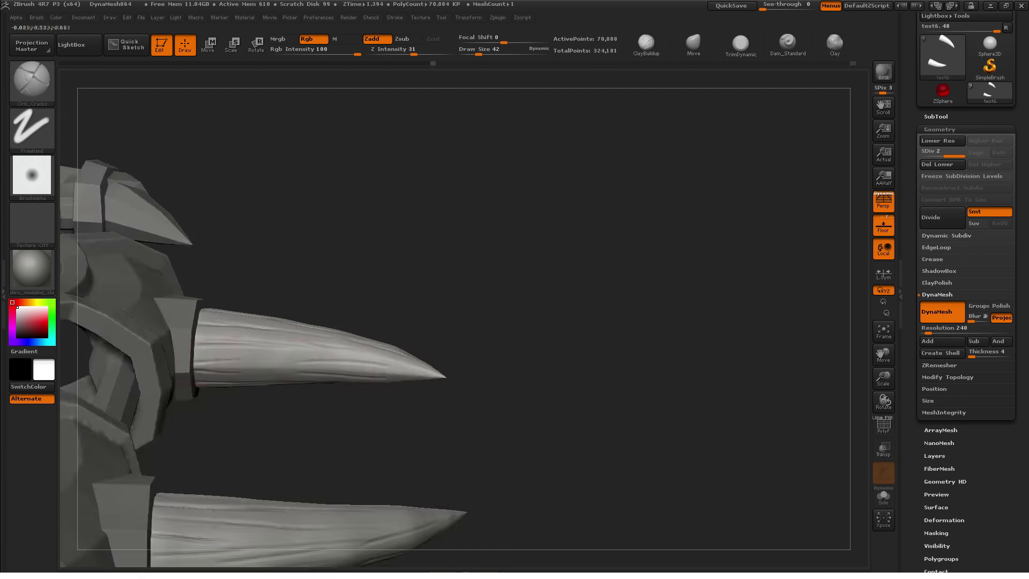
click(738, 47)
drag(568, 225, 544, 184)
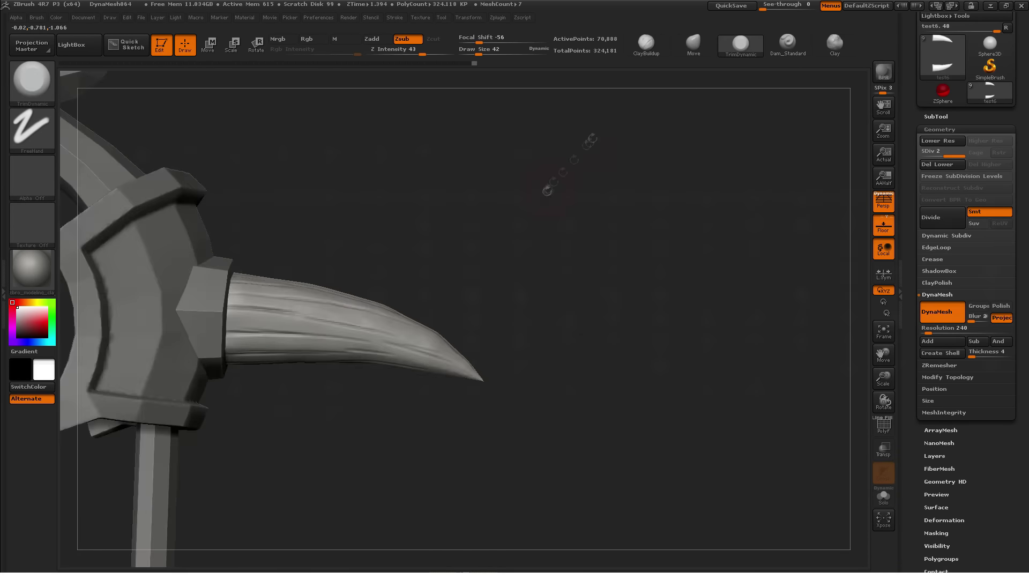
click(788, 44)
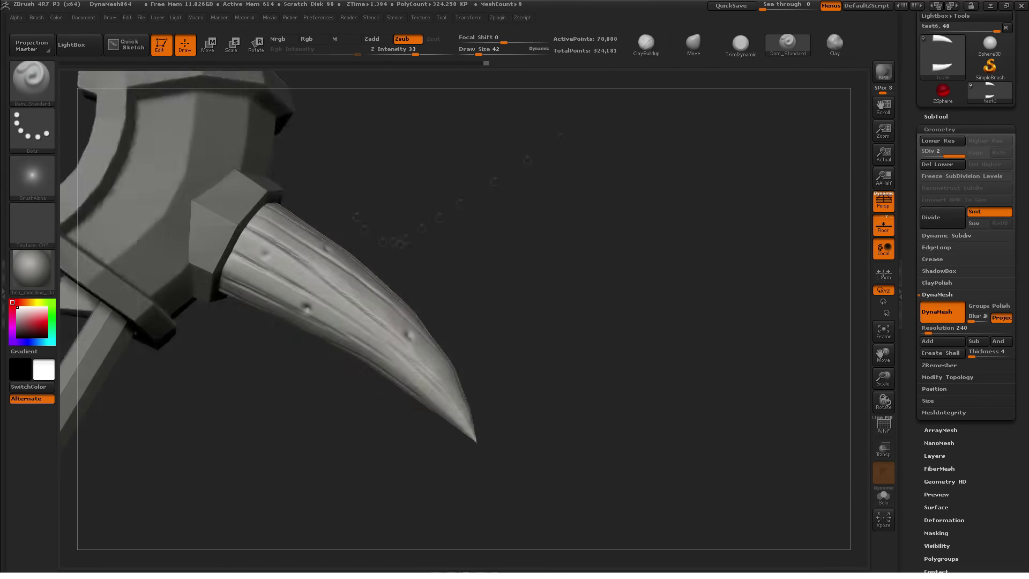
key(space)
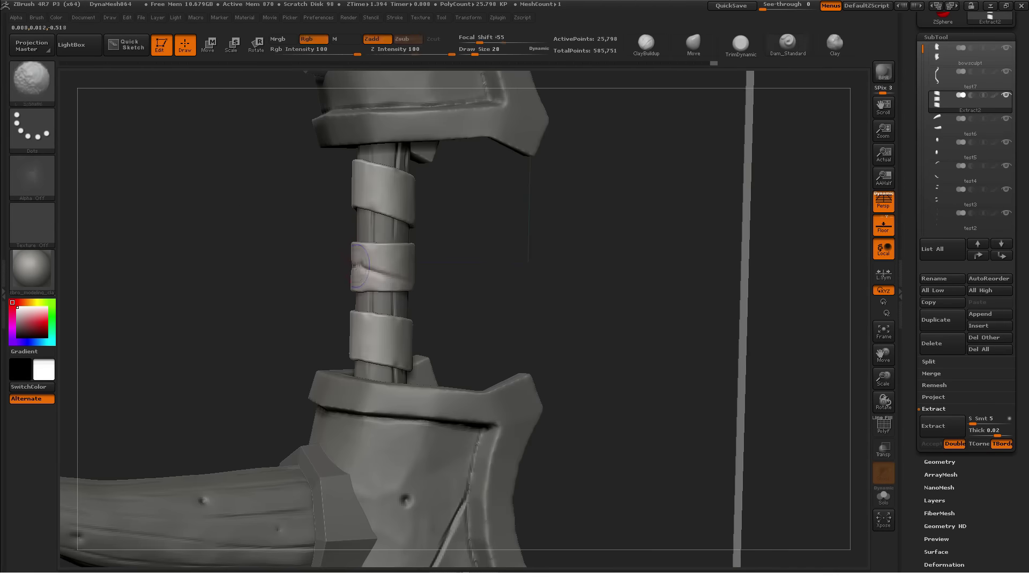
- Carve wood detail along the wrapped grip shaft with the Dam_Standard brush
drag(590, 322, 375, 247)
click(787, 43)
drag(440, 267, 643, 70)
drag(670, 322, 574, 305)
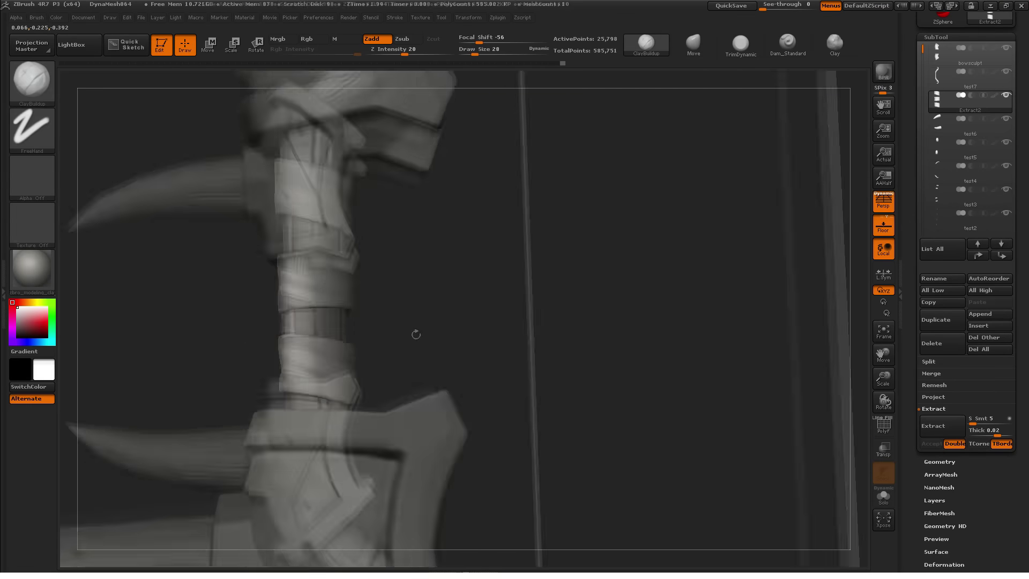
key(space)
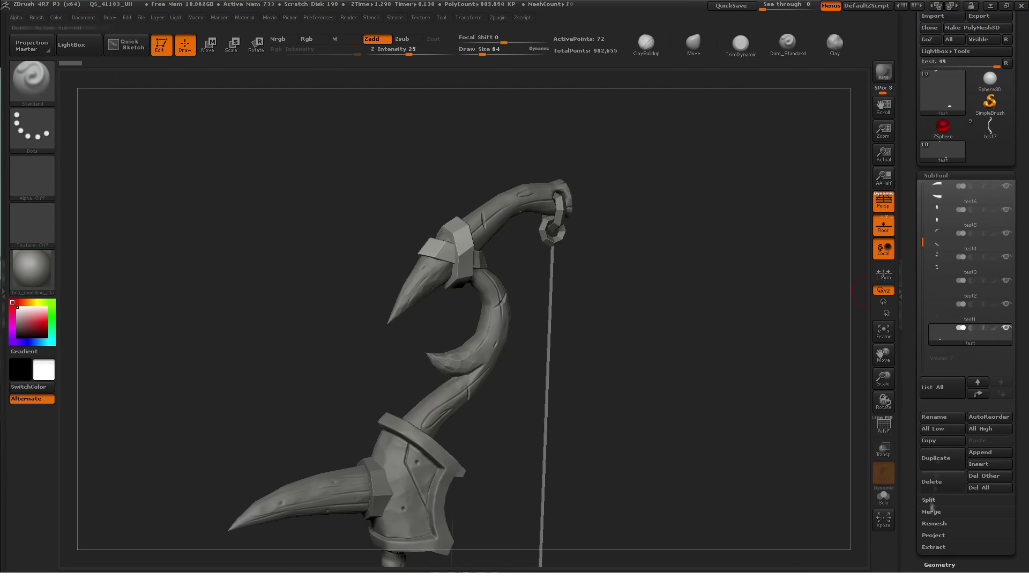
- Split the mesh into subtools, make test1 active and view the bow tip
click(930, 501)
drag(922, 218, 922, 234)
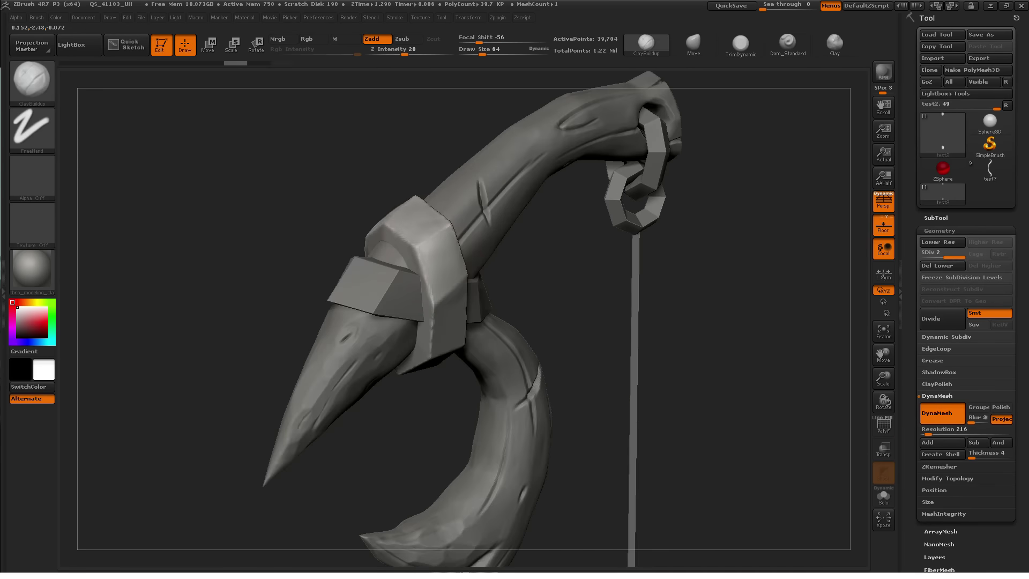
drag(407, 134, 433, 178)
- Switch to the TrimDynamic brush for carving the grip plate
click(741, 43)
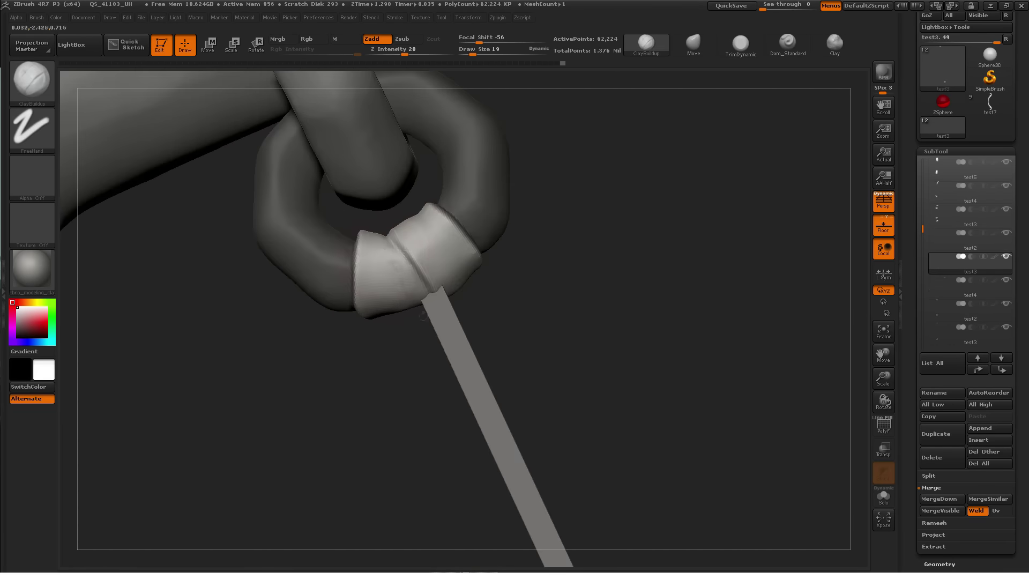
- Sculpt creased folds into the bowstring knot beneath the ring
mouse_move(423, 315)
mouse_down()
mouse_move(408, 306)
mouse_move(532, 399)
mouse_up()
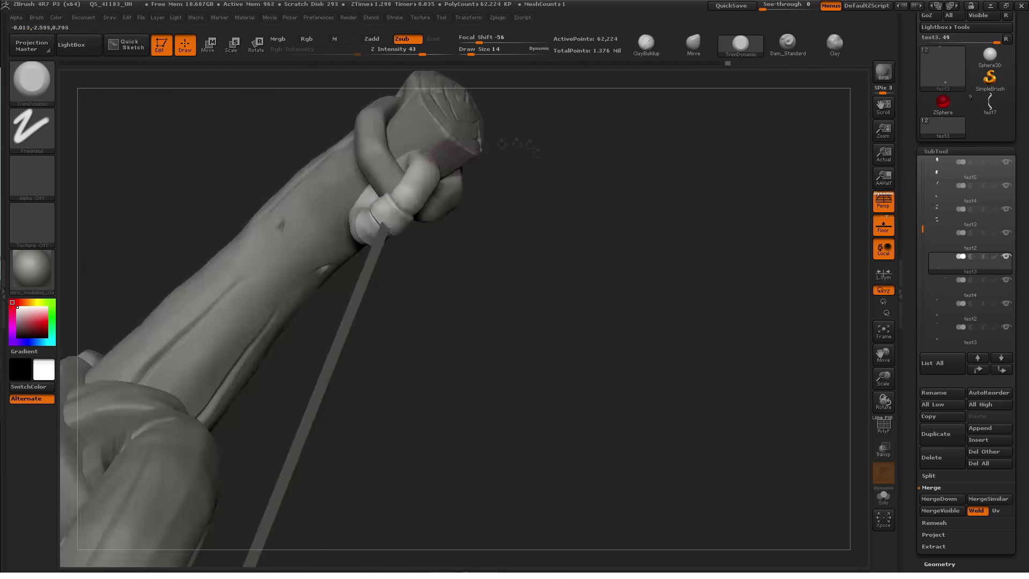
drag(396, 163, 515, 314)
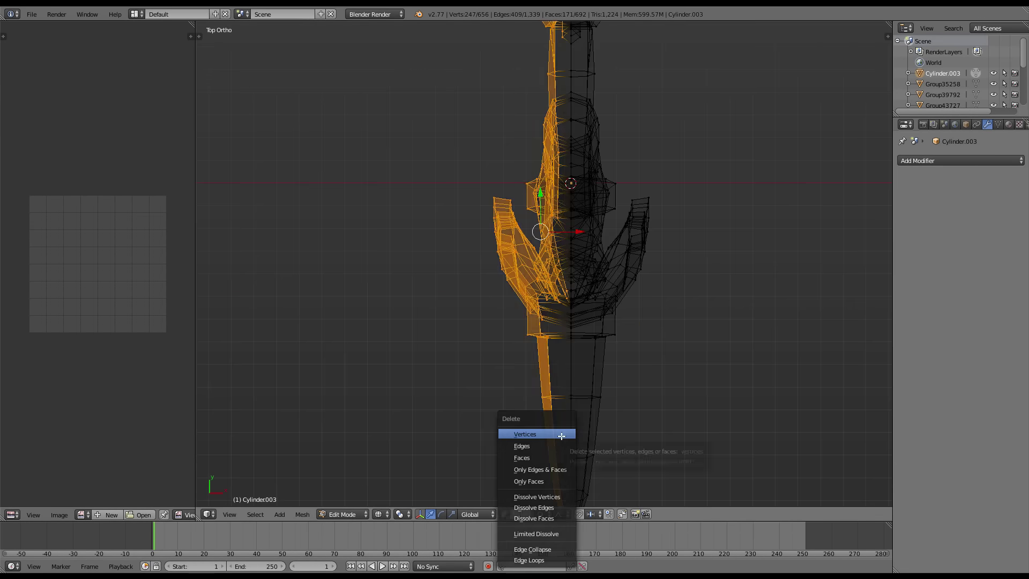
- Delete the vertices of the selected half of the bow mesh
click(561, 436)
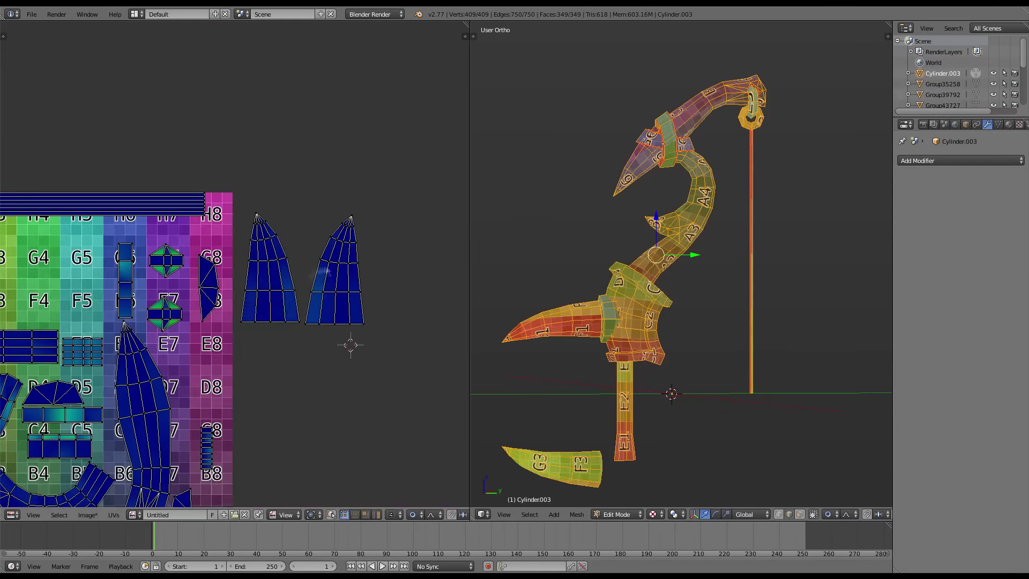
- Start scaling the selected UV edge horizontally along X
key(s)
key(x)
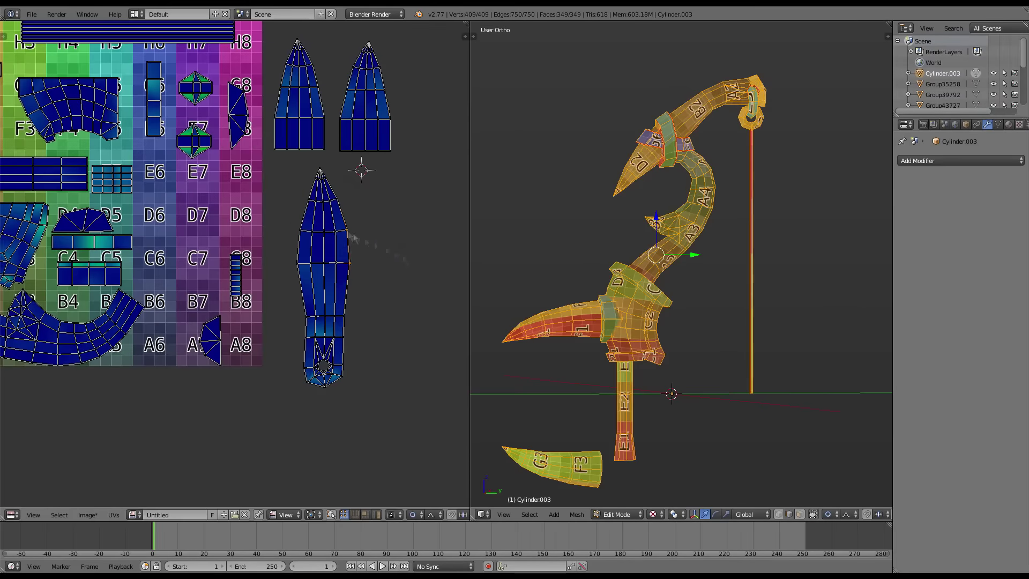
- Flatten the curved neck UV island into a straight strip by scaling along Y
scroll(330, 350, up, 2)
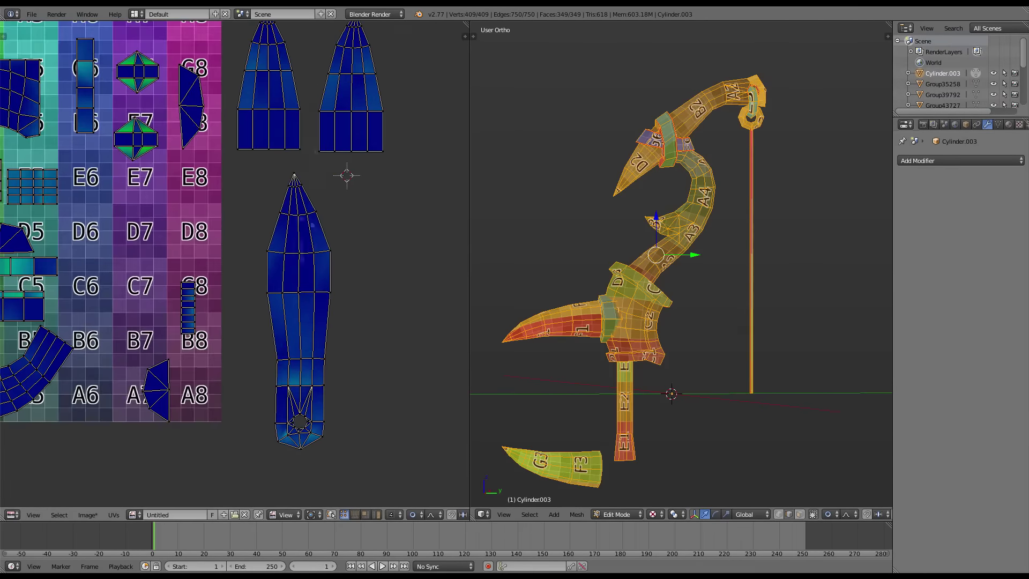
scroll(323, 169, up, 1)
middle_drag(326, 308, 325, 272)
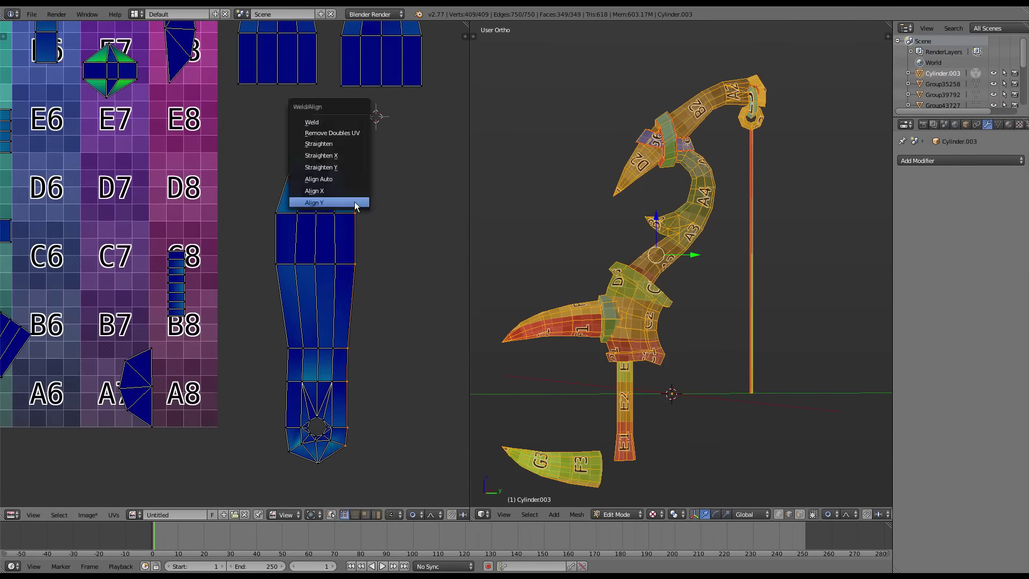
scroll(300, 228, down, 3)
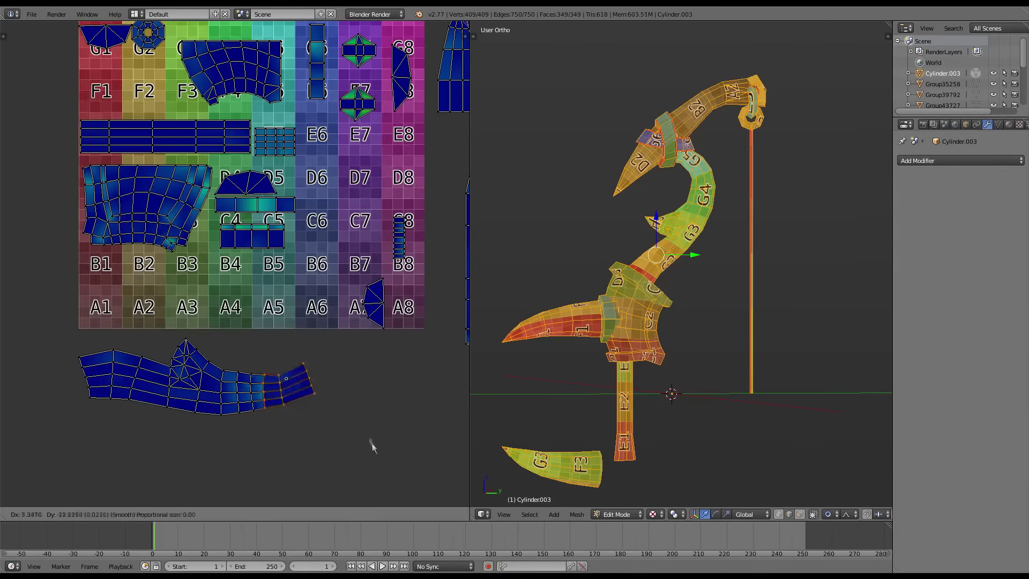
key(s)
key(y)
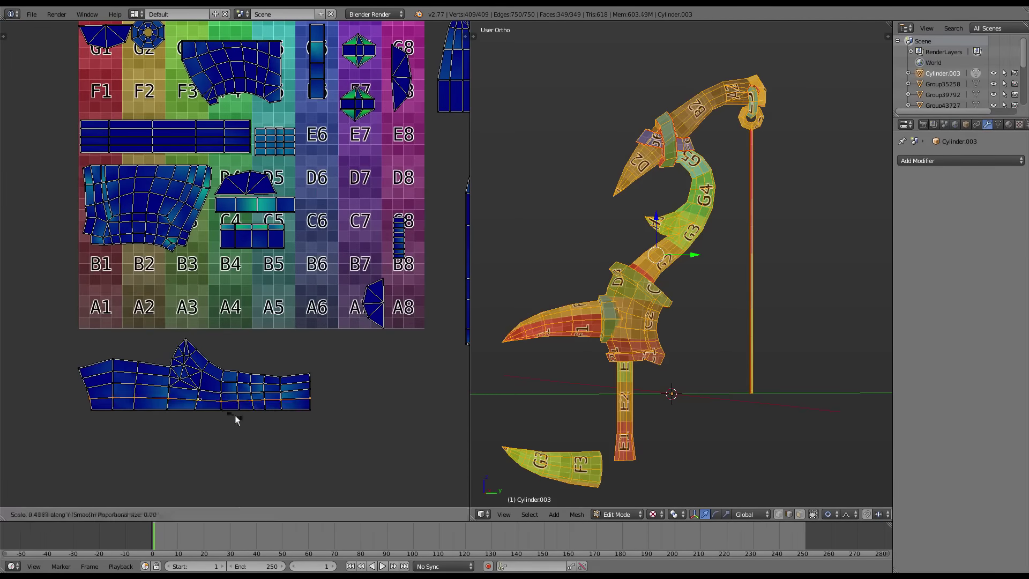
- Align the selected neck UVs straight along Y with Align Y
key(Escape)
key(shift+w)
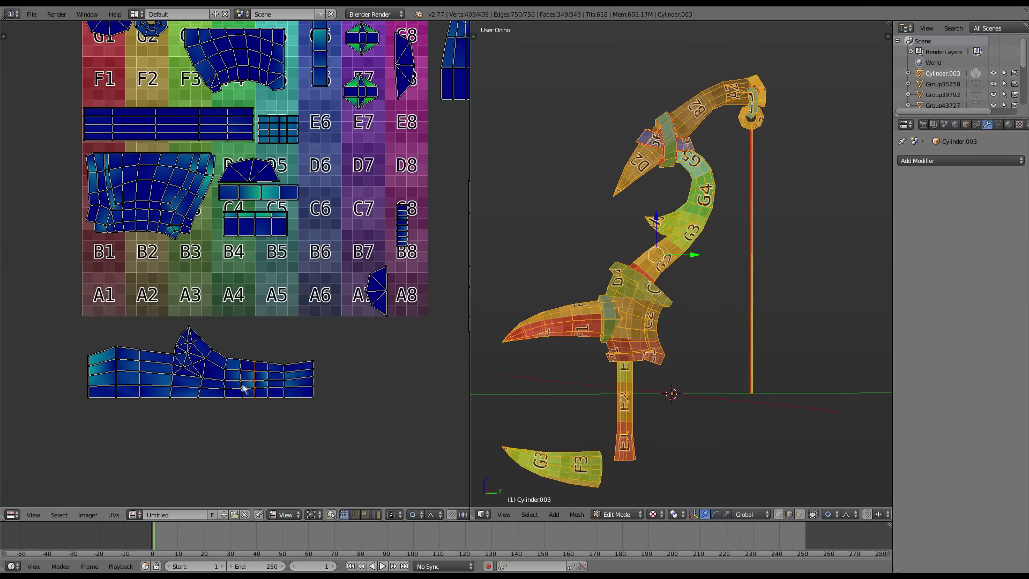
scroll(205, 381, up, 1)
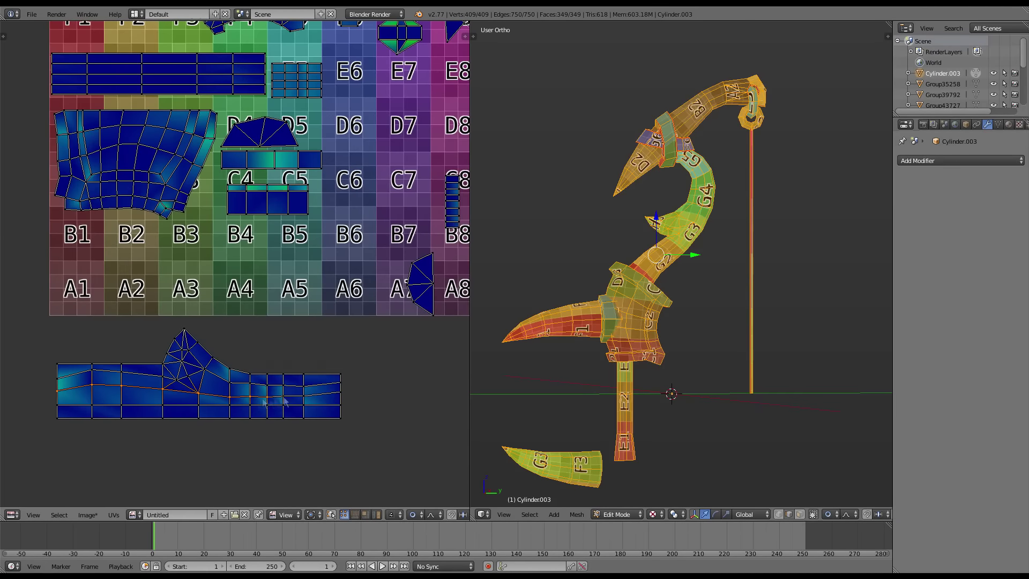
click(235, 382)
scroll(159, 381, down, 3)
scroll(326, 265, up, 2)
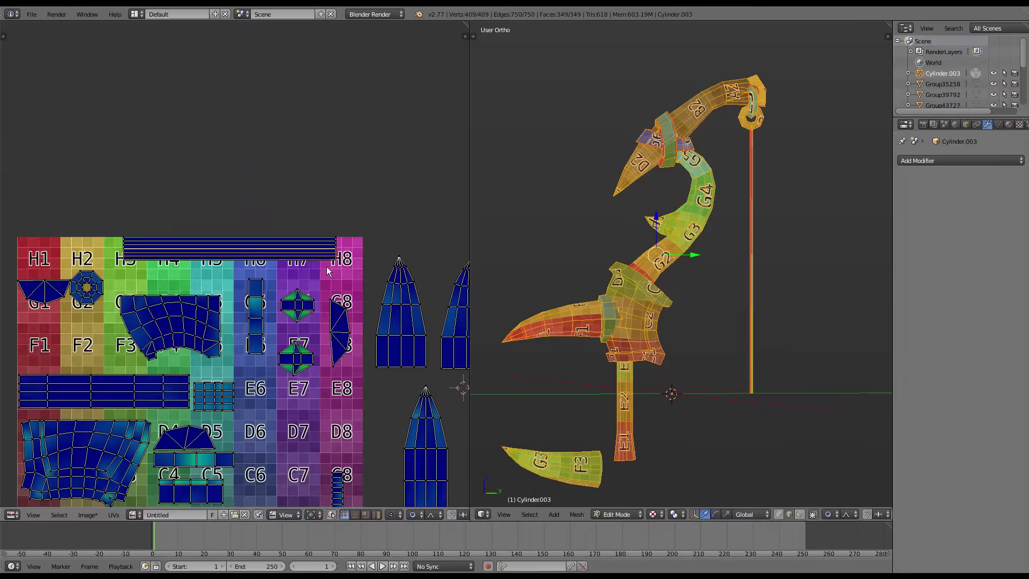
- Merge the overlapping duplicate UV vertices using the weld options
key(alt+z)
key(w)
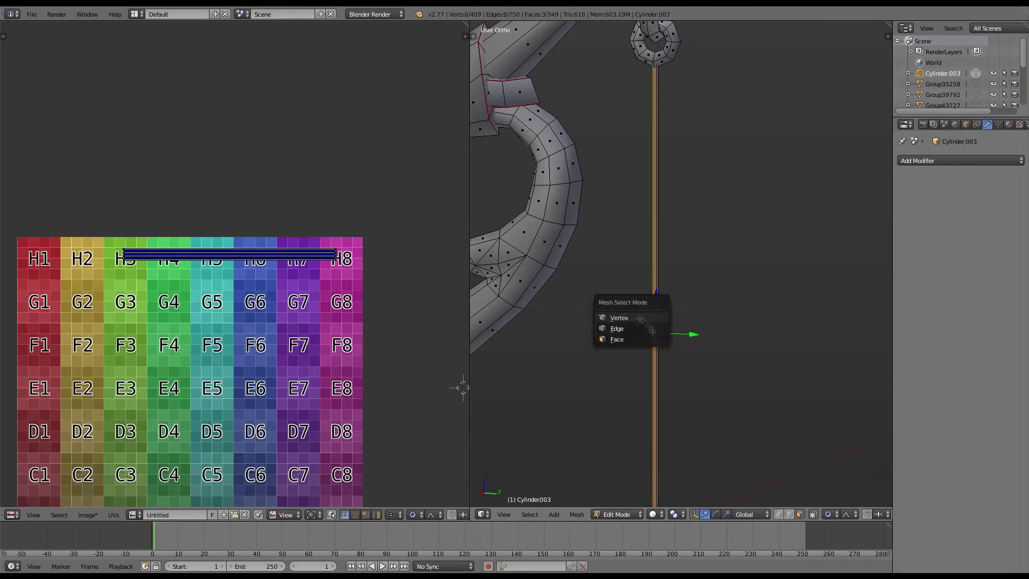
scroll(197, 330, up, 2)
scroll(198, 329, down, 1)
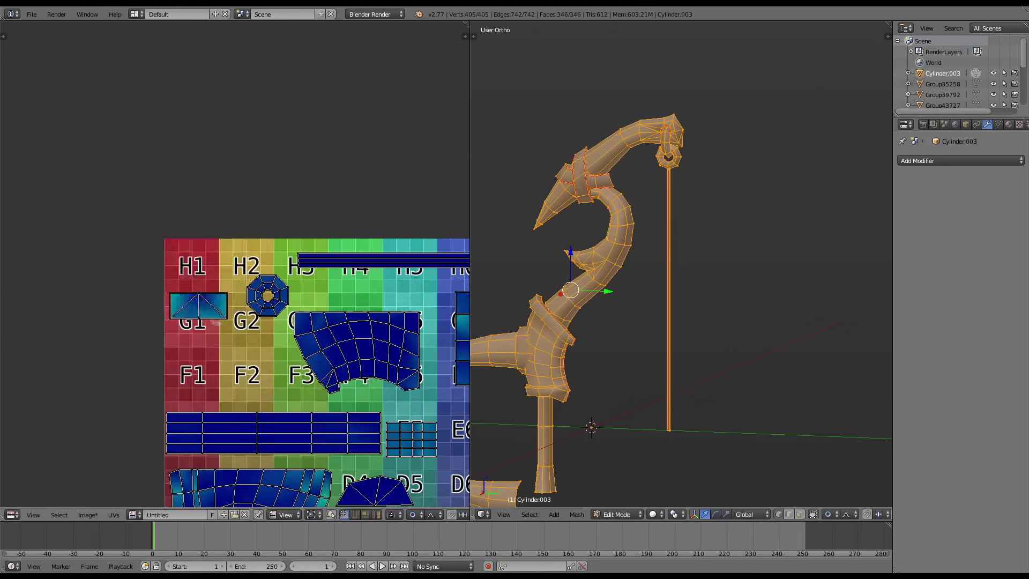
scroll(322, 284, down, 1)
key(w)
middle_drag(356, 291, 392, 241)
key(w)
middle_drag(330, 438, 298, 351)
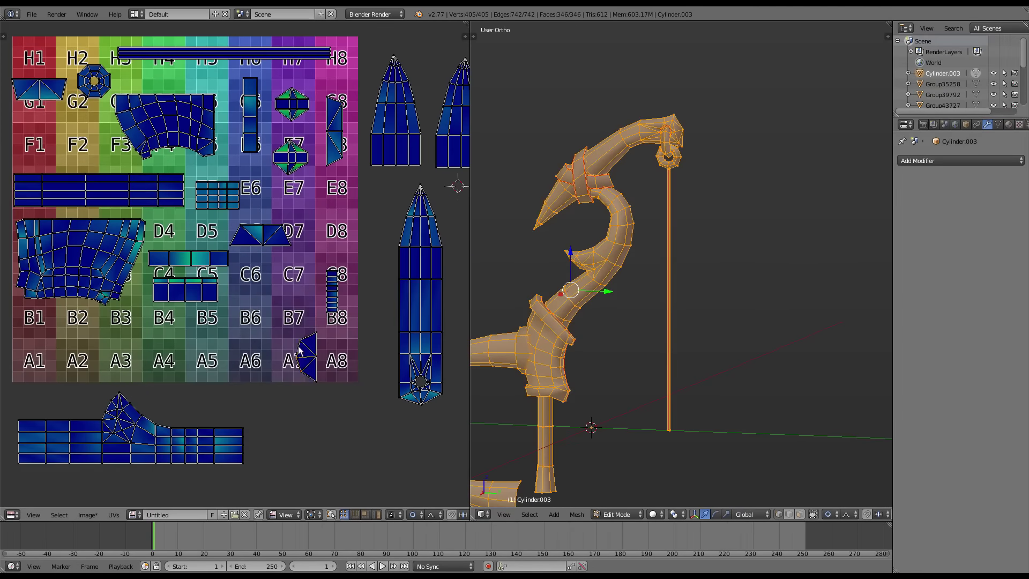
key(Escape)
scroll(315, 381, down, 2)
scroll(231, 316, up, 4)
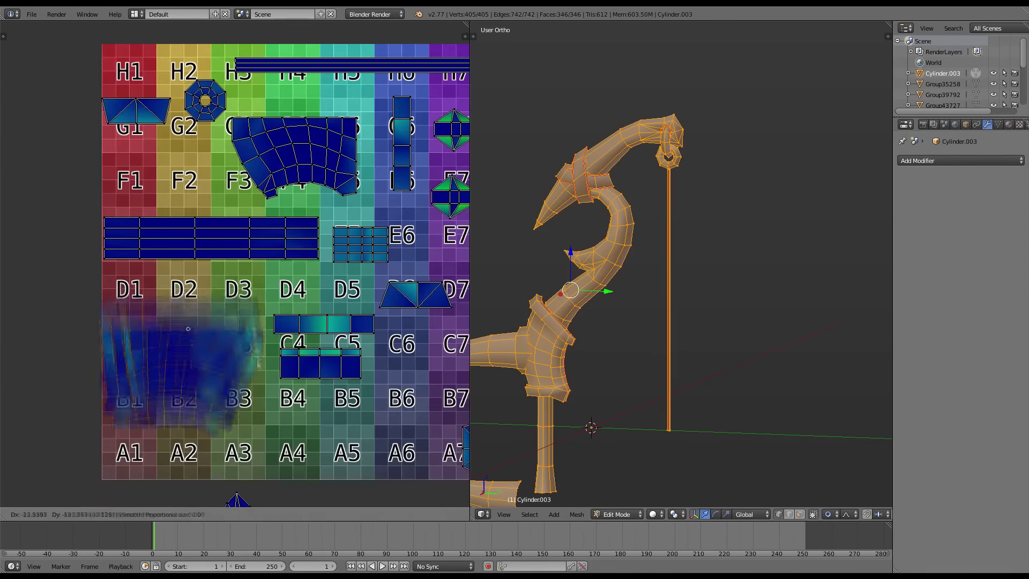
- Move the large UV island, then stop the iPackThat packing run
middle_drag(244, 332, 284, 325)
key(g)
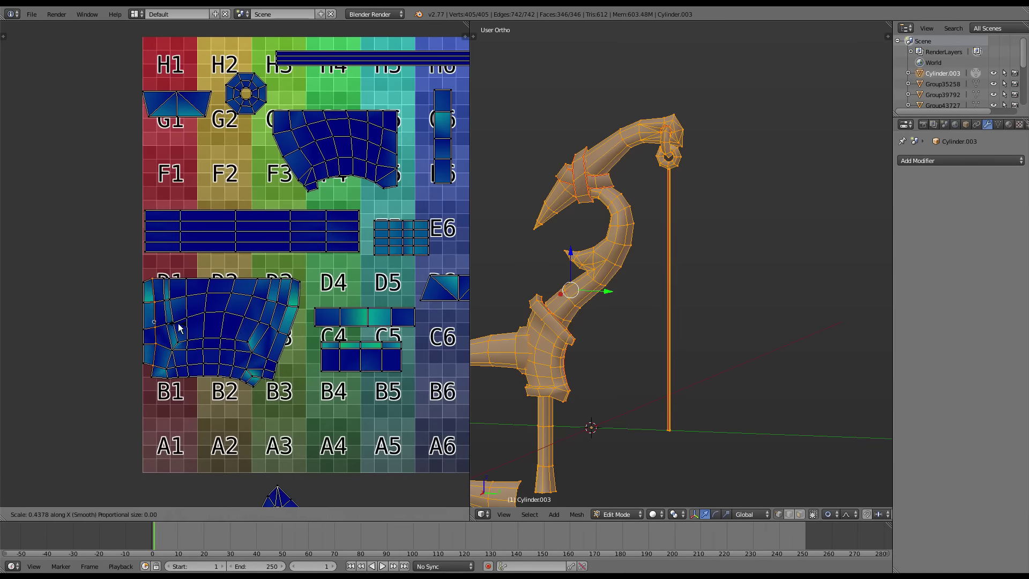
scroll(278, 389, up, 3)
scroll(278, 390, down, 4)
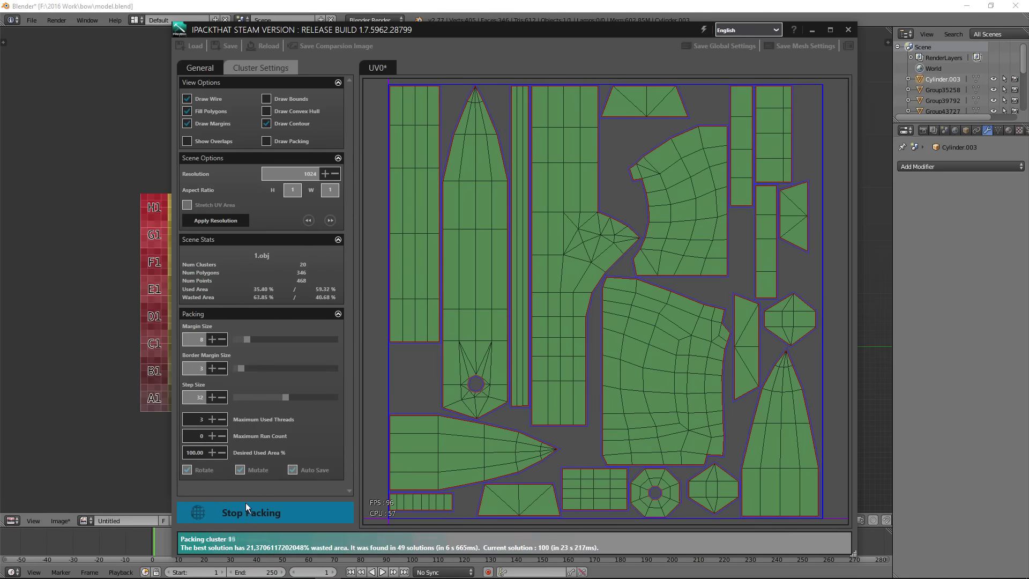
click(245, 506)
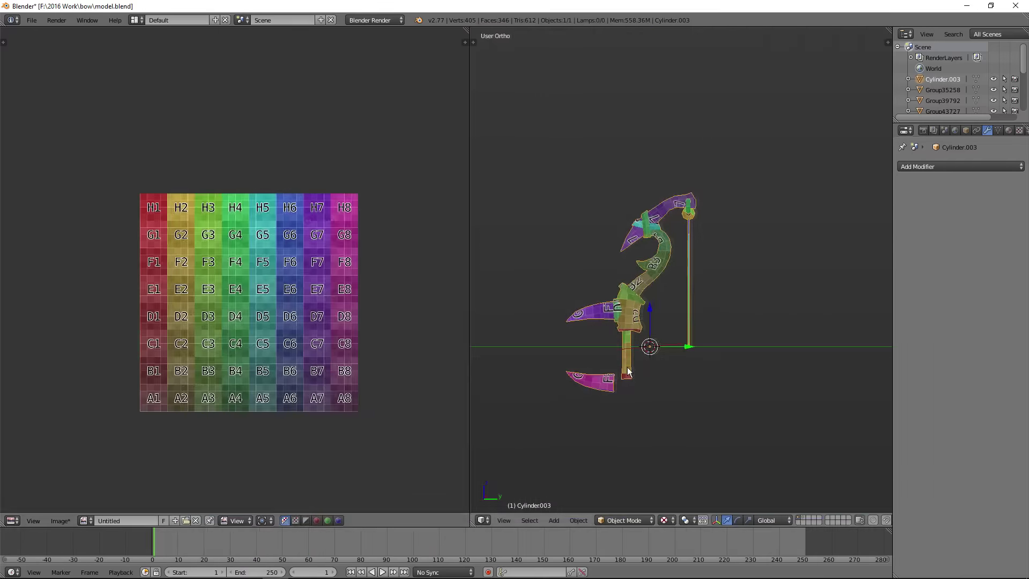
- Try scaling a UV island along X and cancel the distorted result
scroll(232, 395, up, 6)
shift+scroll(232, 395, down, 4)
scroll(232, 396, down, 3)
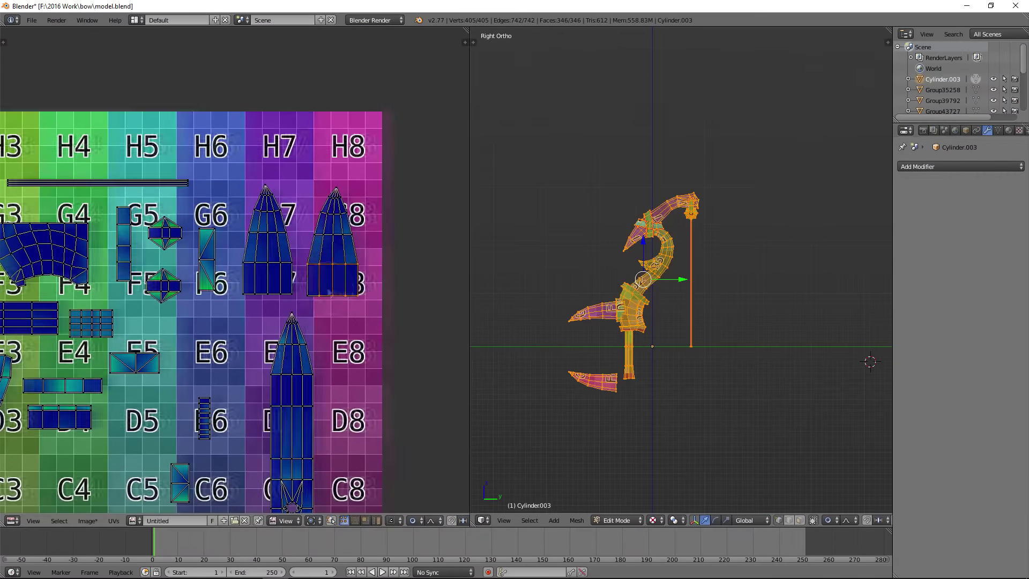
middle_drag(329, 293, 410, 240)
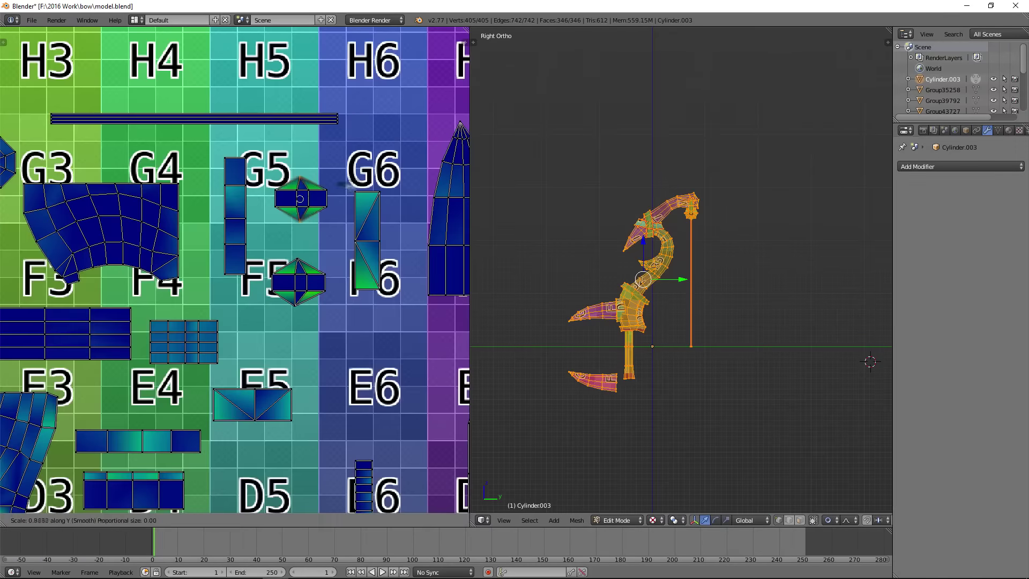
scroll(344, 185, down, 2)
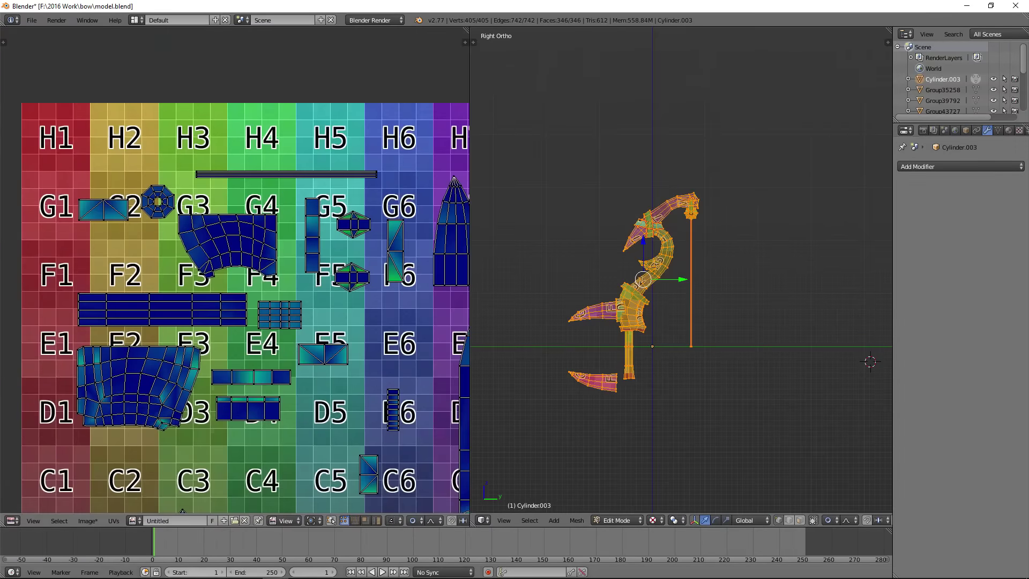
scroll(225, 231, up, 3)
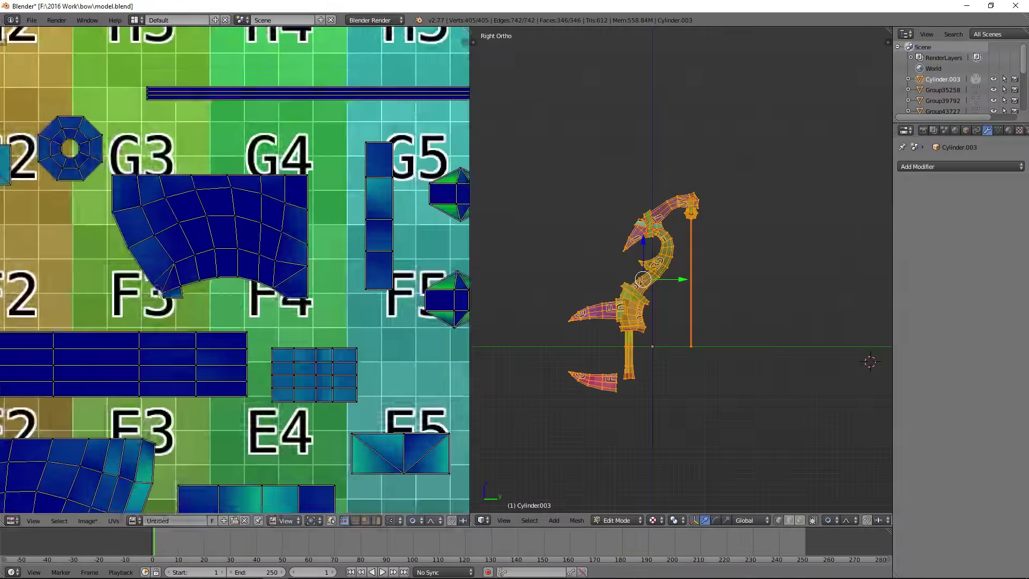
key(x)
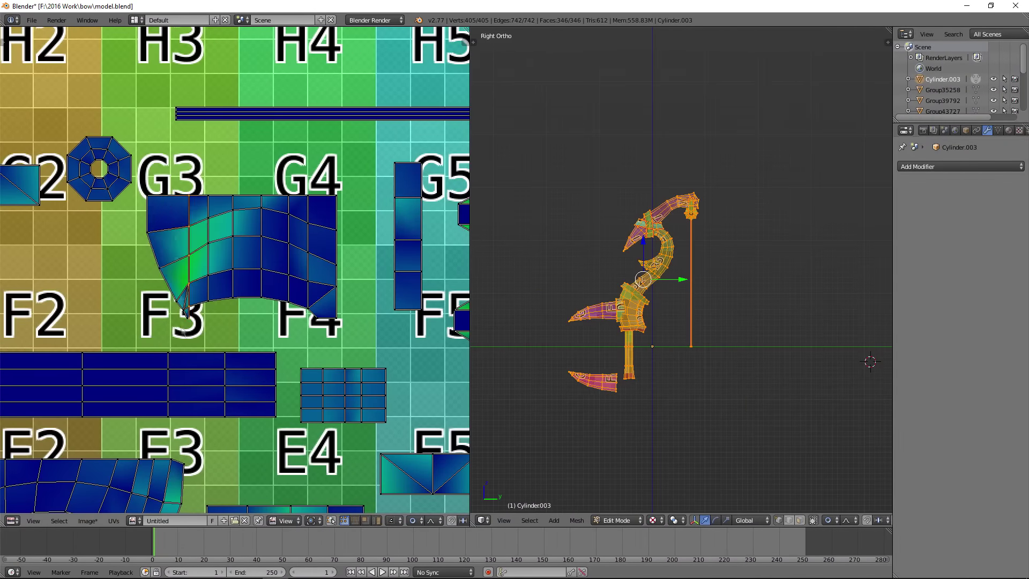
right_click(311, 313)
- Rescale and reposition the island until the checker squares look even on the bow
scroll(644, 289, up, 3)
middle_drag(644, 289, 590, 268)
scroll(236, 279, down, 3)
scroll(266, 366, up, 3)
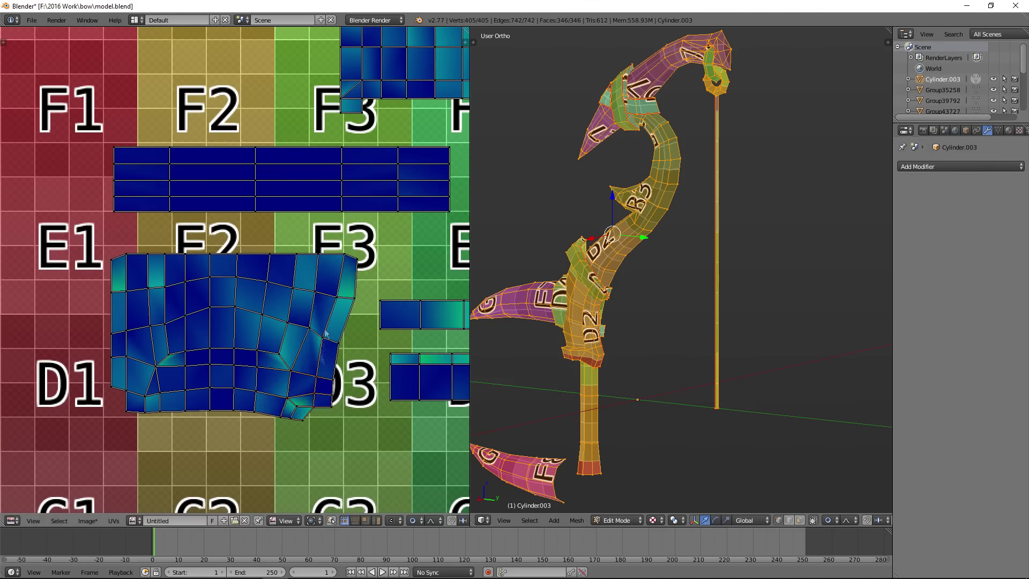
scroll(325, 333, down, 5)
scroll(329, 302, up, 4)
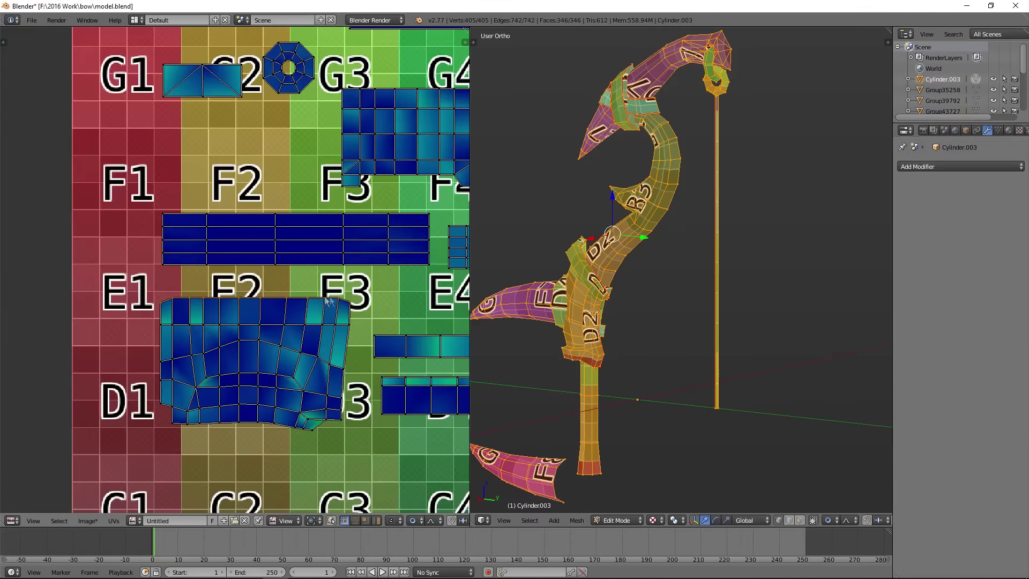
click(353, 377)
scroll(274, 390, up, 2)
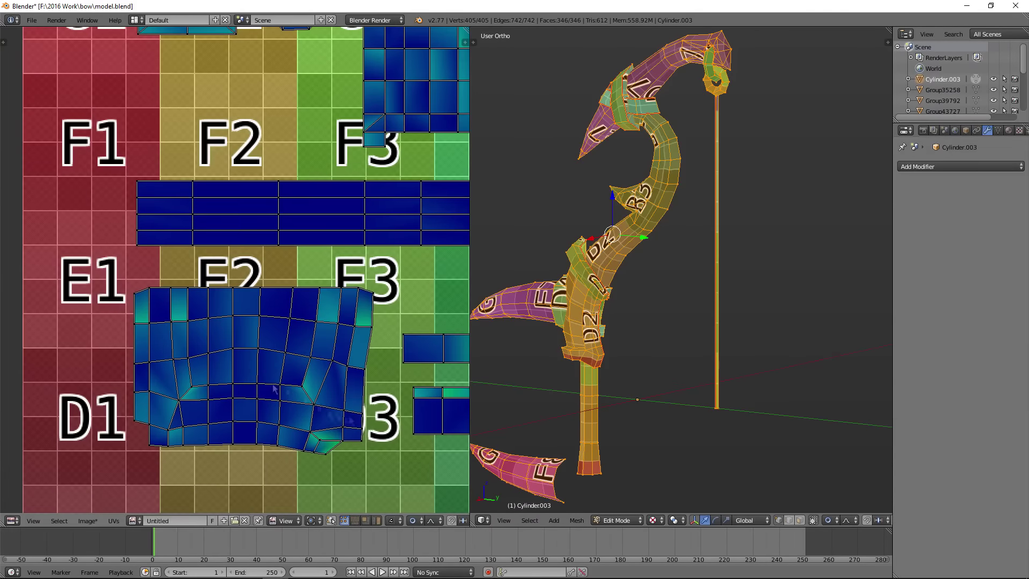
click(324, 444)
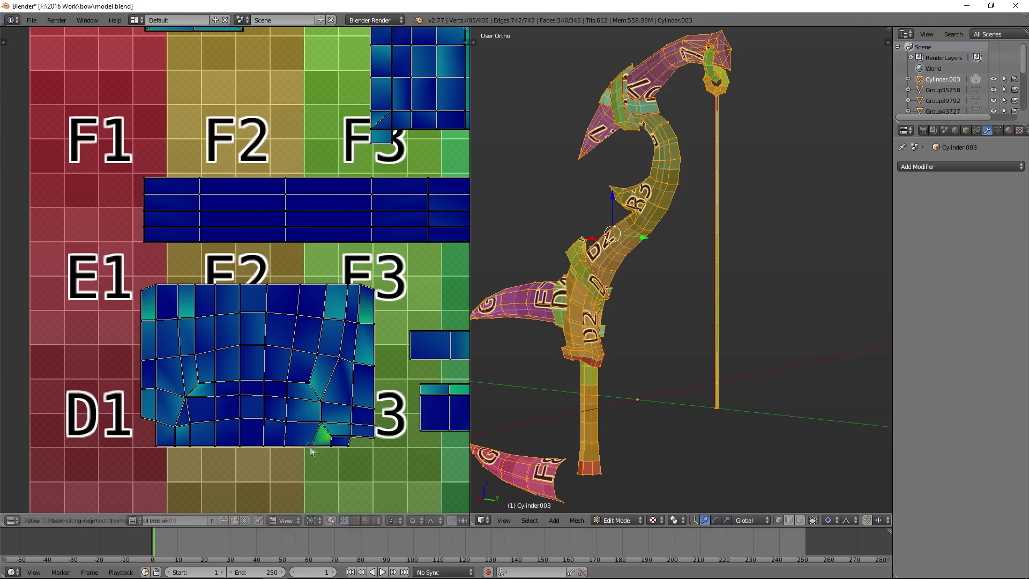
scroll(565, 383, up, 6)
scroll(261, 418, down, 4)
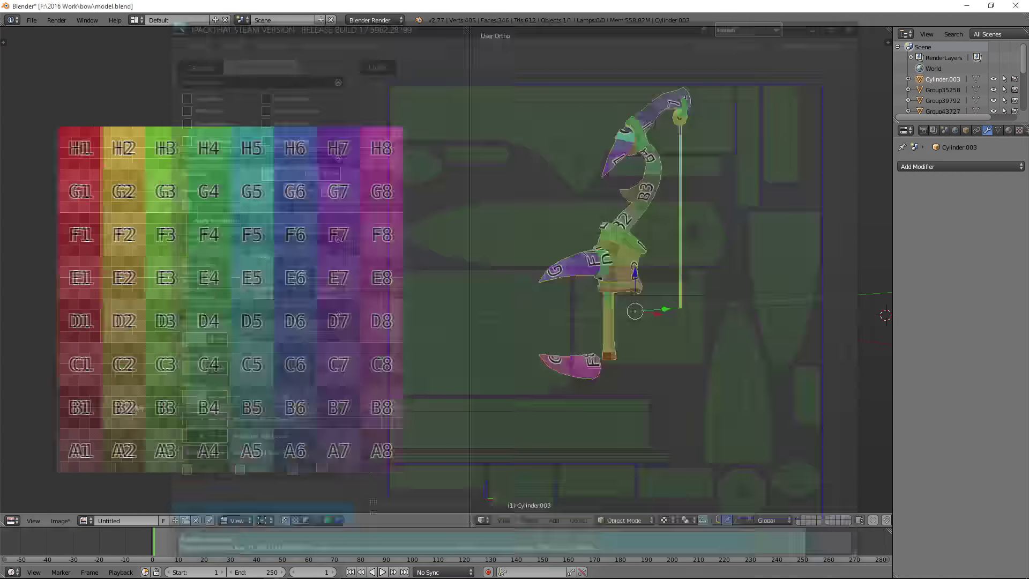
- Stop iPackThat packing once the spike islands fit tightly and save the layout as .obj
key(w)
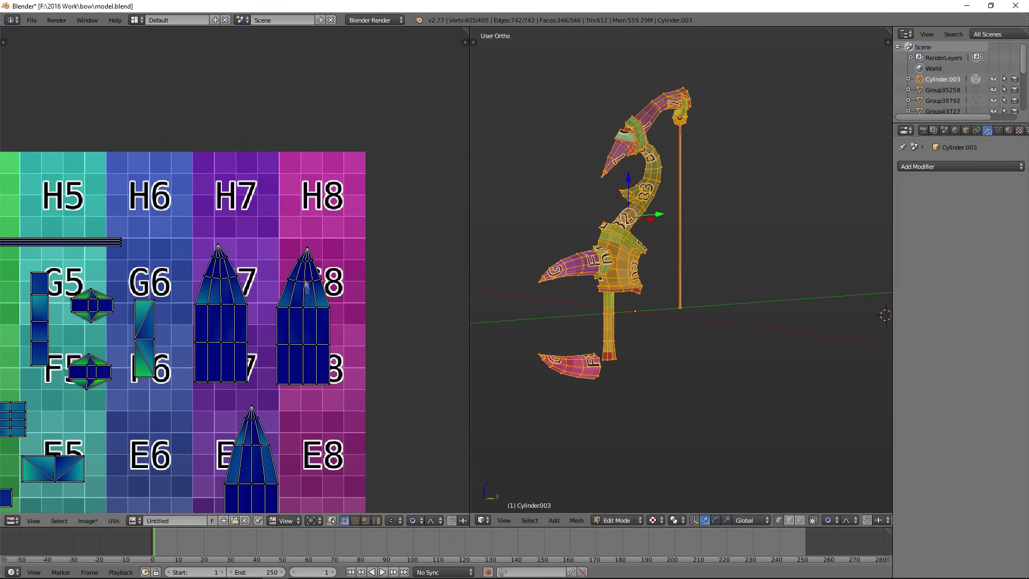
scroll(339, 305, up, 1)
middle_drag(339, 305, 267, 305)
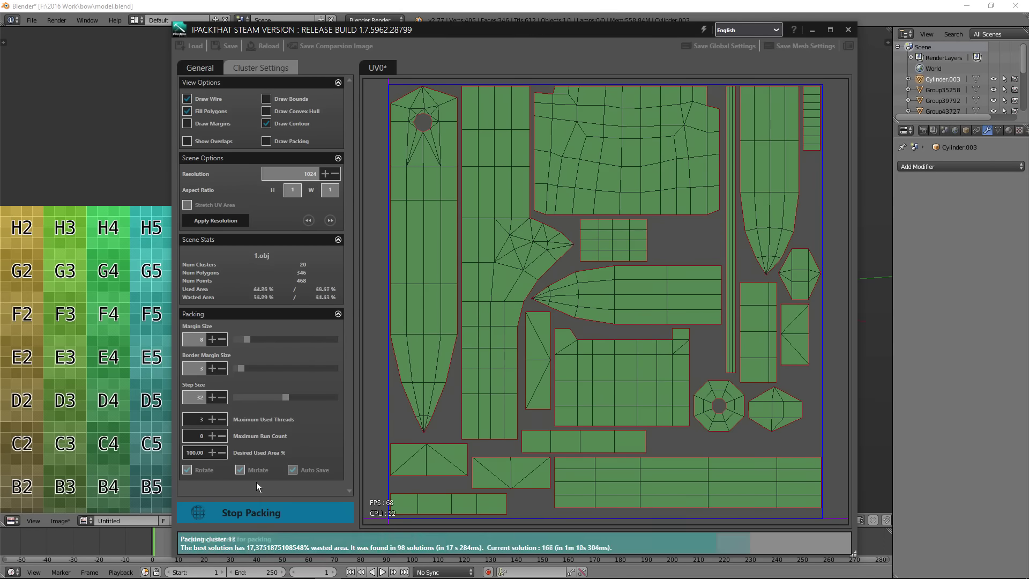
click(257, 512)
key(ctrl+s)
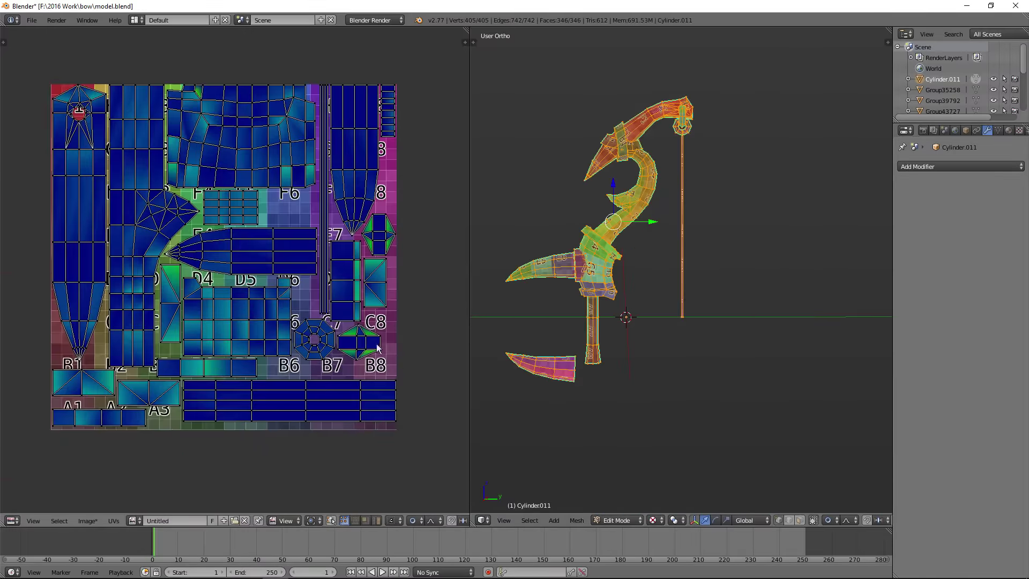
- Move the duplicated lower-half geometry into place and scale it along Z
click(593, 520)
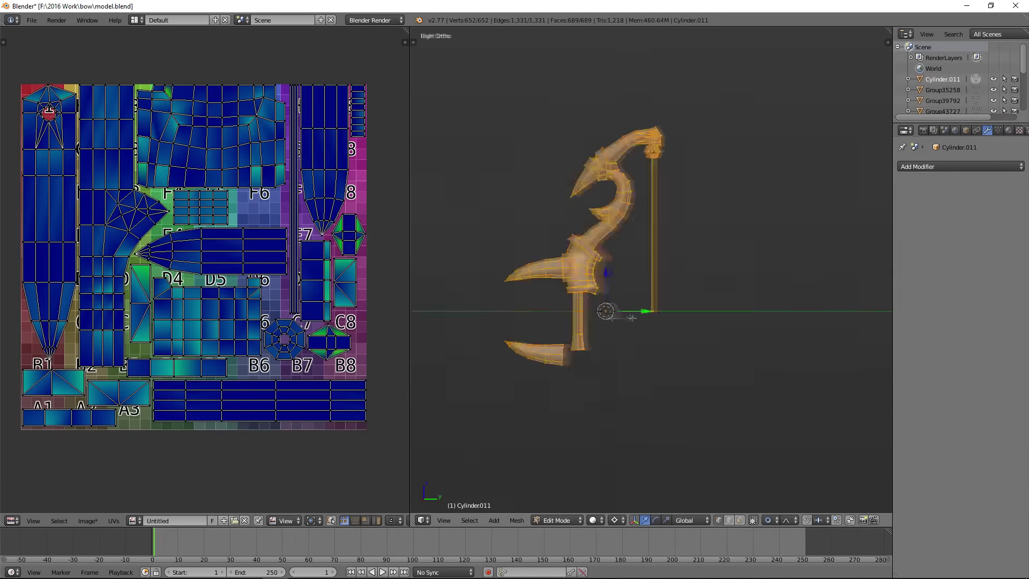
scroll(651, 339, up, 8)
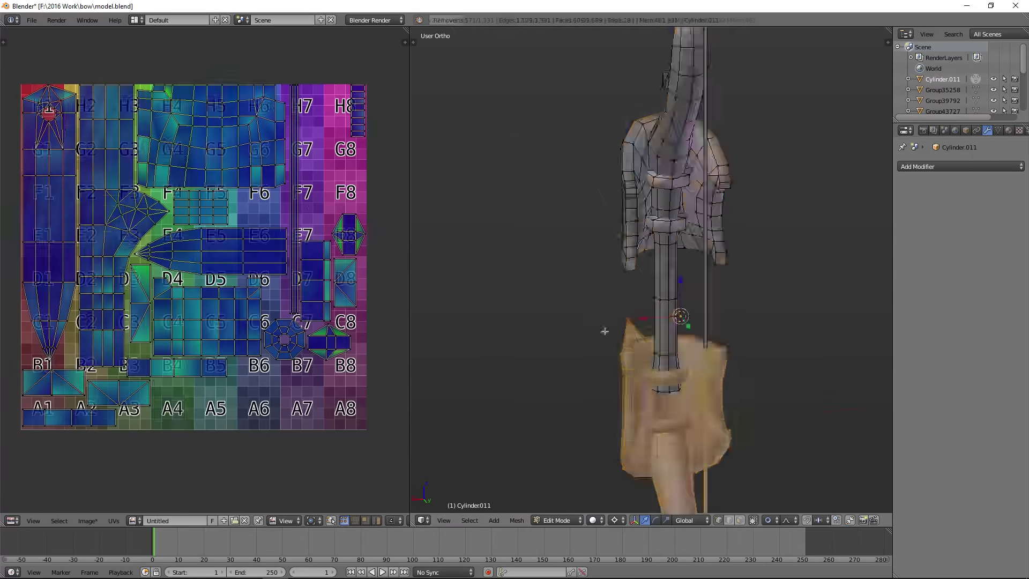
key(g)
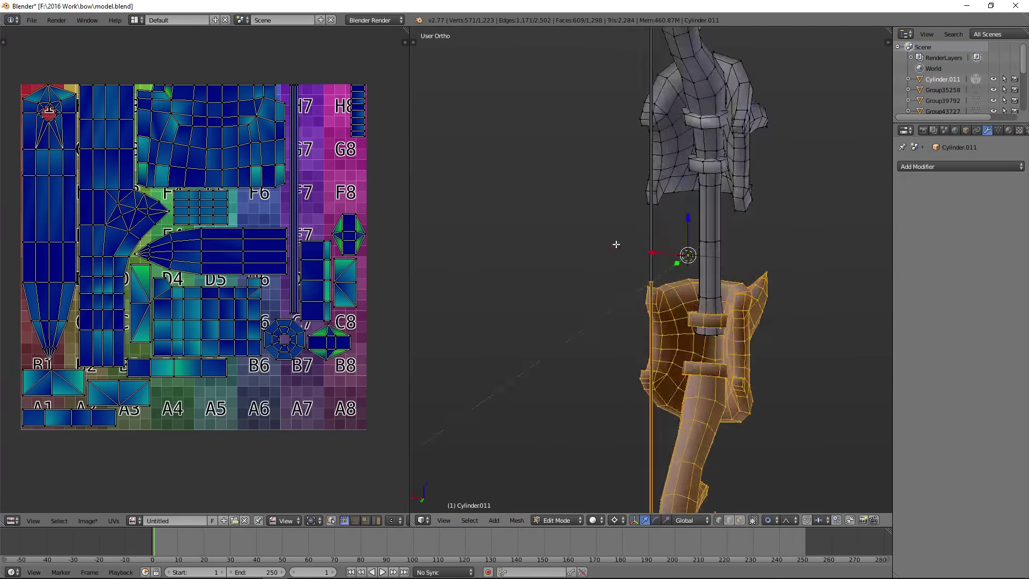
key(s)
key(z)
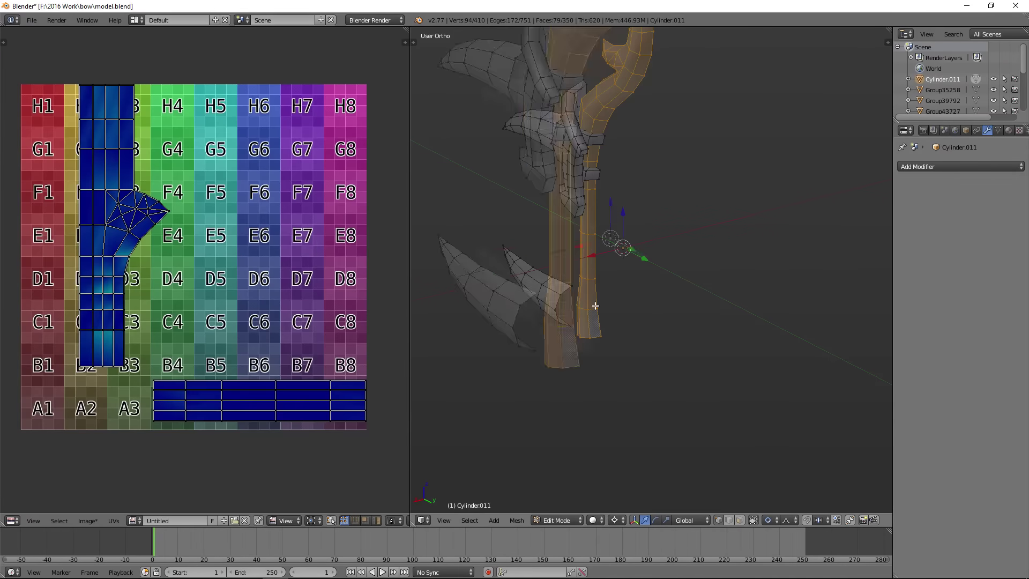
key(w)
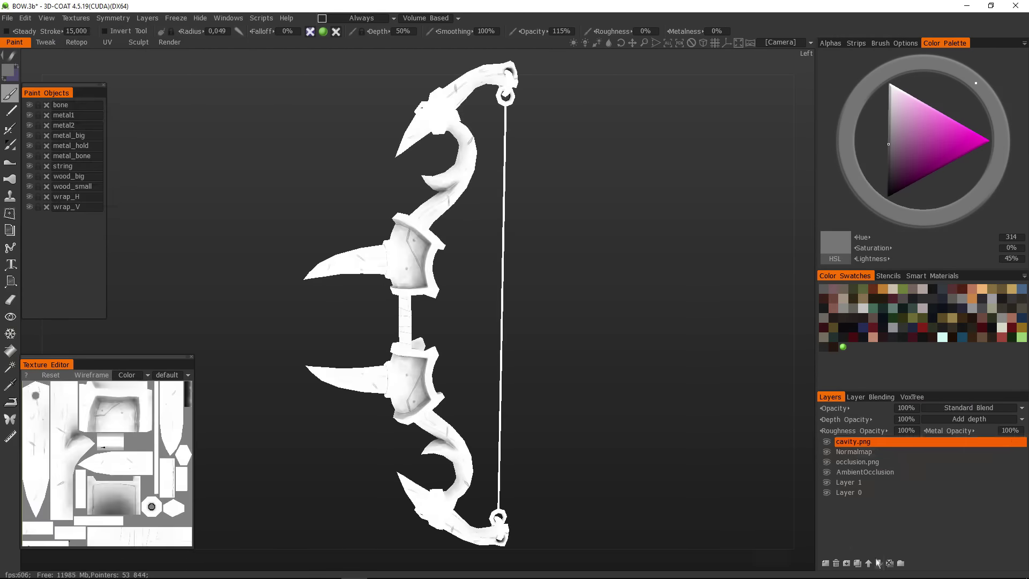
- Set the cavity layer to ColorBurn, bent normals to Overlay, and edges to ColorDodge
click(968, 407)
click(884, 408)
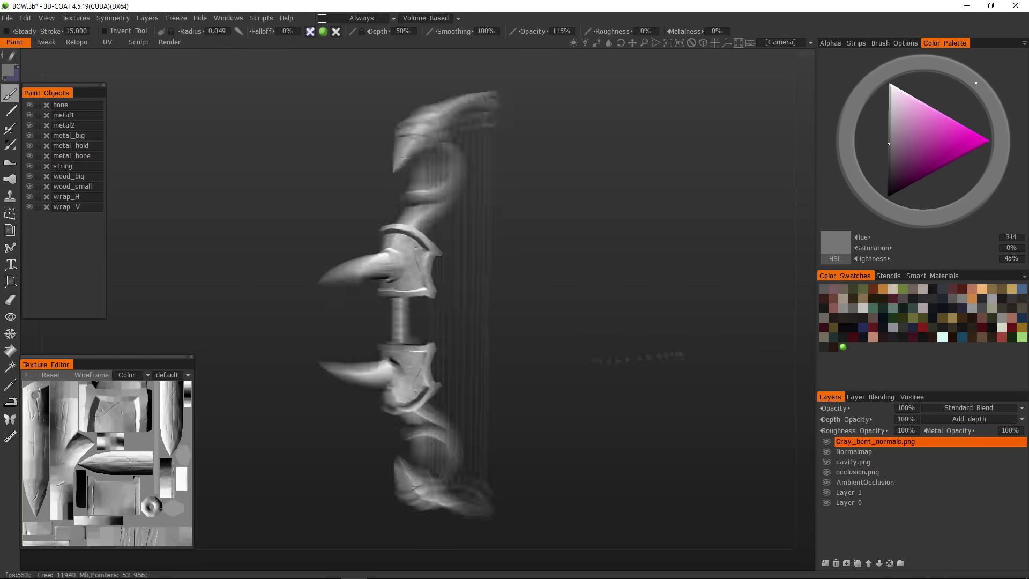
click(968, 408)
click(952, 203)
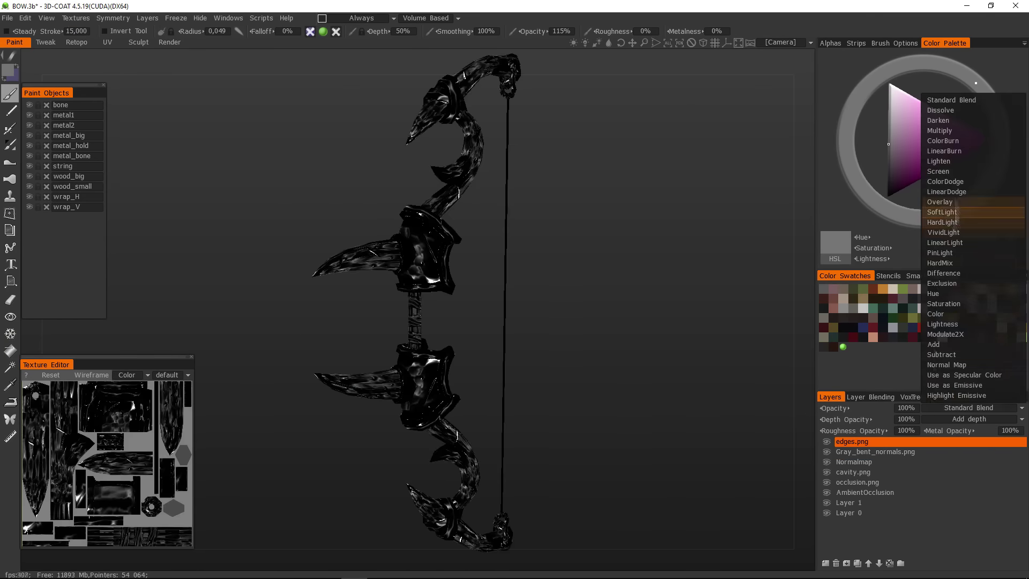
click(951, 225)
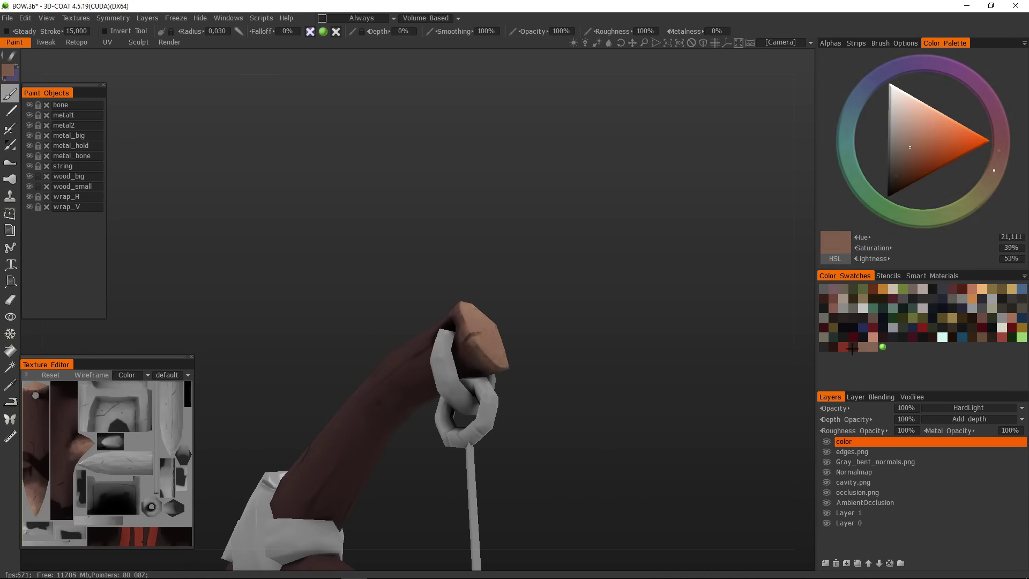
- Pick dark brown from the Color Palette and paint the bow's base colours
click(852, 349)
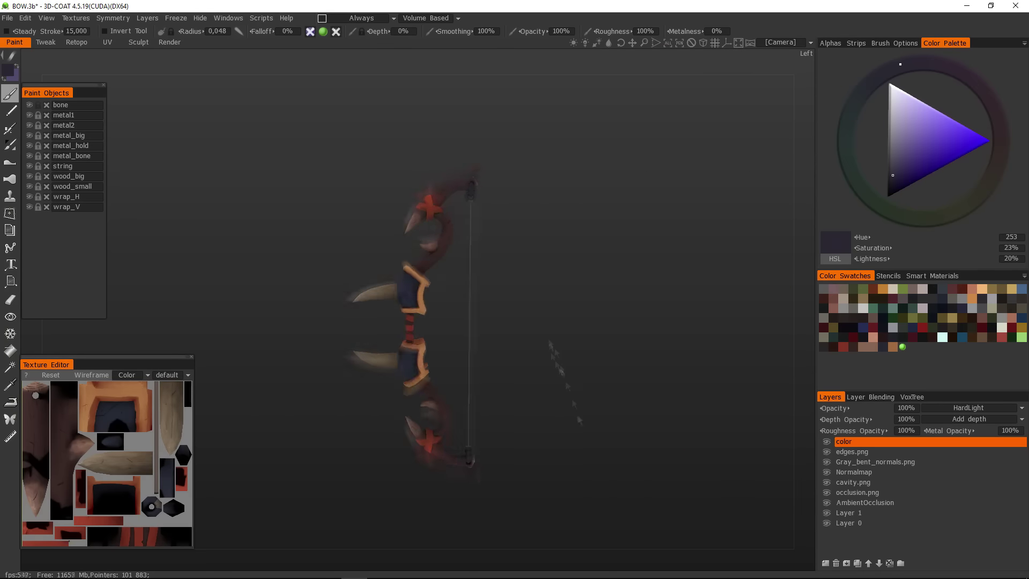
click(8, 18)
- Export the painted texture maps and save them
click(289, 55)
click(472, 313)
key(alt+Tab)
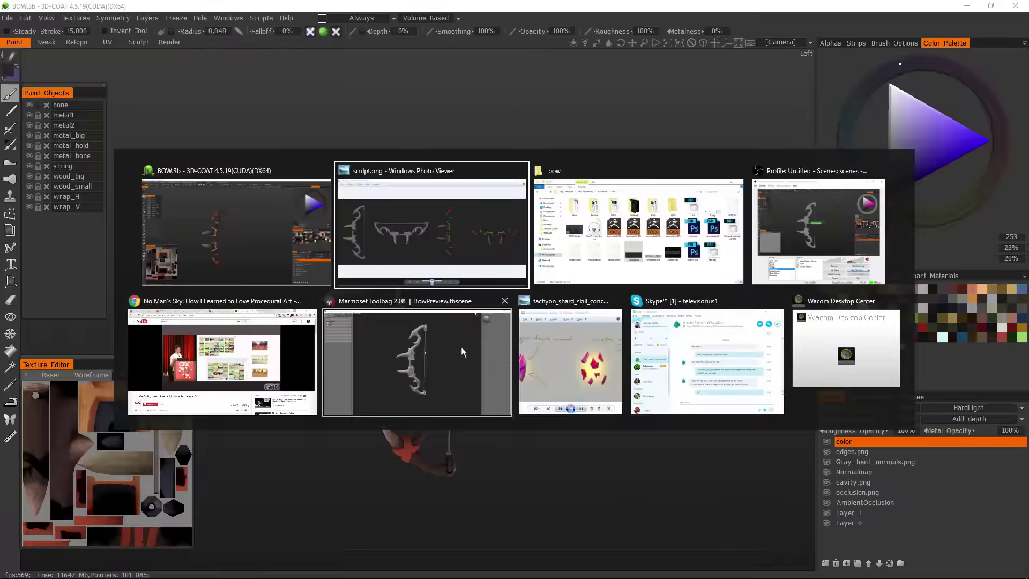
- Load the diffuse texture onto the bow in Marmoset, adjust the GLOSS layer, hide wood_big
click(120, 92)
click(414, 344)
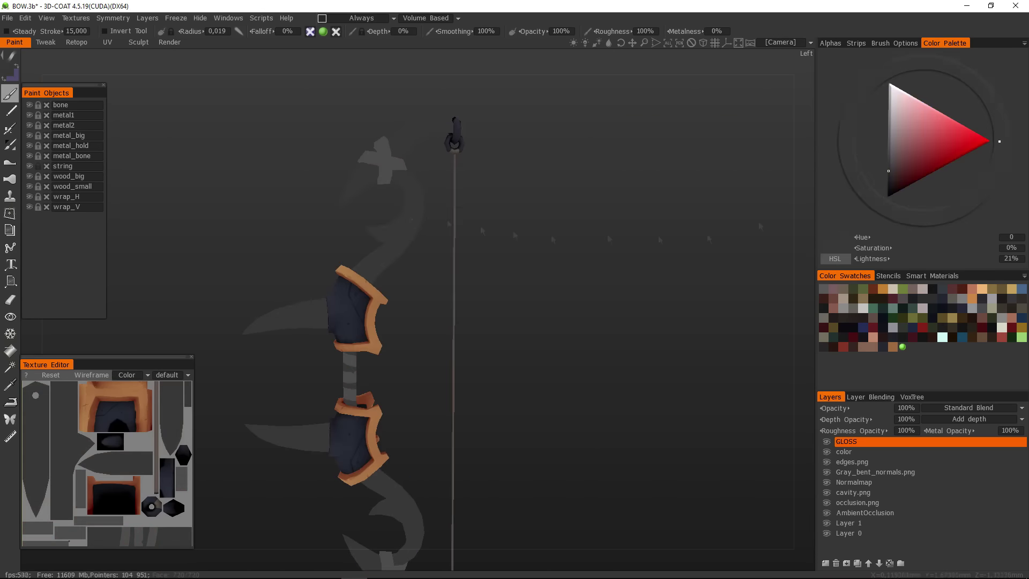
right_click(845, 442)
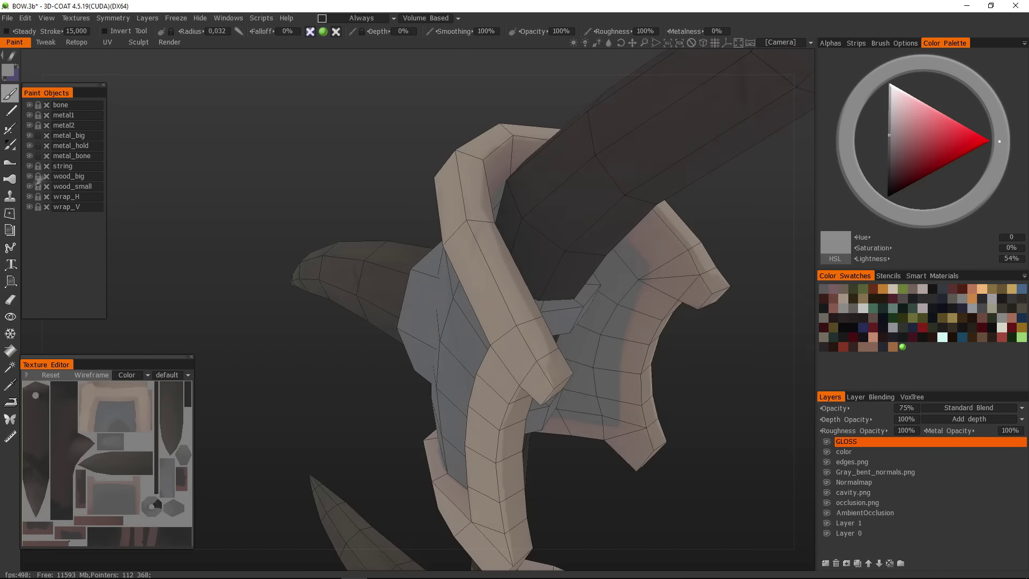
click(30, 176)
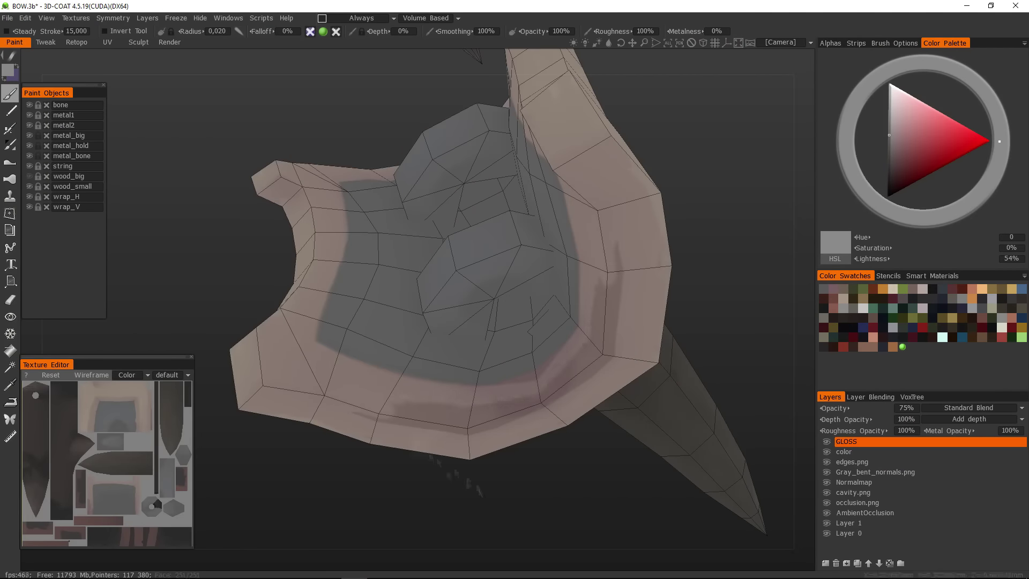
- Export the gloss map as an image and save it
click(76, 18)
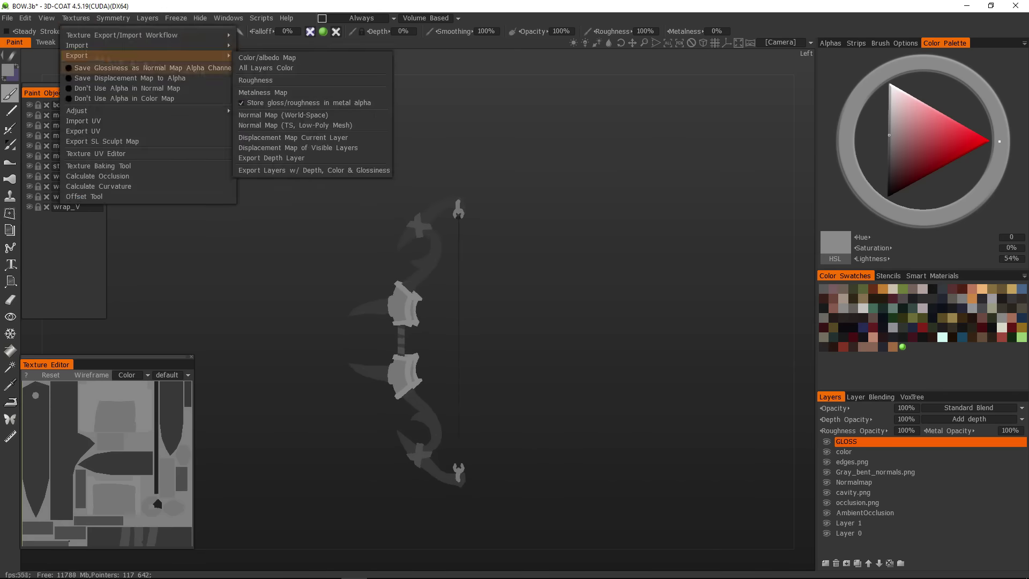
key(Escape)
click(75, 18)
click(76, 18)
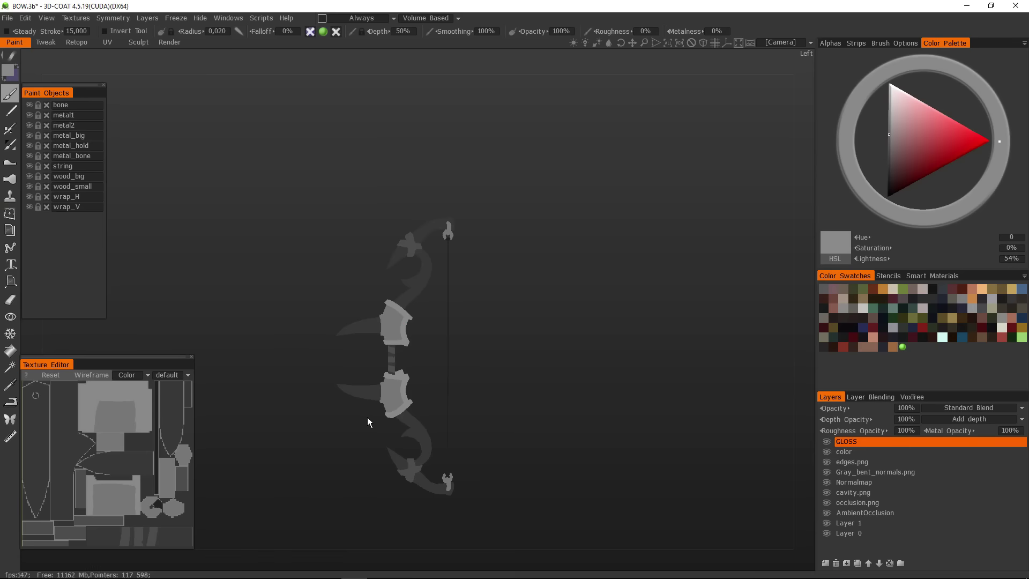
- Toggle the GLOSS and color layers and inspect the red X wrap and upper limb
drag(536, 268, 532, 314)
click(827, 441)
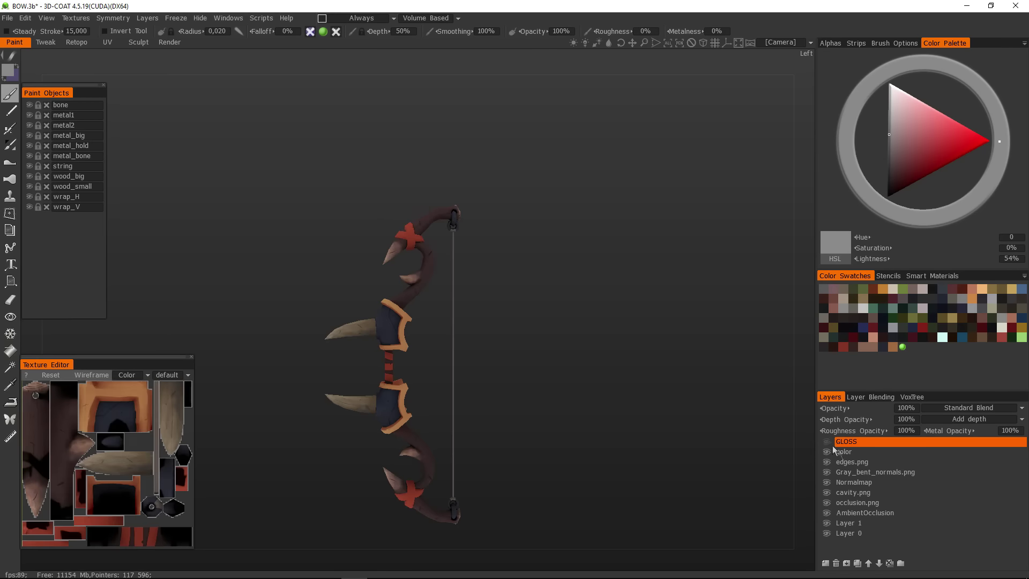
click(826, 441)
click(844, 452)
click(826, 441)
scroll(552, 334, up, 5)
drag(602, 378, 519, 325)
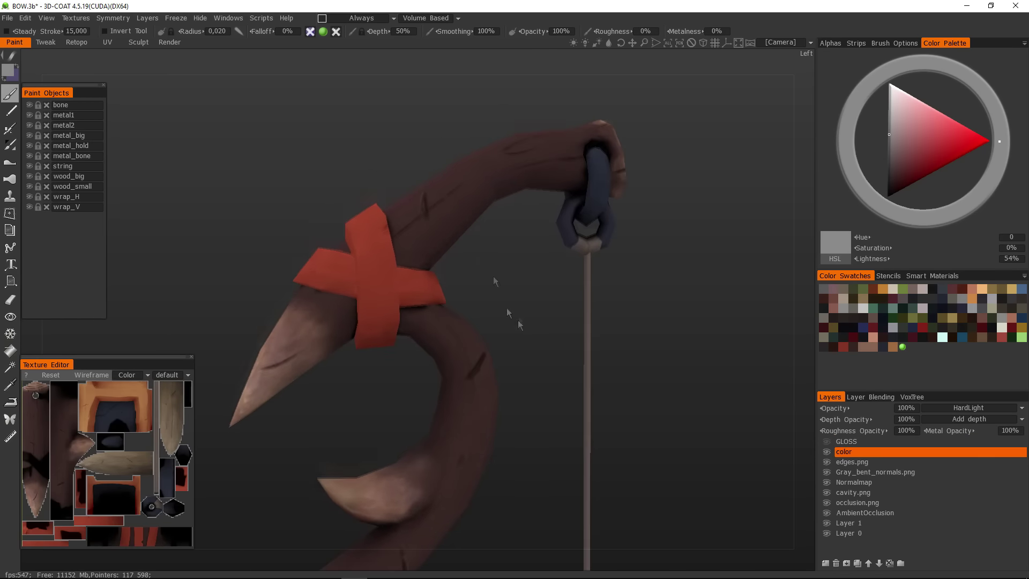
drag(210, 203, 298, 413)
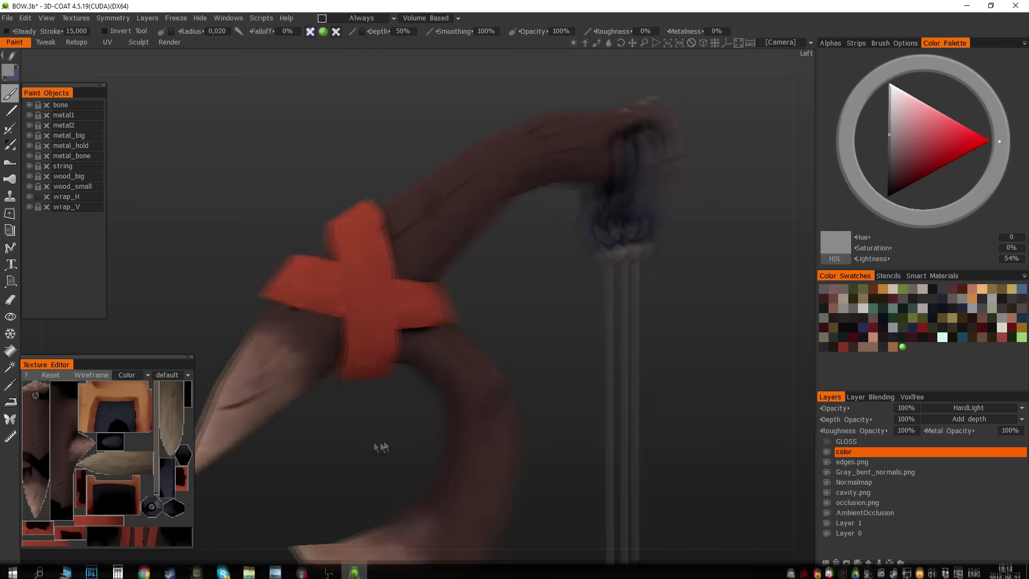
- Sample a darker red from the wrap and zoom in on it
key(v)
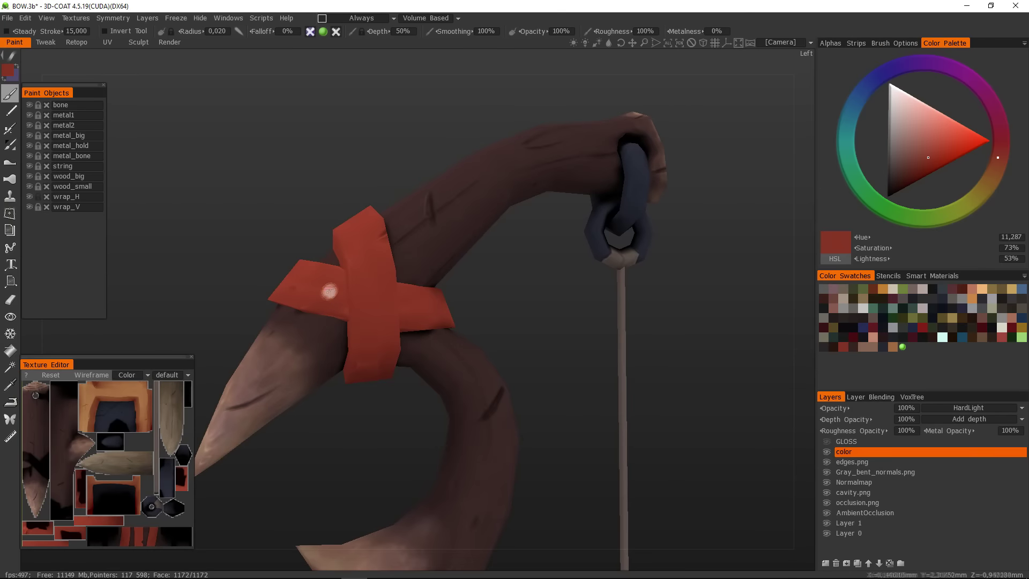
key(v)
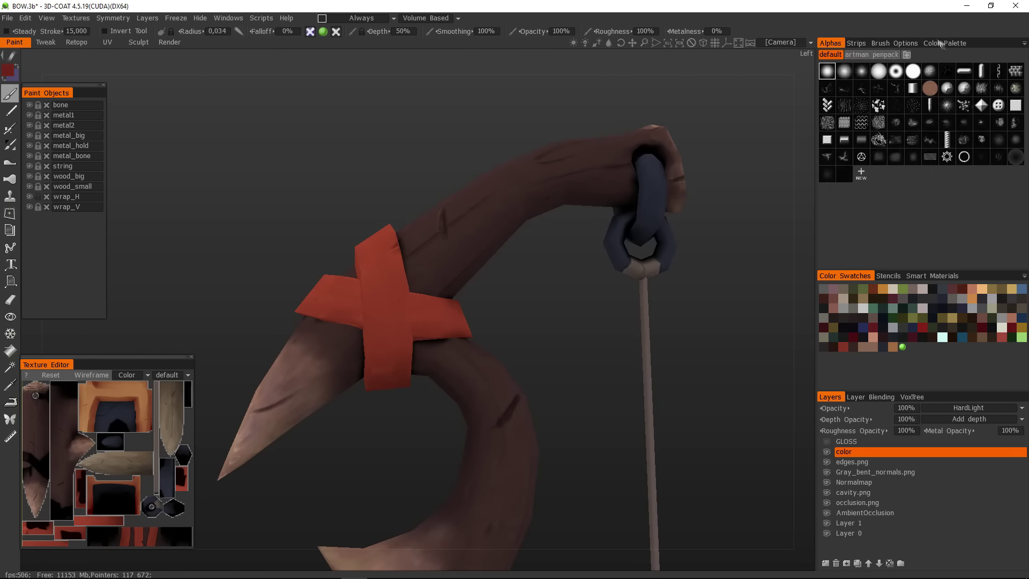
scroll(519, 301, up, 3)
drag(518, 301, 436, 394)
drag(529, 355, 343, 333)
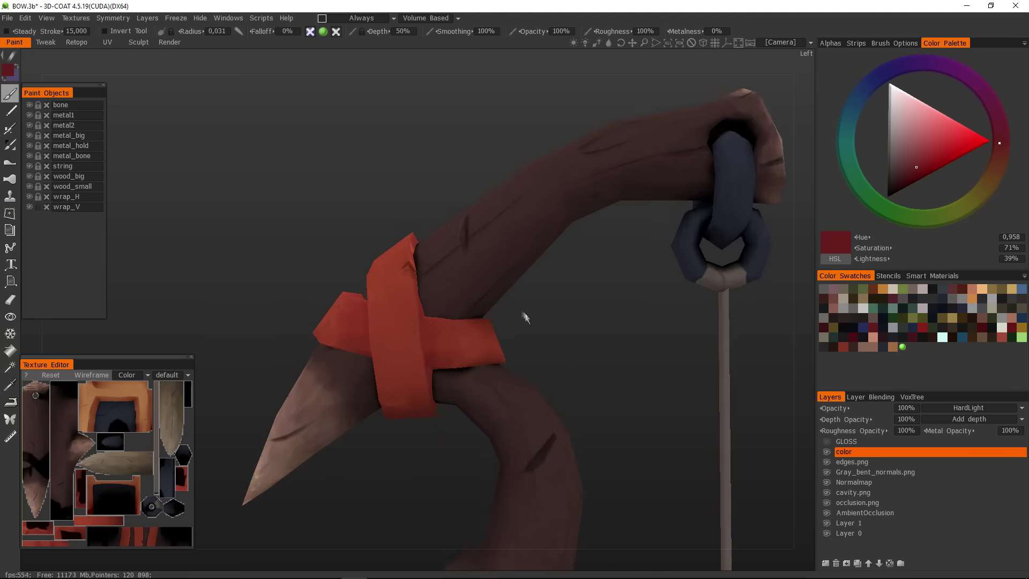
key(v)
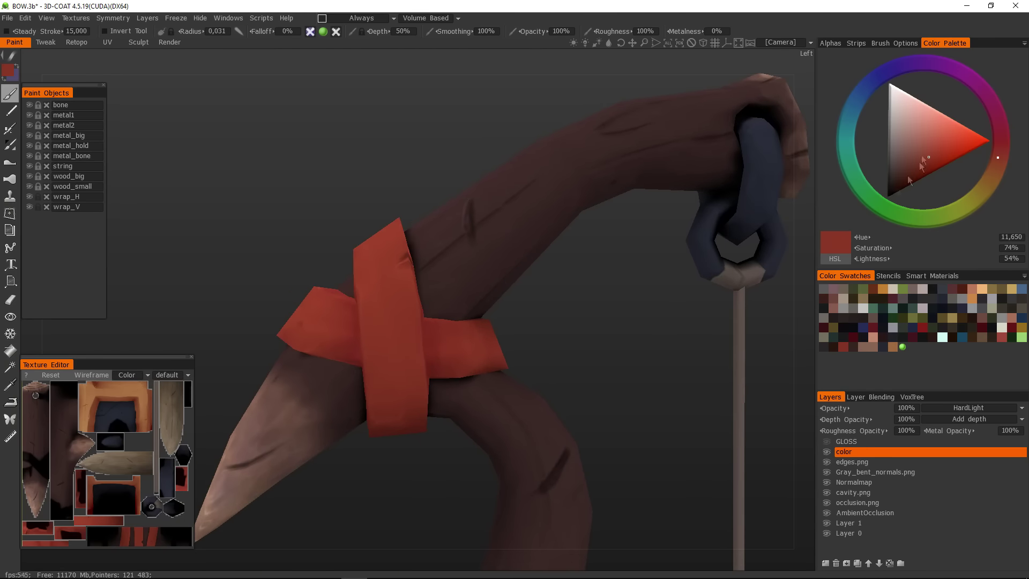
- Switch to a brighter, more saturated orange-red and show the wireframe around the grip
click(995, 167)
click(941, 144)
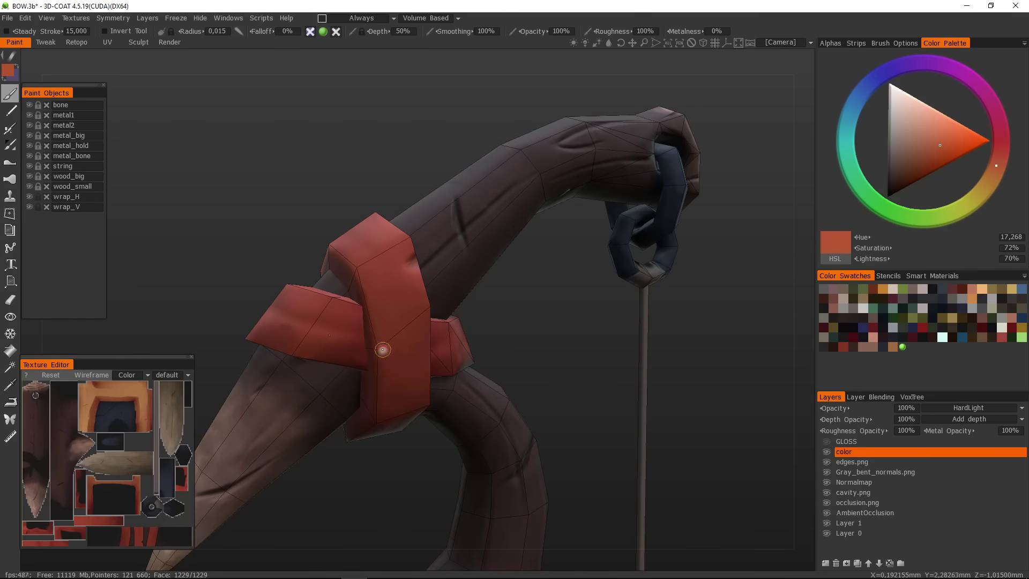
key(w)
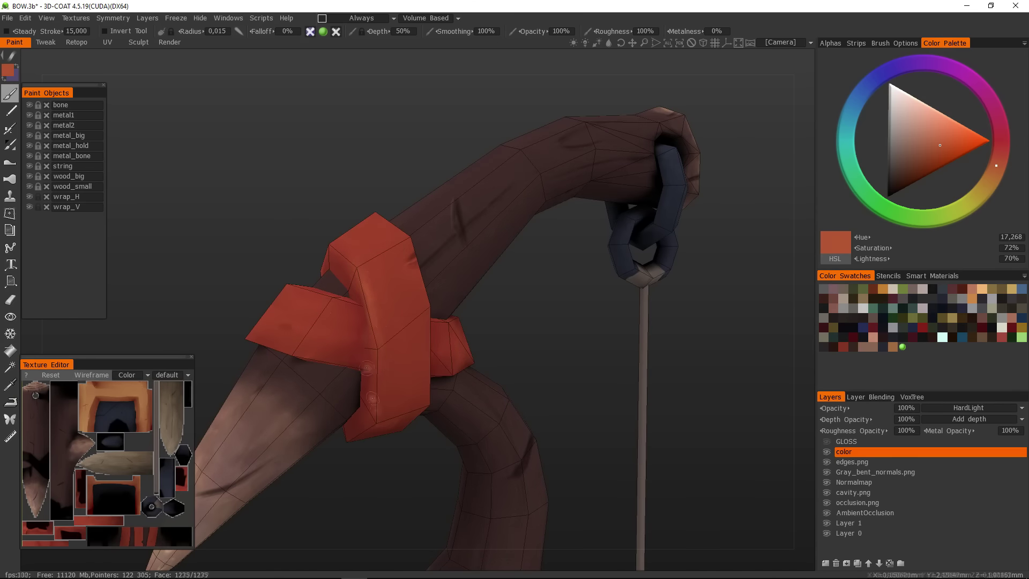
scroll(375, 343, down, 3)
mouse_move(393, 332)
alt+mouse_down()
mouse_move(387, 286)
mouse_move(368, 284)
mouse_move(529, 306)
mouse_move(383, 279)
mouse_move(440, 268)
alt+mouse_up()
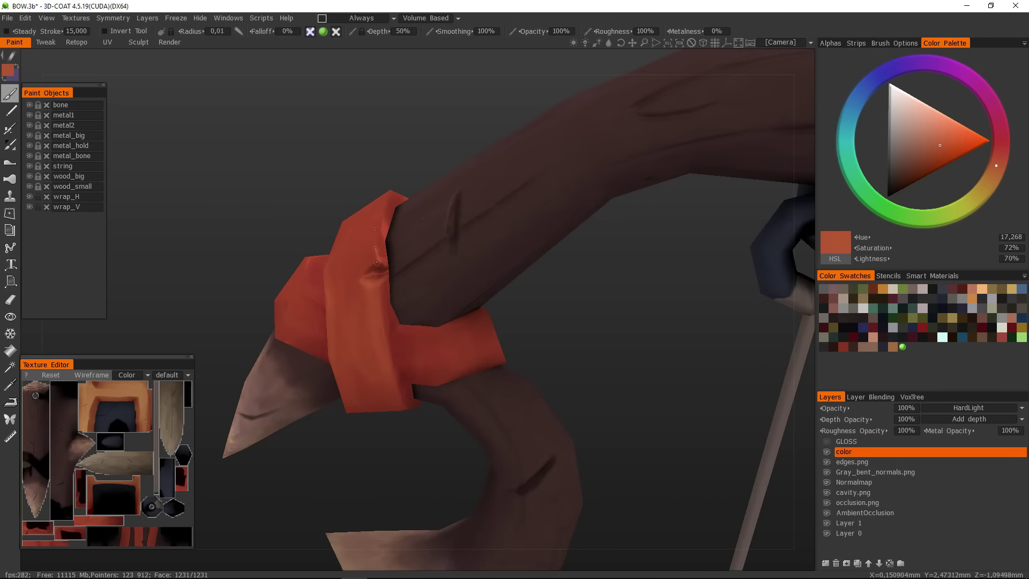
alt+drag(376, 230, 362, 296)
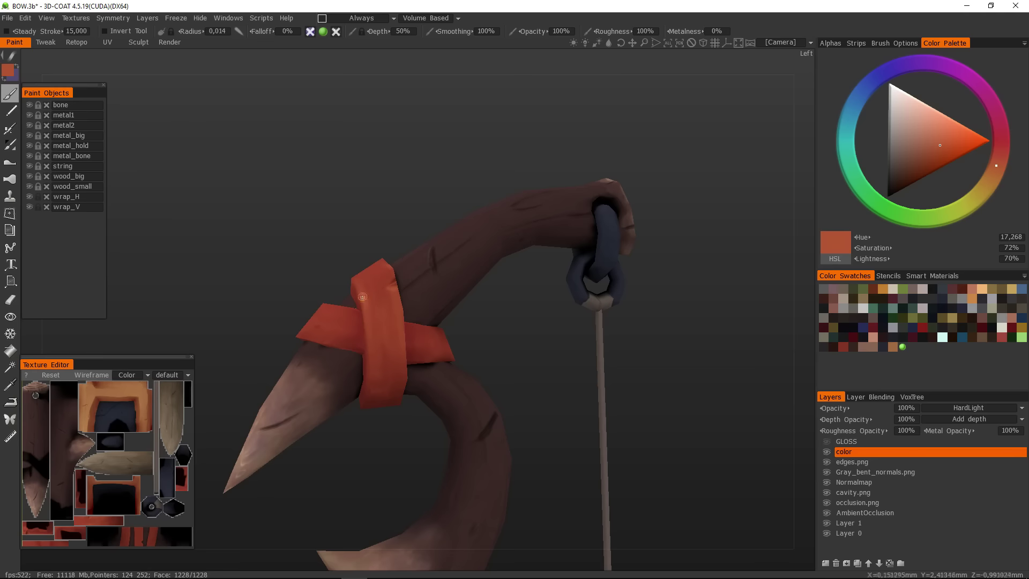
alt+drag(464, 308, 403, 436)
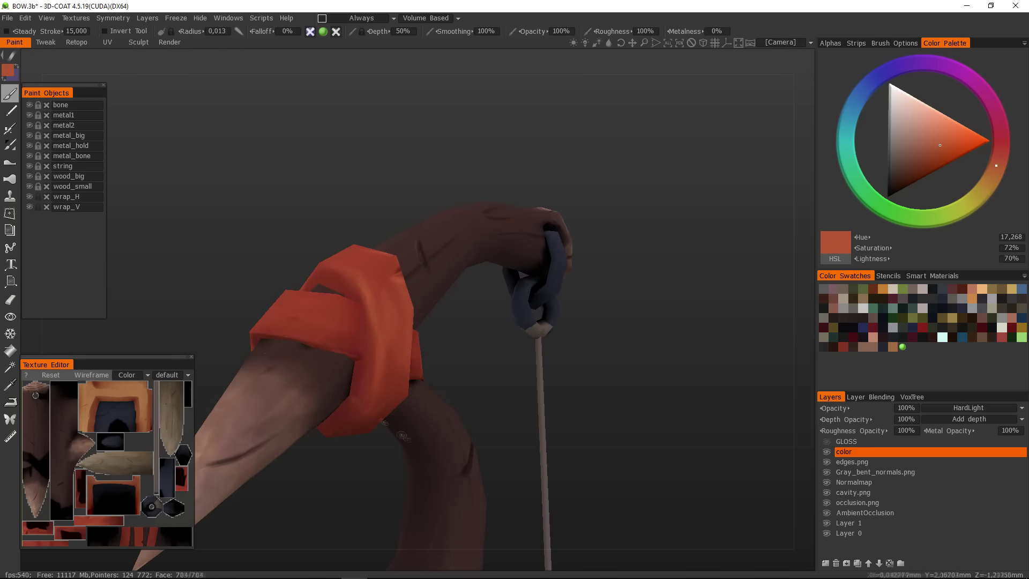
alt+drag(300, 316, 323, 287)
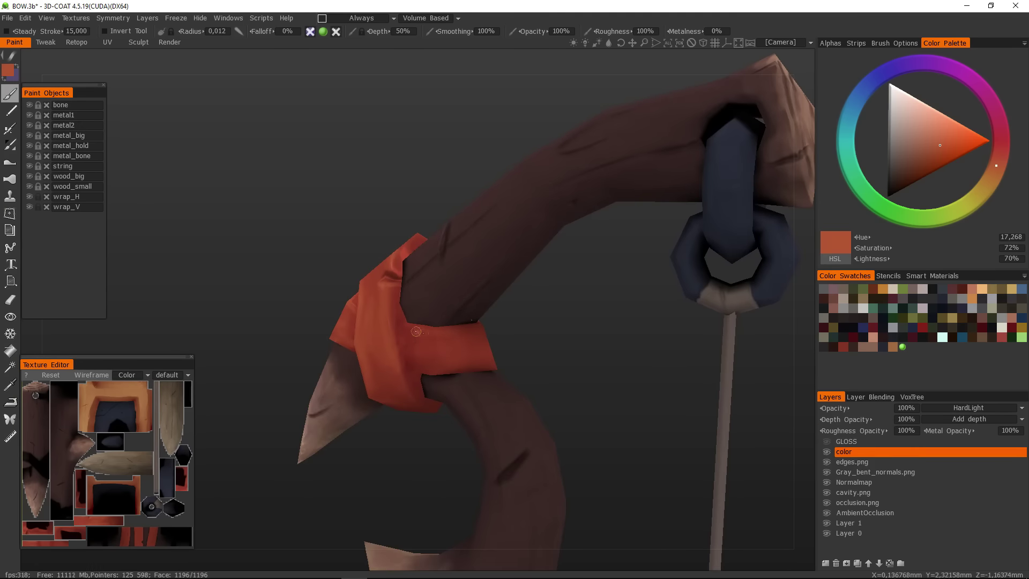
- Go to the left side view and close in on the hook and upper limb
key(KP_4)
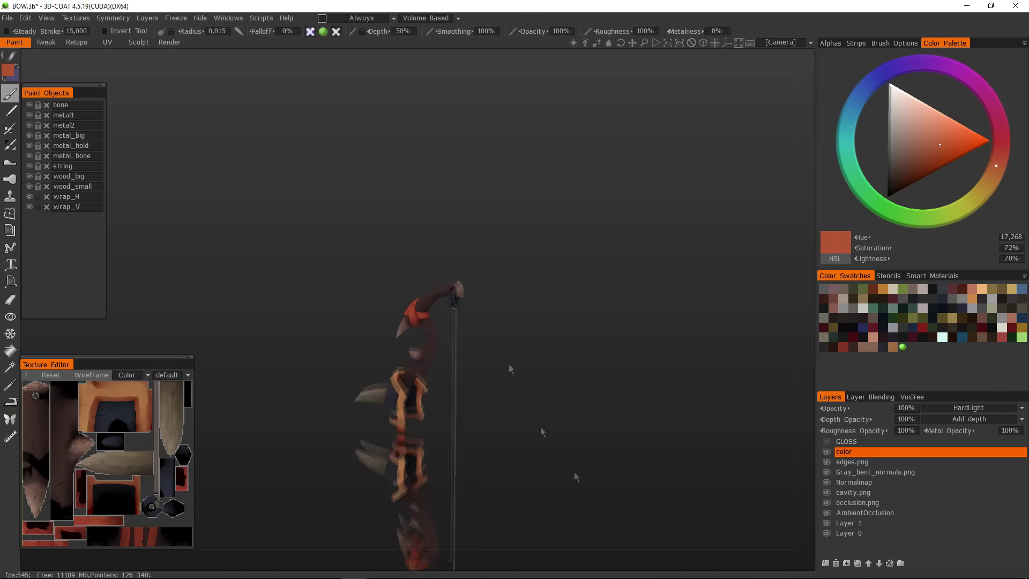
alt+right_drag(555, 348, 535, 305)
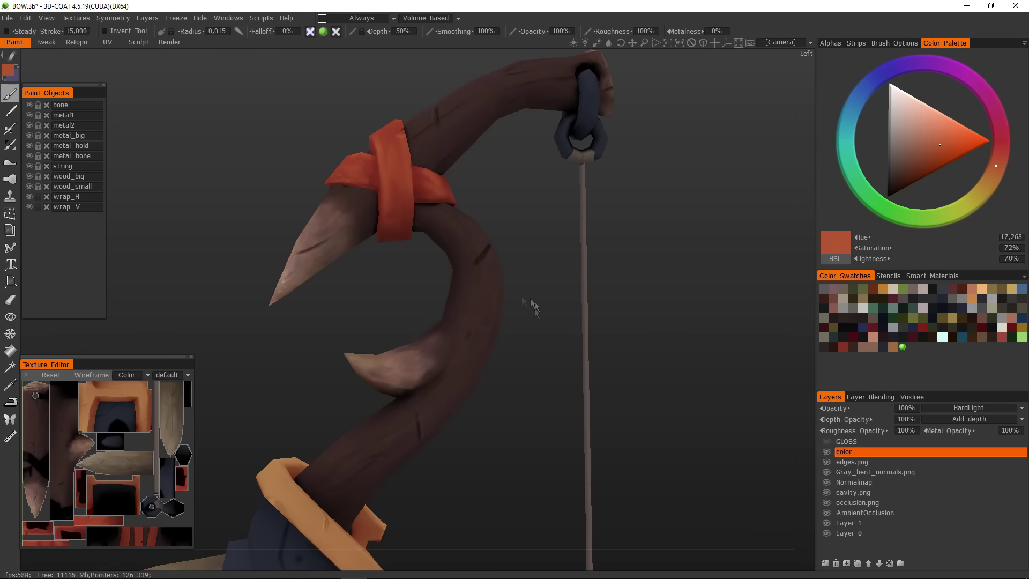
alt+right_drag(205, 199, 239, 325)
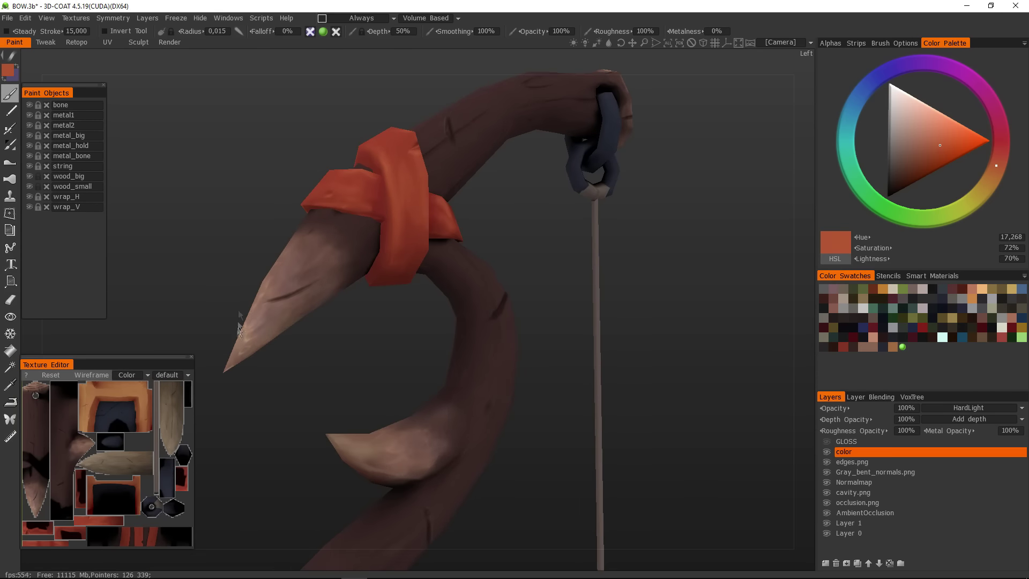
mouse_move(330, 363)
alt+right_down()
mouse_move(395, 375)
mouse_move(393, 356)
mouse_move(358, 379)
mouse_move(391, 338)
mouse_move(410, 362)
mouse_move(321, 363)
alt+right_up()
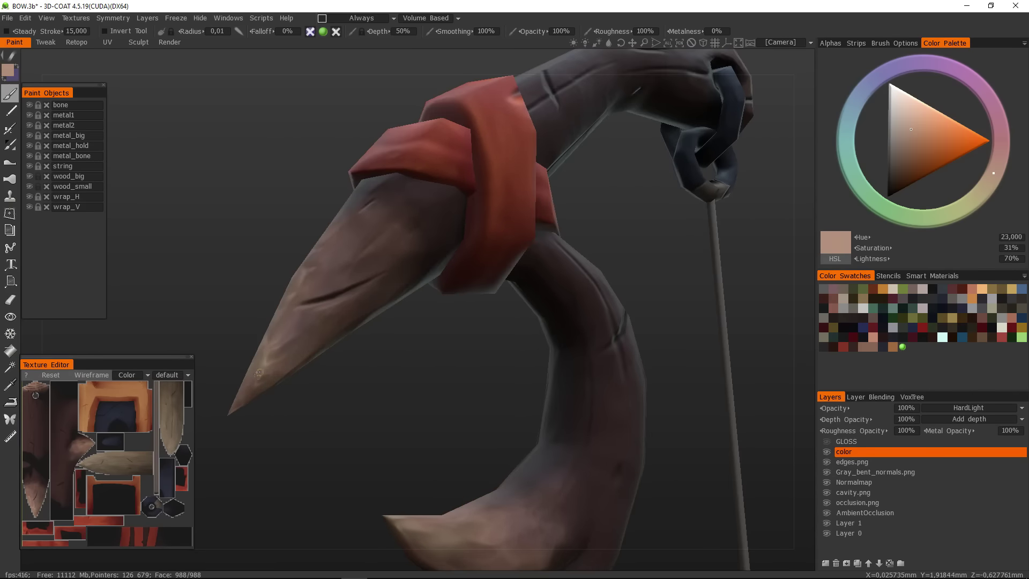
alt+right_drag(297, 320, 358, 258)
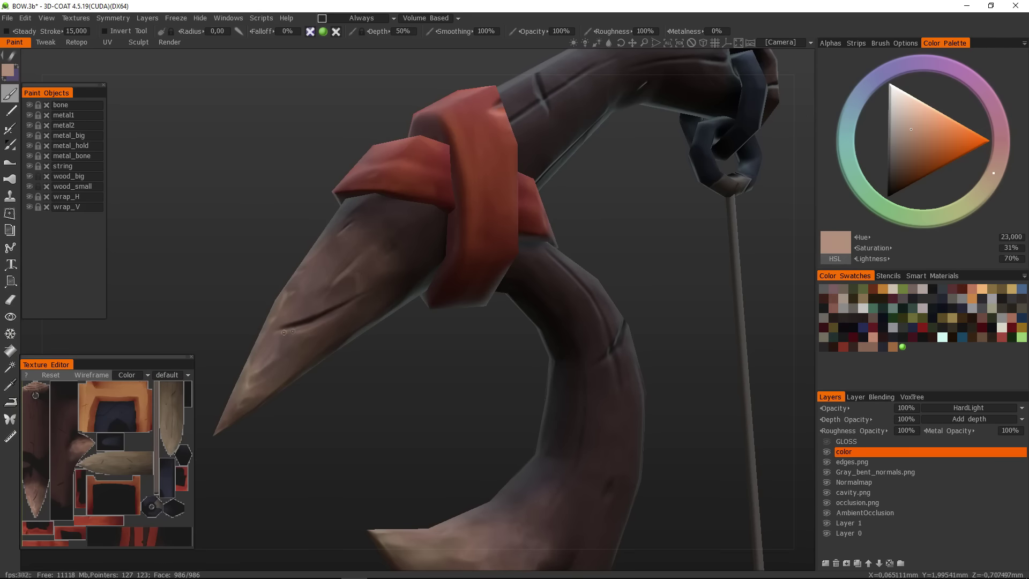
alt+right_drag(317, 324, 403, 399)
alt+right_drag(358, 239, 375, 260)
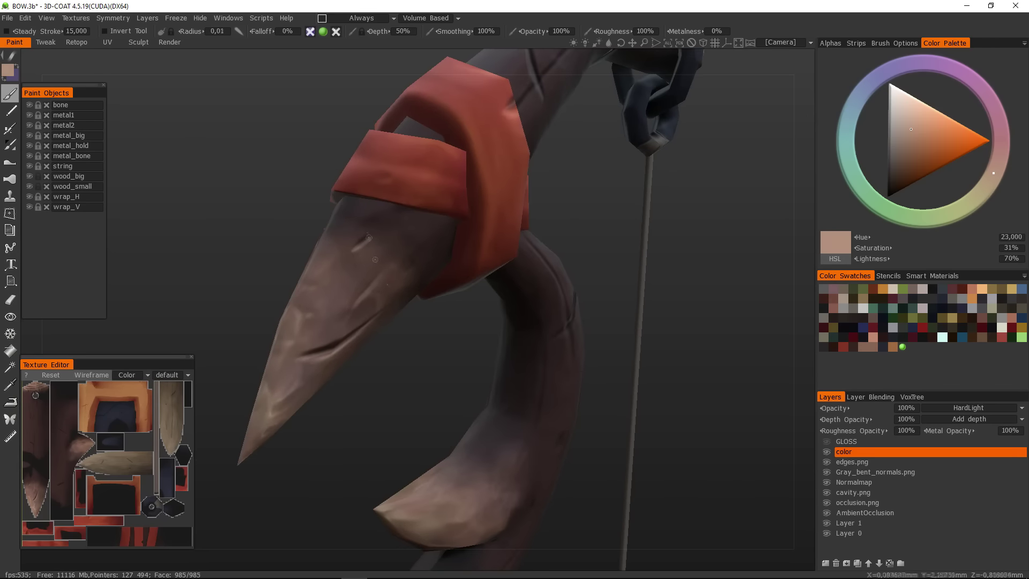
- Toggle the color layer off and on to compare, orbiting around the hook
click(827, 452)
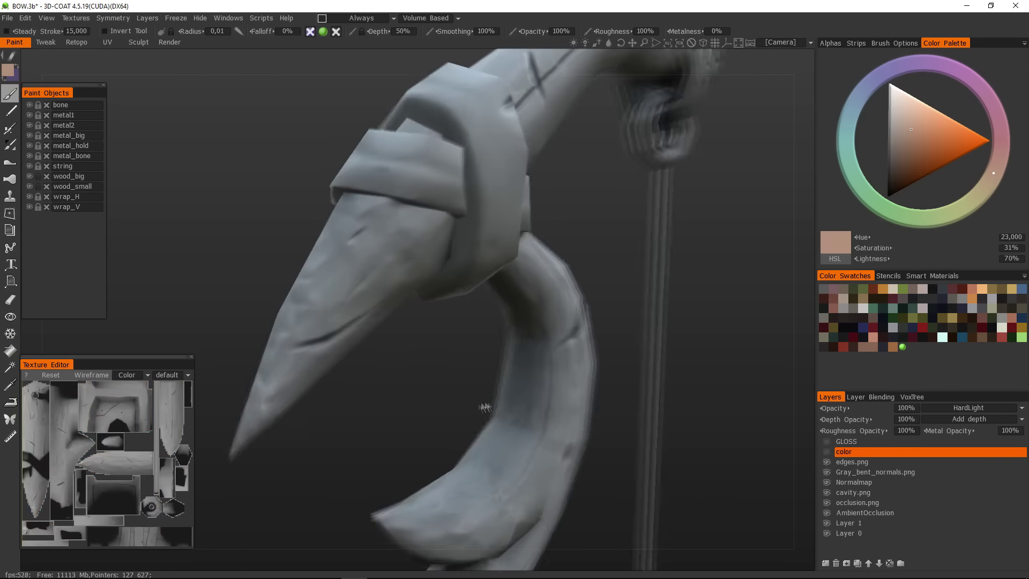
click(826, 452)
mouse_move(316, 305)
alt+mouse_down()
mouse_move(340, 375)
mouse_move(418, 227)
mouse_move(369, 248)
mouse_move(363, 384)
mouse_move(301, 315)
alt+mouse_up()
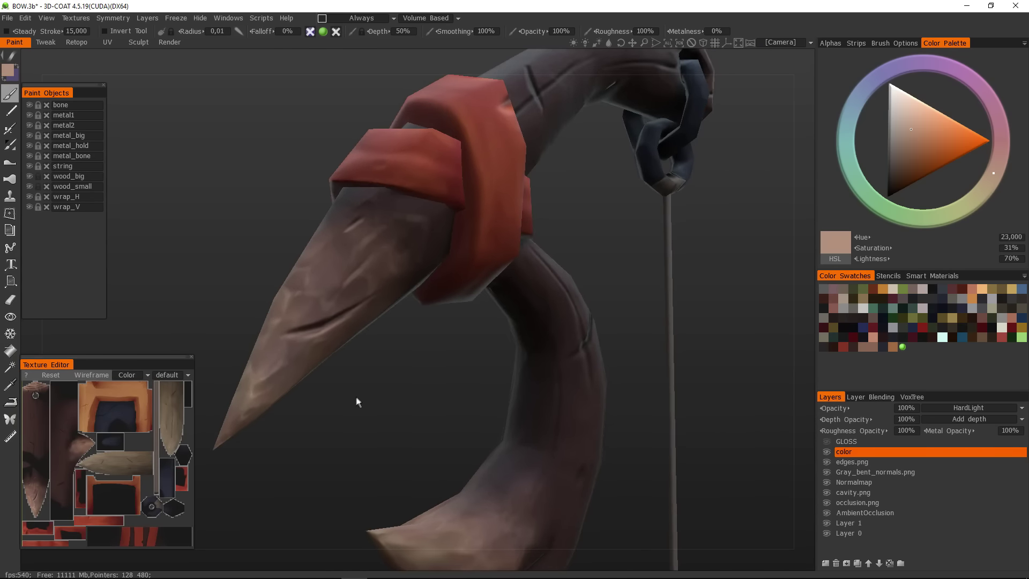
mouse_move(357, 402)
alt+mouse_down()
mouse_move(375, 388)
mouse_move(290, 314)
mouse_move(308, 340)
mouse_move(269, 338)
mouse_move(357, 250)
alt+mouse_up()
alt+drag(389, 346, 378, 328)
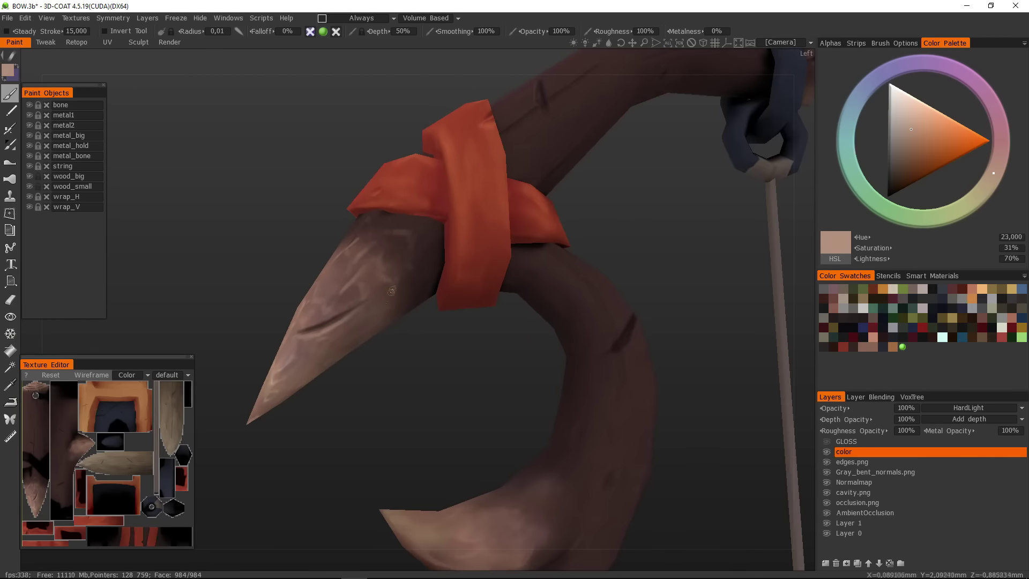
mouse_move(391, 290)
alt+mouse_down()
mouse_move(367, 379)
mouse_move(370, 275)
mouse_move(277, 395)
alt+mouse_up()
- Sample the wood's dark red-brown and the spike's light brown while painting around the hook
key(v)
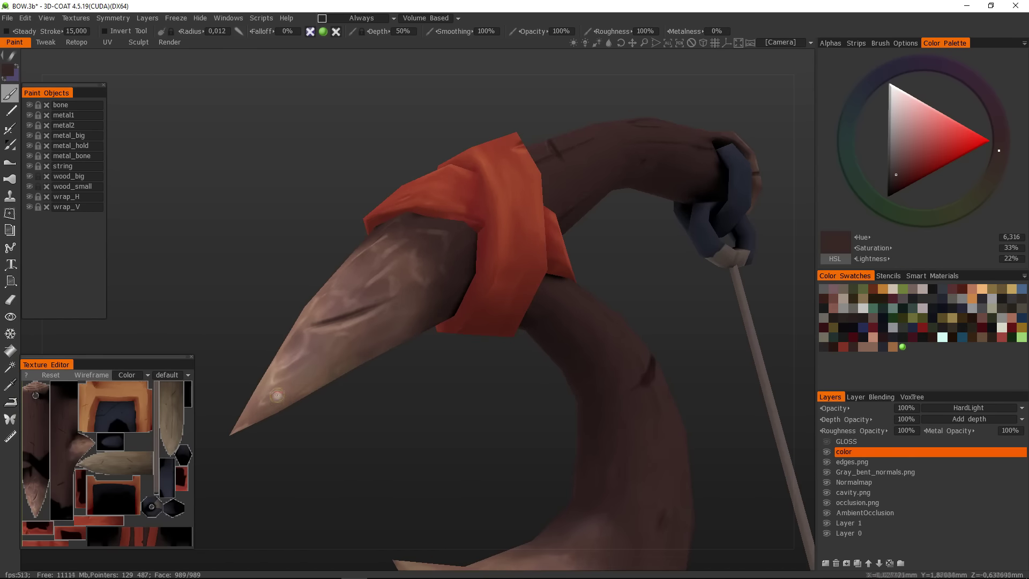
mouse_move(311, 446)
alt+mouse_down()
mouse_move(396, 344)
mouse_move(431, 444)
alt+mouse_up()
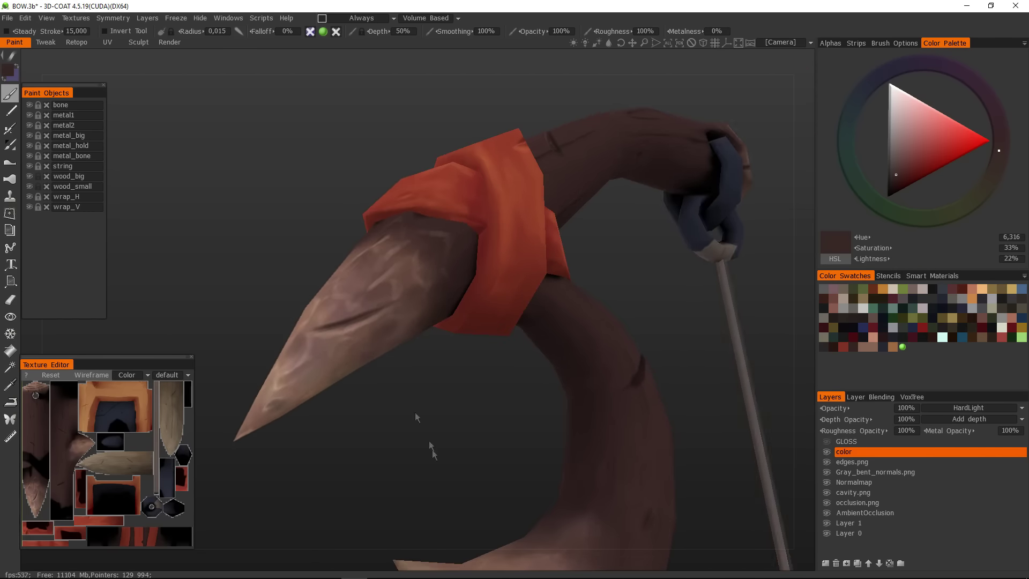
mouse_move(316, 365)
alt+mouse_down()
mouse_move(374, 290)
mouse_move(370, 358)
alt+mouse_up()
key(v)
alt+drag(355, 428, 394, 264)
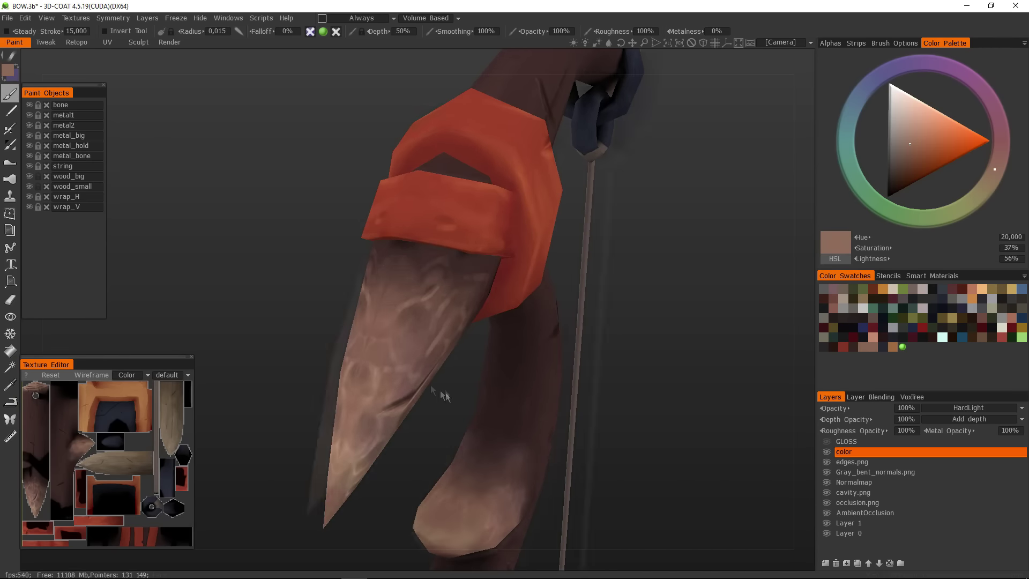
mouse_move(445, 397)
alt+mouse_down()
mouse_move(443, 319)
mouse_move(280, 229)
mouse_move(545, 351)
mouse_move(625, 246)
mouse_move(537, 228)
alt+mouse_up()
scroll(450, 319, down, 5)
scroll(478, 306, up, 8)
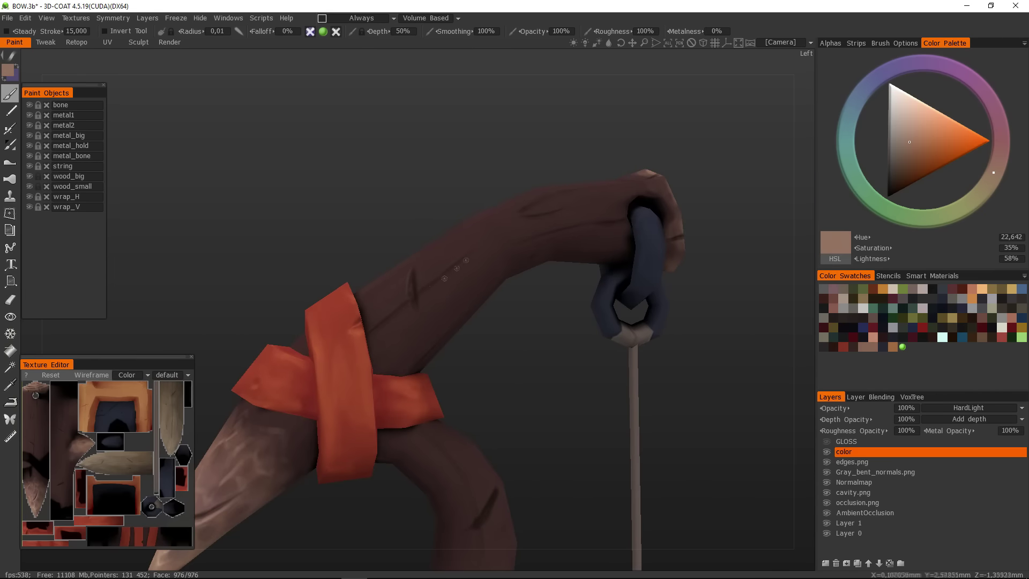
- Paint grain strokes around the upper limb and string knot from several angles
alt+drag(453, 357, 405, 264)
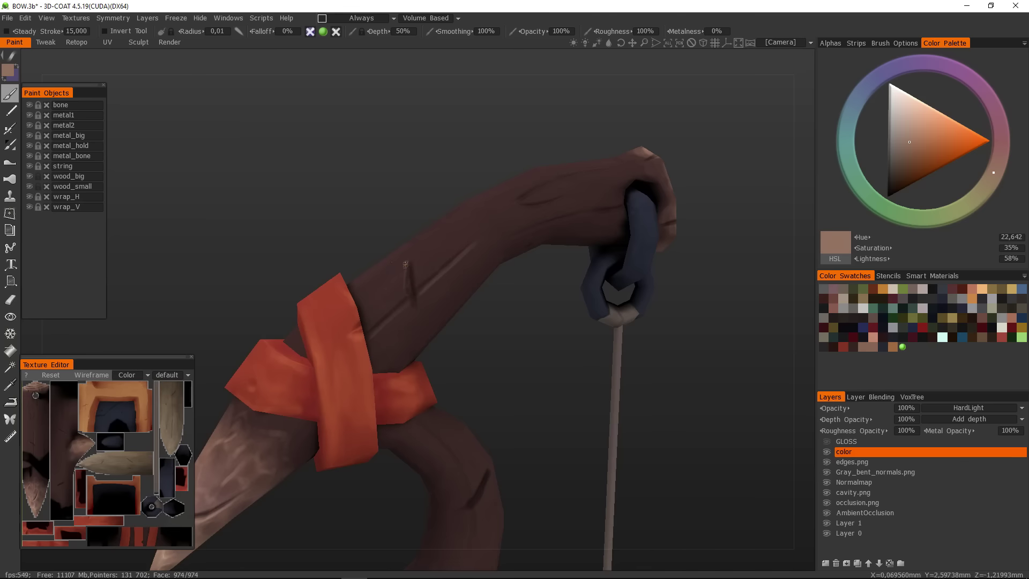
alt+drag(411, 302, 481, 257)
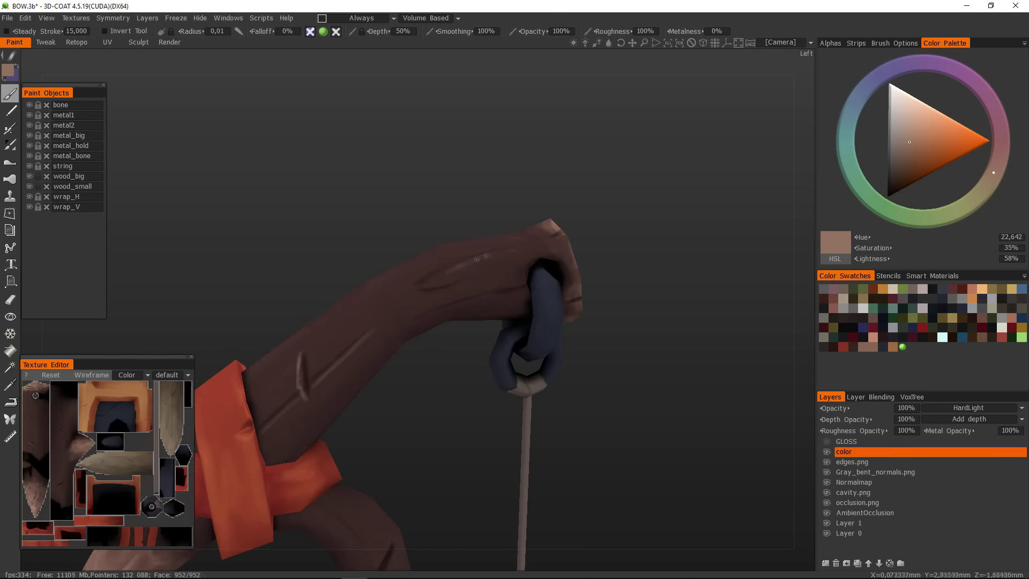
alt+drag(428, 296, 544, 311)
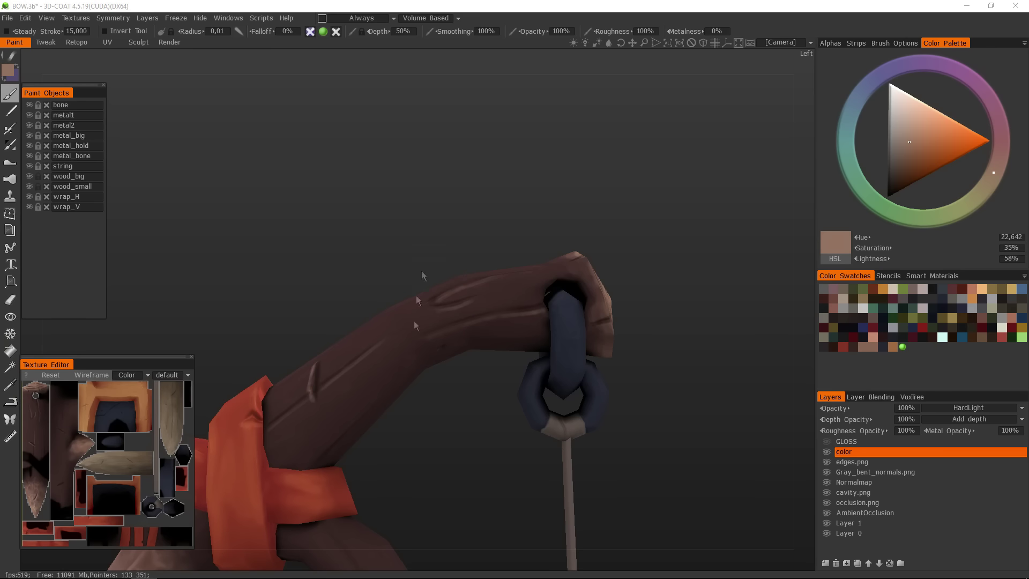
alt+drag(416, 325, 452, 405)
alt+drag(353, 395, 391, 323)
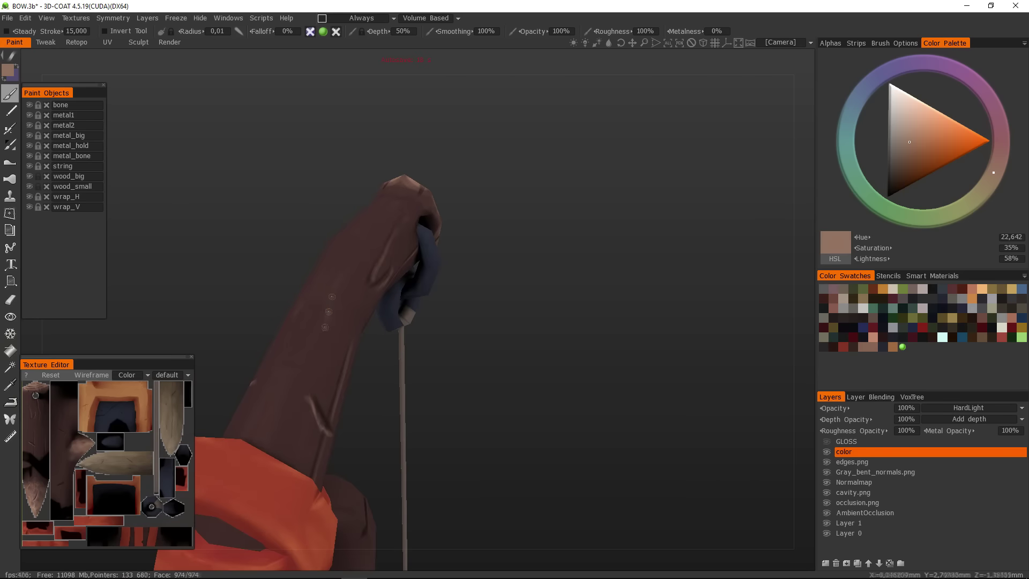
alt+drag(328, 311, 462, 218)
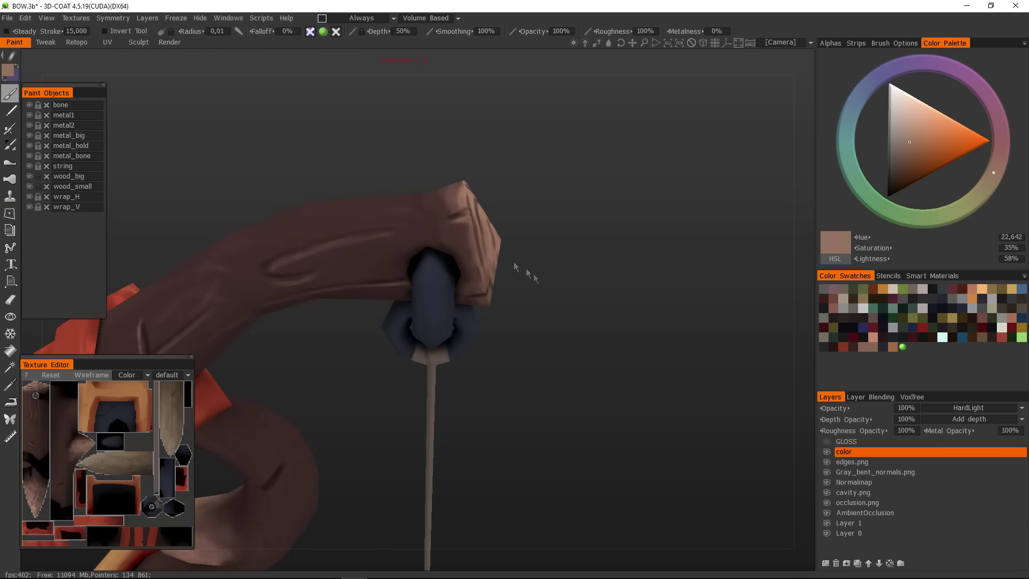
alt+drag(528, 274, 360, 302)
- Sample the wood's dark brown, push it toward red, and paint dark grooves on the limb
key(v)
click(999, 139)
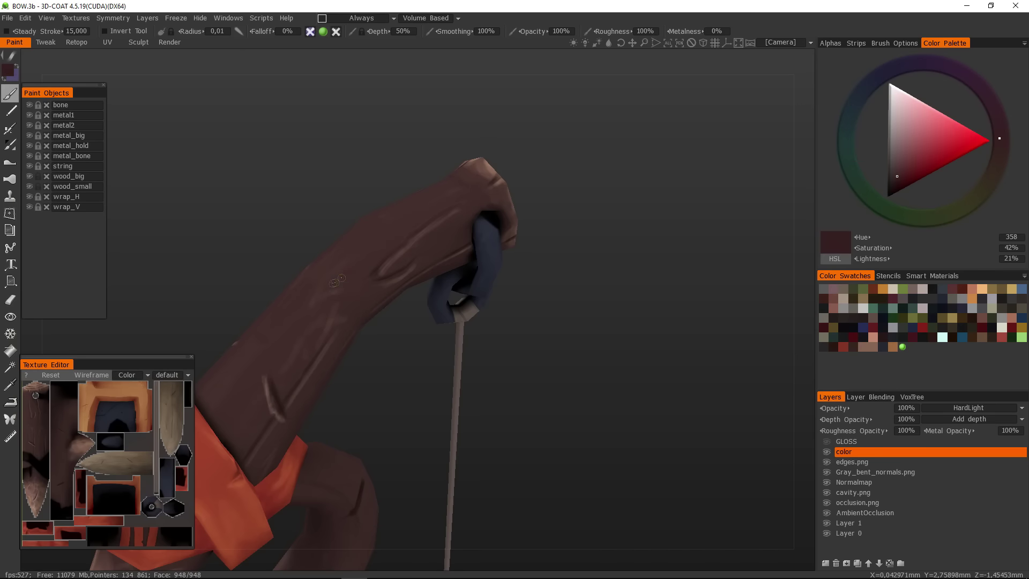
click(335, 283)
key(v)
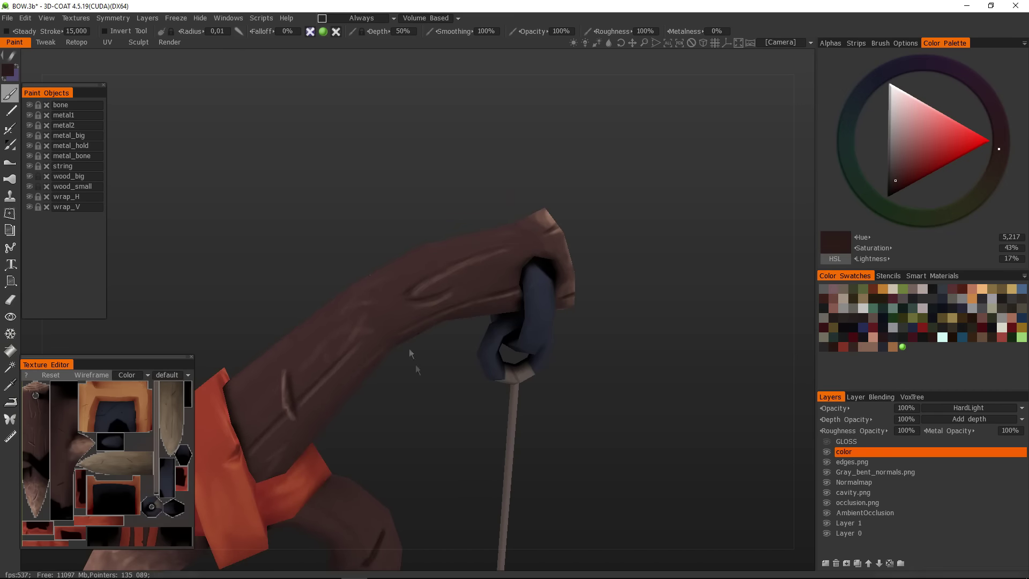
- Bring the wrap and upper tip into view and sample a light brown for highlights
mouse_move(373, 297)
alt+mouse_down()
mouse_move(414, 386)
mouse_move(291, 374)
mouse_move(429, 351)
alt+mouse_up()
alt+drag(348, 368, 427, 302)
mouse_move(333, 370)
alt+mouse_down()
mouse_move(335, 437)
mouse_move(429, 467)
mouse_move(634, 501)
mouse_move(602, 361)
mouse_move(464, 358)
alt+mouse_up()
key(v)
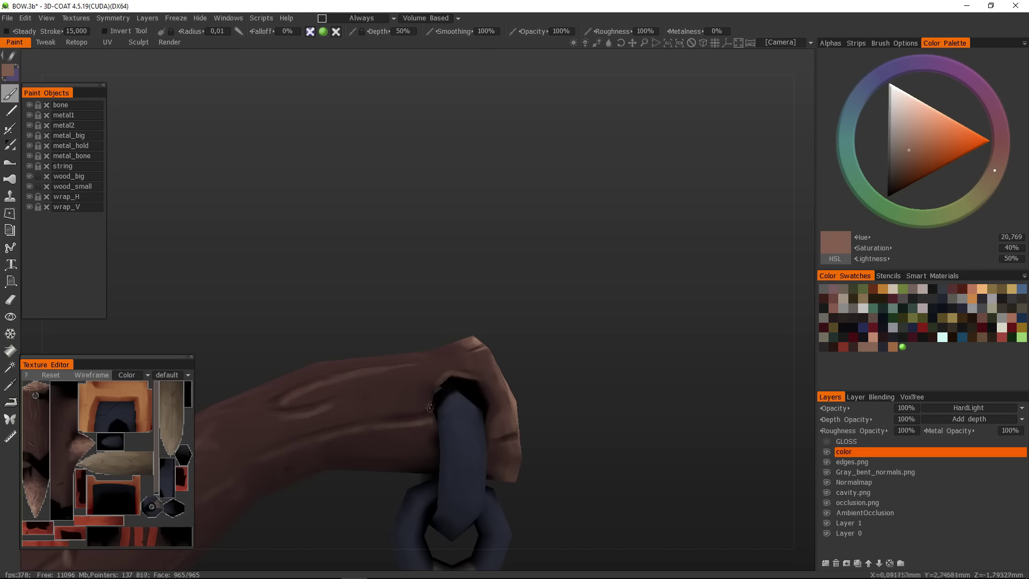
mouse_move(430, 407)
alt+mouse_down()
mouse_move(520, 305)
mouse_move(544, 292)
mouse_move(520, 353)
mouse_move(593, 327)
mouse_move(346, 346)
mouse_move(377, 291)
mouse_move(389, 341)
mouse_move(326, 416)
mouse_move(469, 363)
mouse_move(417, 299)
mouse_move(471, 358)
alt+mouse_up()
key(v)
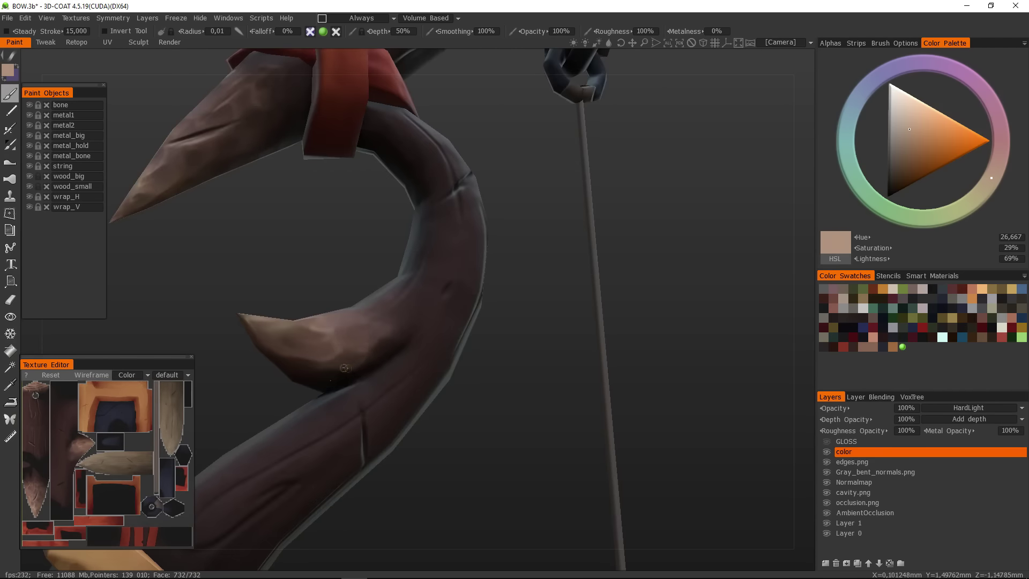
- Hide and reshow the colour layer to compare the painted hook of the limb
alt+drag(345, 367, 453, 357)
alt+drag(363, 321, 331, 253)
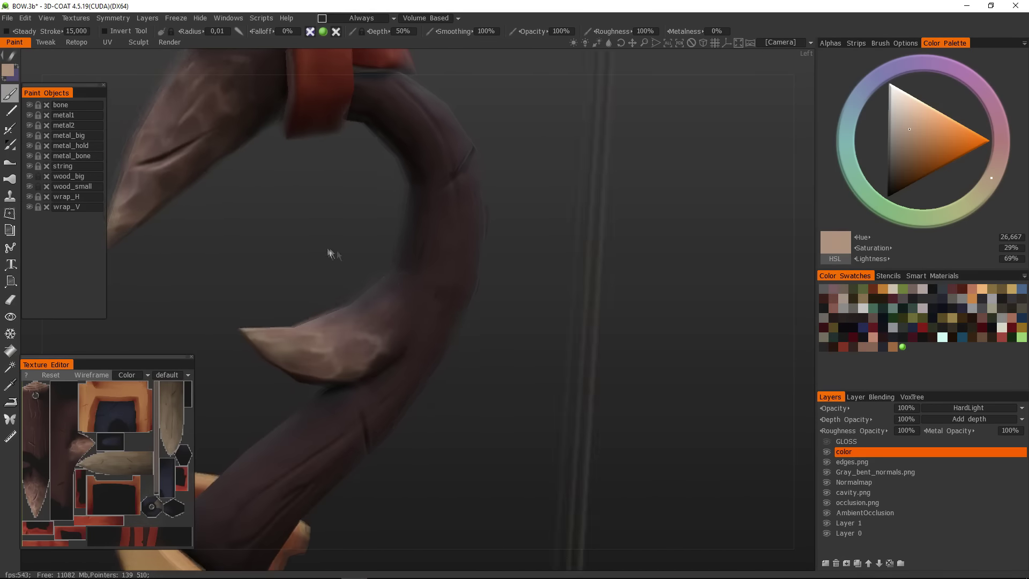
click(827, 452)
click(827, 452)
alt+drag(492, 397, 429, 370)
alt+drag(295, 343, 428, 329)
- Sample the limb's dark brown and add grain lines along the curve running up from the grip
key(v)
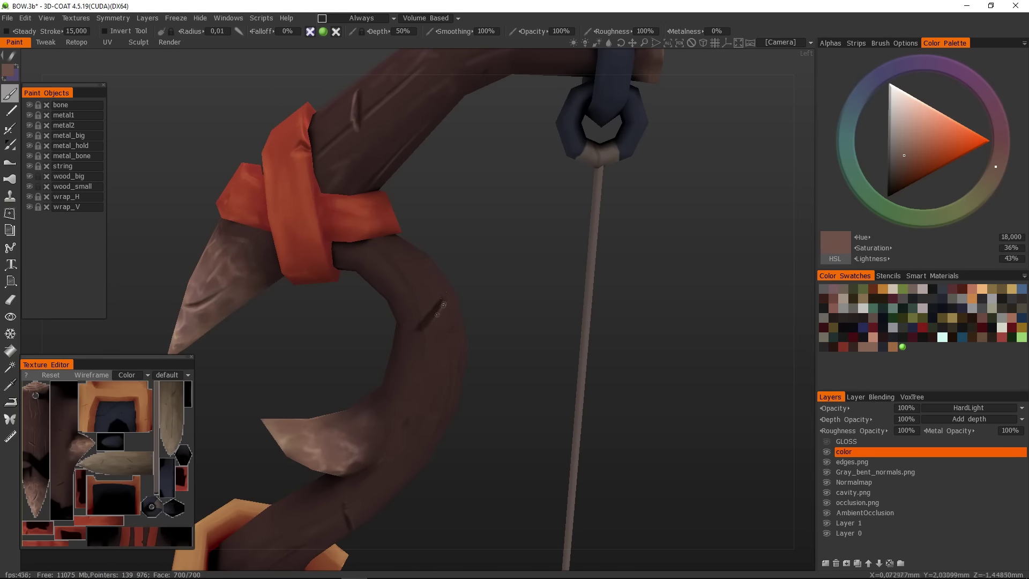
alt+drag(419, 329, 463, 299)
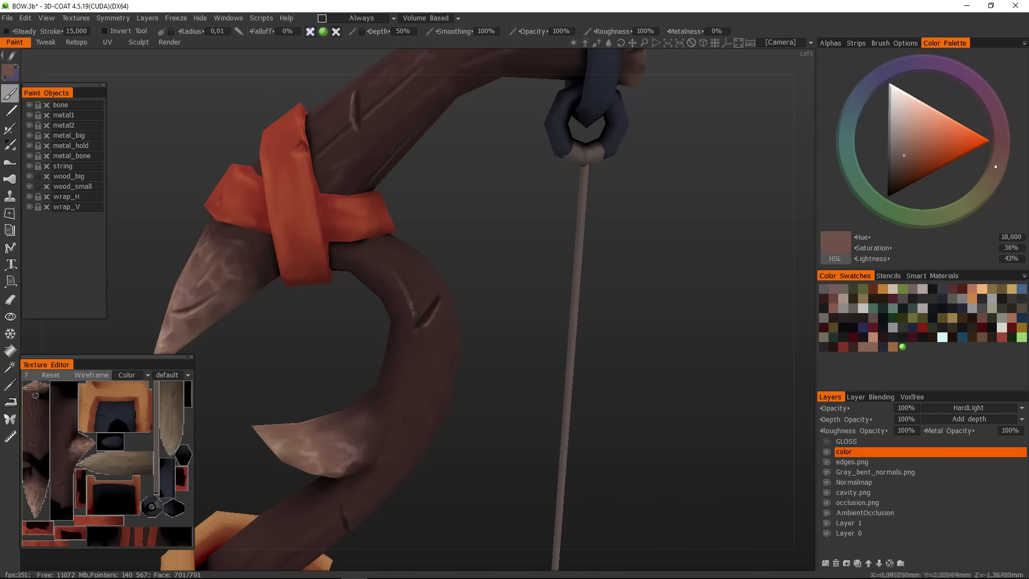
alt+drag(419, 337, 316, 238)
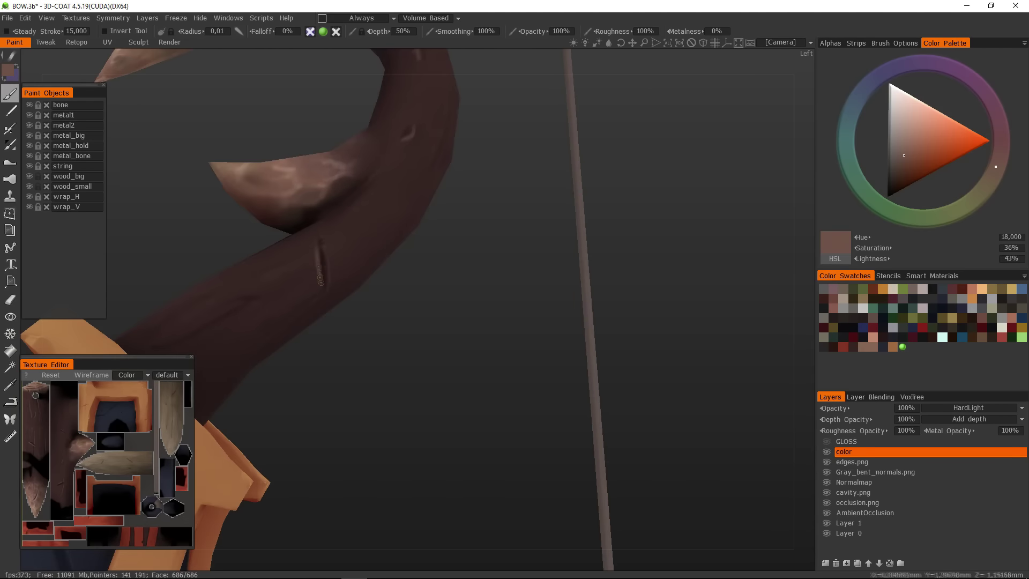
alt+drag(317, 396, 351, 310)
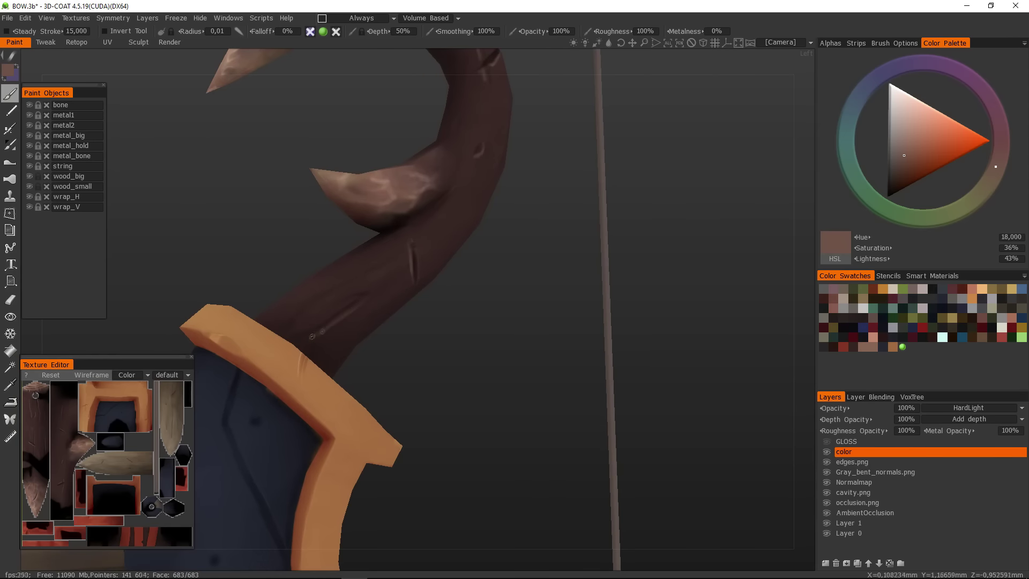
alt+drag(411, 258, 444, 267)
alt+drag(414, 304, 445, 313)
alt+drag(432, 371, 351, 348)
- Sample dark and mid browns and paint grain and lighter wear on the upper limb and spikes
key(v)
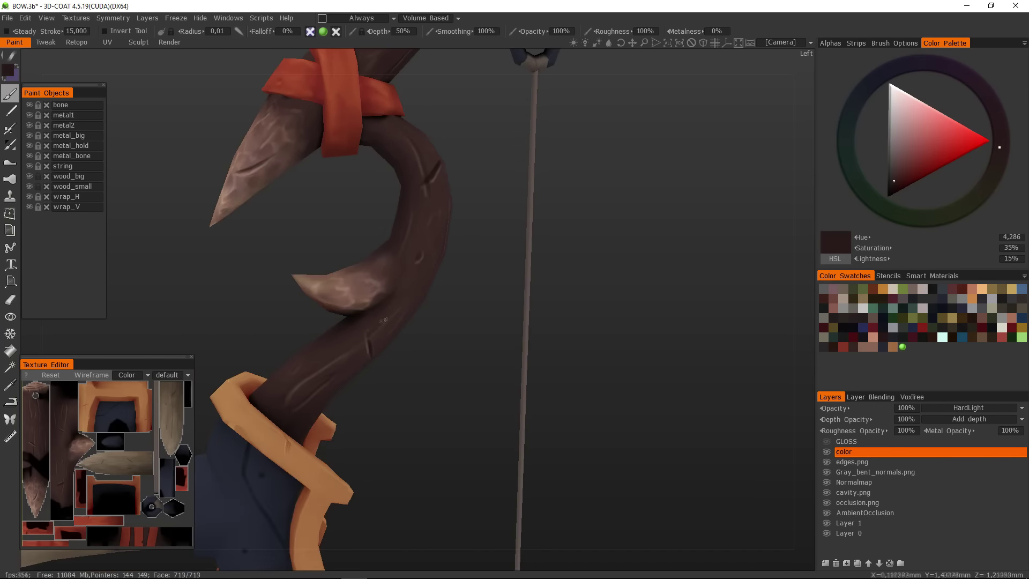
mouse_move(284, 398)
alt+mouse_down()
mouse_move(416, 386)
mouse_move(398, 312)
mouse_move(430, 298)
mouse_move(422, 236)
alt+mouse_up()
alt+drag(354, 181, 411, 397)
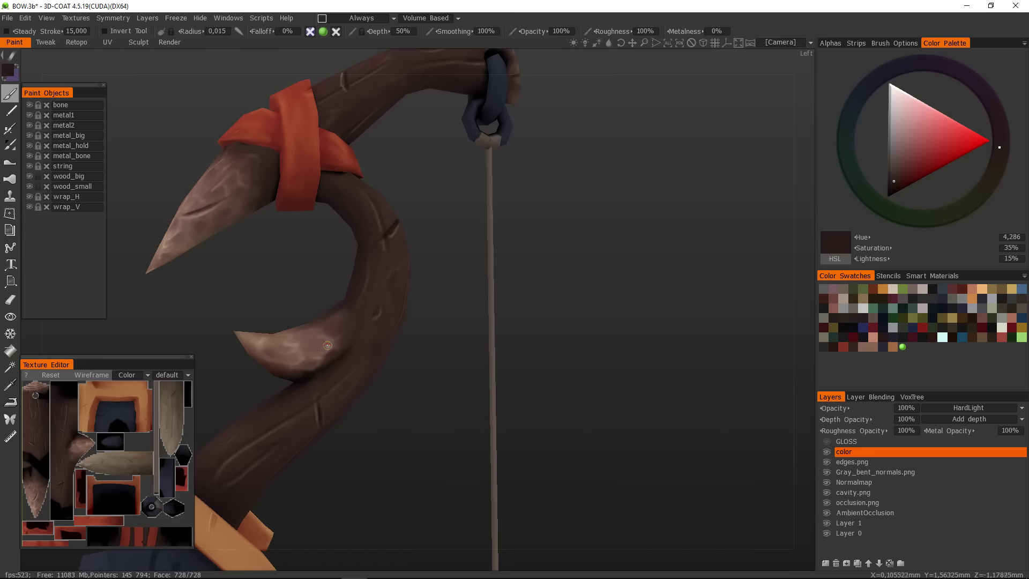
alt+right_drag(307, 362, 729, 355)
alt+drag(749, 354, 527, 317)
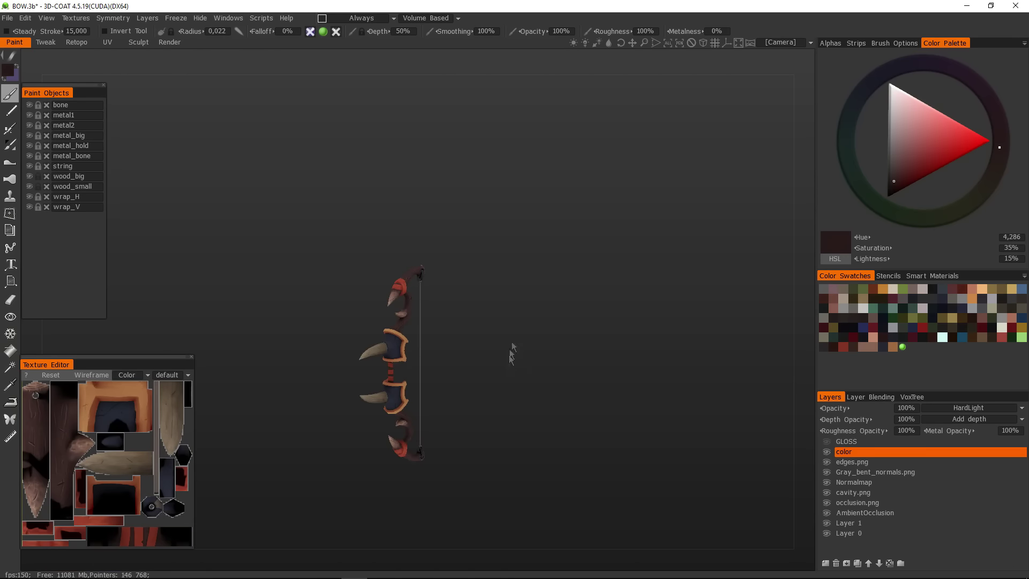
scroll(512, 353, up, 10)
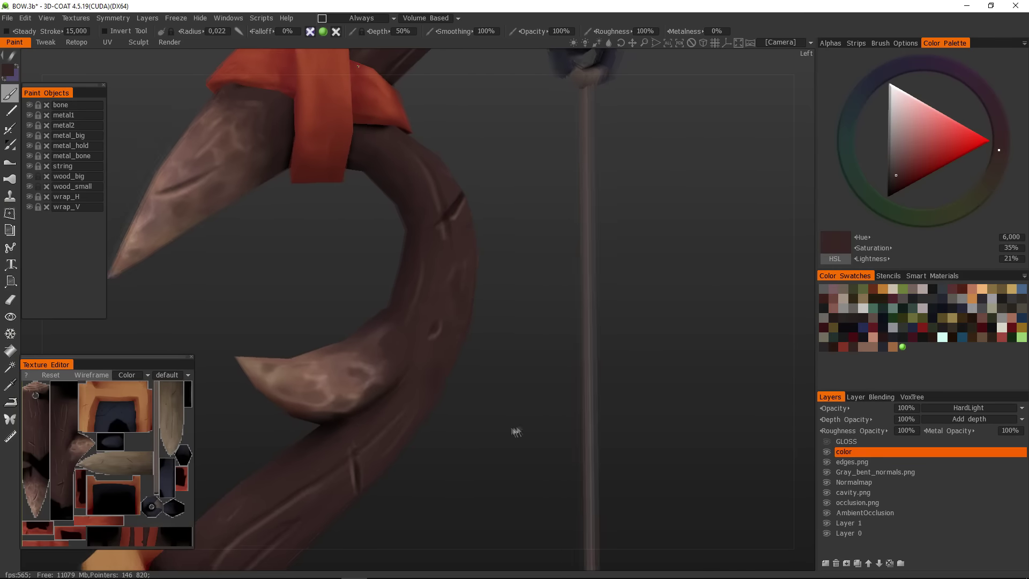
alt+drag(386, 317, 384, 370)
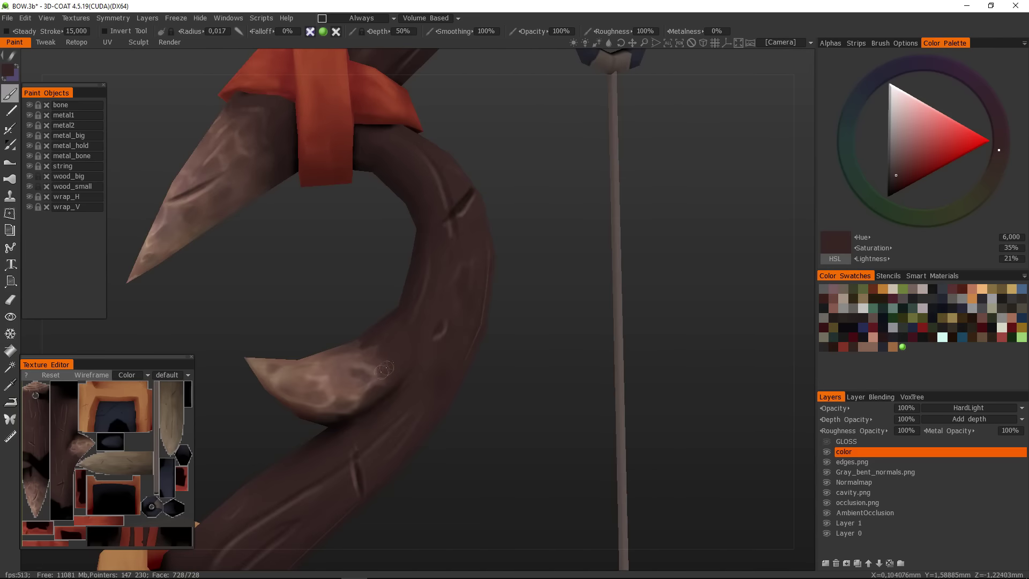
middle_drag(271, 150, 325, 249)
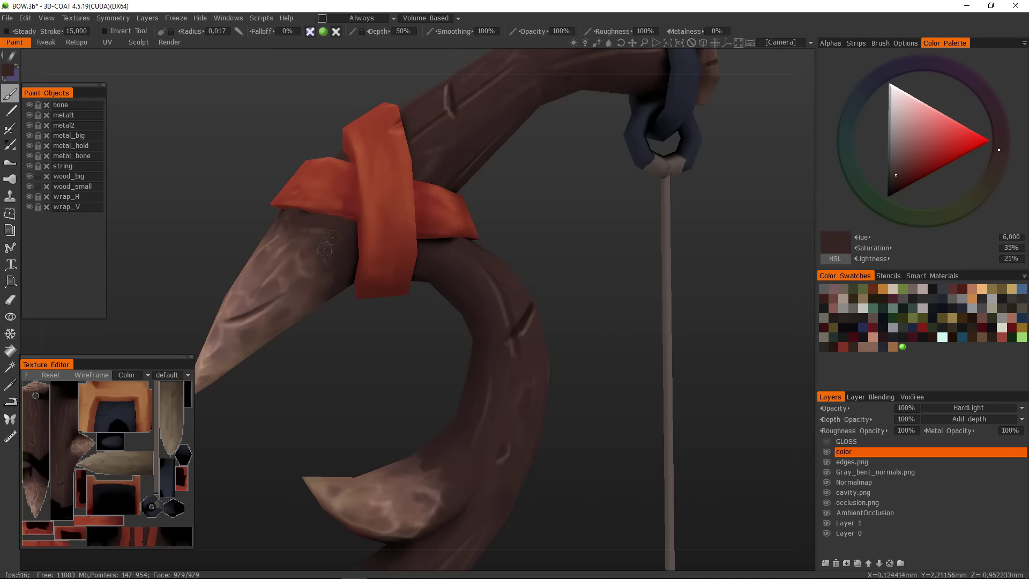
alt+drag(332, 285, 363, 351)
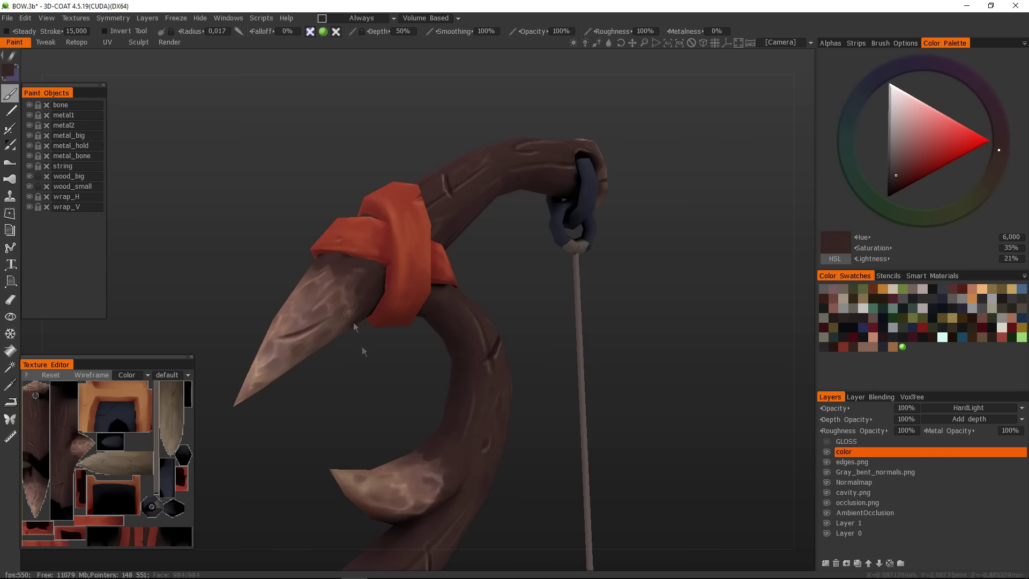
key(v)
mouse_move(315, 323)
alt+mouse_down()
mouse_move(355, 293)
mouse_move(351, 311)
mouse_move(364, 291)
mouse_move(338, 279)
mouse_move(356, 279)
mouse_move(684, 490)
mouse_move(375, 322)
mouse_move(399, 338)
mouse_move(413, 383)
alt+mouse_up()
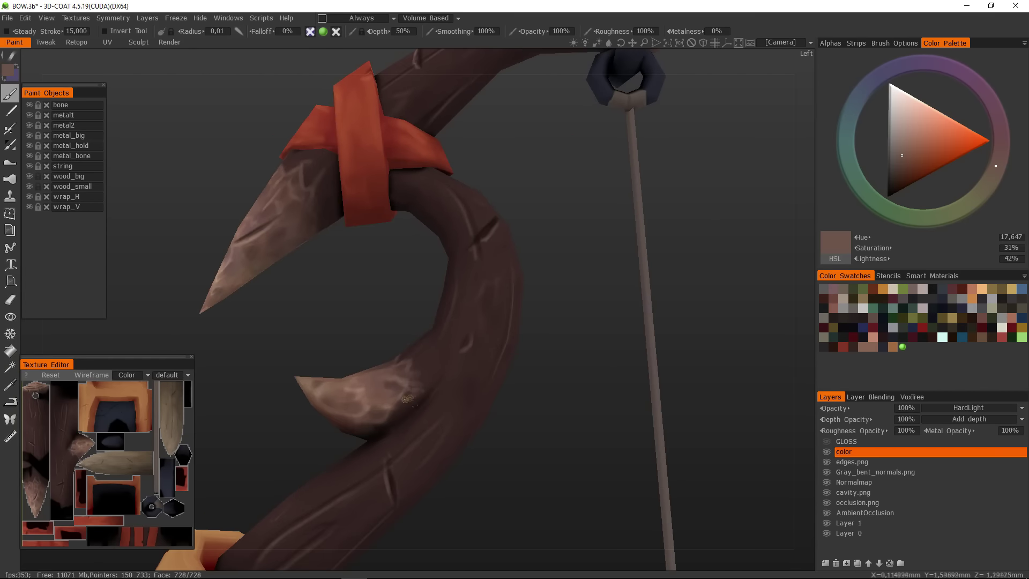
- Sample the dark wood brown, then the red of the wrap, with the bow edge-on
scroll(397, 413, down, 10)
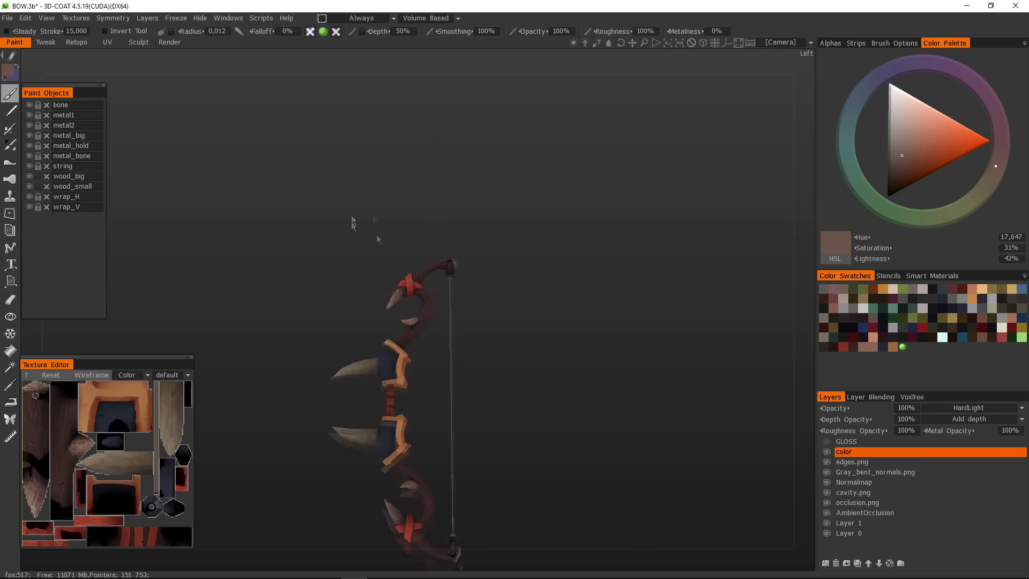
alt+drag(352, 223, 545, 443)
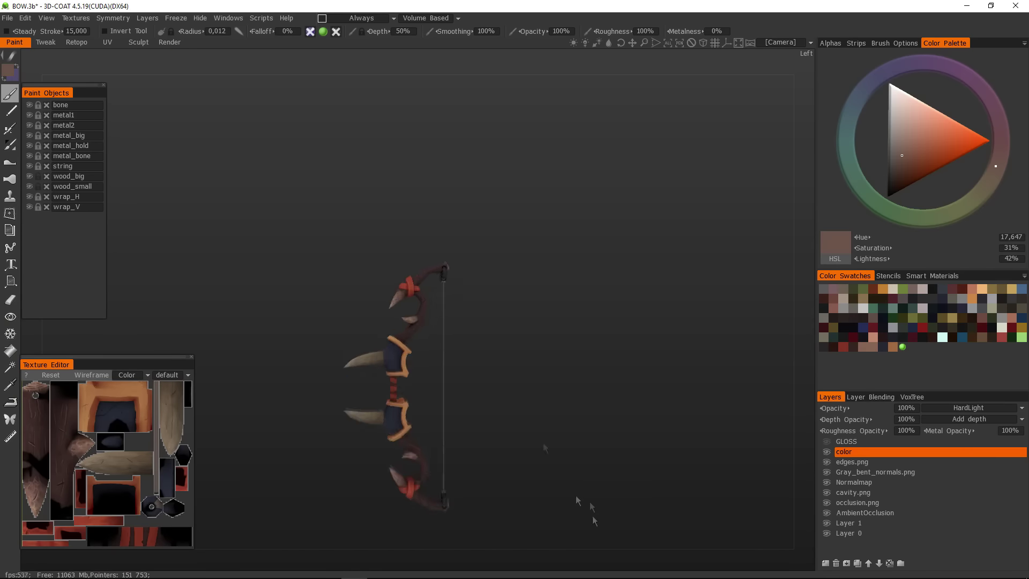
scroll(574, 360, up, 8)
key(v)
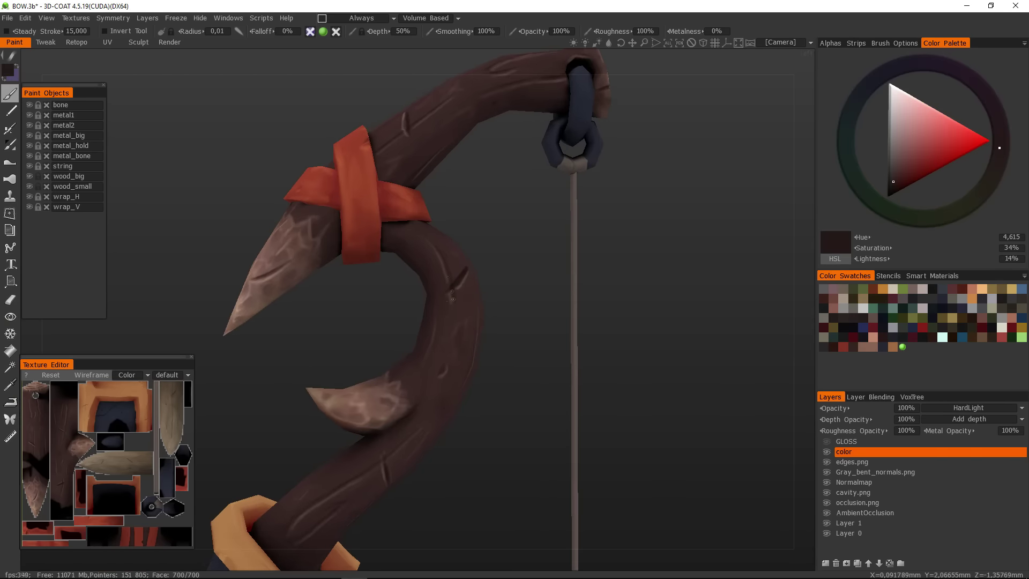
scroll(452, 294, down, 8)
scroll(477, 263, up, 6)
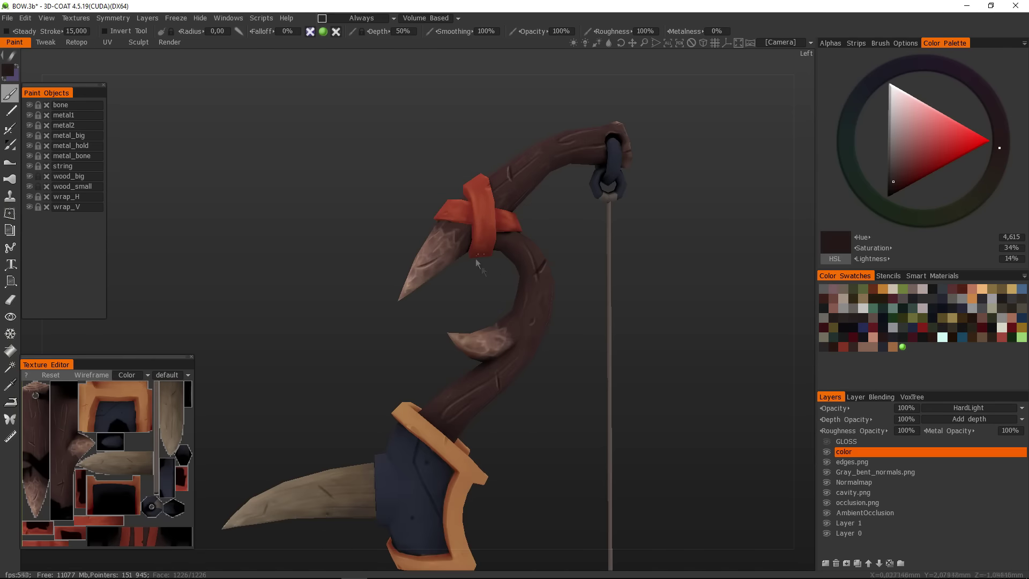
key(v)
- Lighten the red paint and touch up the grip wrapping, checking it from several angles
middle_drag(596, 471, 603, 290)
click(937, 146)
scroll(568, 420, up, 3)
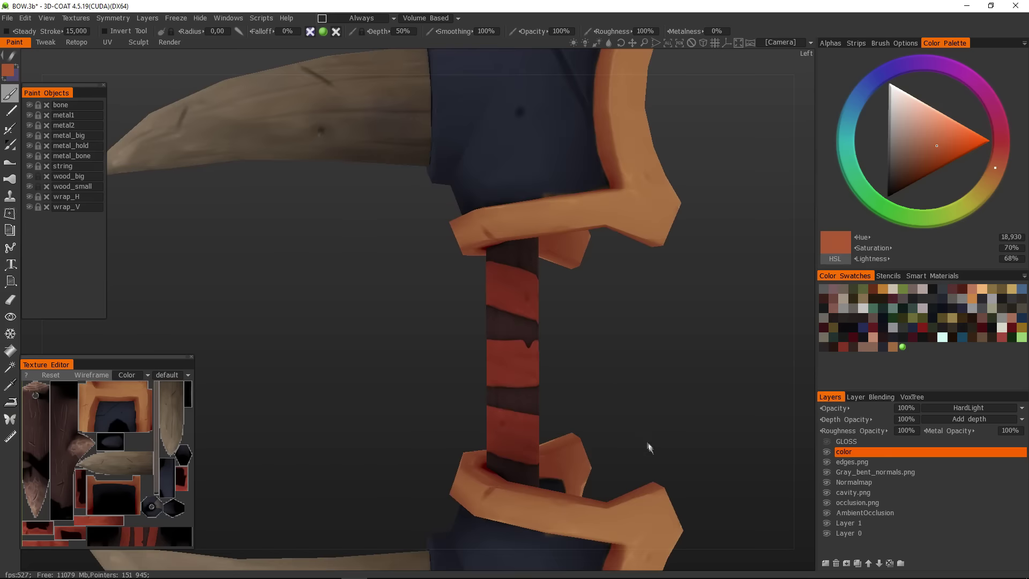
scroll(588, 379, down, 2)
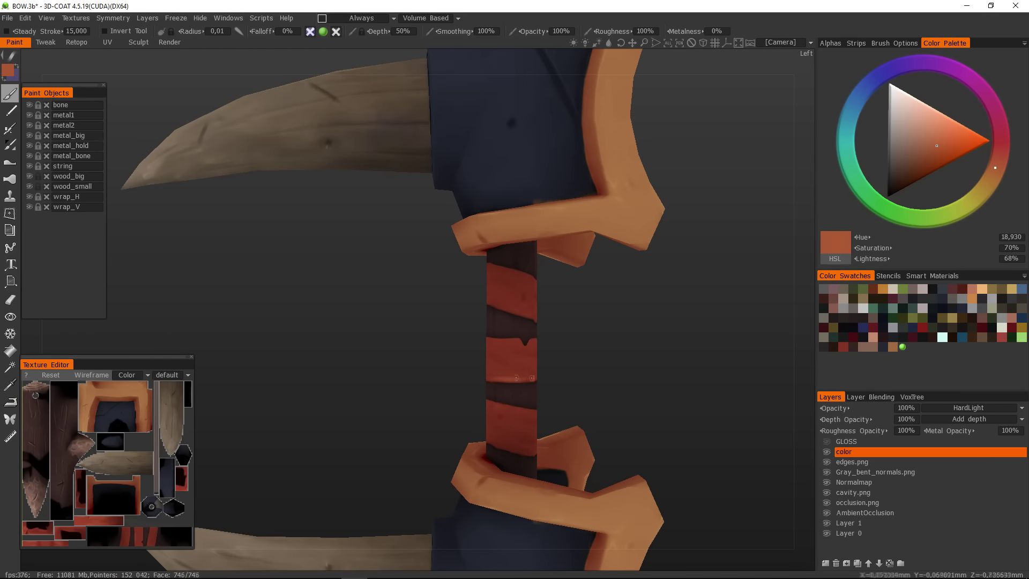
middle_drag(513, 344, 499, 302)
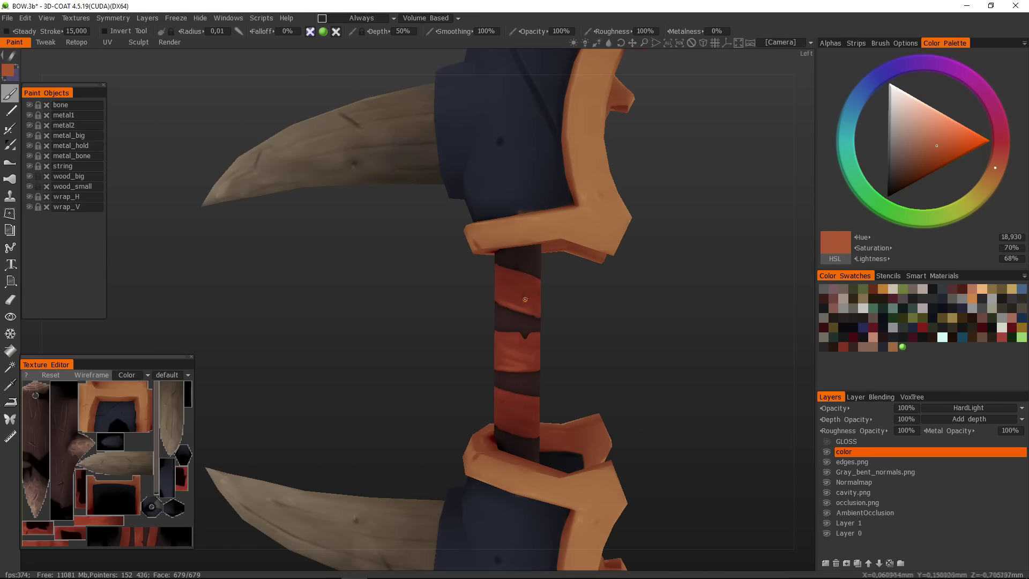
middle_drag(520, 277, 525, 369)
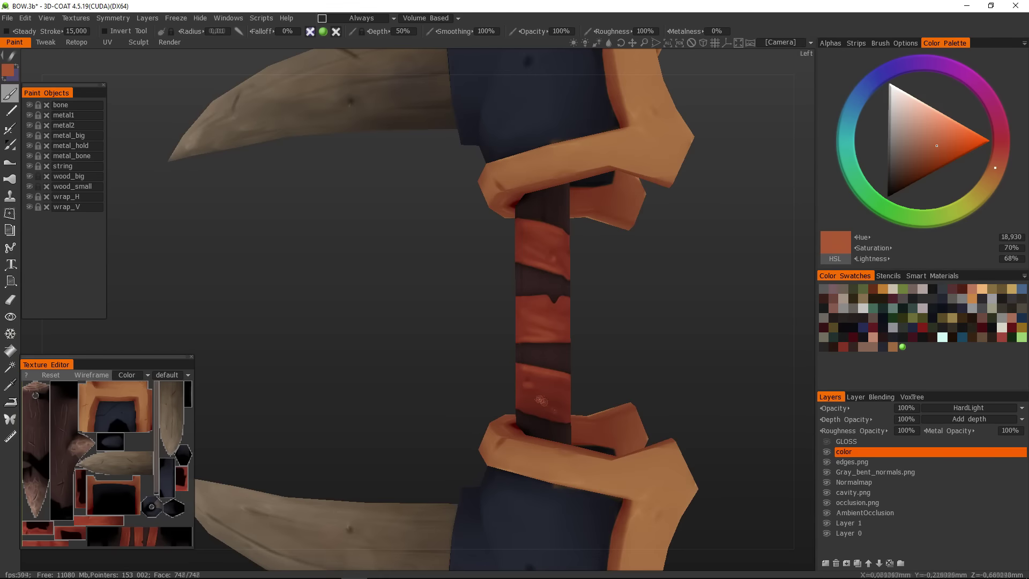
middle_drag(537, 412, 550, 402)
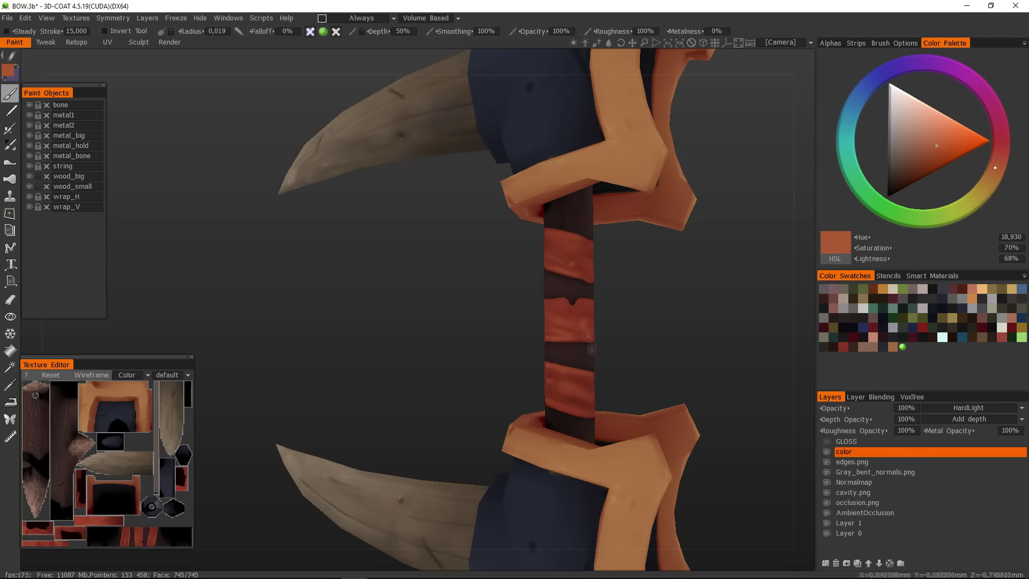
middle_drag(648, 349, 611, 308)
key(KP_4)
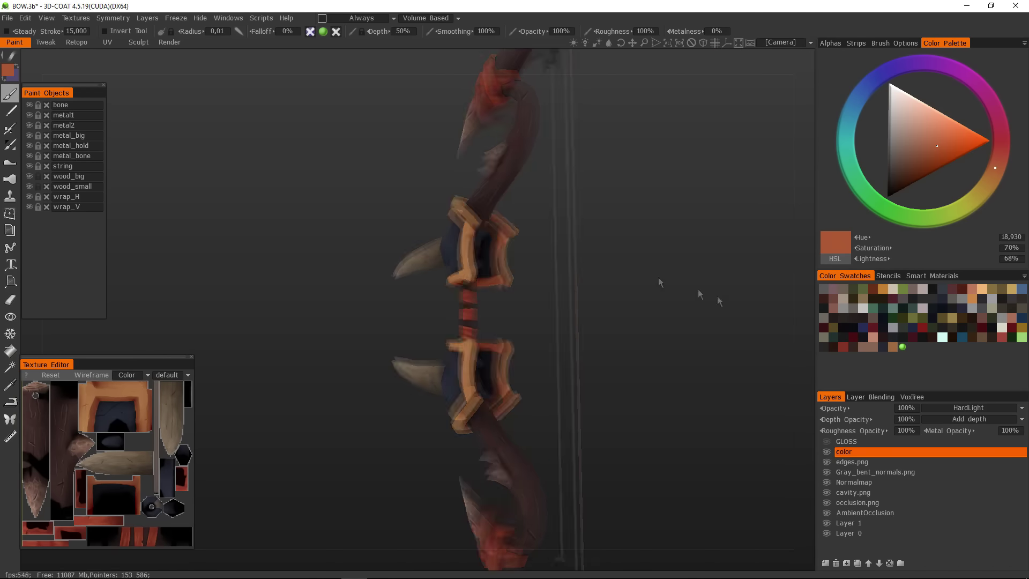
scroll(604, 327, up, 3)
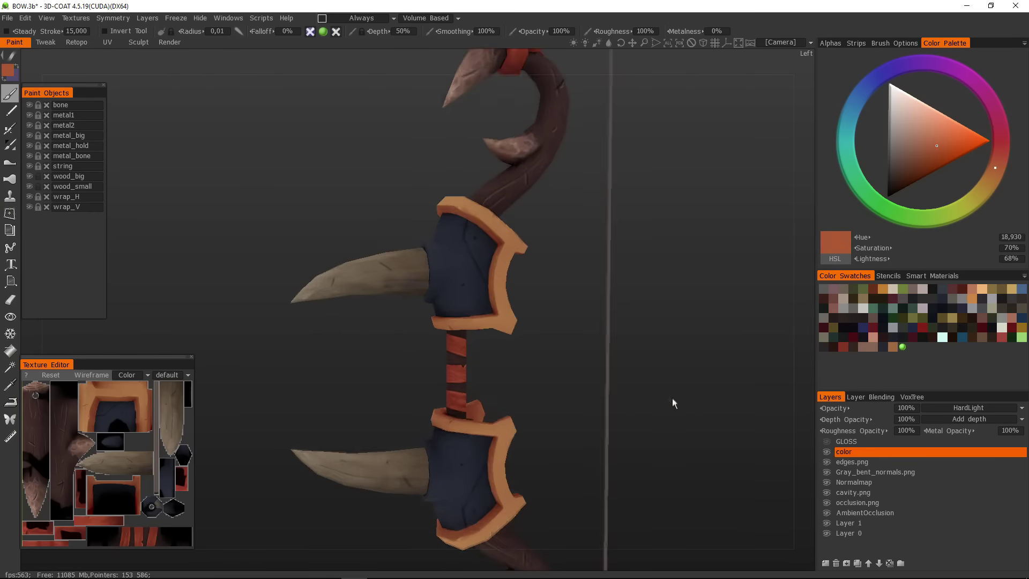
scroll(654, 344, down, 3)
middle_drag(634, 423, 480, 314)
- Export the colour/albedo map from 3D-Coat as diffuse_2.png
click(76, 17)
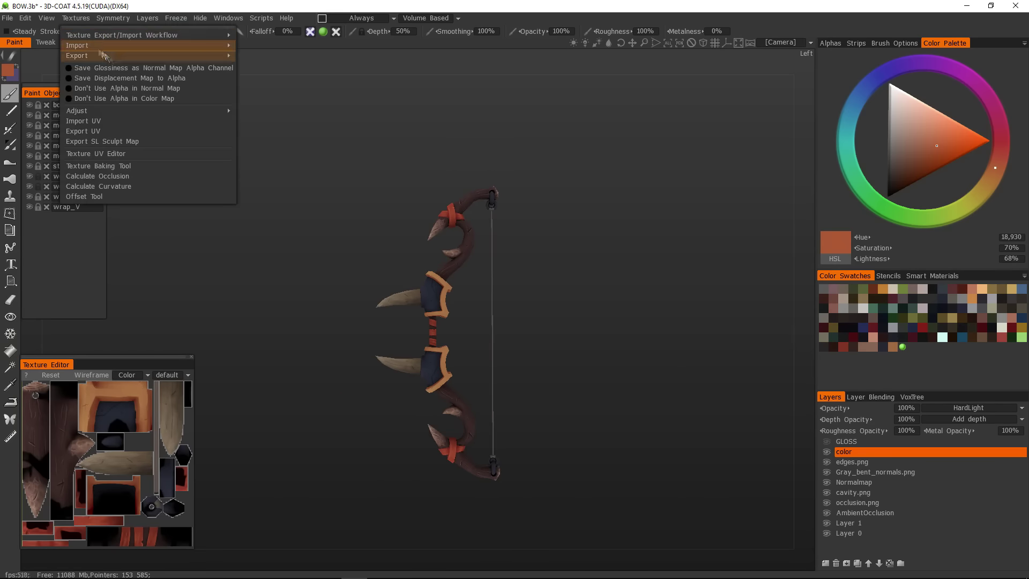
click(91, 118)
click(338, 290)
click(161, 320)
click(187, 148)
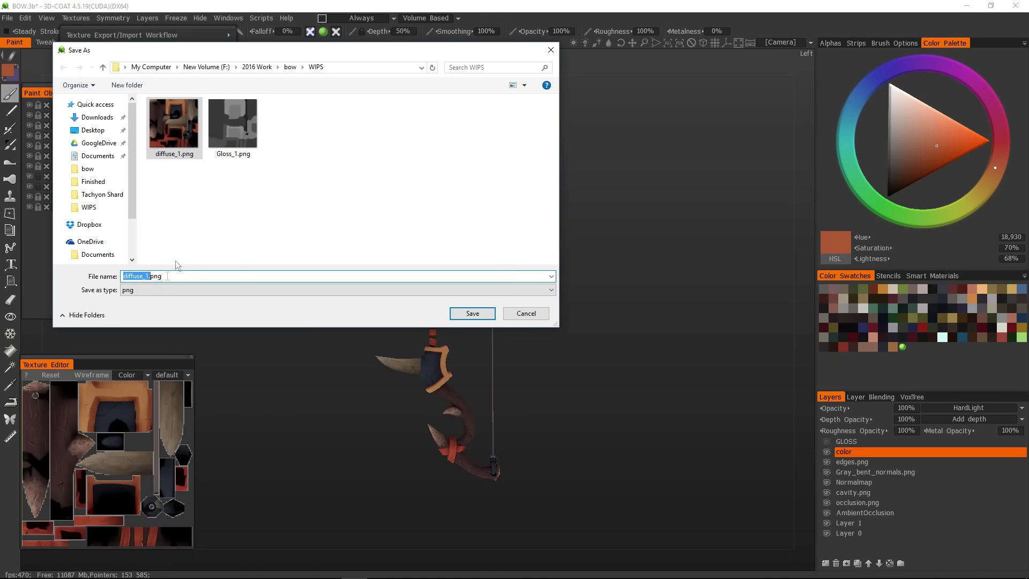
key(BackSpace)
click(473, 314)
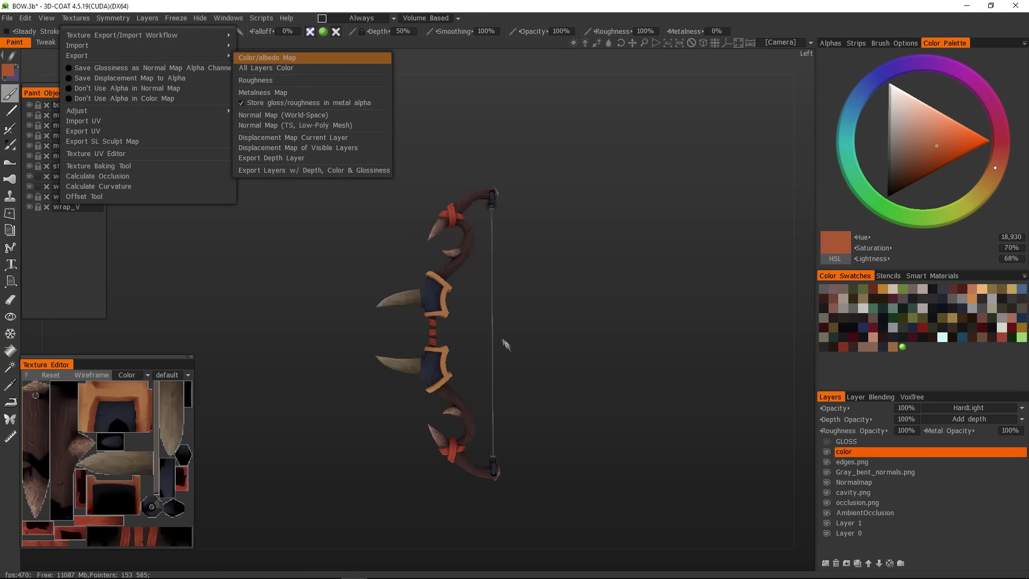
- In Marmoset Toolbag, load diffuse_2.png as both the albedo and specular maps
click(303, 568)
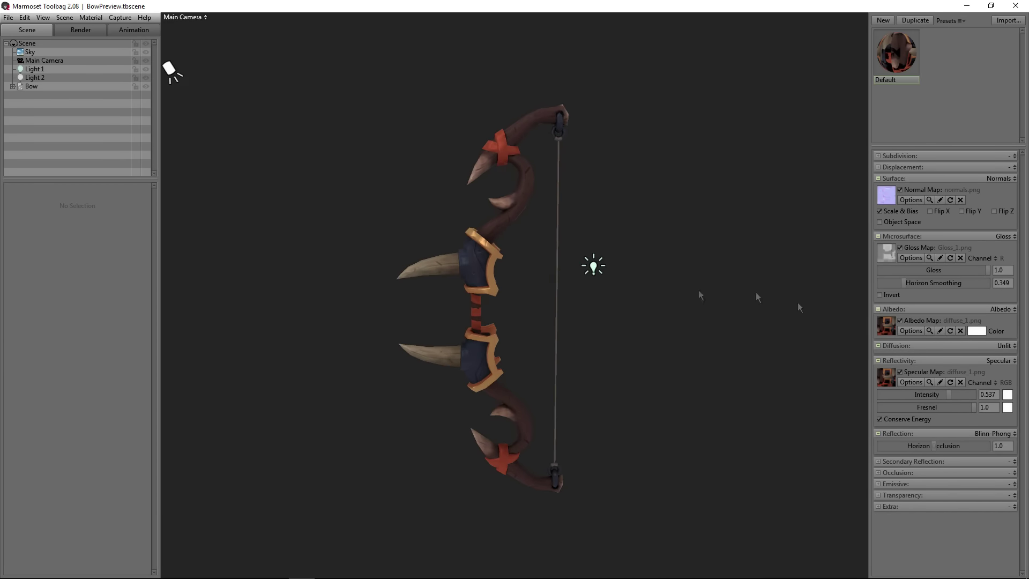
click(887, 326)
double_click(184, 96)
click(886, 377)
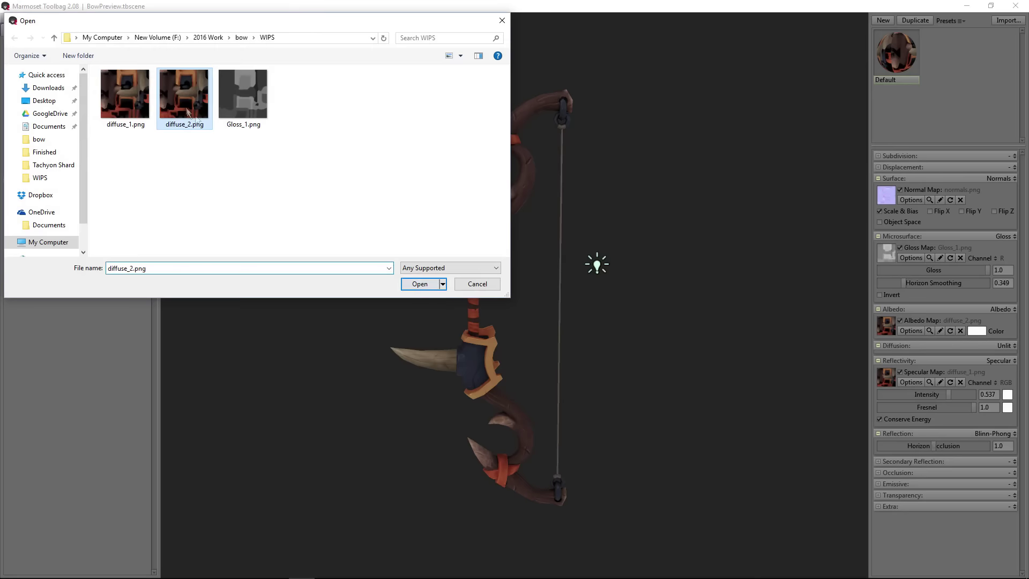
double_click(184, 92)
scroll(517, 288, up, 3)
- Review the Options popups of the diffuse_2.png, normals.png, gloss and specular textures
drag(948, 395, 942, 395)
drag(713, 400, 644, 402)
click(911, 330)
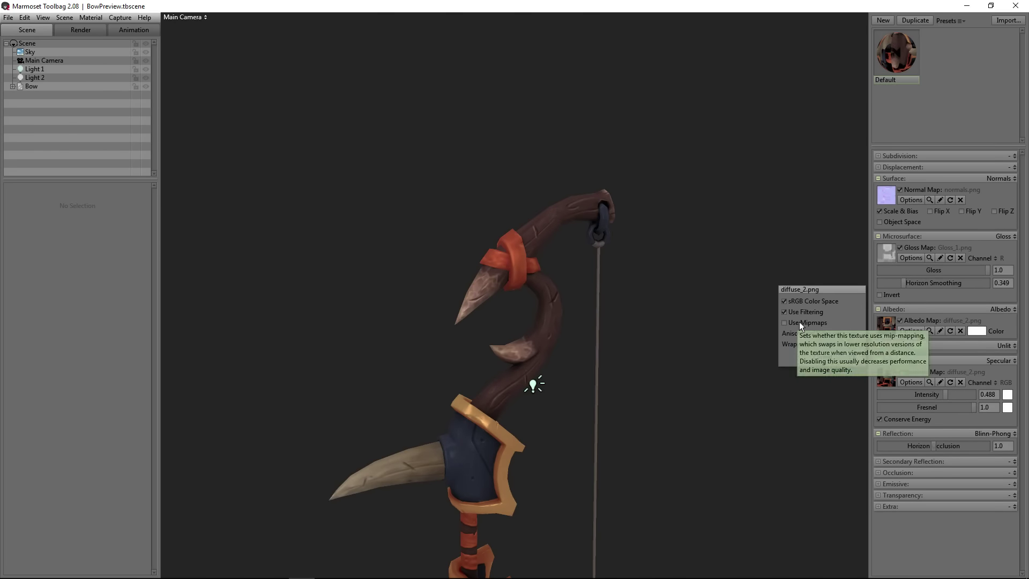
click(852, 357)
click(911, 200)
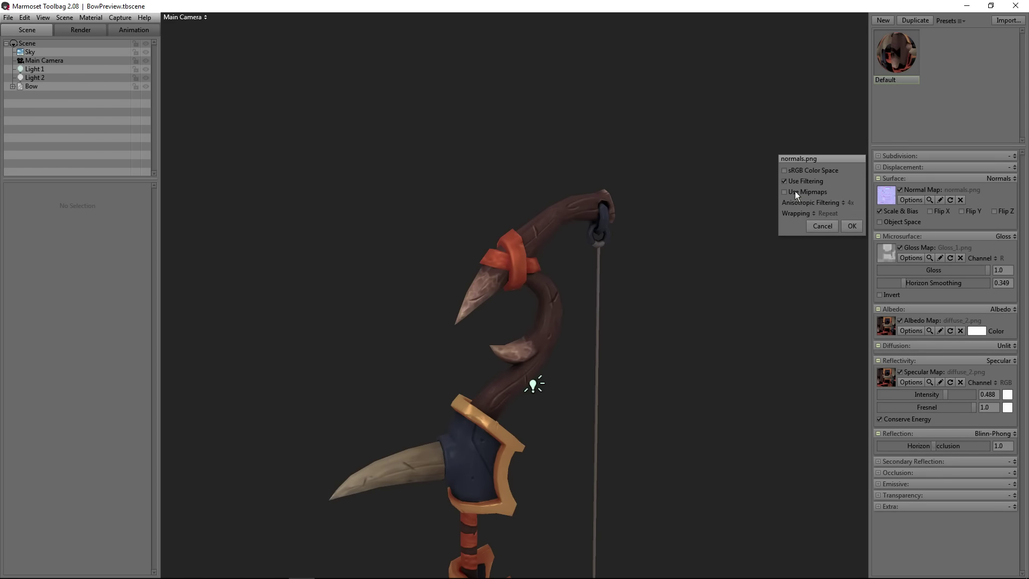
click(852, 225)
click(911, 258)
click(852, 284)
click(911, 382)
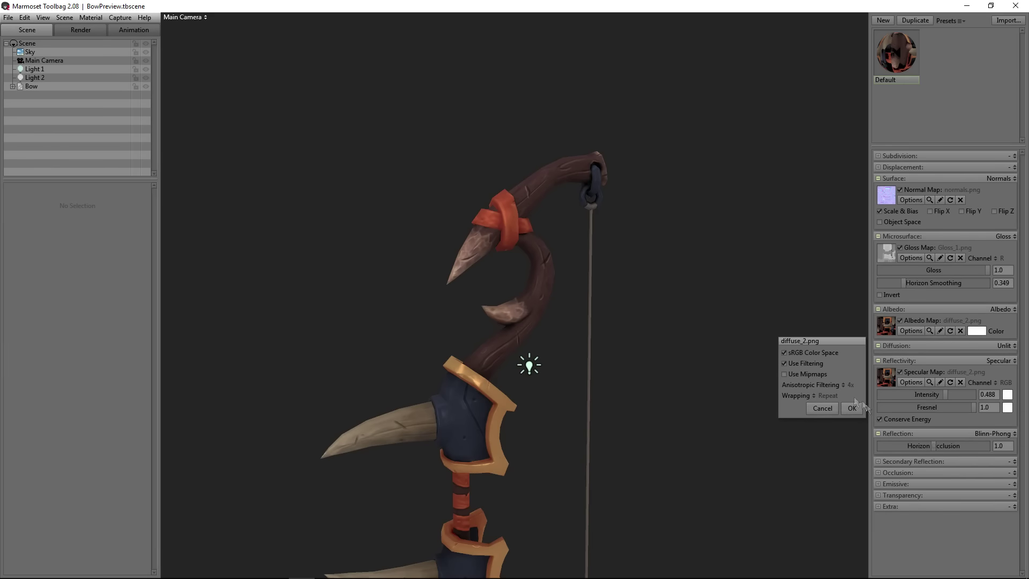
click(852, 408)
- Tint Light 1 pale cyan and the spot light Light 2 pale yellow
click(35, 68)
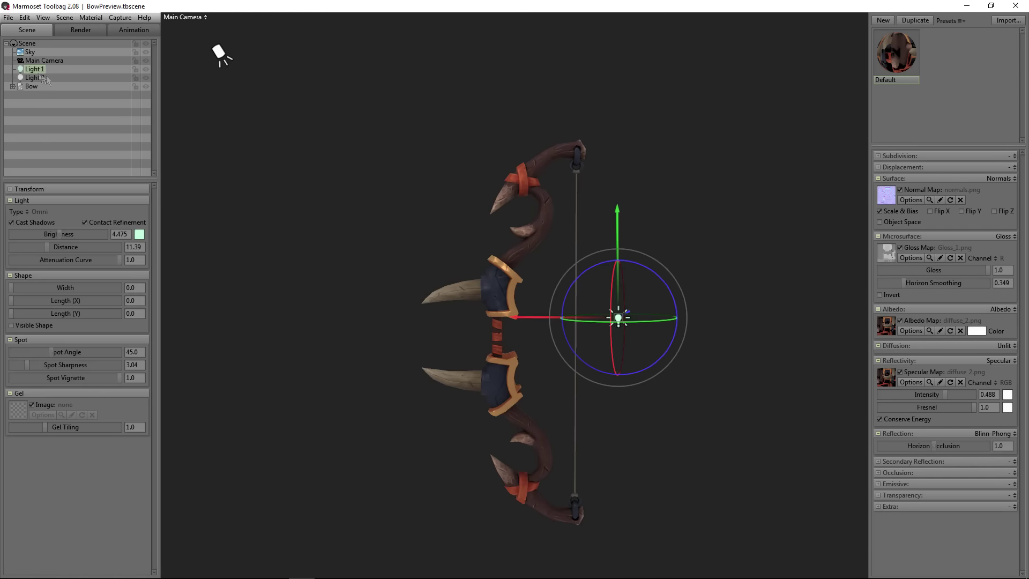
click(139, 235)
mouse_move(315, 509)
mouse_down()
mouse_move(316, 567)
mouse_move(315, 508)
mouse_up()
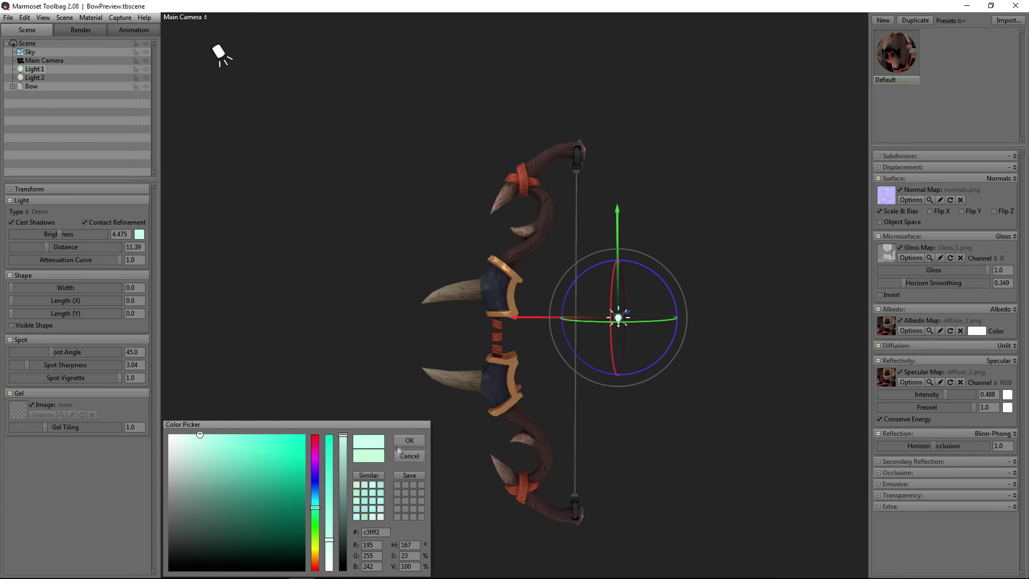
click(218, 54)
drag(315, 561, 315, 548)
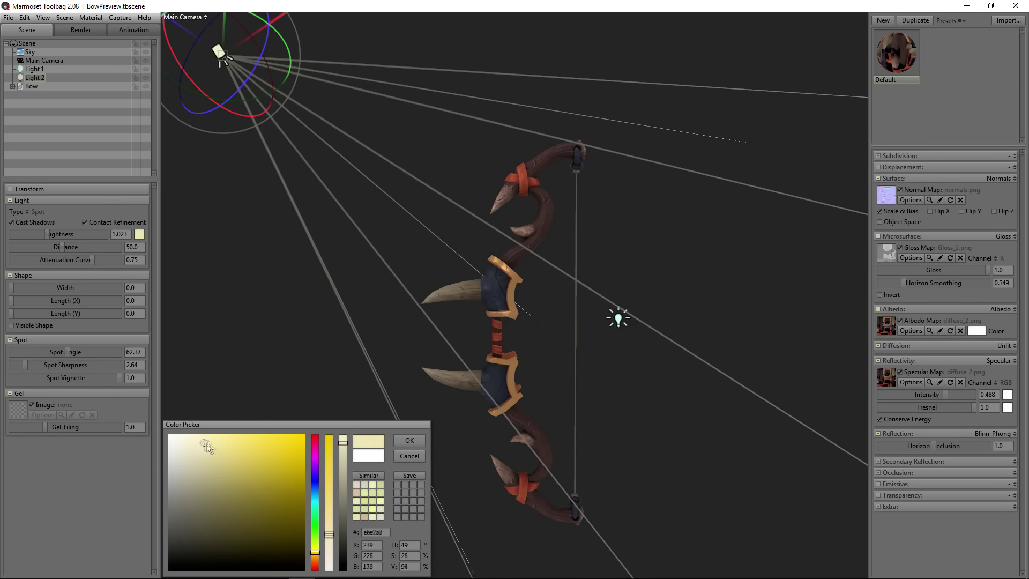
click(409, 441)
- Light the scene with a courtyard sky preset
click(31, 52)
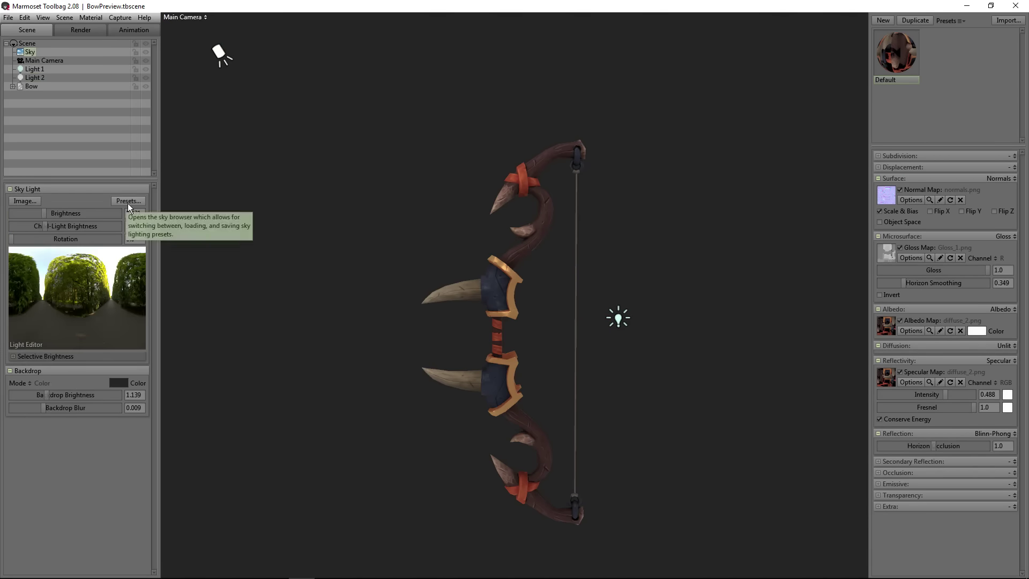
click(128, 200)
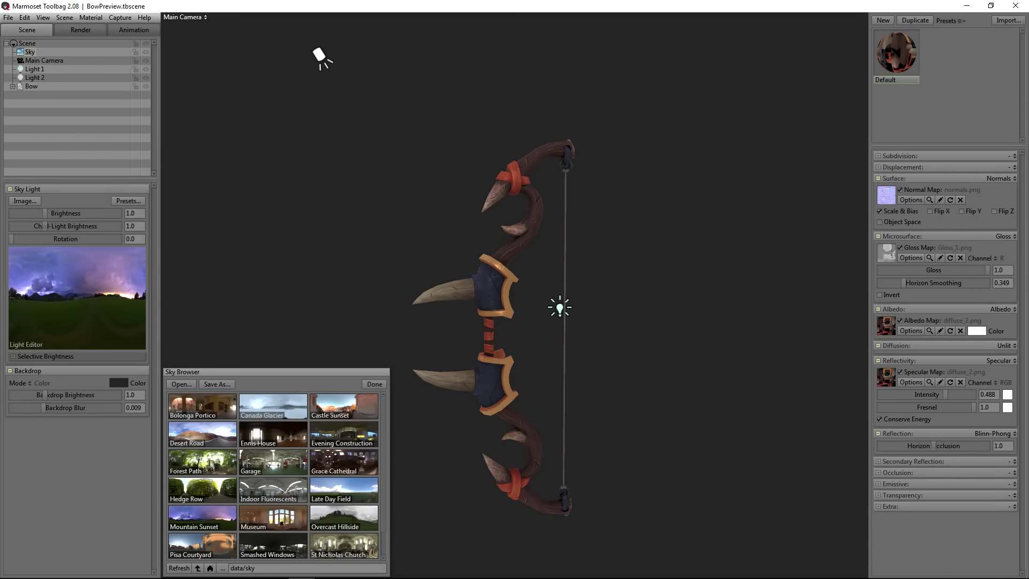
click(369, 386)
scroll(375, 410, up, 3)
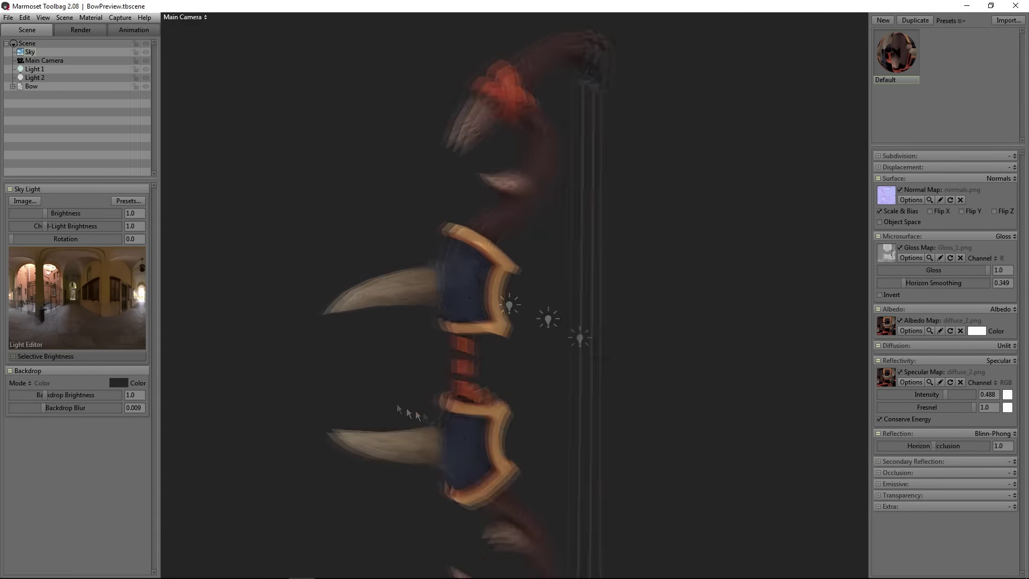
scroll(375, 386, down, 5)
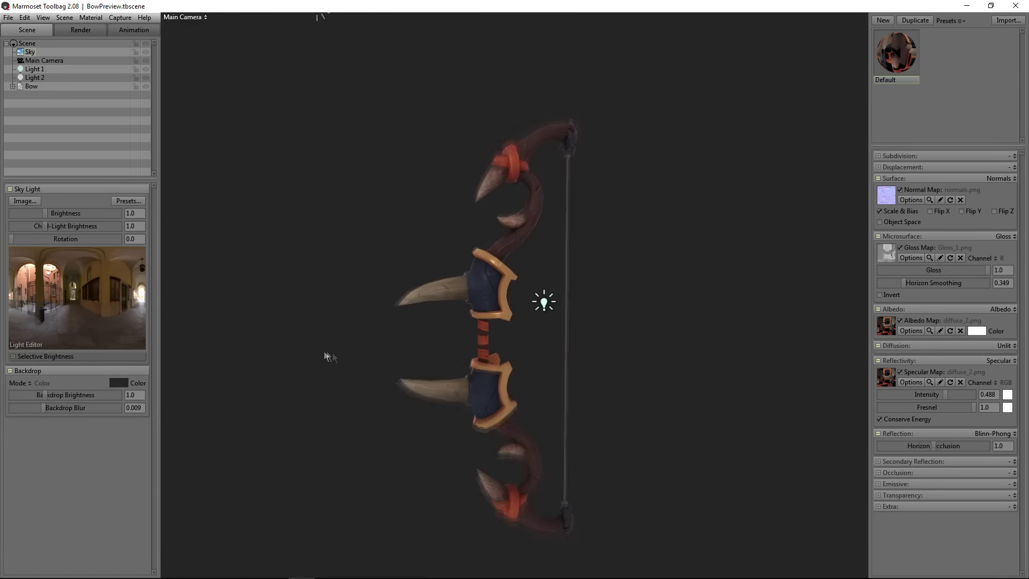
- Darken the backdrop colour and tune the Sky Light Brightness
click(119, 383)
drag(184, 553, 138, 558)
click(409, 440)
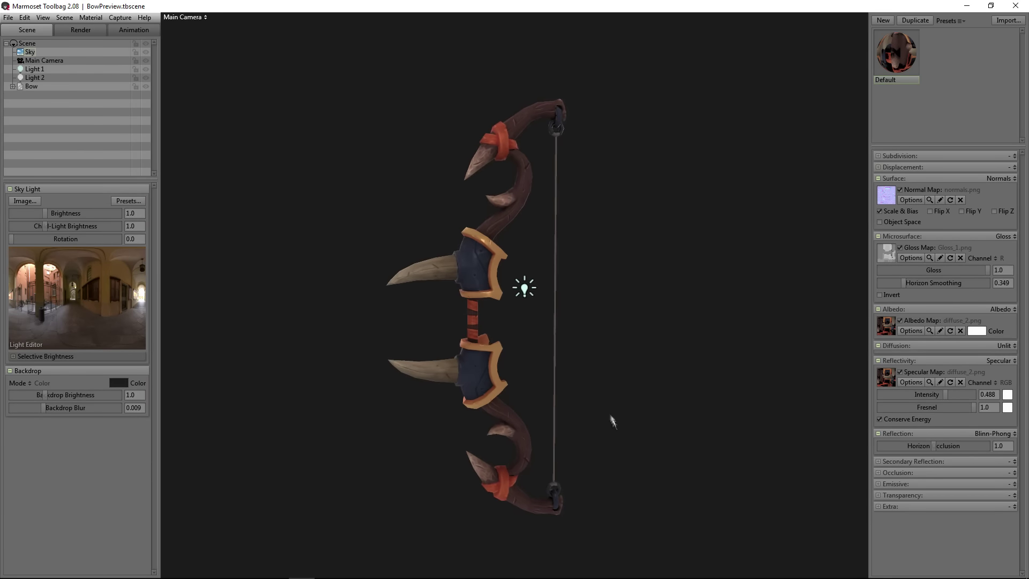
drag(47, 214, 24, 72)
drag(145, 81, 135, 95)
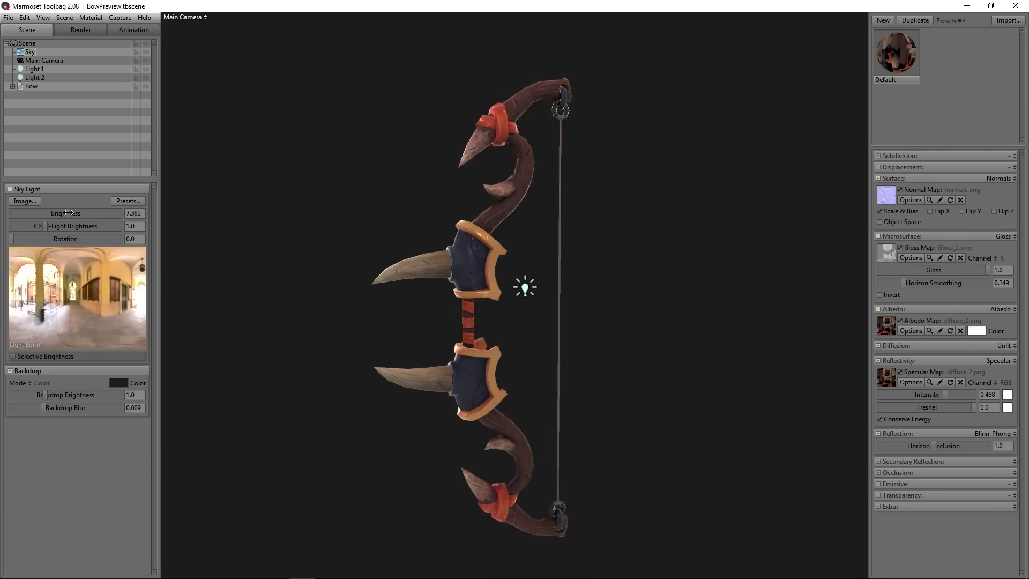
- View the bow full-width without side panels, then return to 3D-Coat
drag(185, 242, 232, 230)
key(Tab)
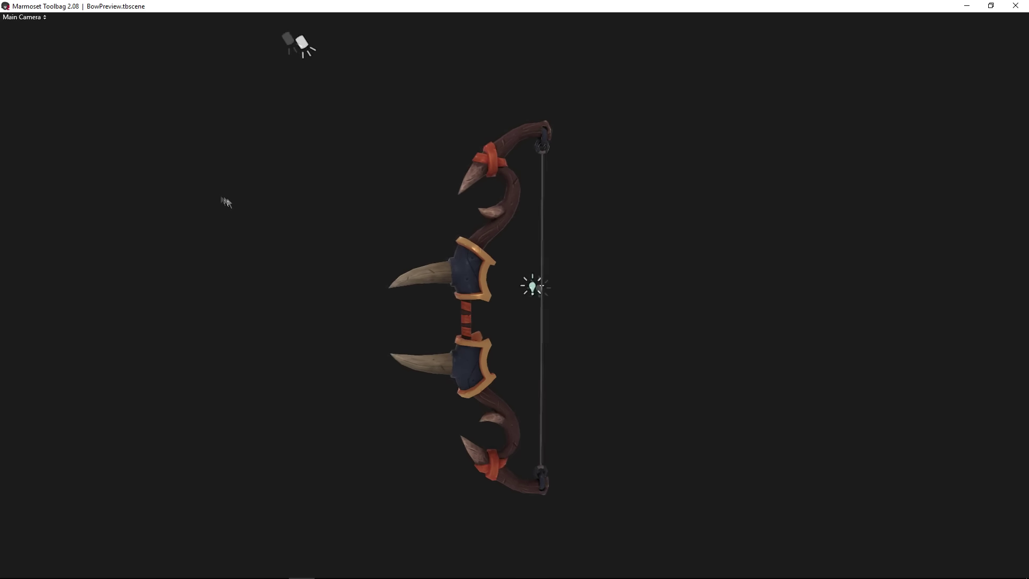
key(alt+Tab)
- Switch to a lighter orange and highlight the upper guard's orange trim from several angles
right_drag(380, 475, 740, 468)
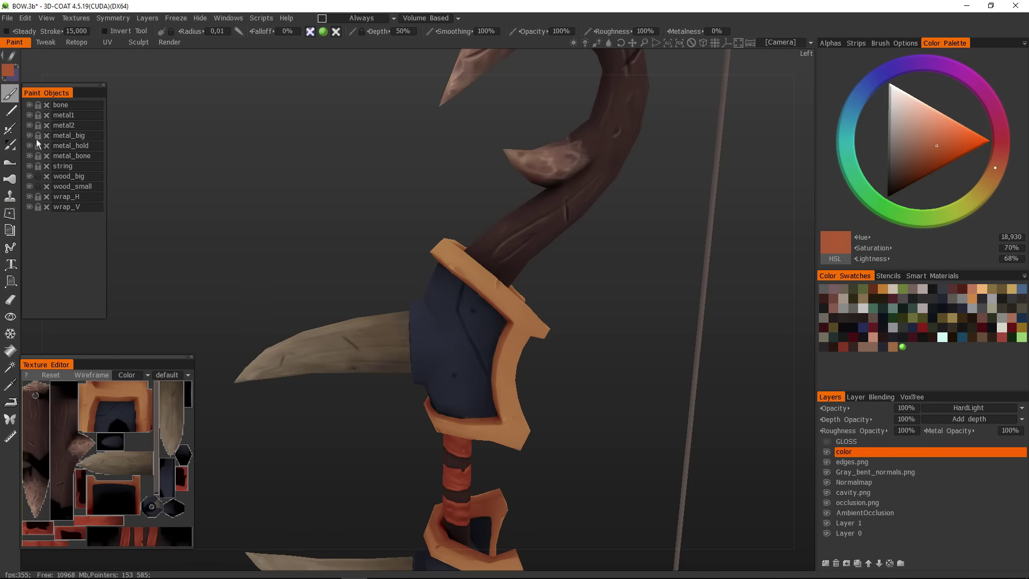
right_drag(391, 165, 391, 252)
drag(996, 168, 986, 189)
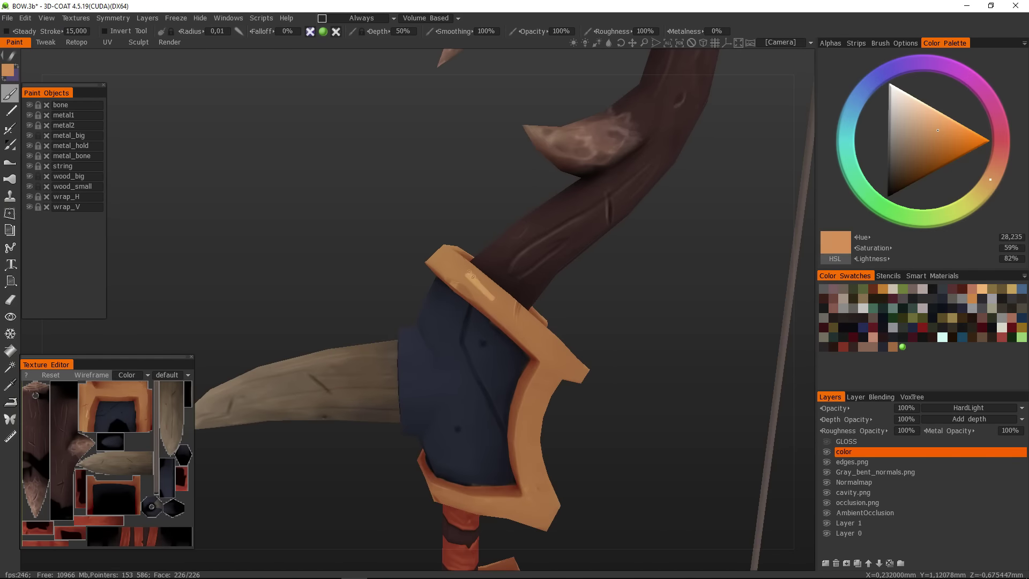
drag(568, 322, 616, 332)
key(w)
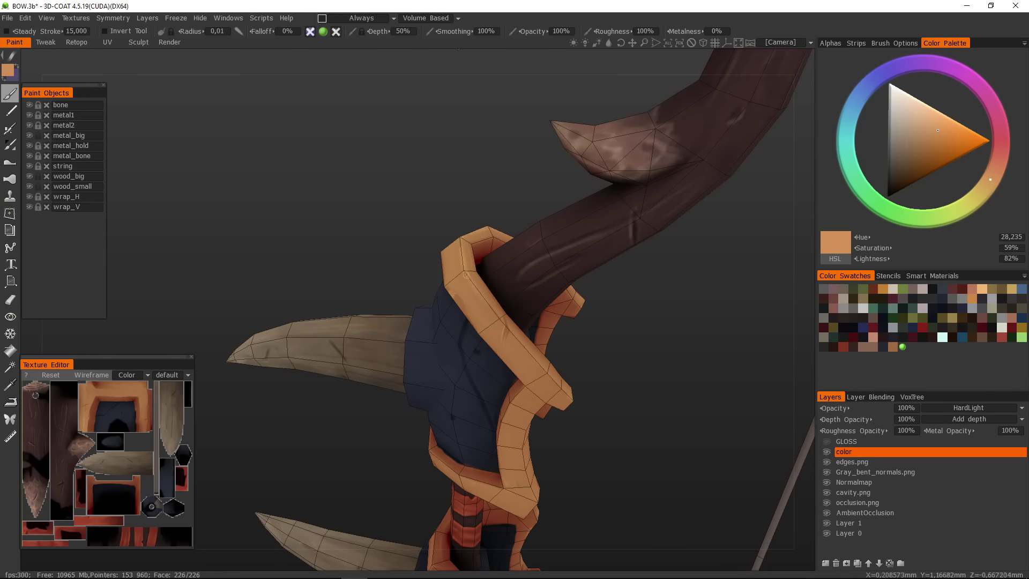
drag(465, 275, 584, 295)
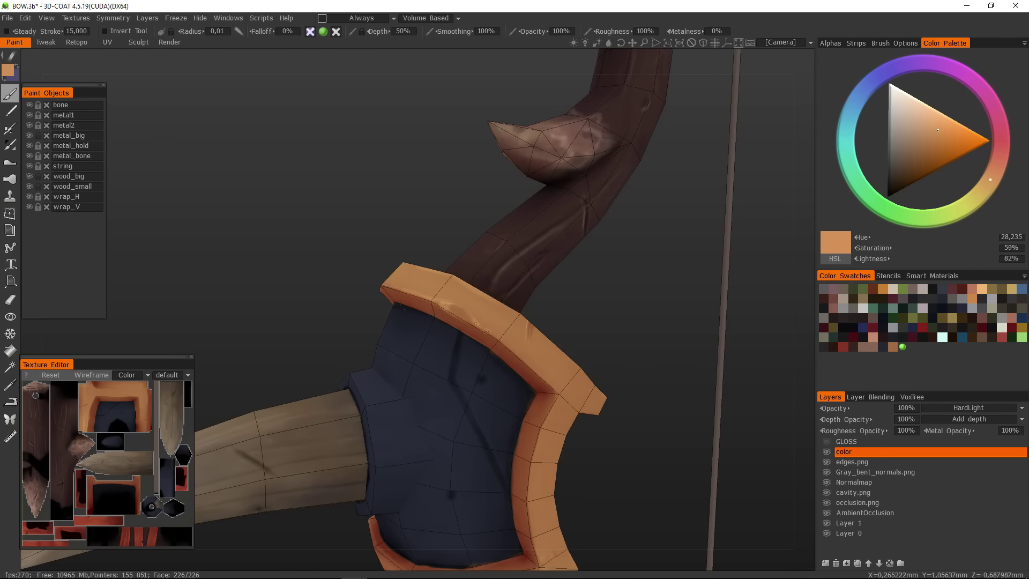
drag(538, 306, 649, 349)
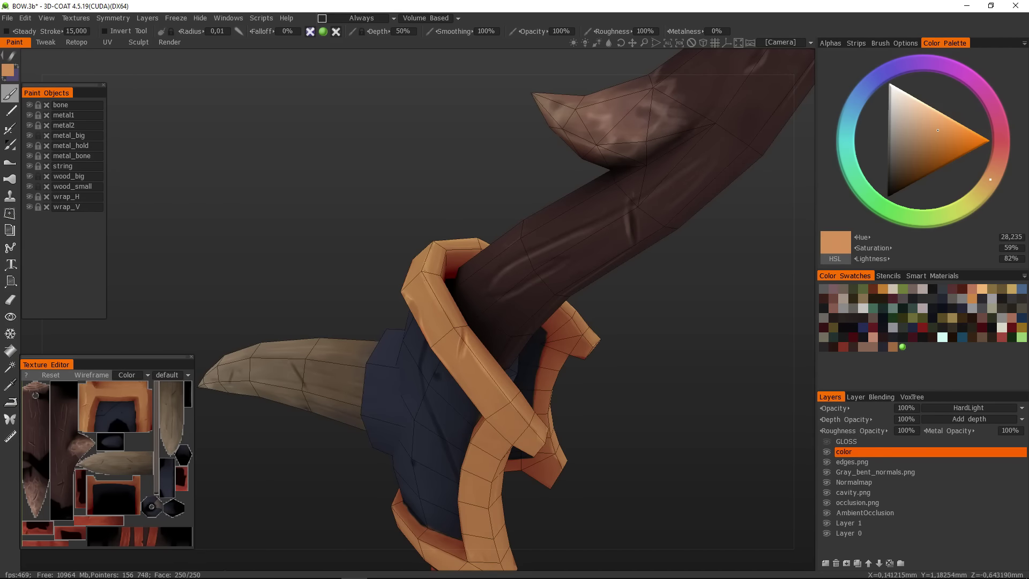
drag(411, 231, 450, 333)
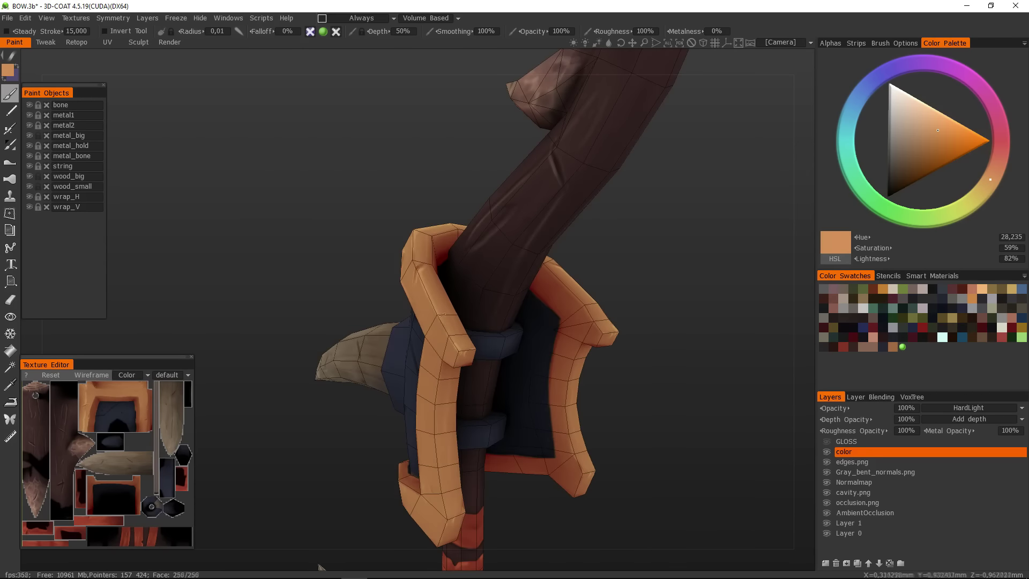
drag(320, 567, 376, 563)
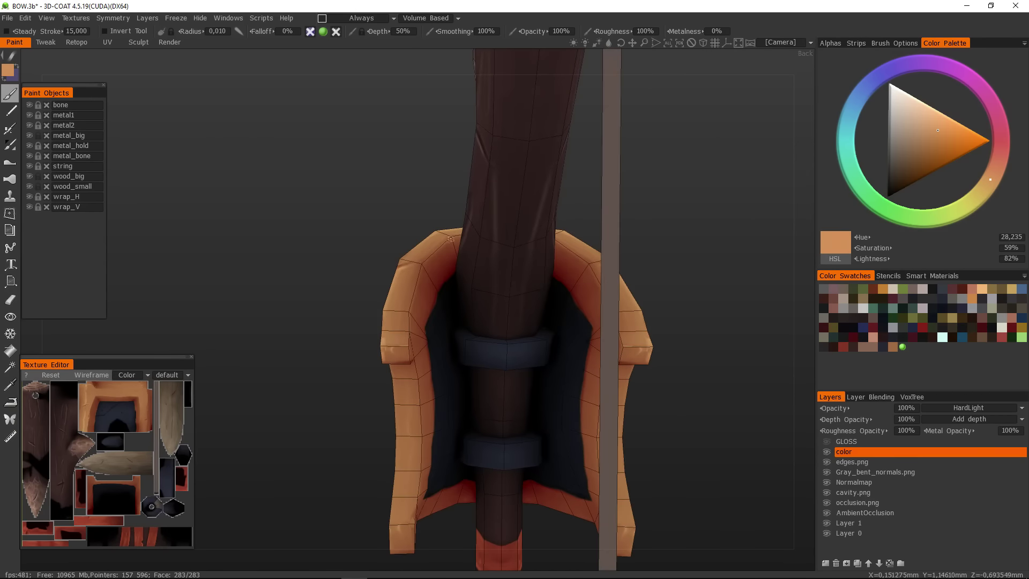
drag(408, 339, 471, 341)
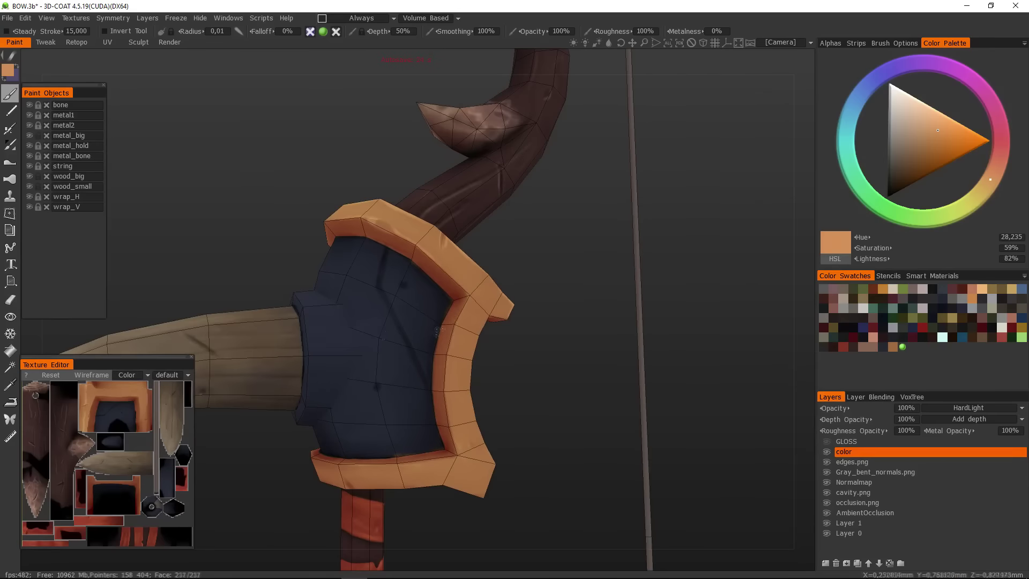
- Continue the orange highlights around the grip and lower guard by the arrow rest
right_drag(456, 450, 312, 382)
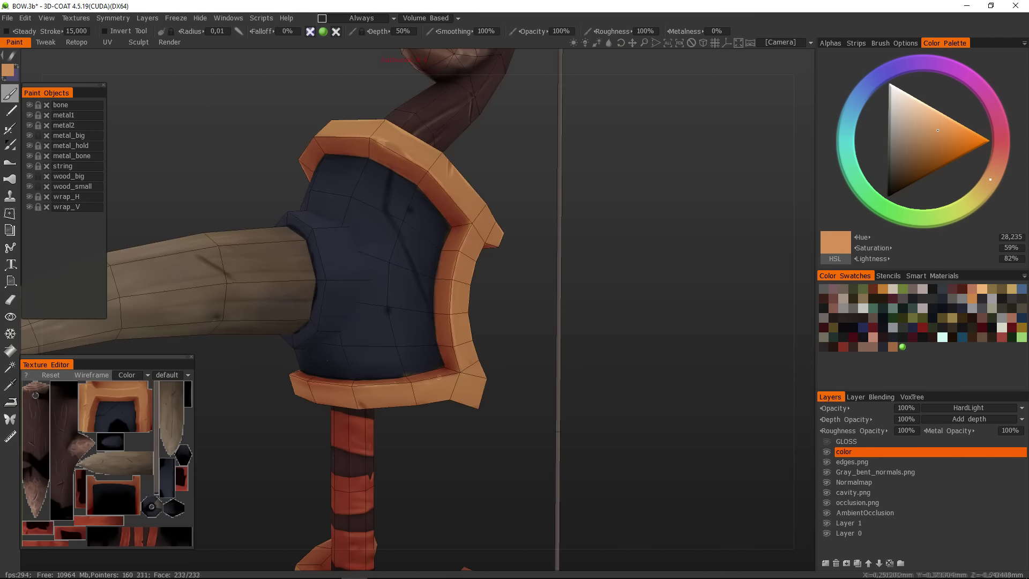
right_drag(439, 377, 289, 372)
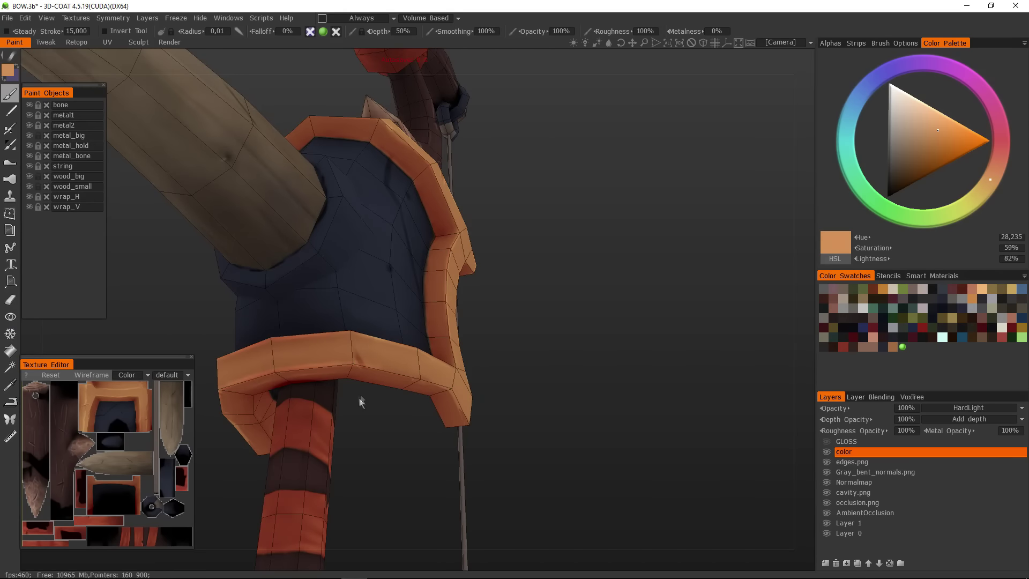
right_drag(484, 319, 354, 363)
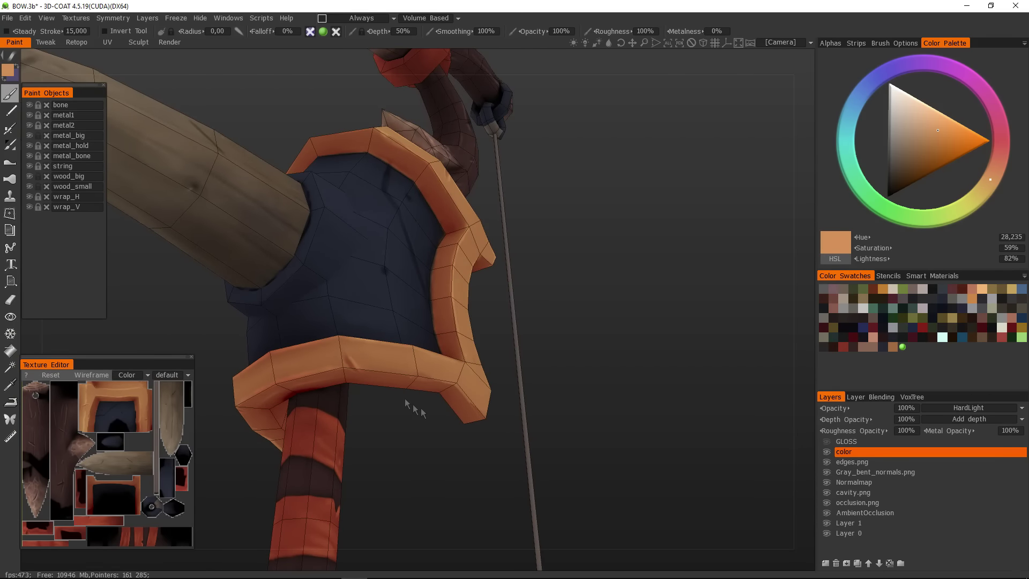
right_drag(414, 373, 409, 450)
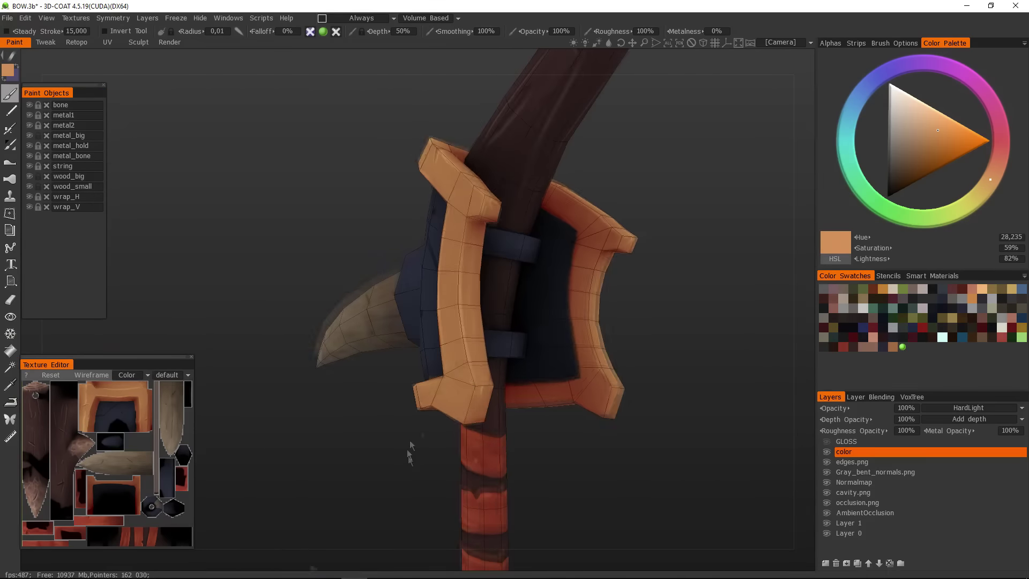
right_drag(473, 394, 483, 466)
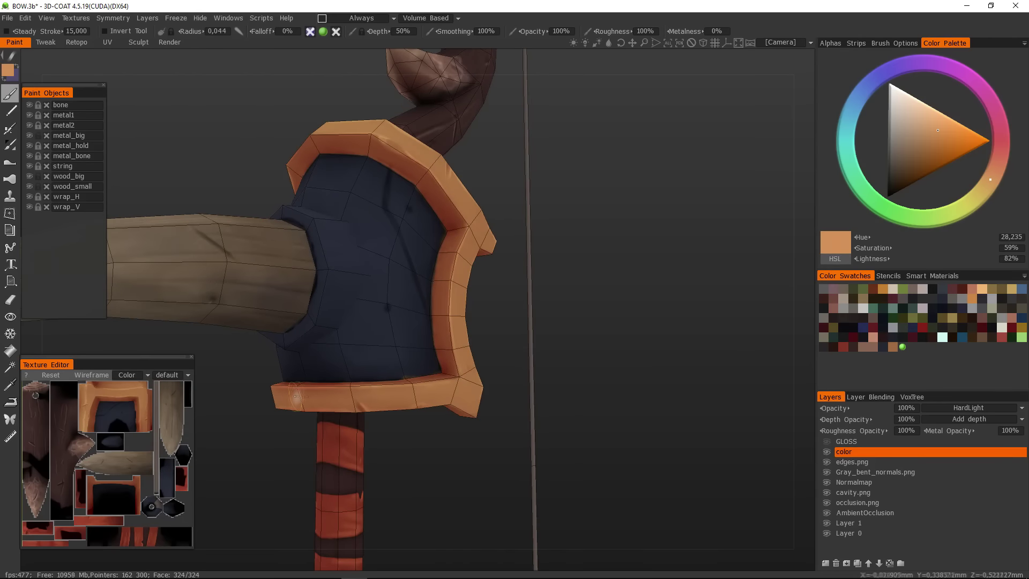
mouse_move(390, 402)
right_down()
mouse_move(246, 452)
mouse_move(319, 368)
right_up()
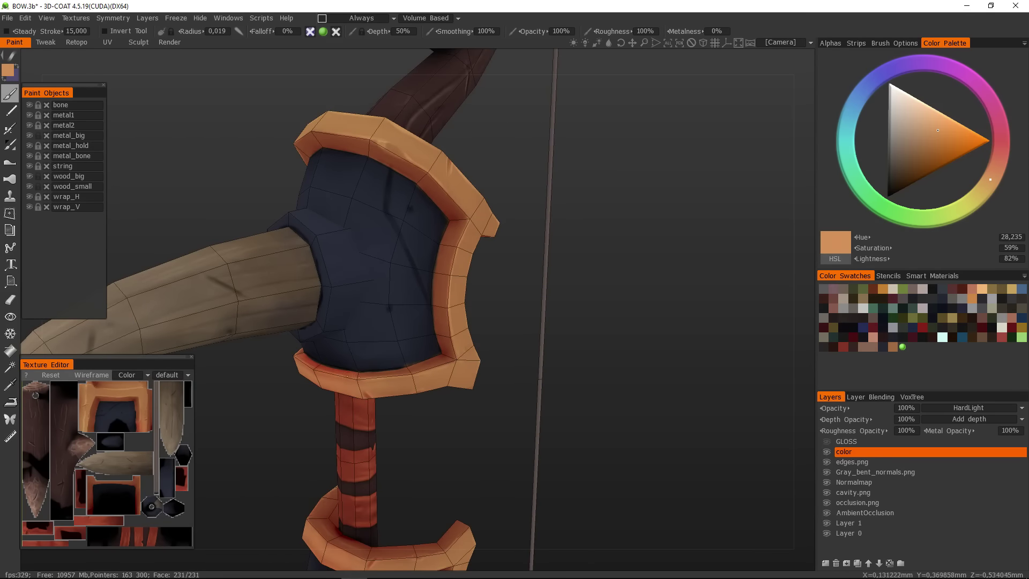
mouse_move(525, 358)
right_down()
mouse_move(472, 292)
mouse_move(493, 322)
mouse_move(533, 333)
mouse_move(389, 274)
mouse_move(515, 395)
mouse_move(472, 356)
mouse_move(483, 348)
mouse_move(616, 372)
mouse_move(407, 343)
mouse_move(374, 328)
mouse_move(558, 379)
mouse_move(395, 375)
mouse_move(609, 437)
mouse_move(489, 426)
mouse_move(454, 435)
mouse_move(533, 405)
mouse_move(428, 339)
mouse_move(678, 432)
mouse_move(499, 420)
mouse_move(361, 443)
mouse_move(375, 472)
right_up()
mouse_move(449, 309)
right_down()
mouse_move(583, 515)
mouse_move(654, 329)
mouse_move(590, 322)
mouse_move(643, 398)
mouse_move(283, 427)
right_up()
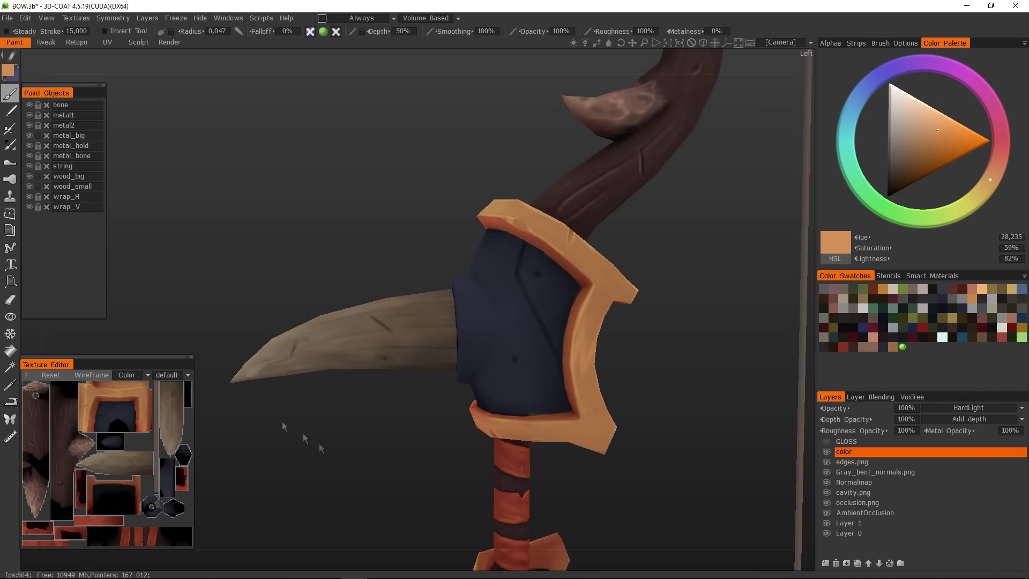
scroll(349, 225, down, 2)
mouse_move(349, 225)
right_down()
mouse_move(374, 259)
mouse_move(331, 220)
right_up()
- Sample a dark brown from the wood, darken it slightly, and scratch grain lines along the spike
key(s)
right_drag(340, 337, 451, 375)
key(v)
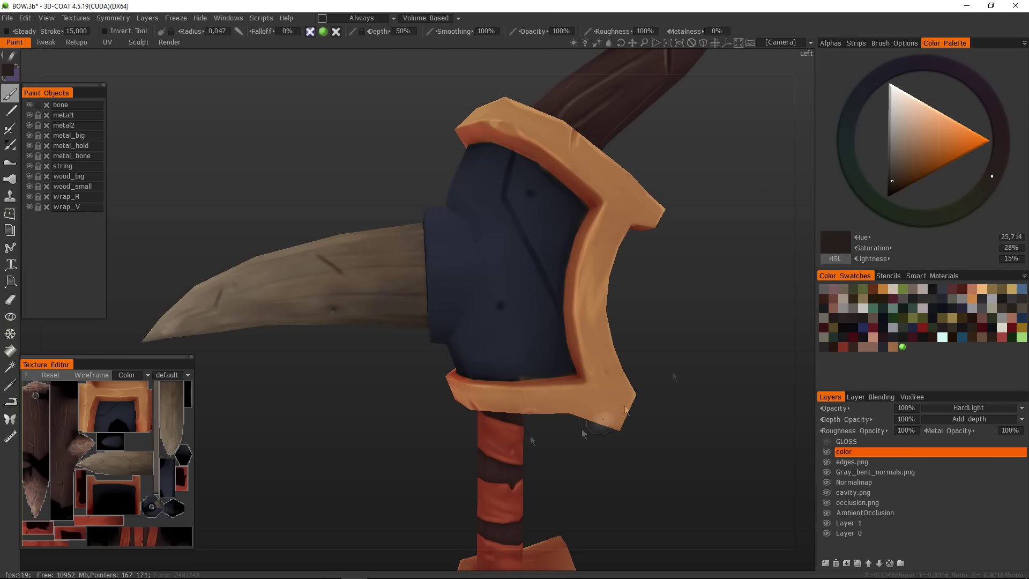
right_drag(531, 427, 428, 302)
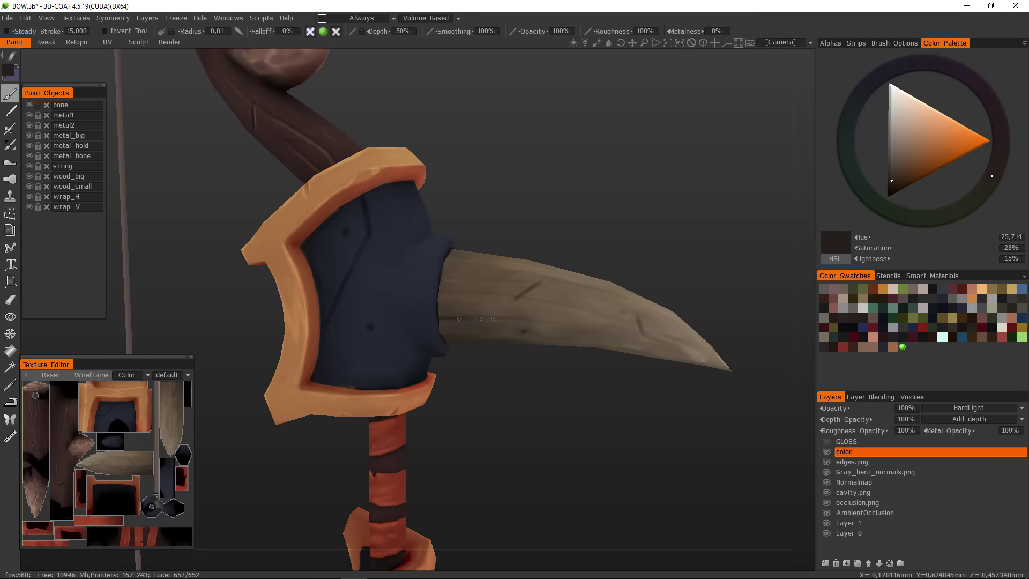
right_drag(519, 323, 408, 320)
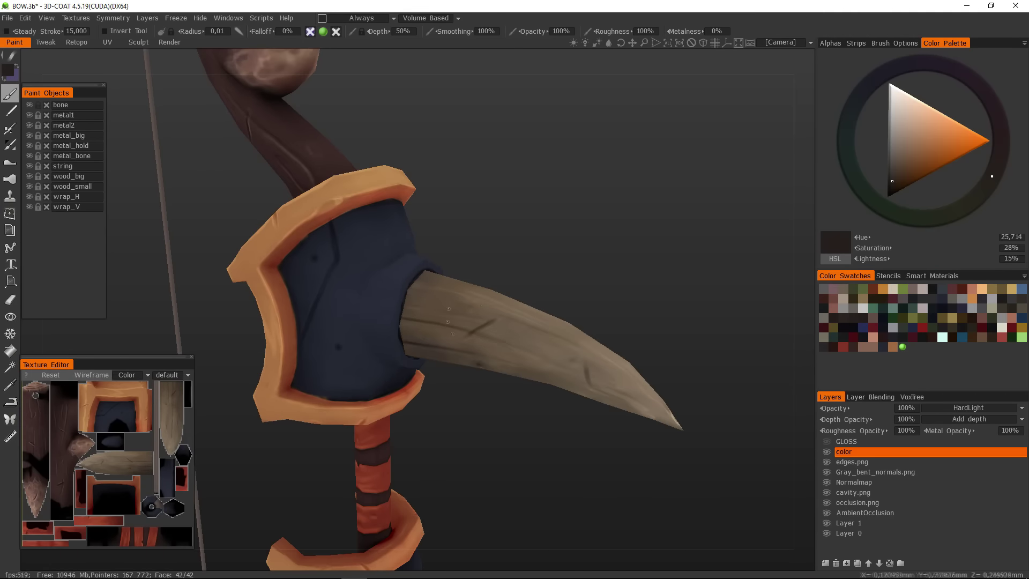
right_drag(524, 349, 413, 325)
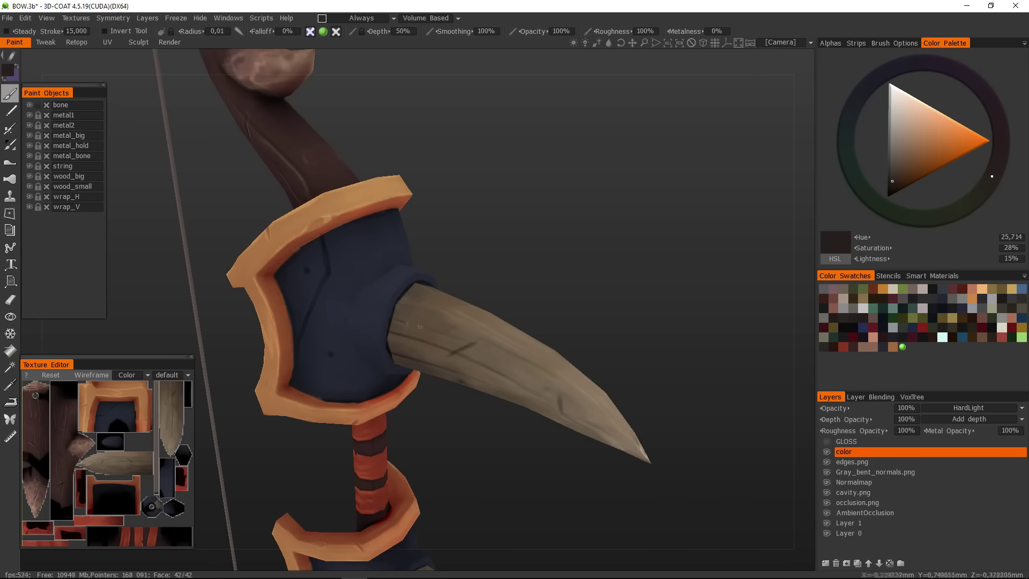
right_drag(460, 259, 420, 252)
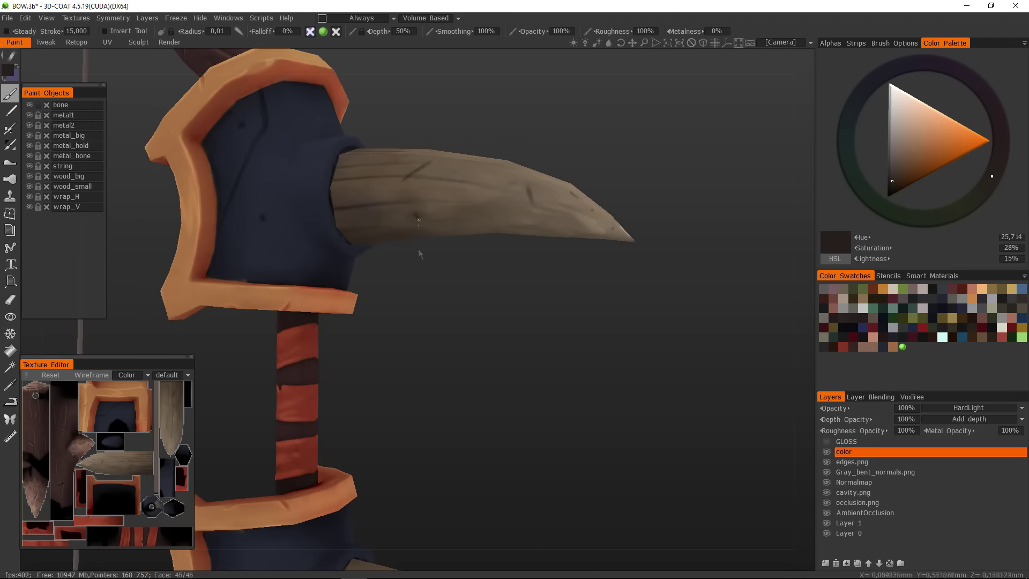
- Add more dark scratches on the spike, then sample its light tan wood colour
scroll(419, 236, up, 2)
right_drag(348, 201, 491, 235)
scroll(515, 344, up, 3)
right_drag(456, 290, 374, 270)
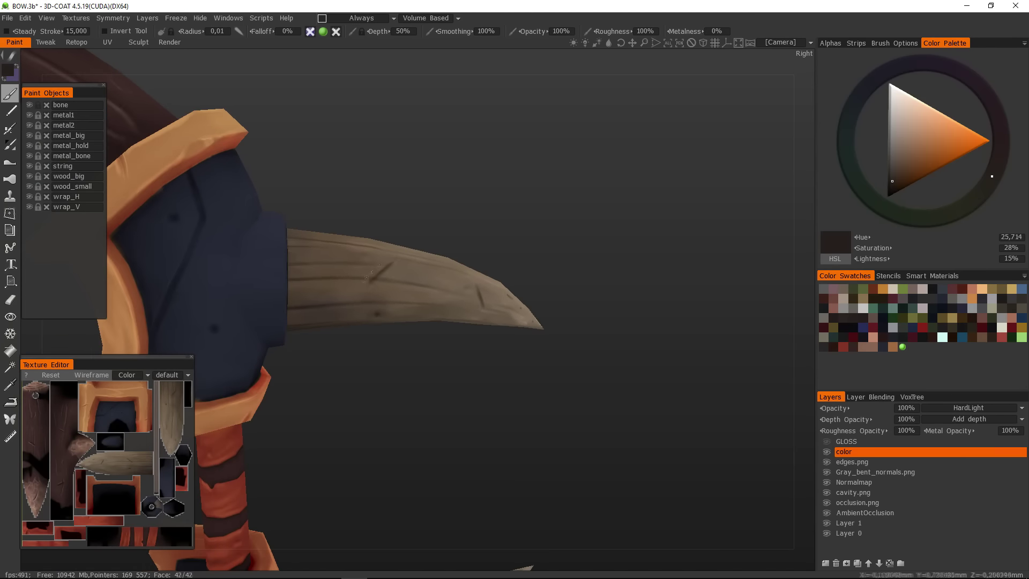
right_drag(340, 346, 339, 403)
key(s)
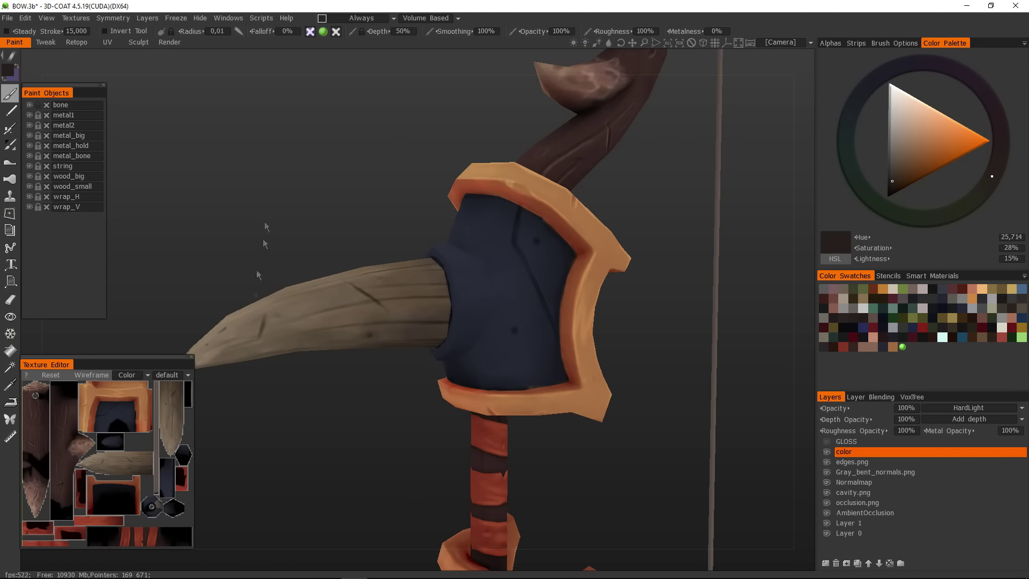
key(v)
right_drag(255, 308, 305, 295)
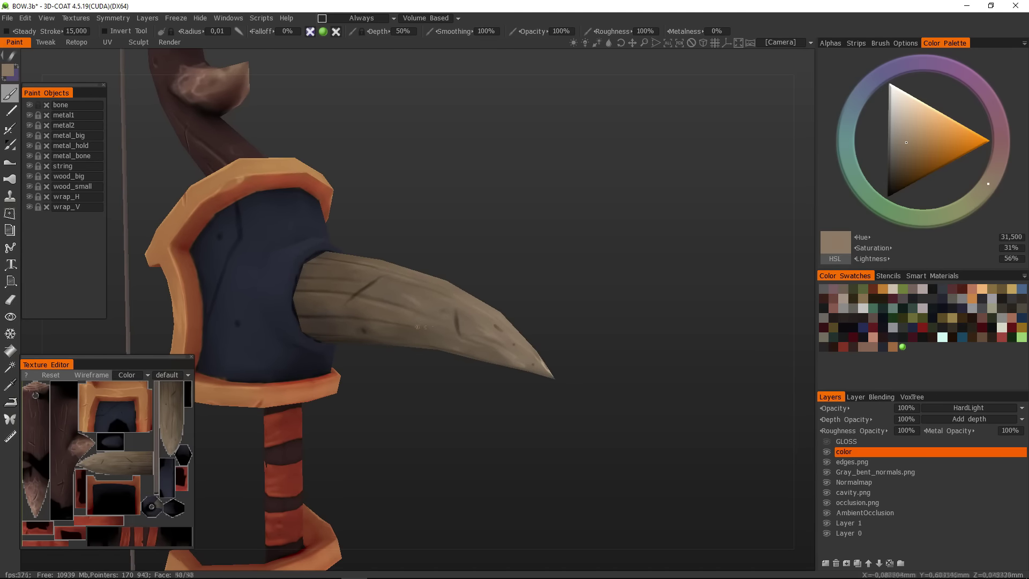
- Paint light tan grain streaks beside the dark scratches, checking the spike from the right side and guard
mouse_move(430, 338)
right_down()
mouse_move(482, 275)
mouse_move(517, 384)
mouse_move(608, 269)
mouse_move(659, 367)
mouse_move(421, 331)
right_up()
key(s)
right_drag(461, 177, 374, 317)
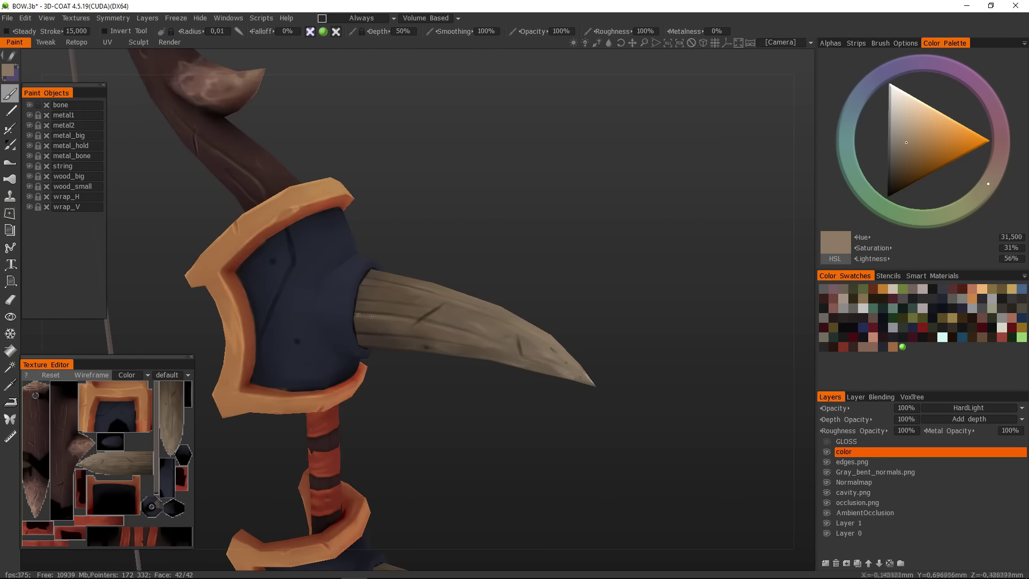
right_drag(434, 328, 519, 377)
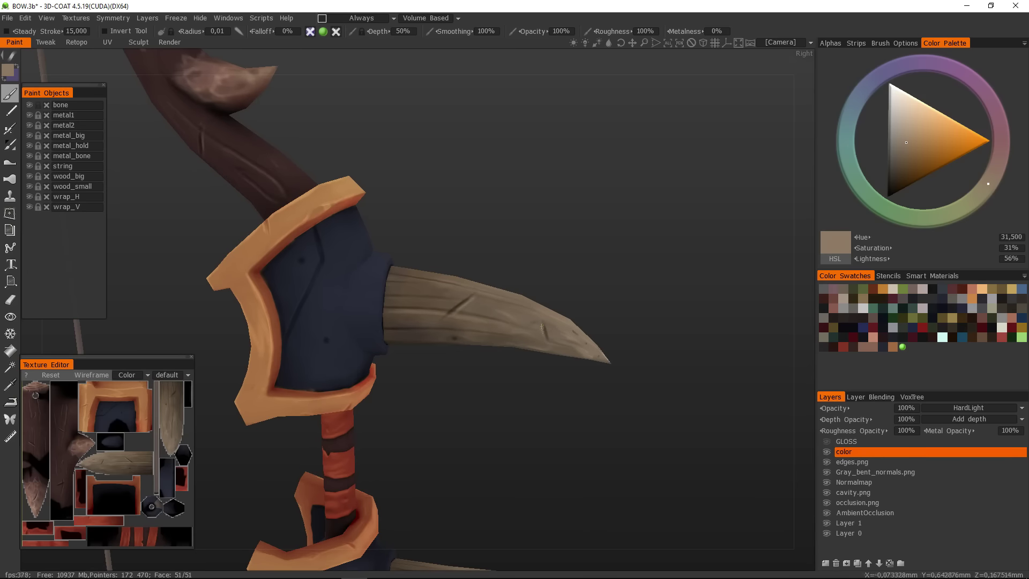
right_drag(541, 327, 312, 272)
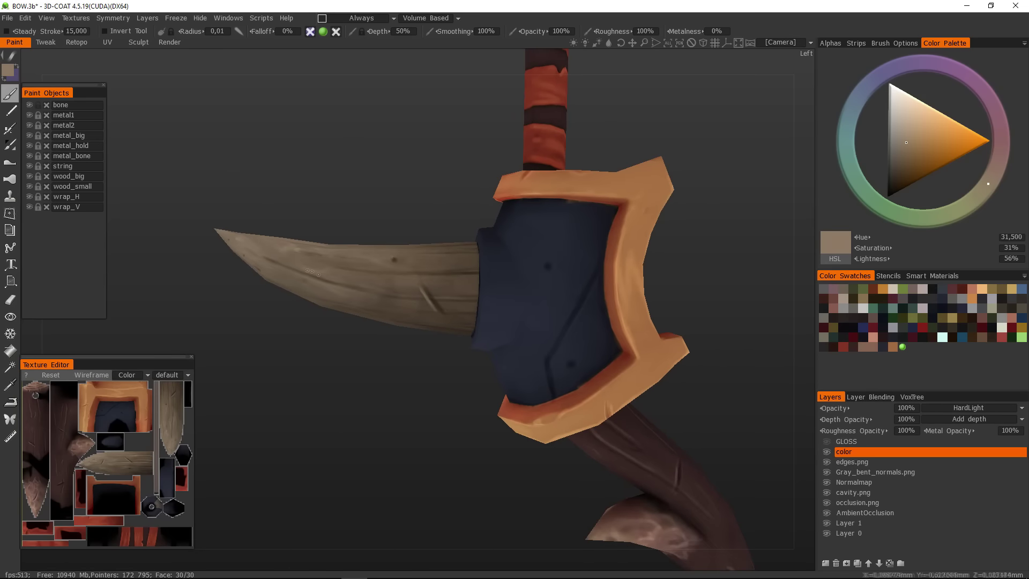
right_drag(389, 301, 380, 253)
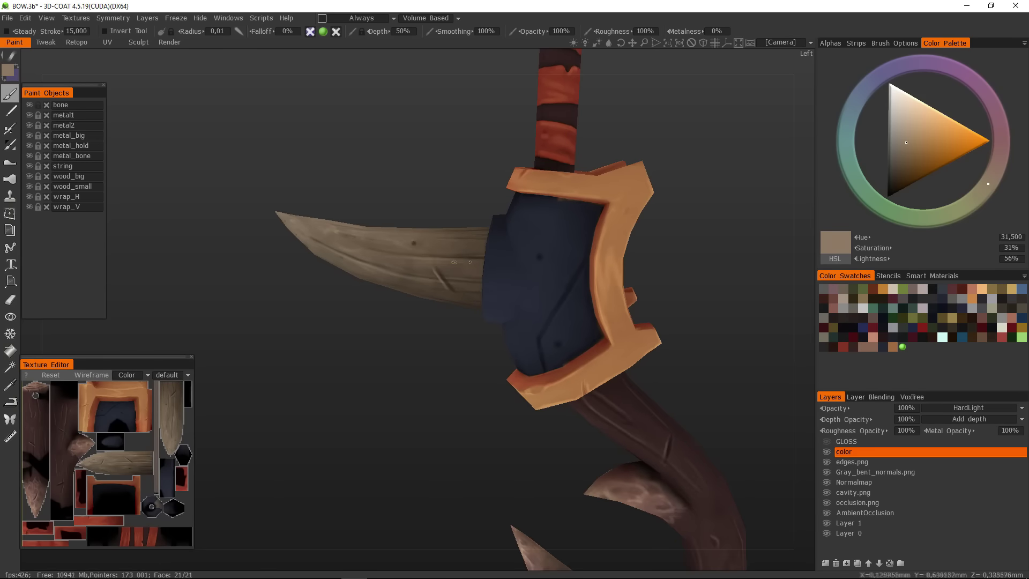
right_drag(461, 262, 276, 257)
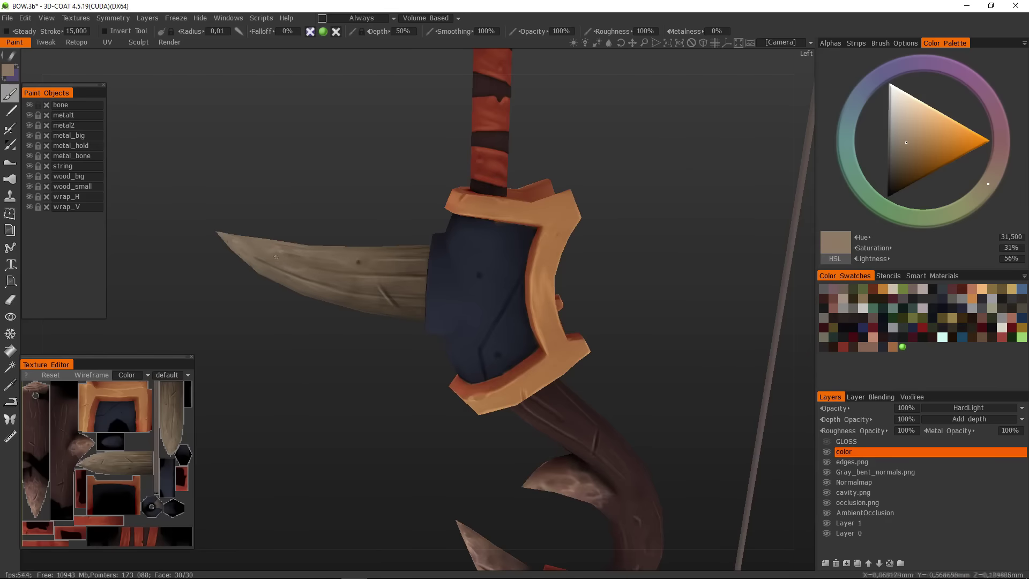
mouse_move(349, 276)
right_down()
mouse_move(356, 414)
mouse_move(366, 317)
mouse_move(221, 301)
mouse_move(193, 156)
mouse_move(655, 368)
mouse_move(566, 412)
right_up()
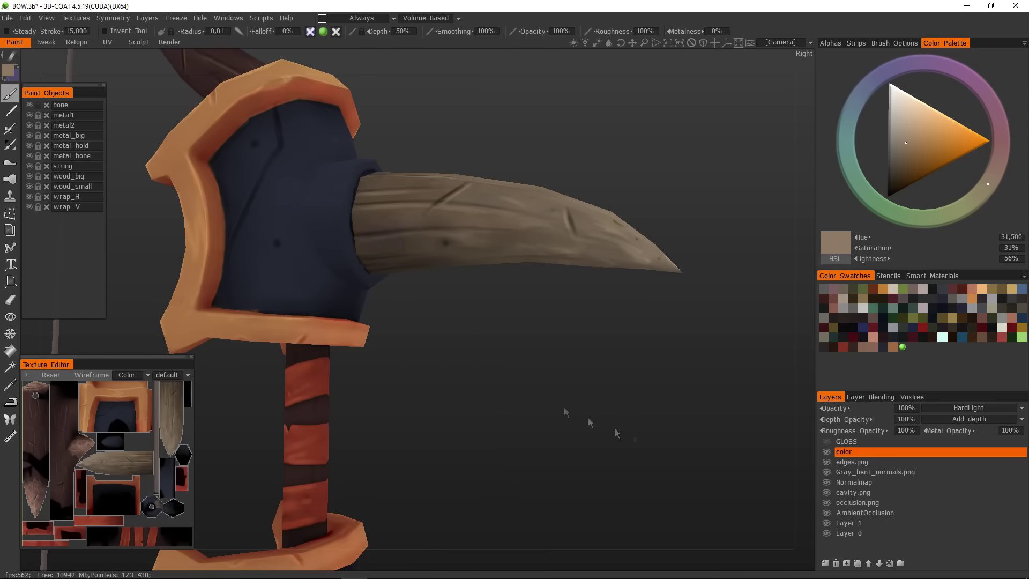
right_drag(410, 236, 395, 293)
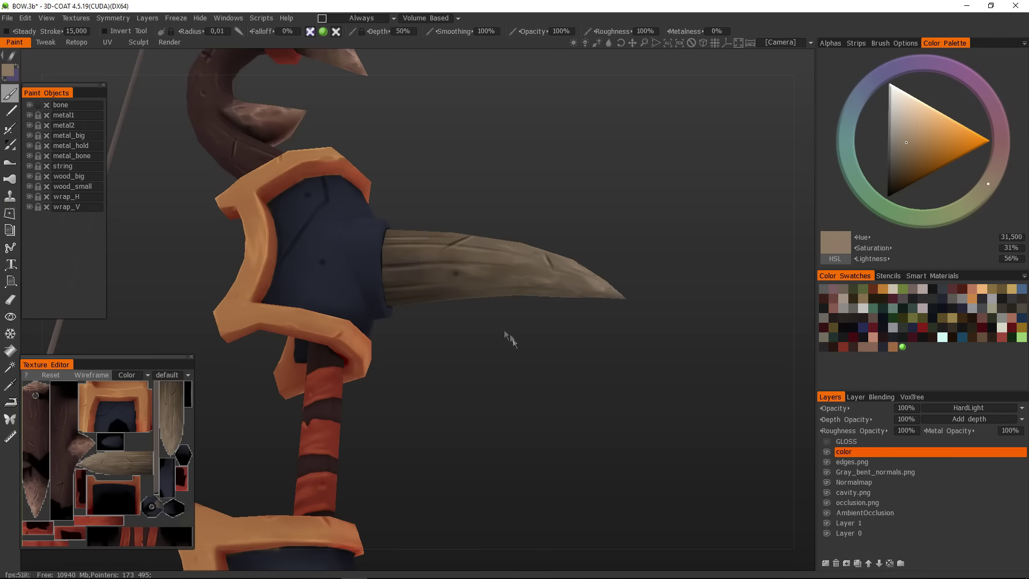
right_drag(508, 336, 515, 267)
mouse_move(512, 343)
right_down()
mouse_move(510, 421)
mouse_move(497, 349)
mouse_move(490, 356)
mouse_move(412, 239)
mouse_move(551, 420)
right_up()
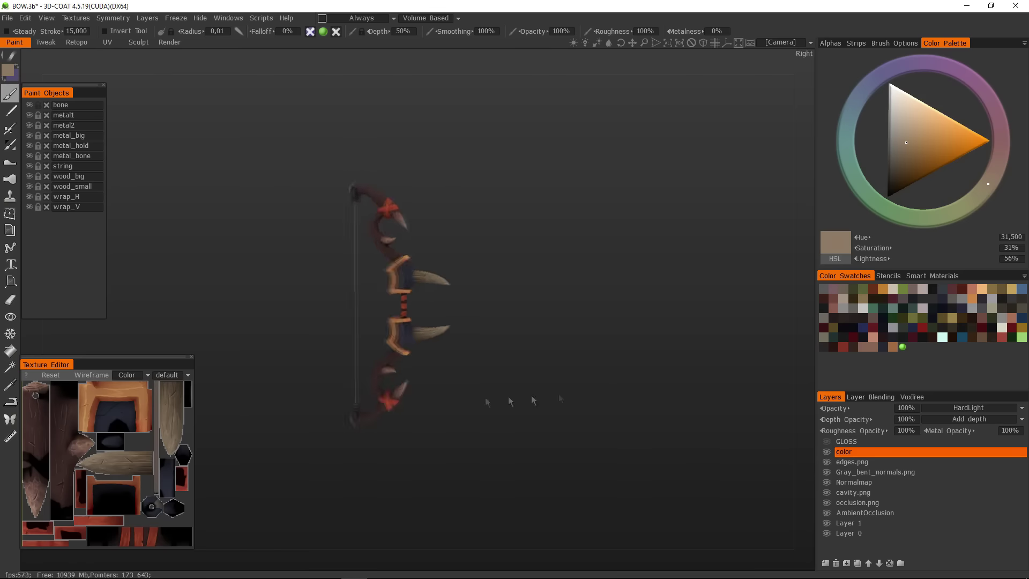
drag(552, 420, 569, 275)
right_drag(570, 276, 627, 427)
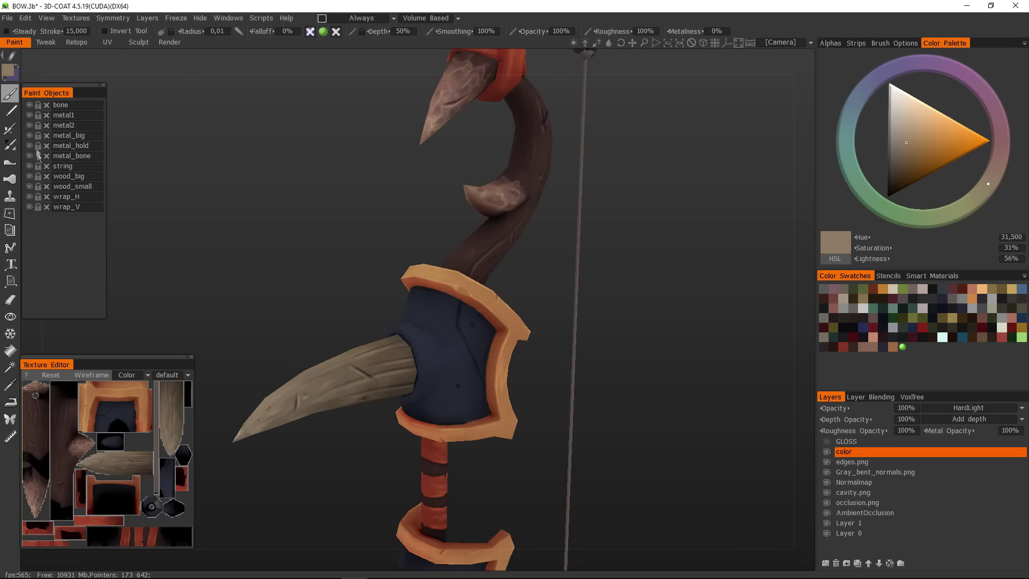
right_drag(257, 332, 281, 276)
key(v)
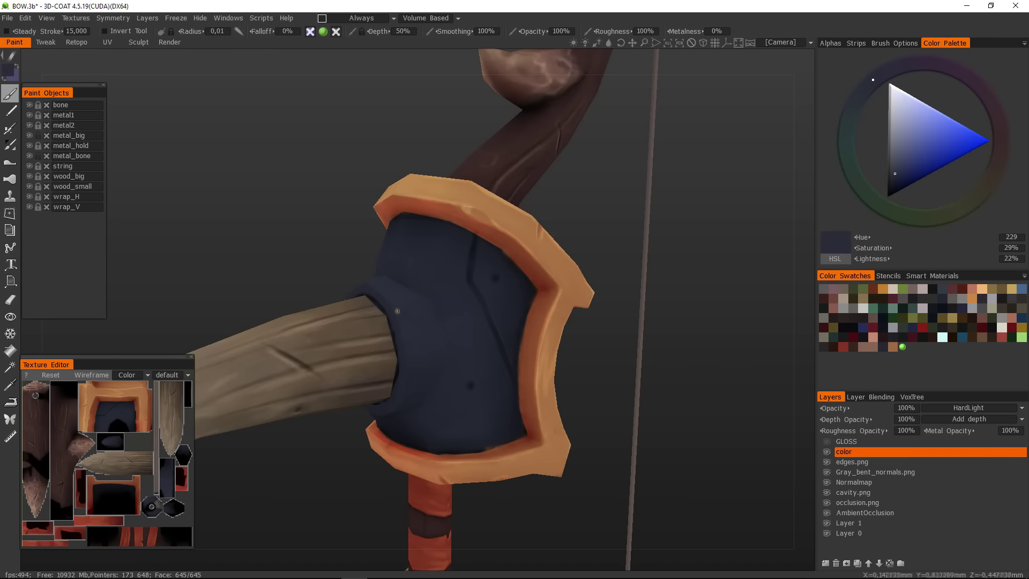
drag(894, 173, 895, 158)
click(864, 92)
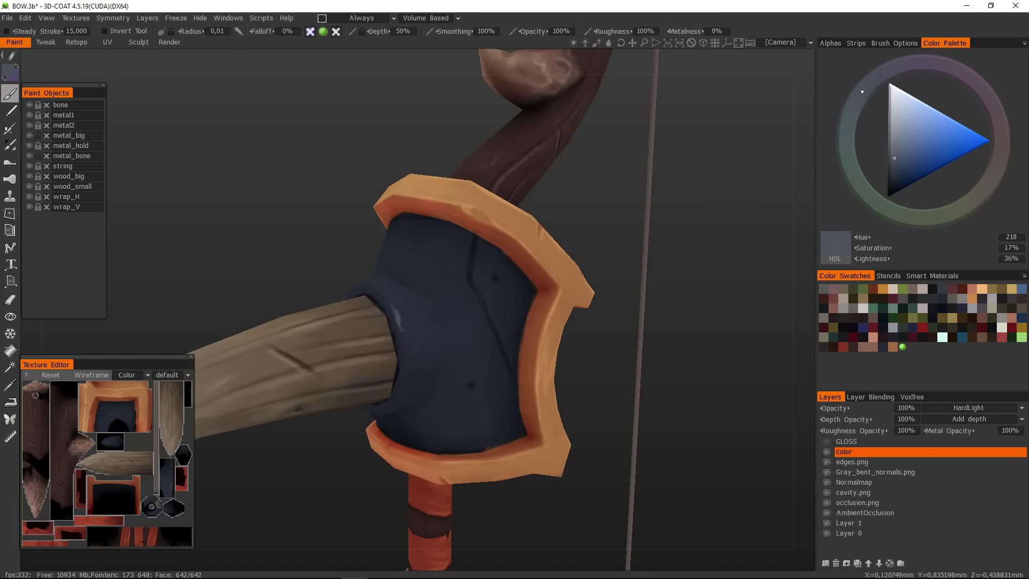
mouse_move(370, 231)
mouse_down()
mouse_move(301, 223)
mouse_move(387, 296)
mouse_up()
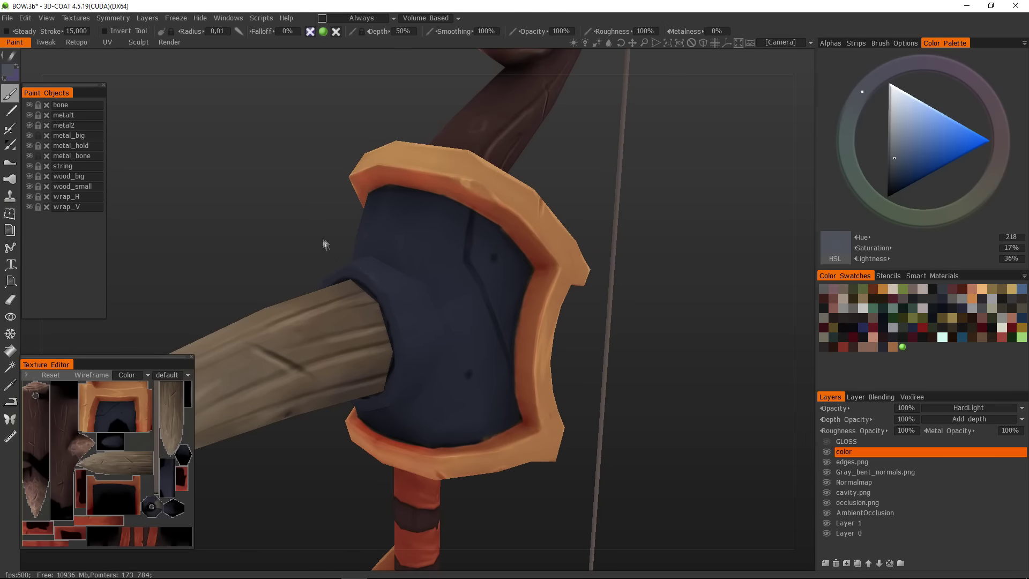
right_drag(324, 244, 345, 421)
drag(345, 420, 346, 407)
right_drag(345, 407, 395, 327)
drag(396, 327, 350, 340)
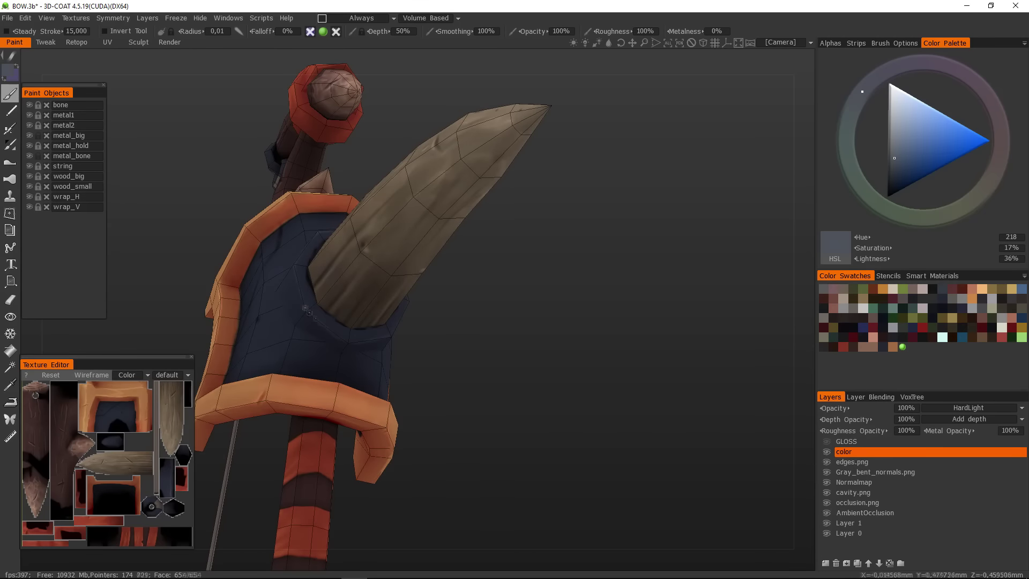
drag(176, 295, 335, 258)
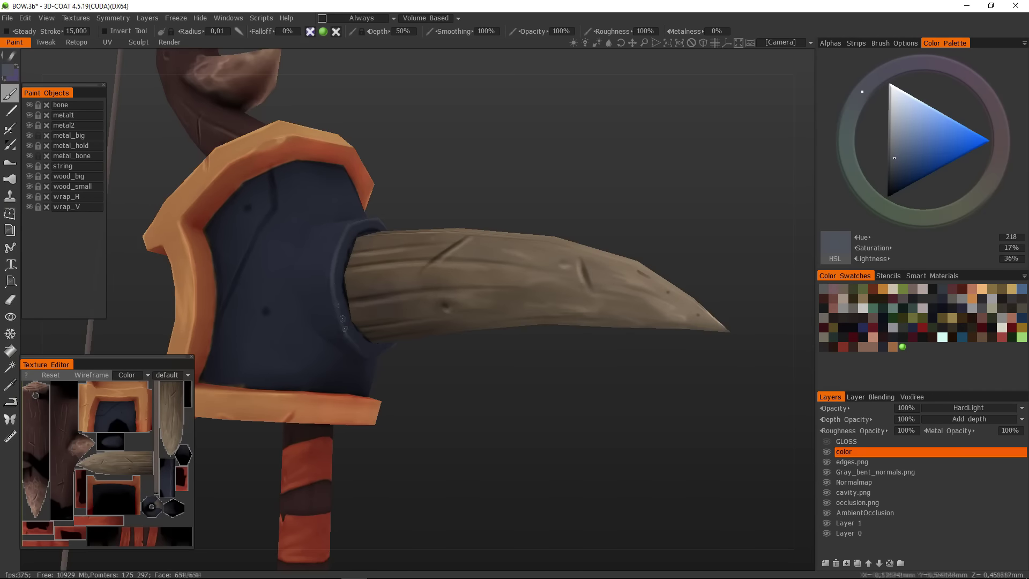
key(w)
scroll(336, 321, up, 2)
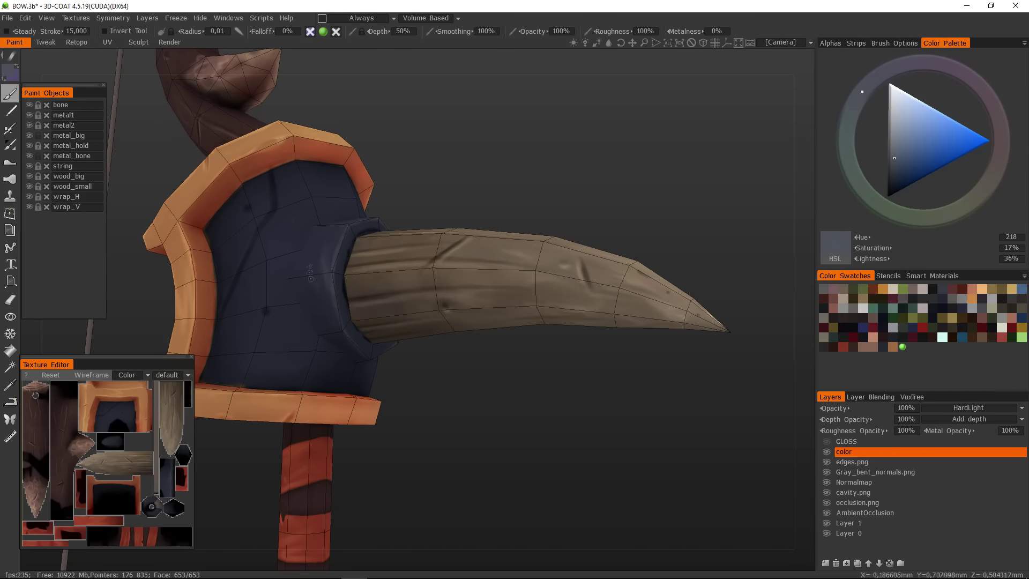
key(w)
scroll(477, 349, down, 6)
drag(524, 257, 620, 237)
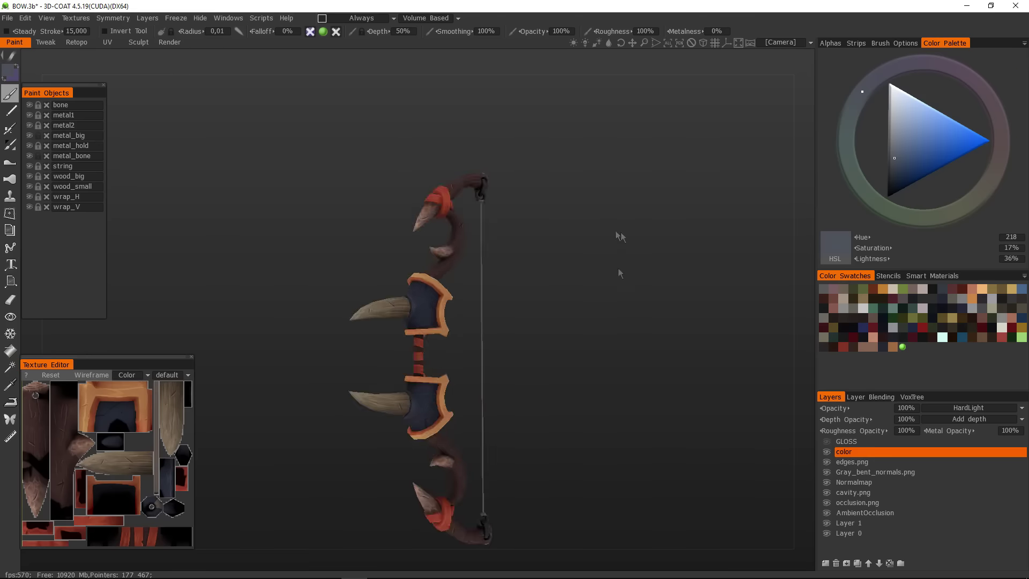
scroll(644, 403, up, 6)
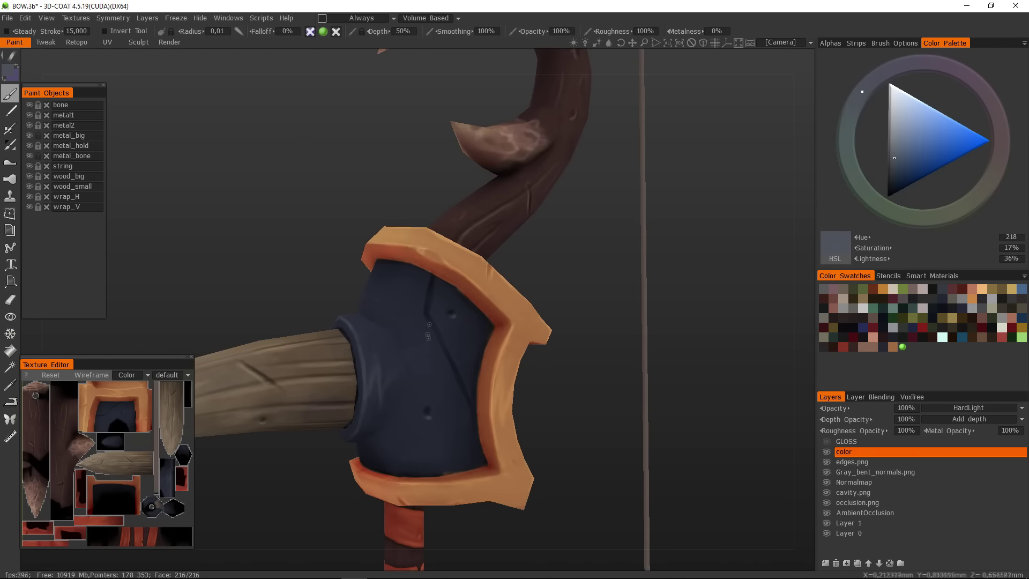
middle_drag(431, 311, 345, 266)
key(w)
key(w)
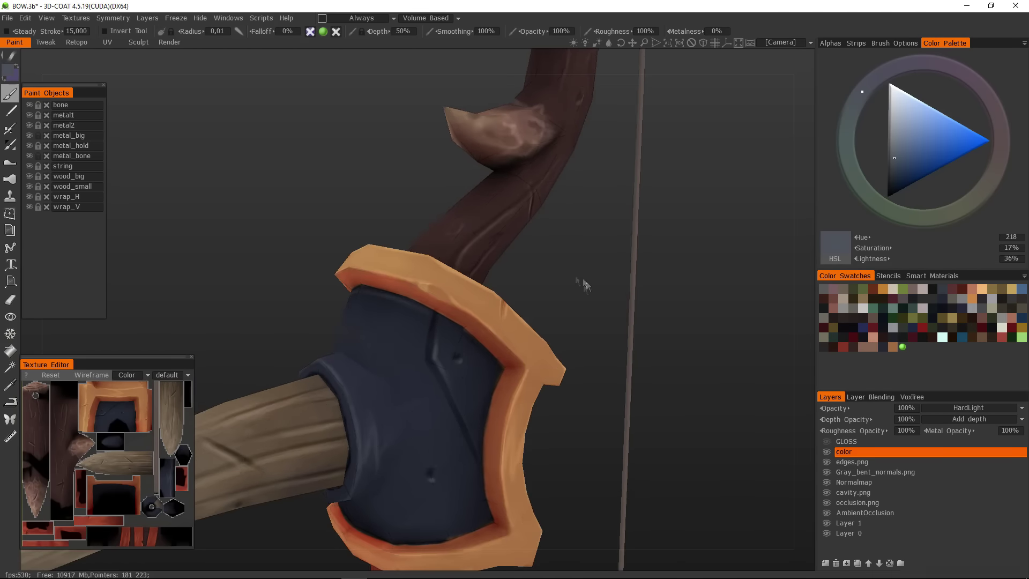
middle_drag(581, 285, 616, 300)
middle_drag(522, 396, 497, 313)
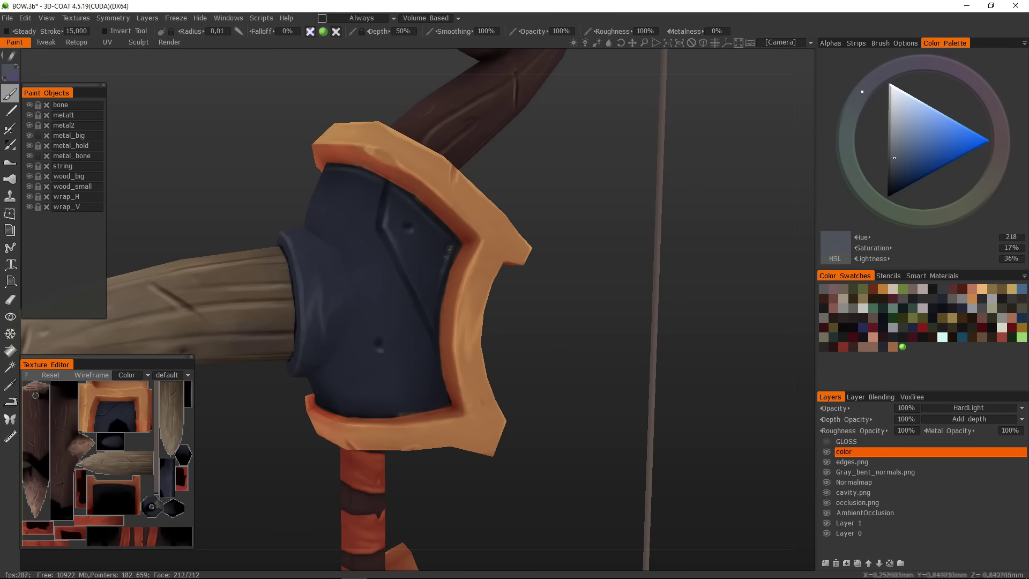
middle_drag(440, 394, 401, 469)
key(w)
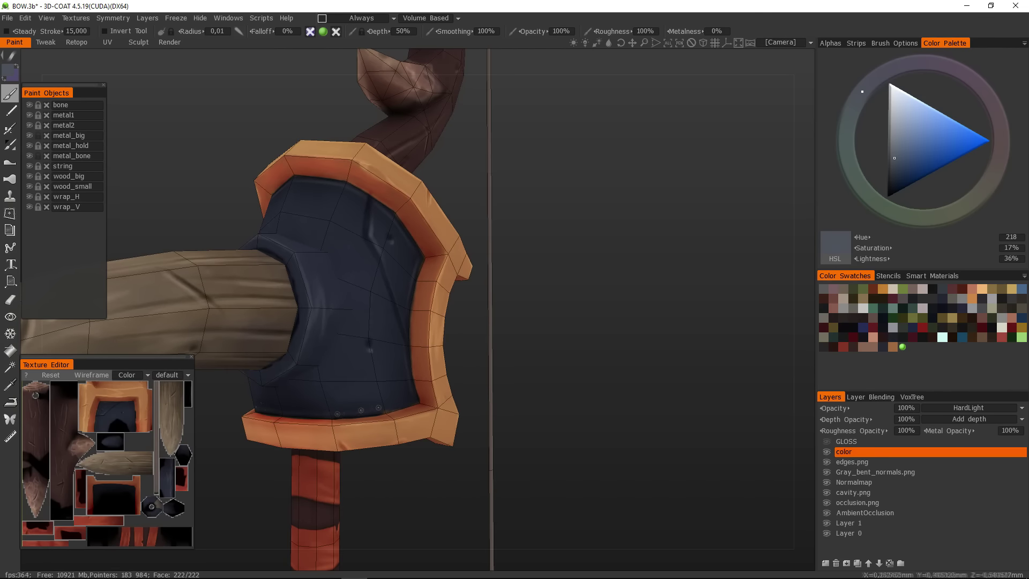
key(w)
scroll(636, 434, down, 5)
scroll(636, 432, up, 7)
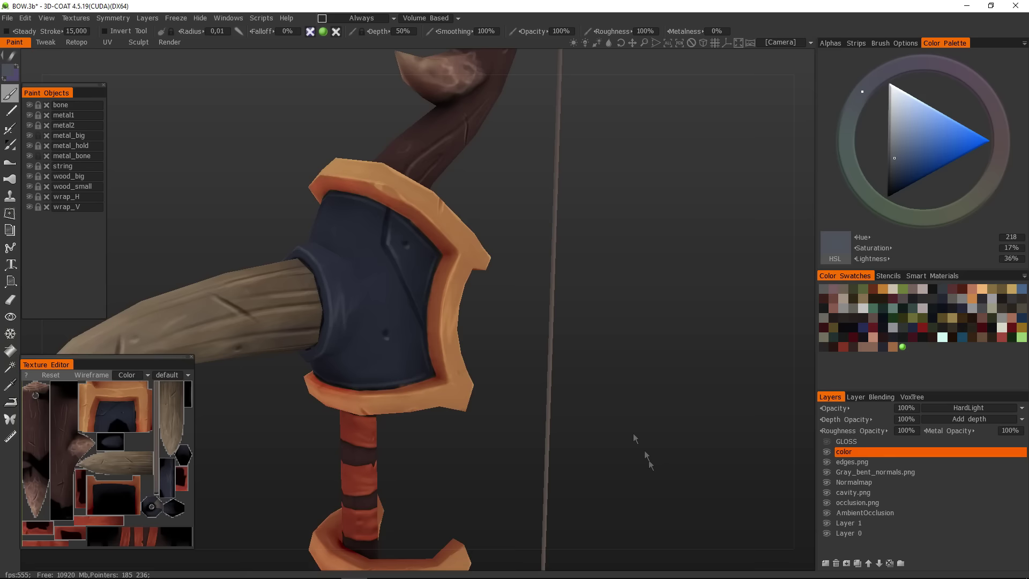
middle_drag(539, 349, 389, 351)
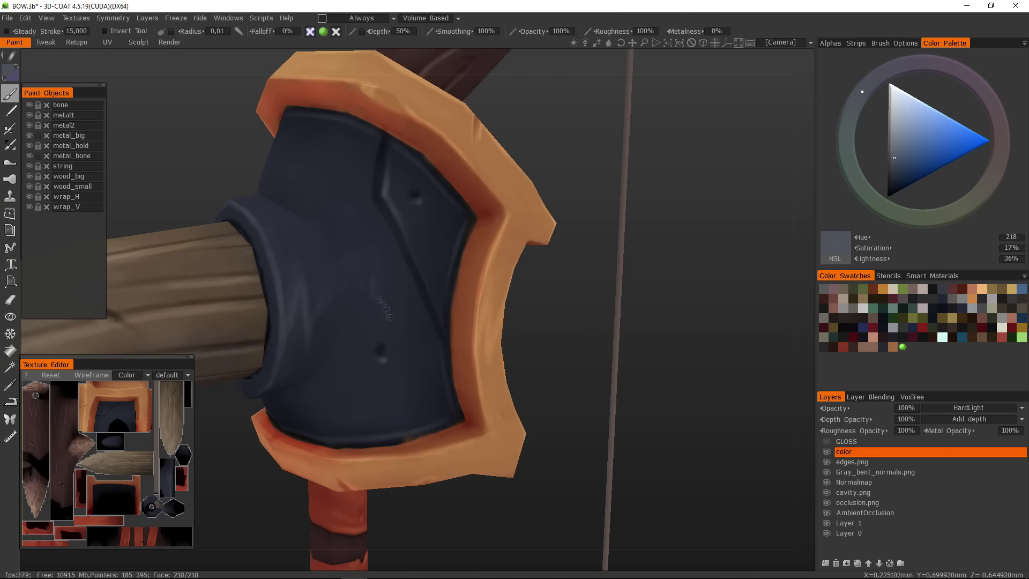
middle_drag(385, 308, 392, 349)
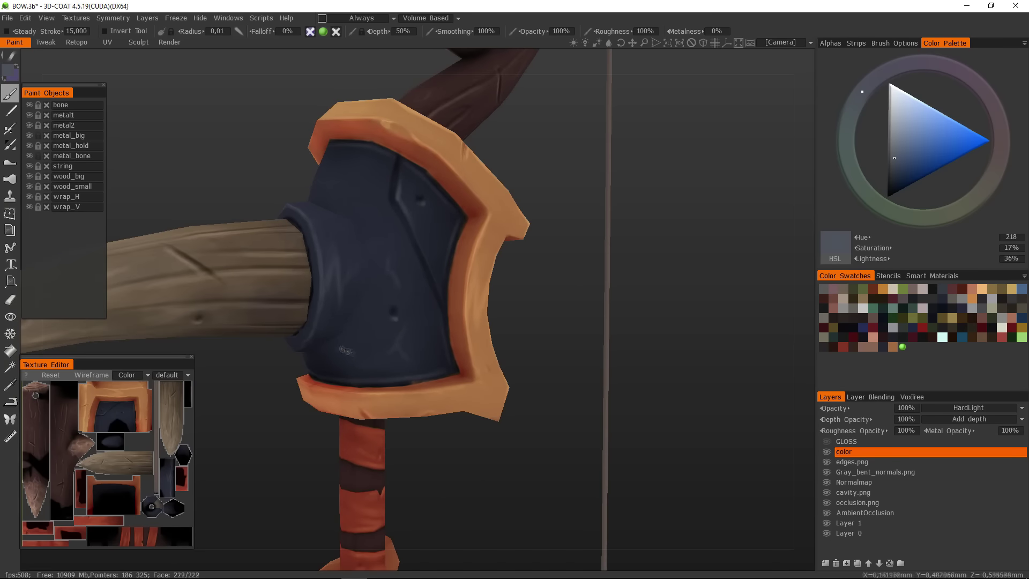
mouse_move(467, 245)
middle_down()
mouse_move(341, 270)
mouse_move(356, 262)
mouse_move(340, 358)
mouse_move(436, 267)
middle_up()
key(KP_6)
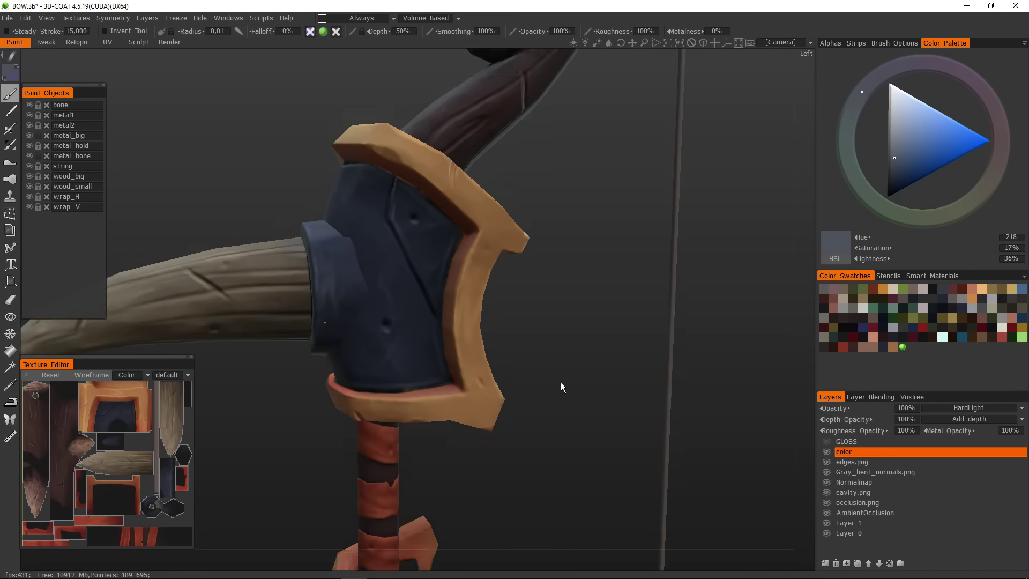
scroll(562, 280, up, 5)
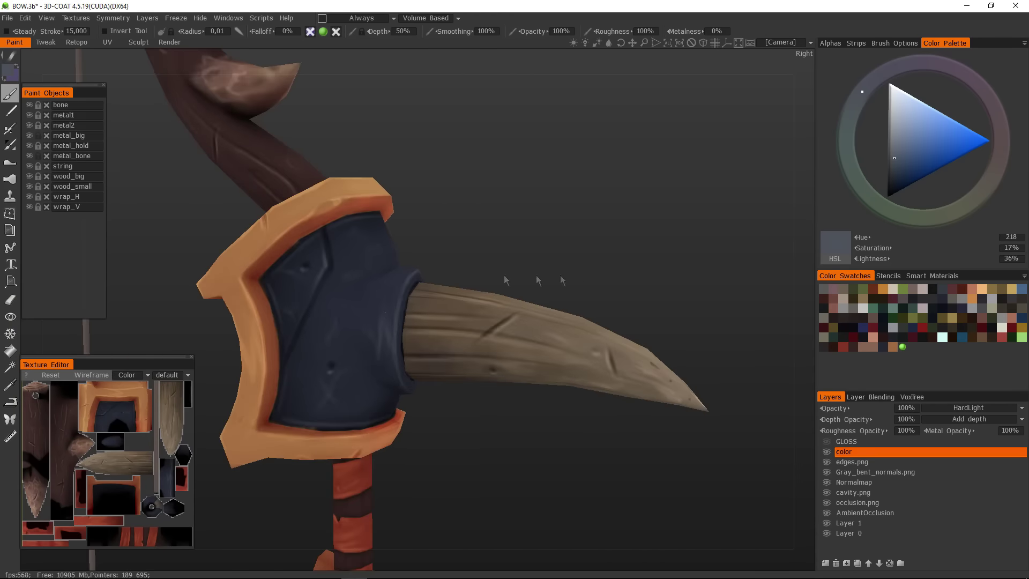
middle_drag(327, 322, 367, 309)
key(v)
- Sample the very dark navy (hue 230, lightness 8%) from the guard plate as paint colour
scroll(368, 309, up, 2)
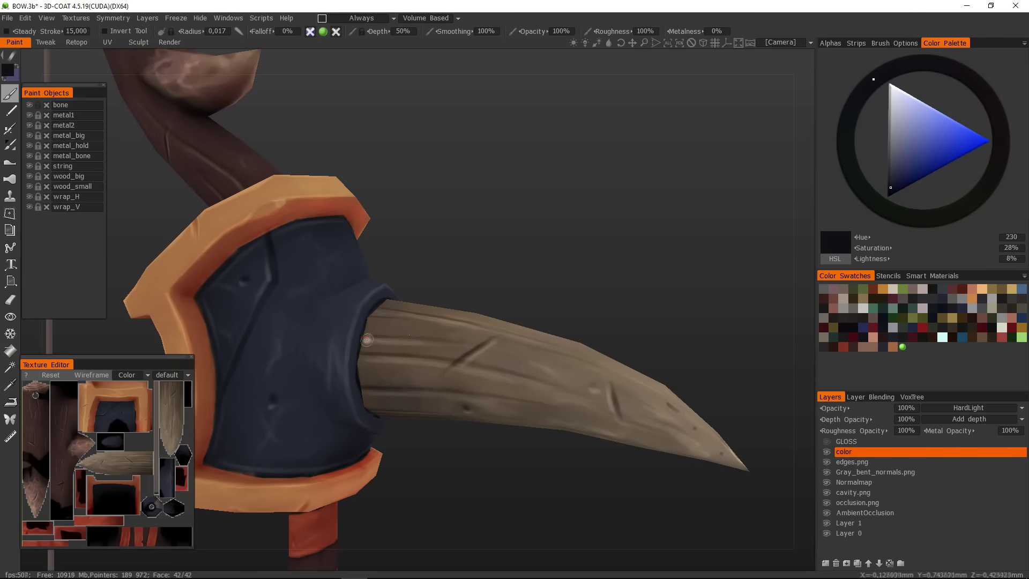
click(829, 44)
key(v)
middle_drag(407, 301, 393, 324)
- Pull back to the whole bow and unlock the wood_big and wood_small objects
scroll(368, 378, down, 5)
scroll(439, 375, up, 5)
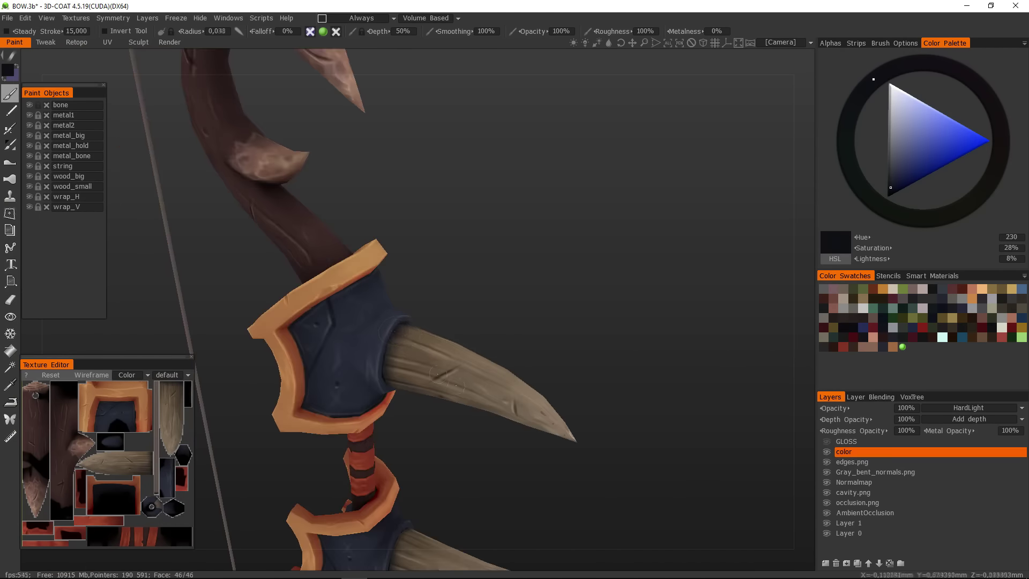
middle_drag(400, 336, 482, 375)
scroll(536, 375, down, 5)
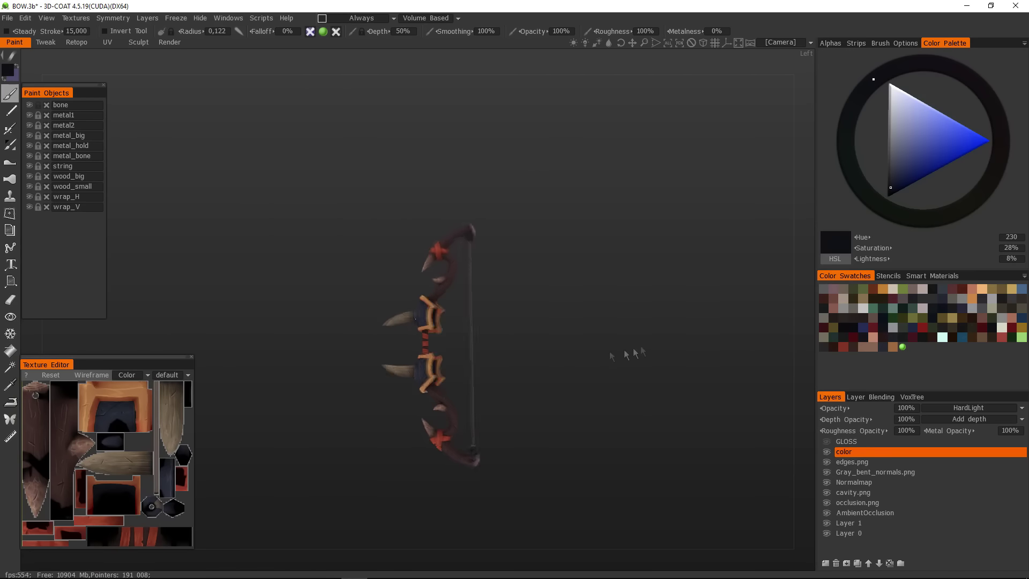
scroll(697, 483, up, 5)
scroll(661, 332, up, 6)
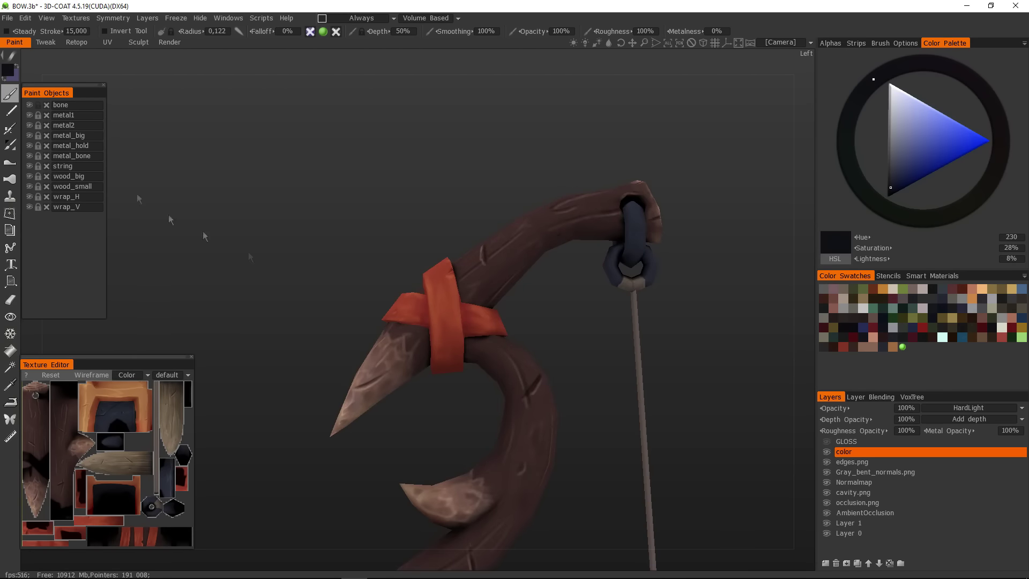
drag(39, 184, 38, 175)
scroll(470, 331, up, 1)
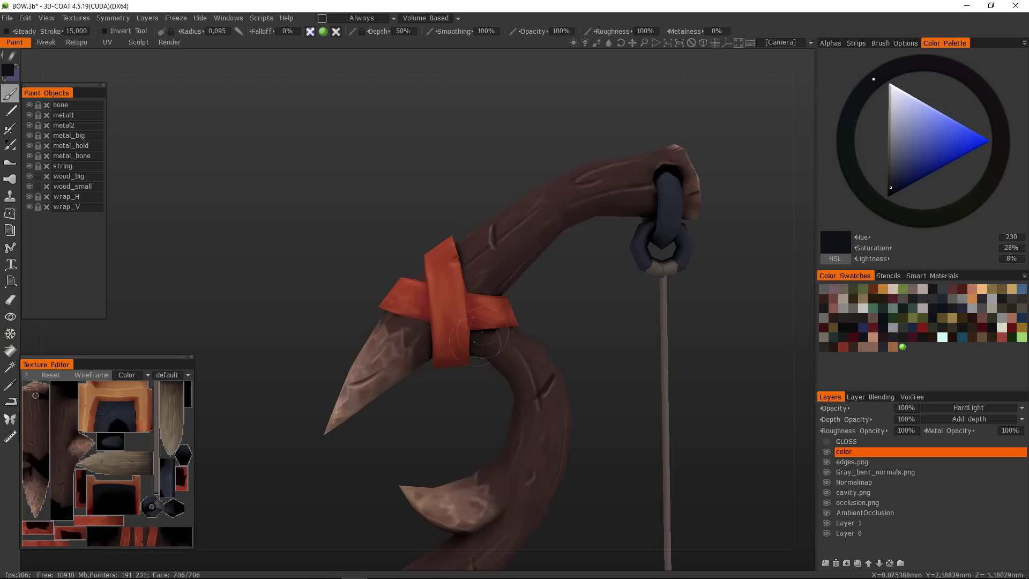
- Orbit to an upright close view of the upper limb tip
middle_drag(474, 335, 382, 405)
scroll(465, 263, up, 1)
scroll(381, 321, down, 1)
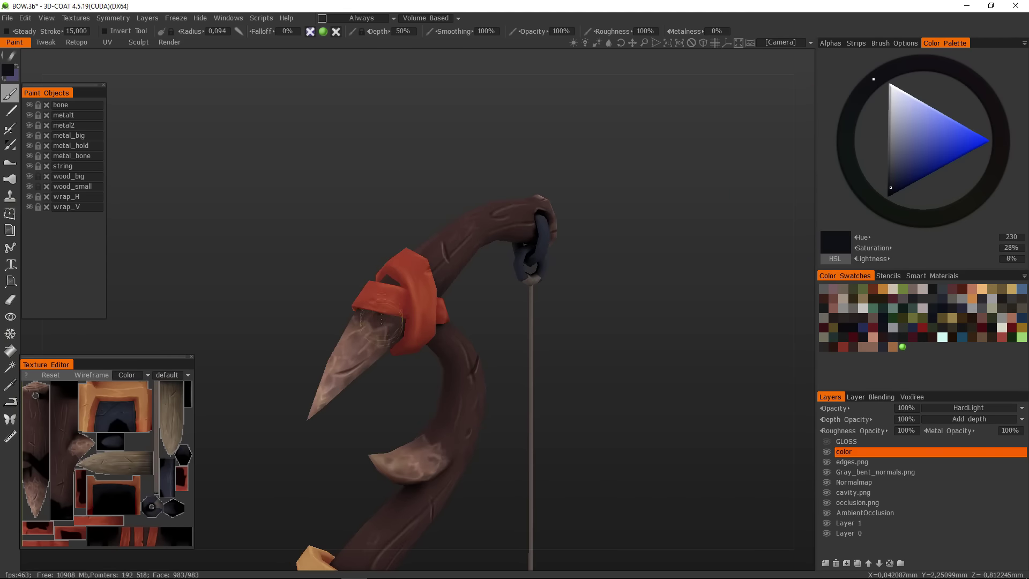
scroll(382, 321, up, 1)
middle_drag(382, 320, 333, 392)
scroll(329, 397, down, 3)
middle_drag(558, 333, 547, 437)
scroll(415, 281, up, 3)
- Orbit around the red wrap and string, then pull back to the whole upper limb
middle_drag(416, 281, 140, 236)
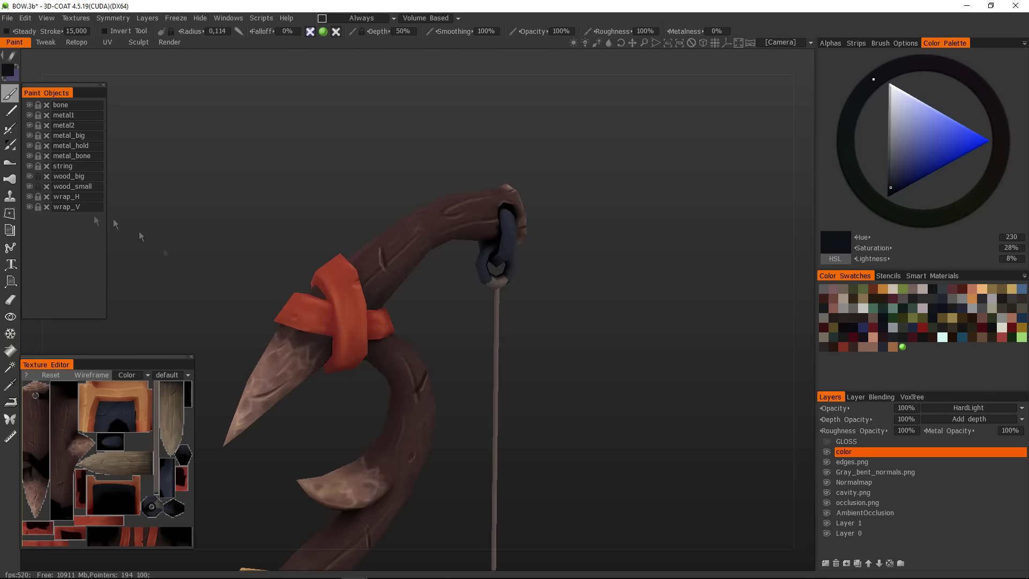
scroll(352, 325, up, 4)
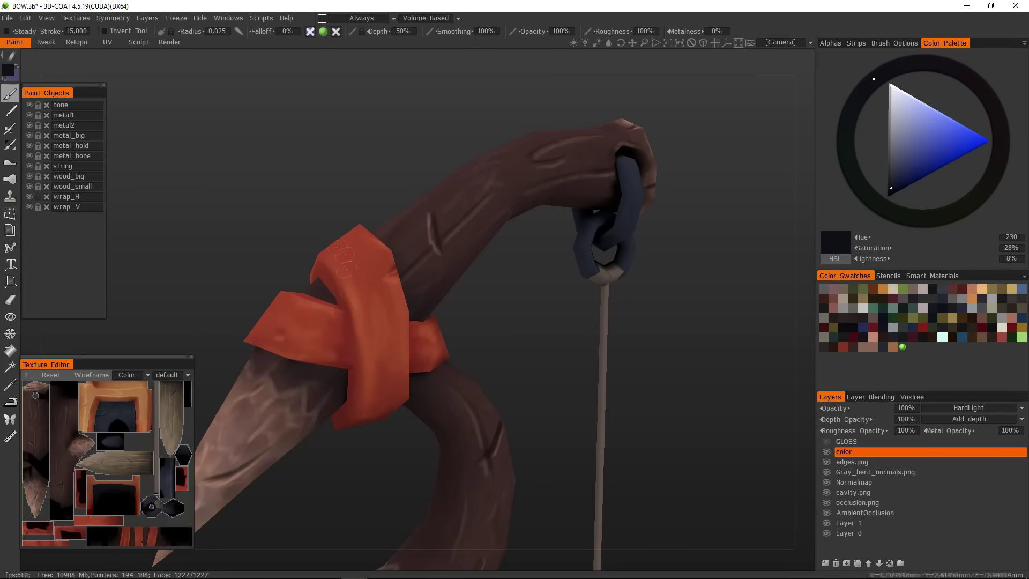
middle_drag(343, 254, 517, 329)
scroll(518, 328, down, 3)
scroll(368, 333, up, 3)
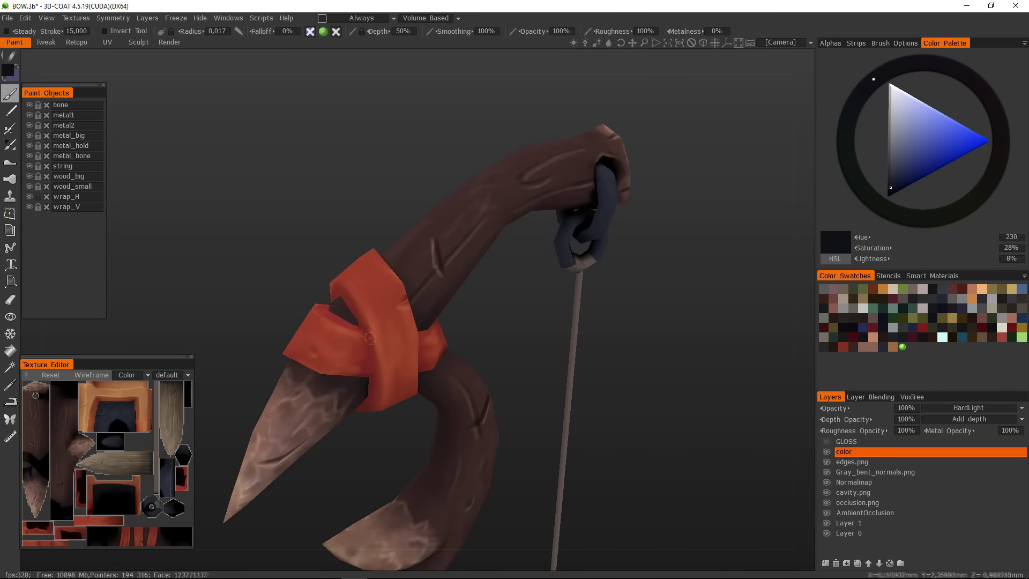
scroll(374, 374, down, 4)
scroll(374, 374, up, 4)
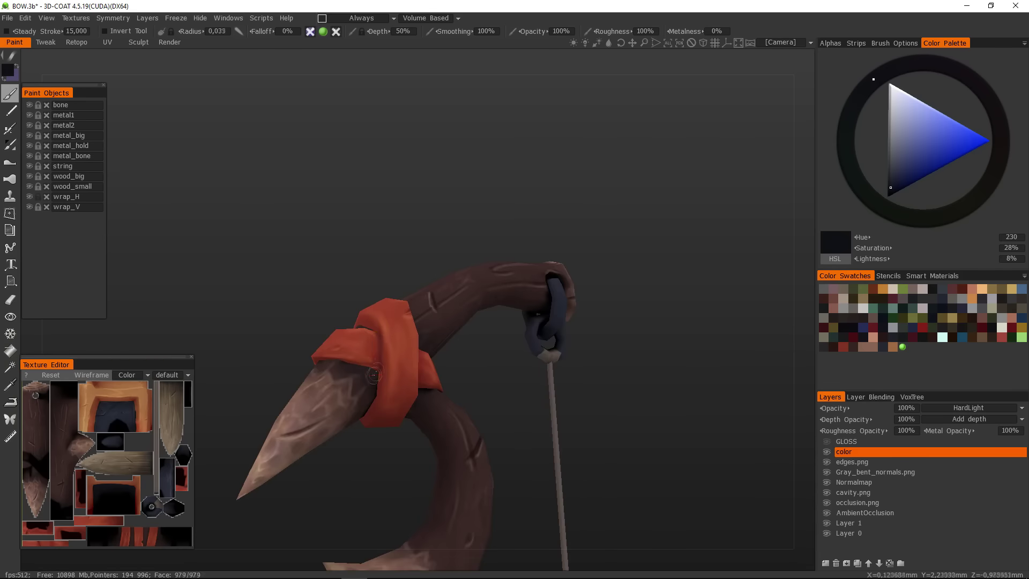
middle_drag(347, 294, 355, 290)
scroll(356, 299, up, 3)
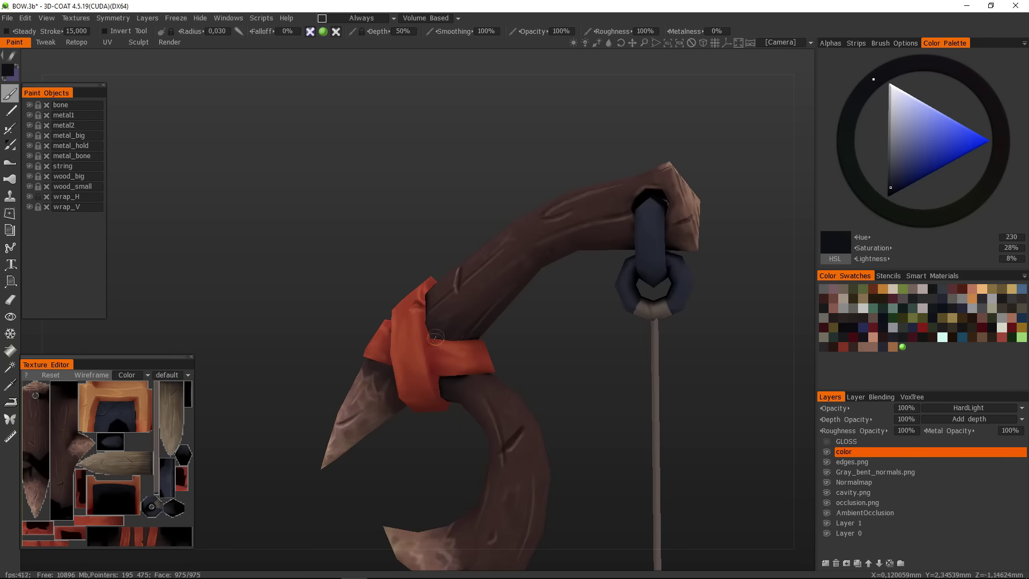
mouse_move(427, 346)
middle_down()
mouse_move(445, 382)
mouse_move(483, 386)
mouse_move(653, 487)
mouse_move(477, 349)
mouse_move(501, 336)
mouse_move(535, 345)
mouse_move(225, 256)
middle_up()
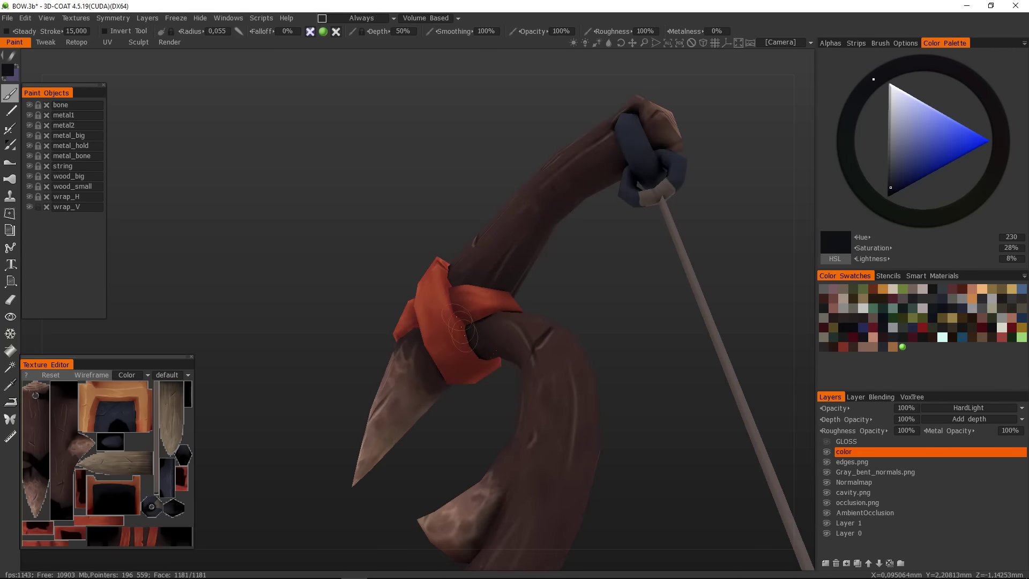
middle_drag(458, 370, 375, 351)
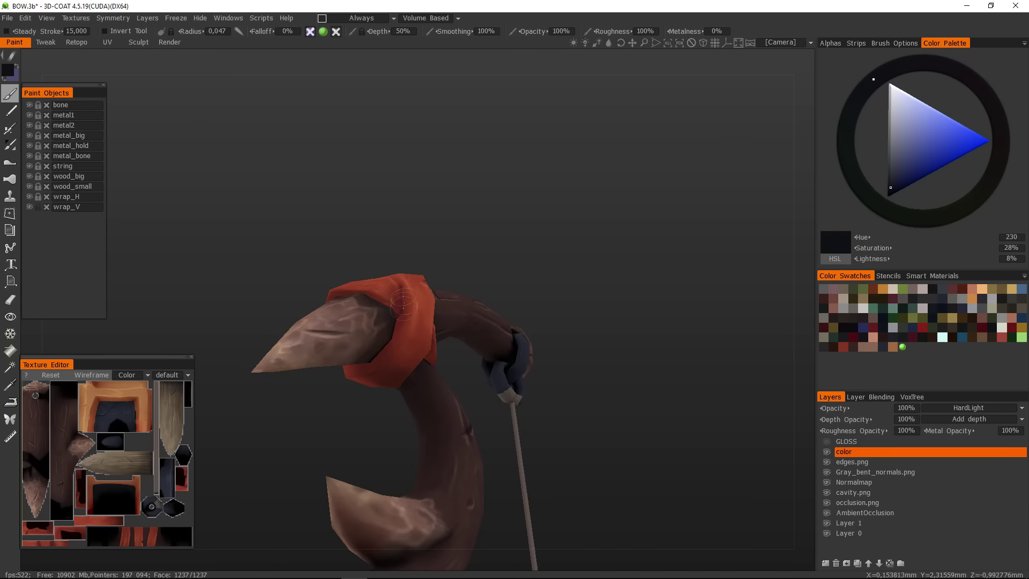
middle_drag(403, 302, 496, 416)
- Around the string loop, sample the string's grey-beige, then a greyish blue, as paint colour
scroll(496, 416, up, 5)
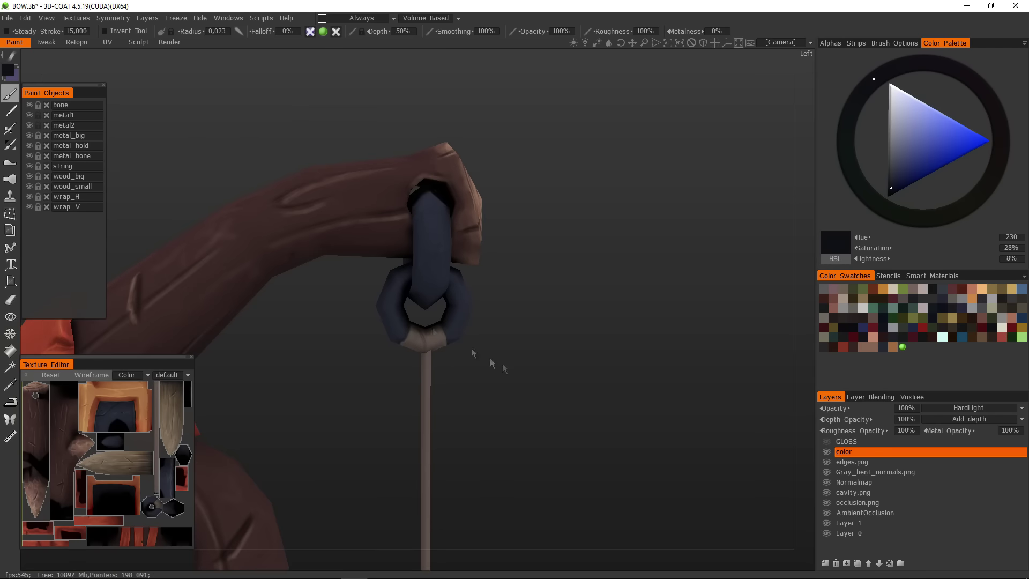
middle_drag(473, 353, 404, 303)
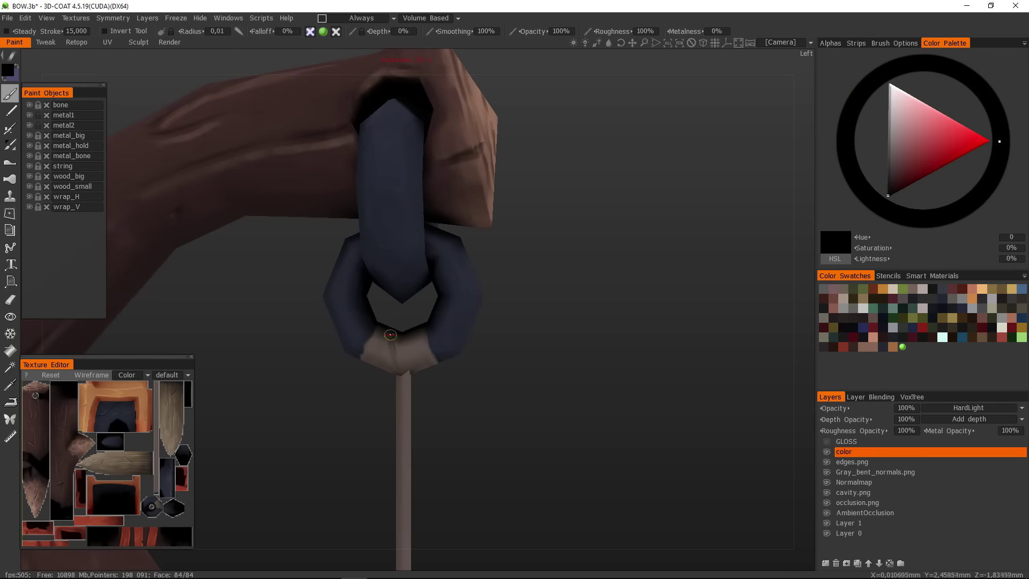
right_drag(437, 420, 449, 427)
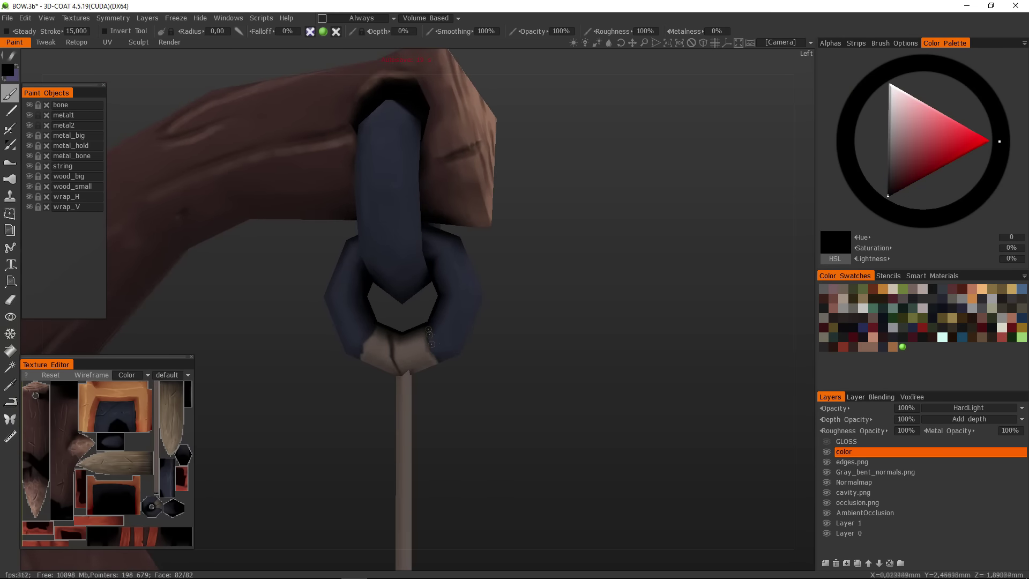
mouse_move(429, 330)
right_down()
mouse_move(382, 311)
mouse_move(485, 419)
mouse_move(384, 355)
mouse_move(440, 380)
mouse_move(414, 371)
right_up()
key(v)
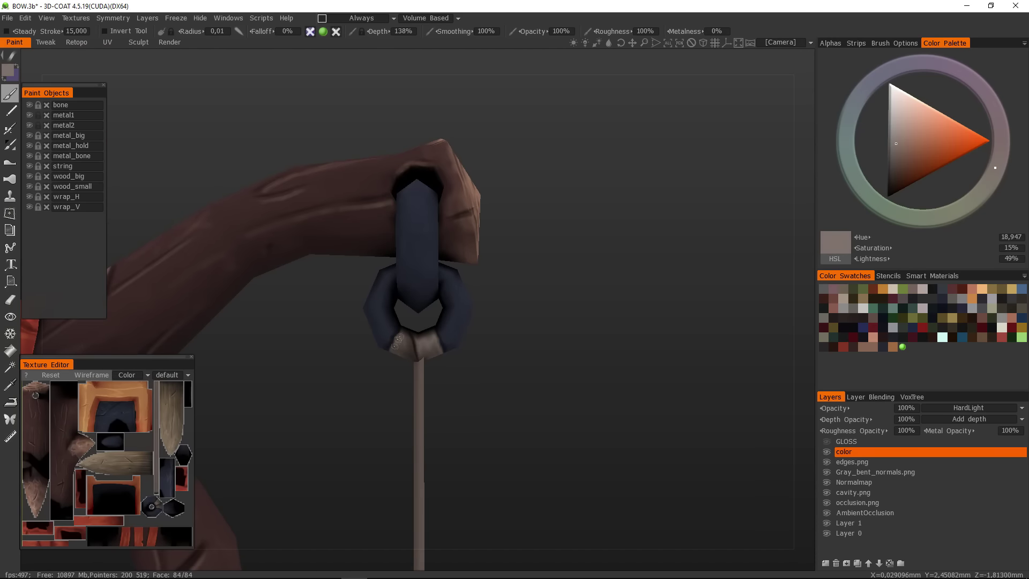
right_drag(399, 340, 429, 343)
key(v)
- Show the wireframe over the mesh and zoom out to the whole bow
drag(891, 136, 897, 156)
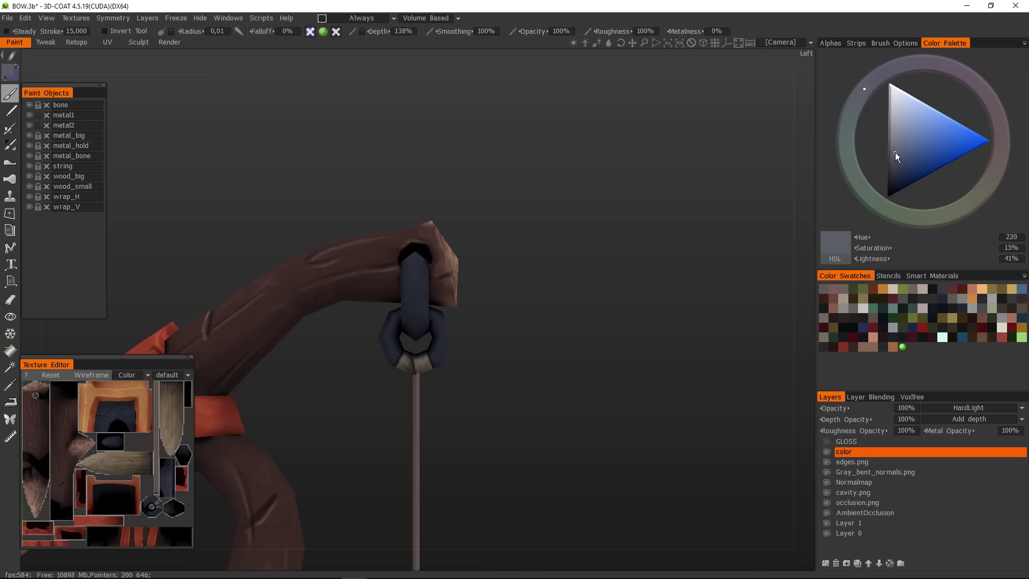
key(w)
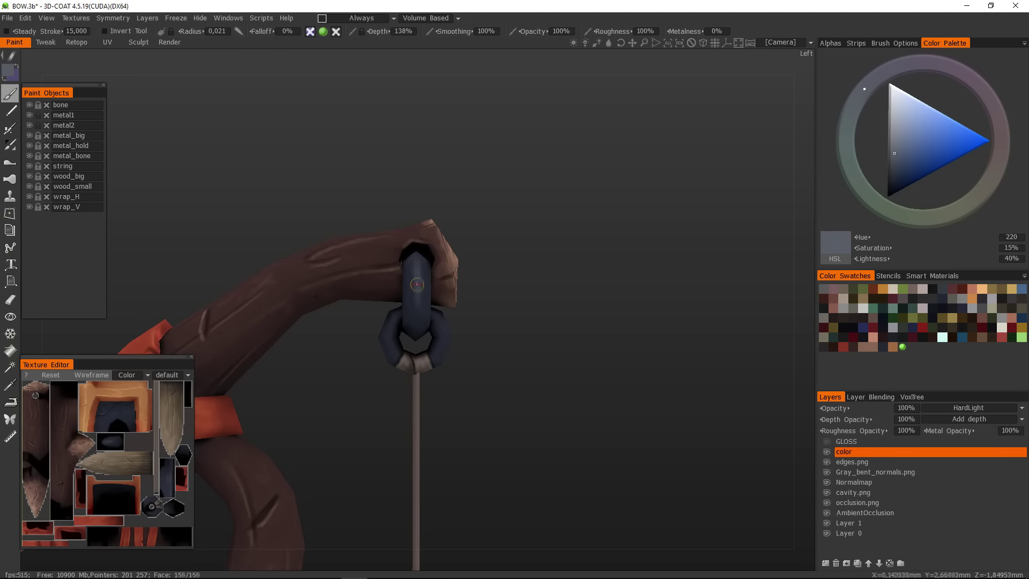
mouse_move(423, 310)
right_down()
mouse_move(459, 322)
mouse_move(459, 292)
mouse_move(524, 375)
mouse_move(424, 309)
mouse_move(421, 322)
right_up()
right_drag(368, 351, 531, 384)
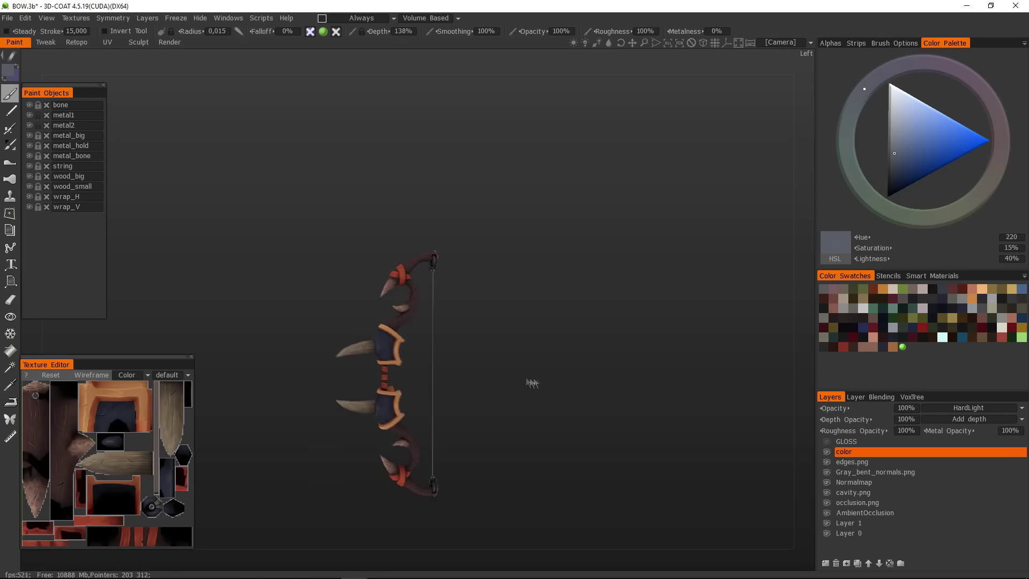
- Export the colour texture as png, overwriting diffuse_2.png in the WIPS folder
click(10, 20)
mouse_move(76, 18)
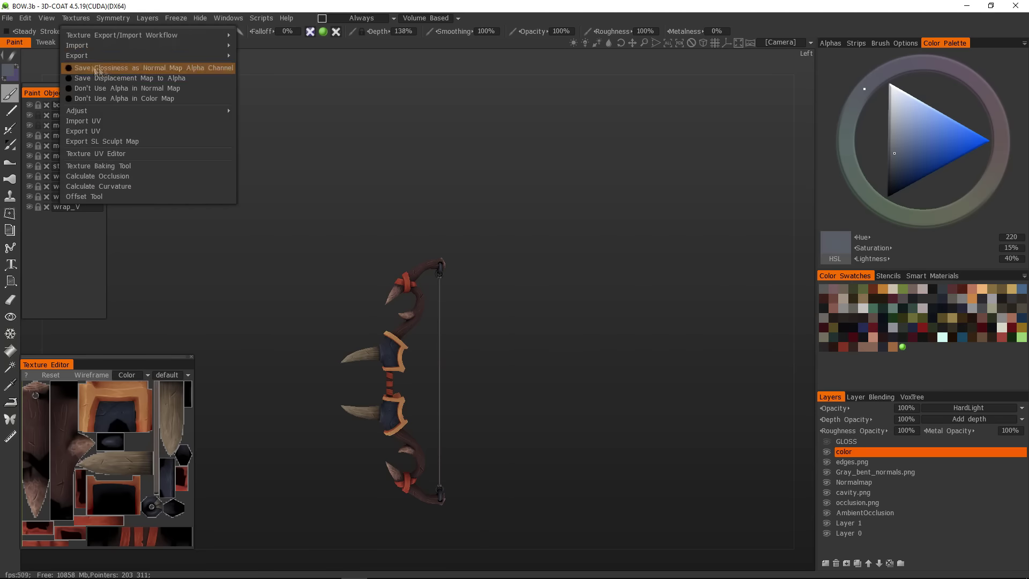
mouse_move(107, 58)
click(252, 58)
click(176, 289)
click(154, 316)
click(233, 126)
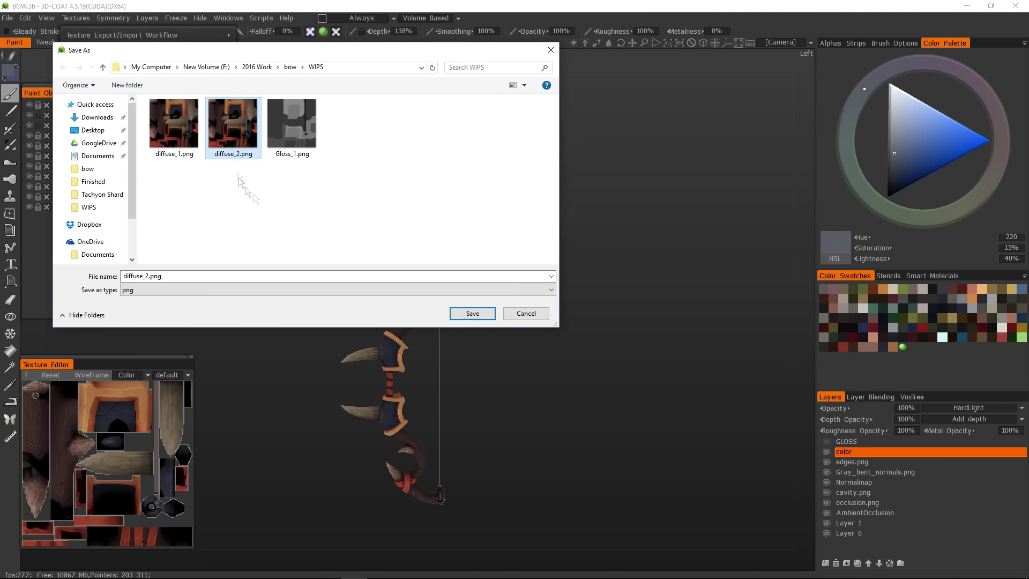
click(467, 314)
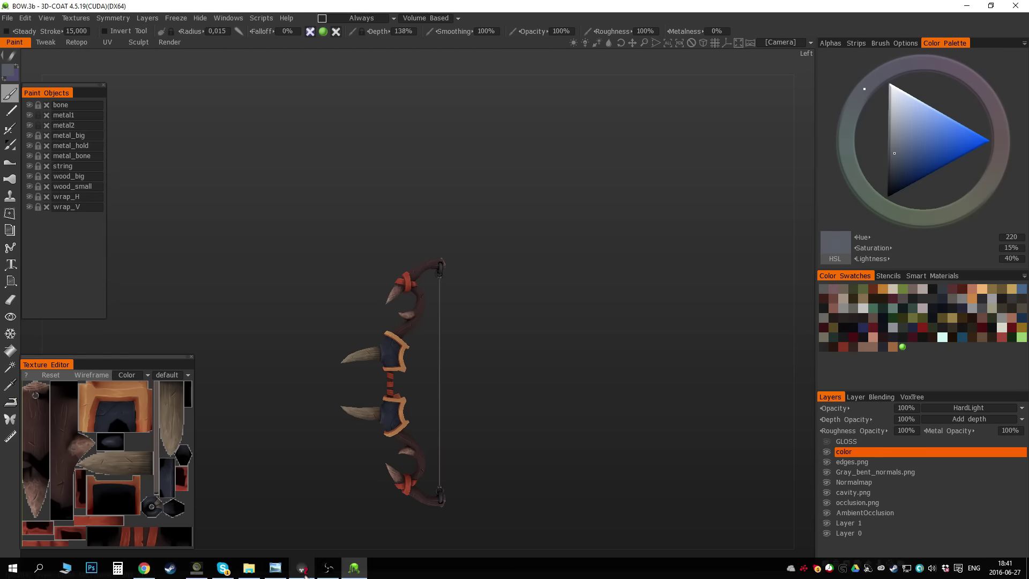
click(303, 567)
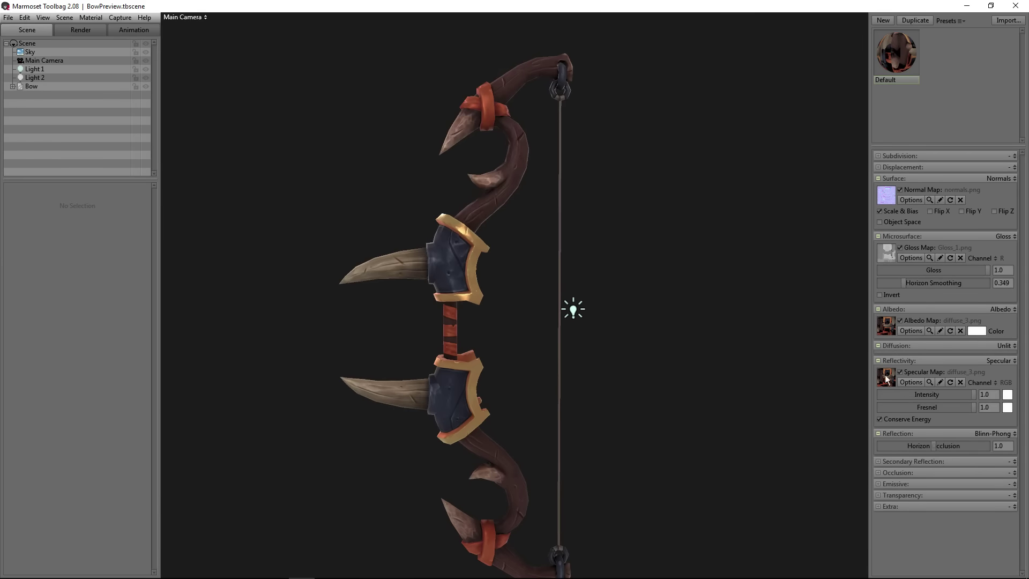
- Reload the specular map with diffuse_1.png and refresh the albedo map
click(887, 378)
click(125, 93)
click(419, 284)
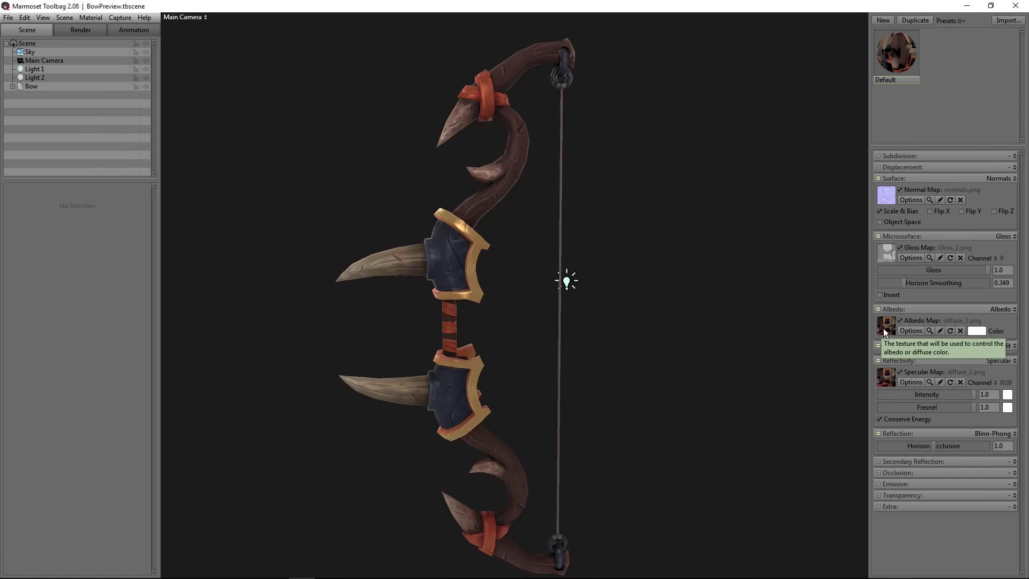
click(885, 325)
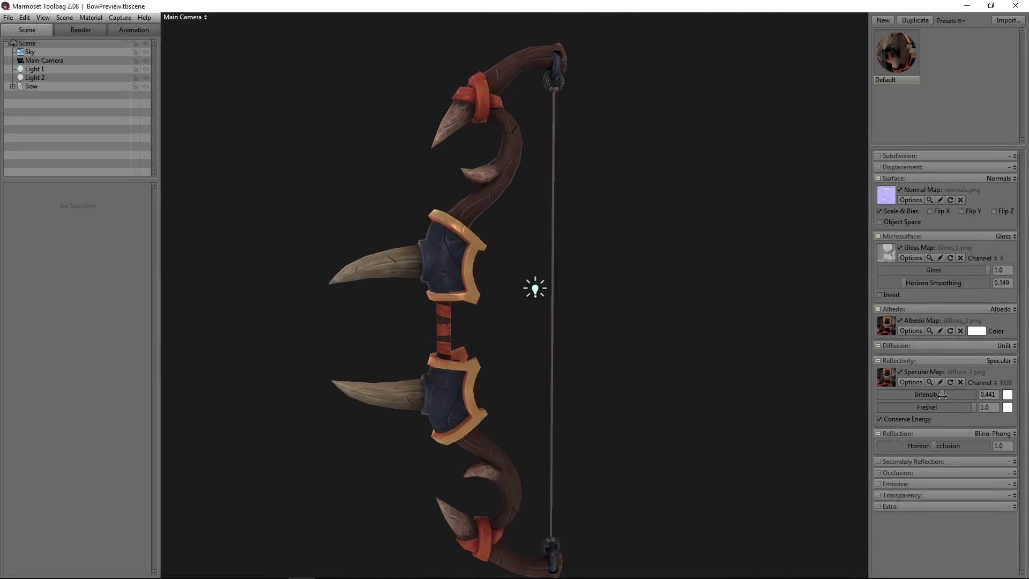
right_drag(792, 386, 681, 386)
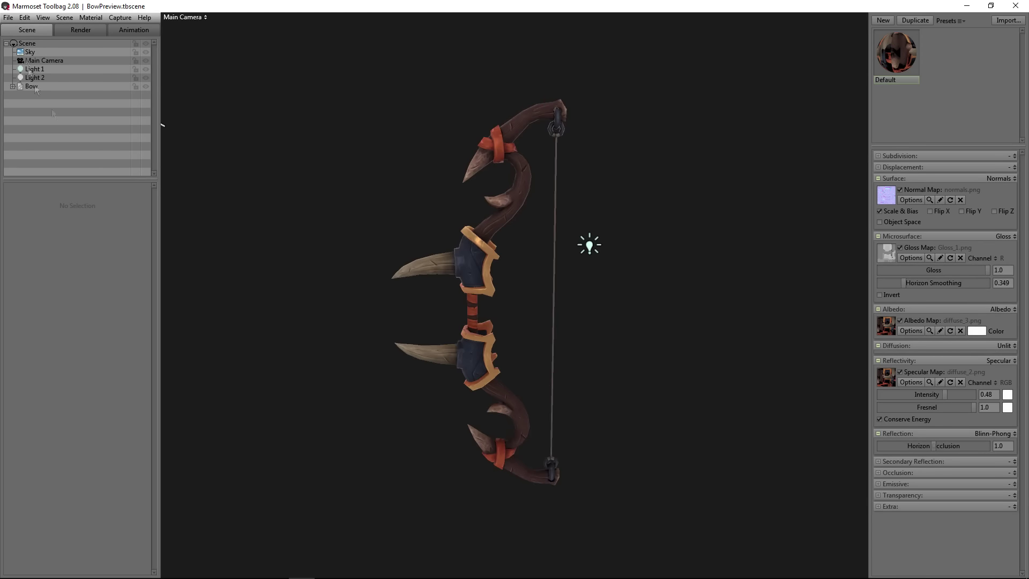
- Dim the sky light brightness to 0.375 and orbit to view the bow upright
click(30, 52)
drag(48, 213, 39, 213)
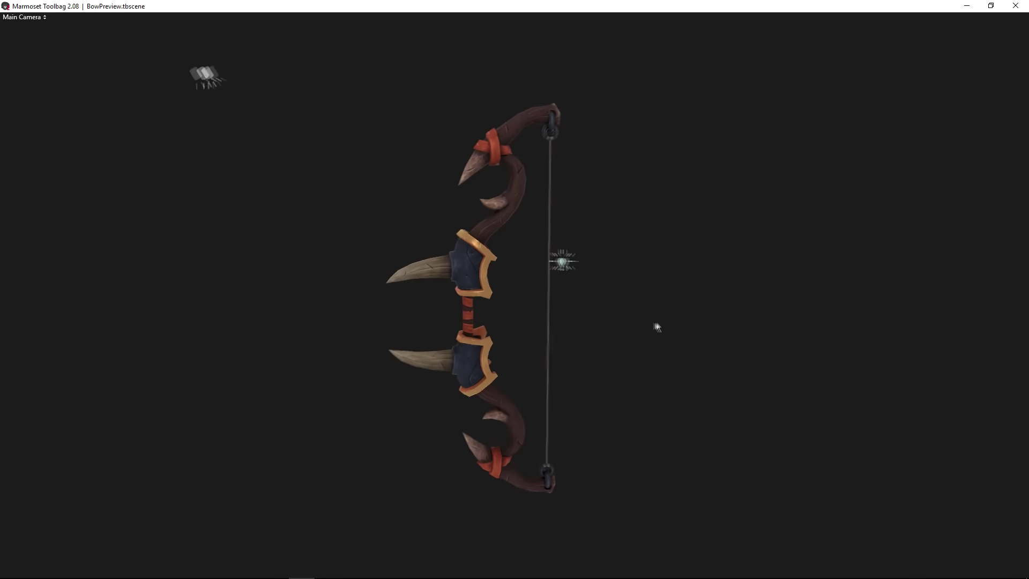
drag(668, 477, 654, 342)
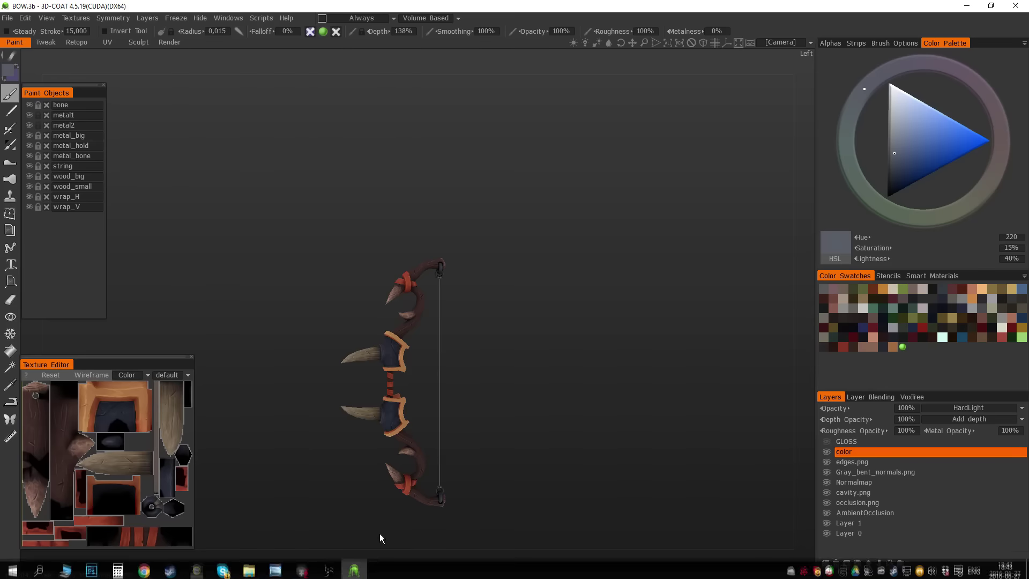
- Solo the GLOSS layer, then restore color, normal and occlusion layers and compare in Marmoset
right_drag(562, 456, 616, 408)
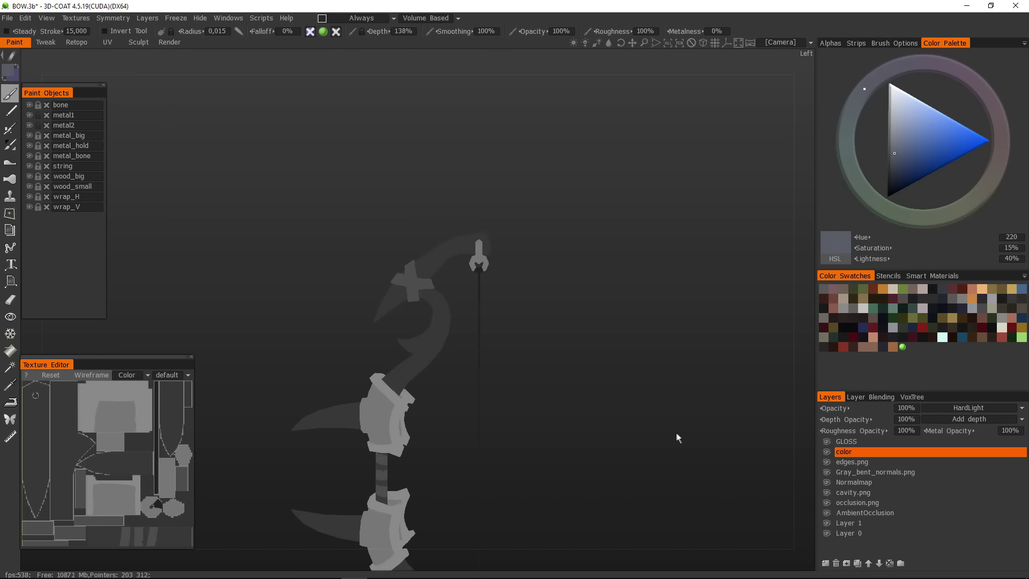
click(827, 441)
click(826, 442)
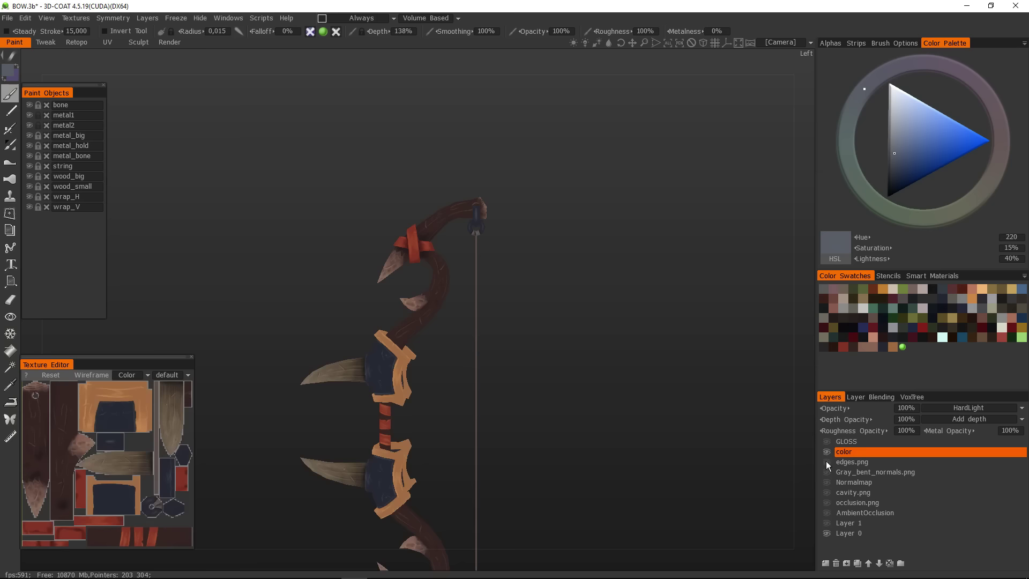
click(827, 513)
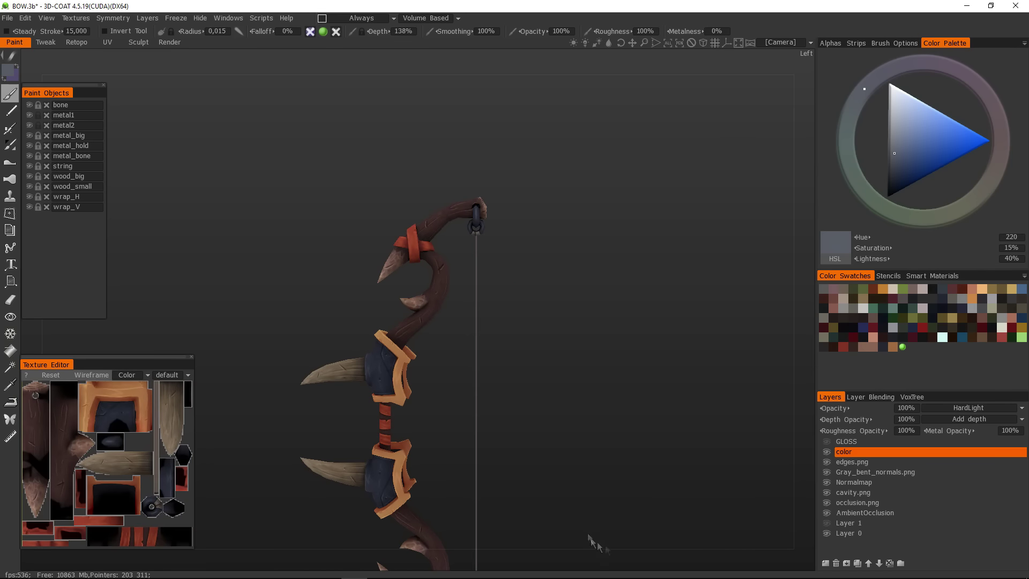
click(327, 568)
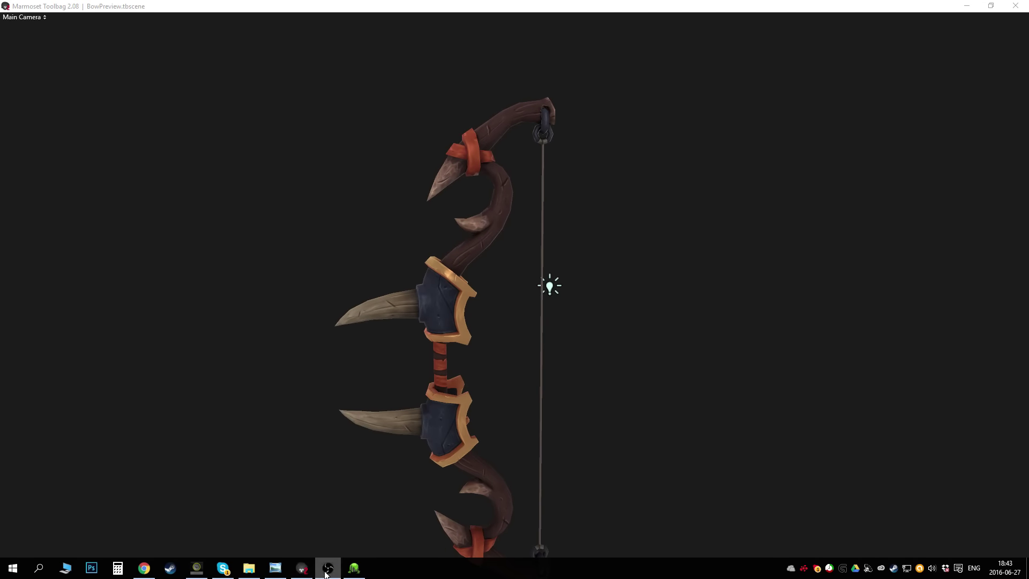
click(355, 570)
- Pick a dark red-brown at hue 14.764 on the colour wheel near the upper limb
drag(542, 376, 497, 314)
right_drag(497, 314, 591, 310)
drag(591, 310, 557, 323)
click(998, 160)
click(898, 179)
drag(633, 258, 366, 339)
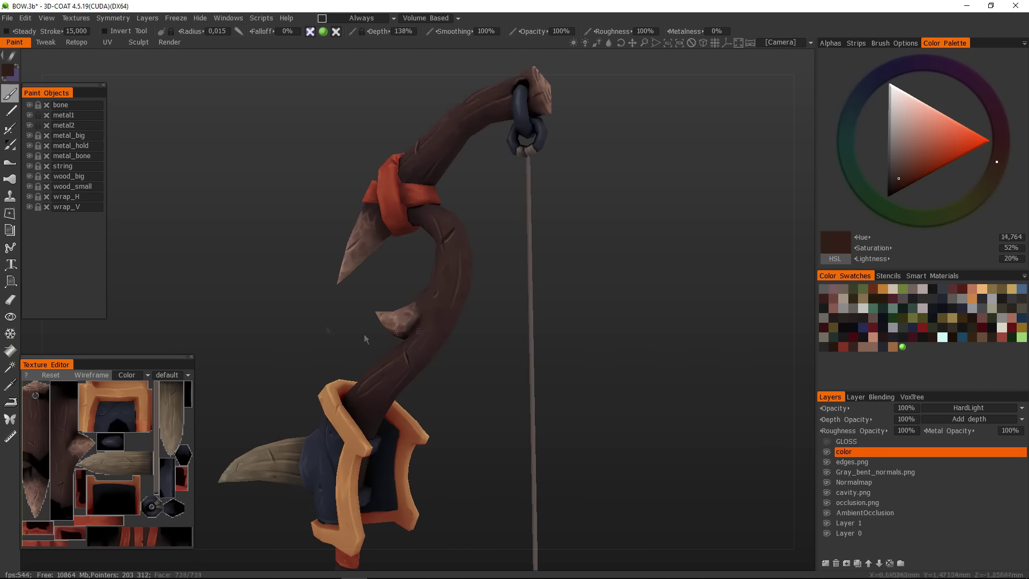
- Unlock wood_small, darken the colour to saturation 48%, lightness 13%, and frame the grip wrapping
click(38, 186)
scroll(433, 317, up, 2)
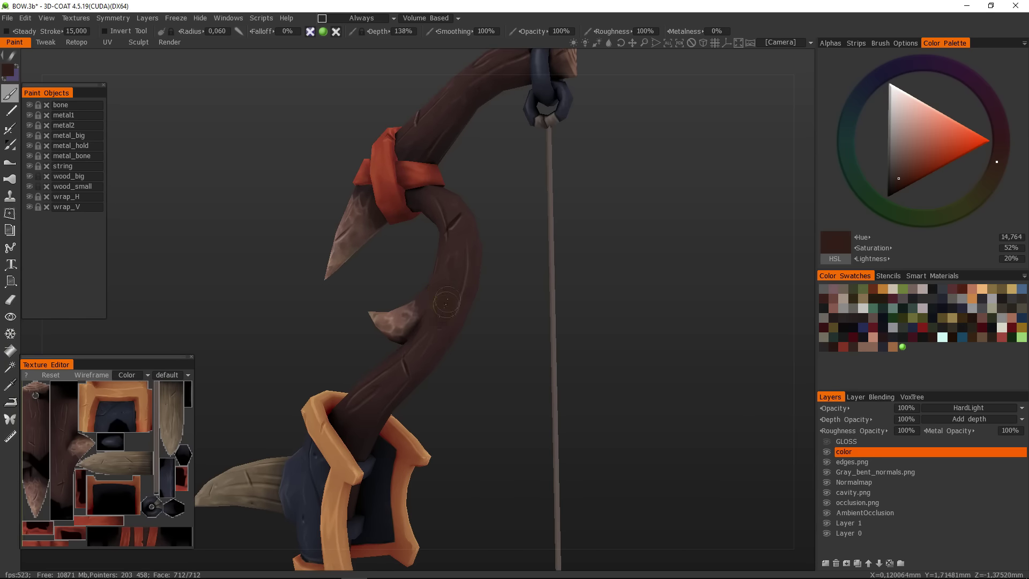
click(898, 182)
middle_drag(442, 300, 405, 327)
key(s)
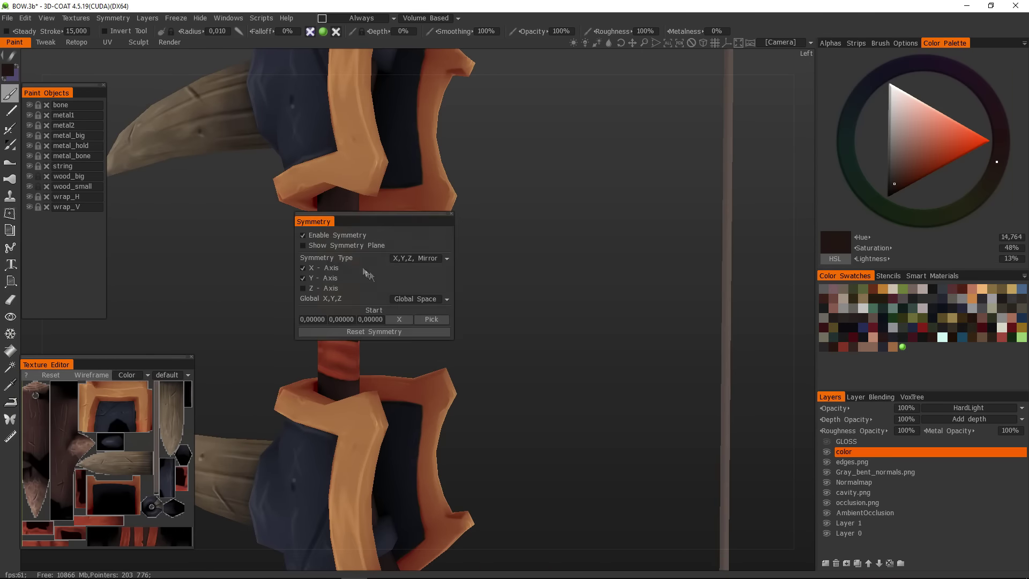
middle_drag(346, 274, 348, 322)
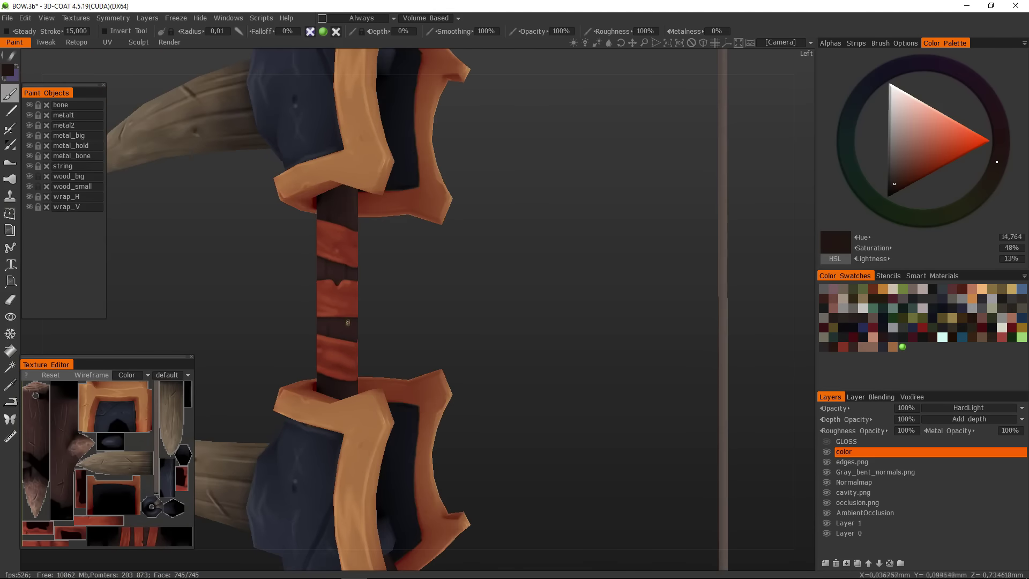
mouse_move(336, 218)
middle_down()
mouse_move(425, 295)
mouse_move(397, 372)
mouse_move(533, 375)
mouse_move(390, 348)
mouse_move(388, 371)
mouse_move(437, 370)
mouse_move(458, 352)
mouse_move(515, 345)
mouse_move(361, 361)
mouse_move(552, 211)
mouse_move(538, 338)
mouse_move(421, 339)
middle_up()
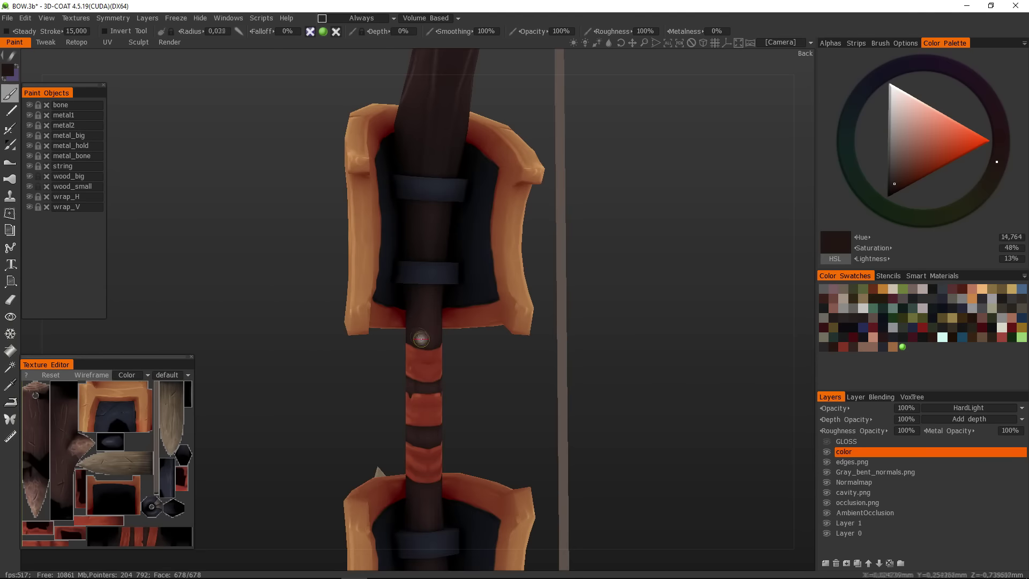
- Orbit and zoom to frame the hook, wrap and grip together
mouse_move(427, 230)
middle_down()
mouse_move(470, 252)
mouse_move(409, 333)
mouse_move(524, 213)
mouse_move(469, 269)
mouse_move(452, 310)
middle_up()
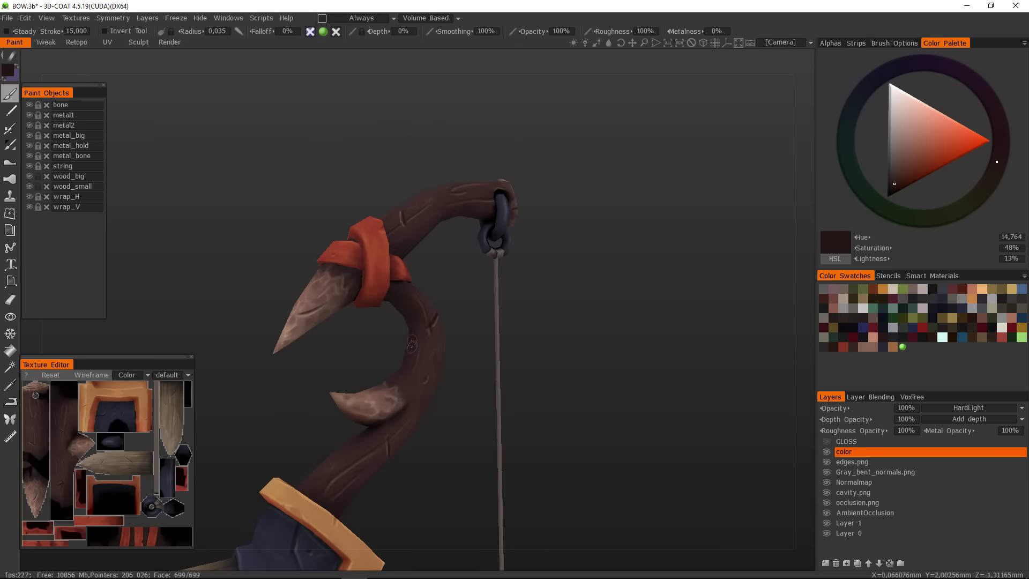
middle_drag(411, 343, 320, 363)
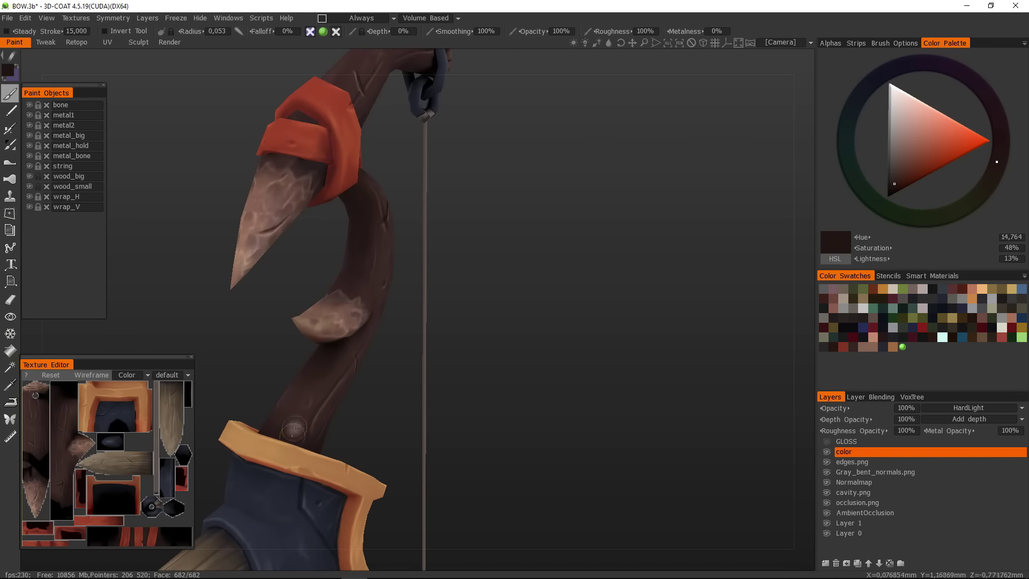
middle_drag(294, 431, 351, 383)
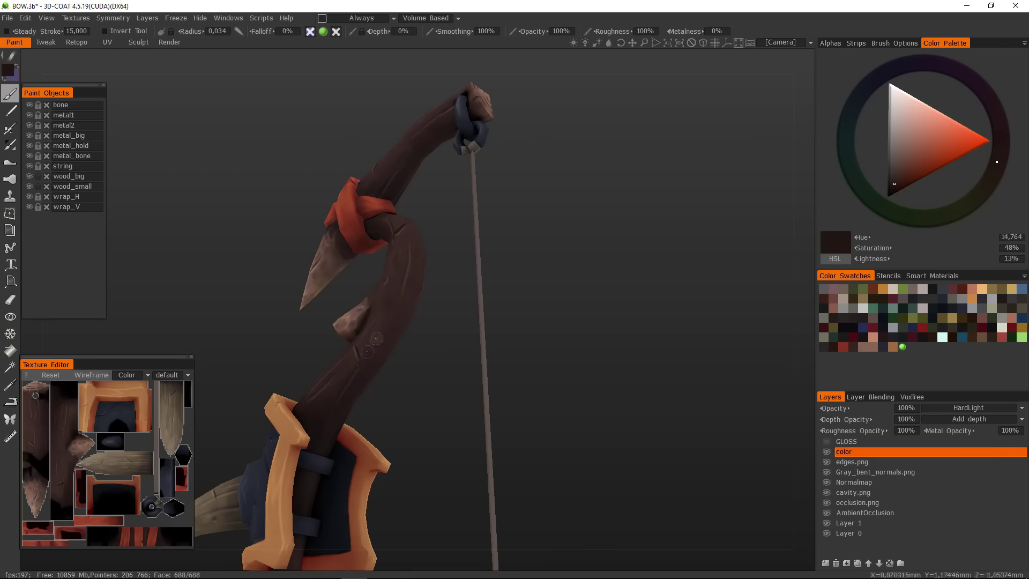
middle_drag(394, 335, 349, 393)
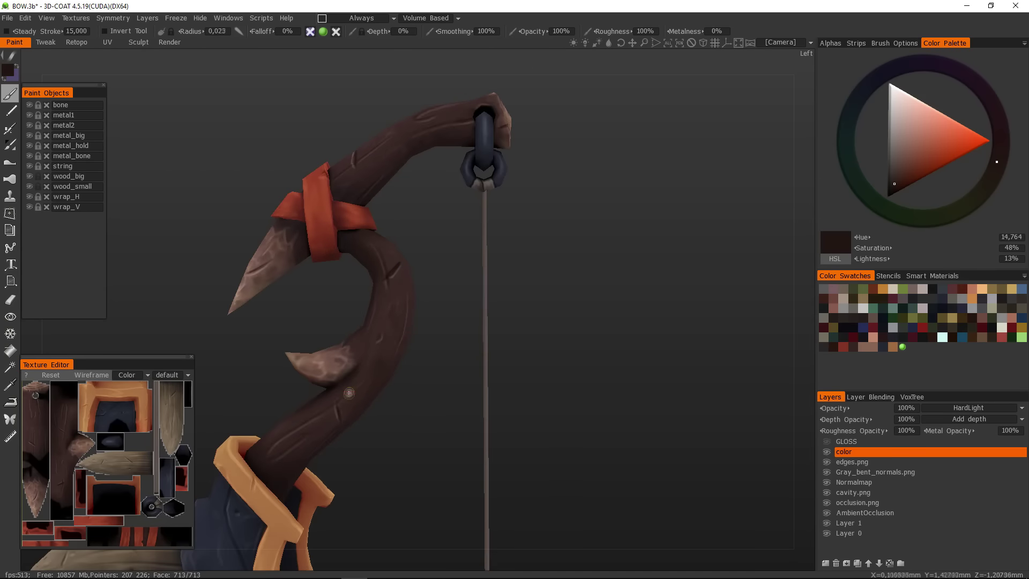
right_drag(439, 362, 338, 397)
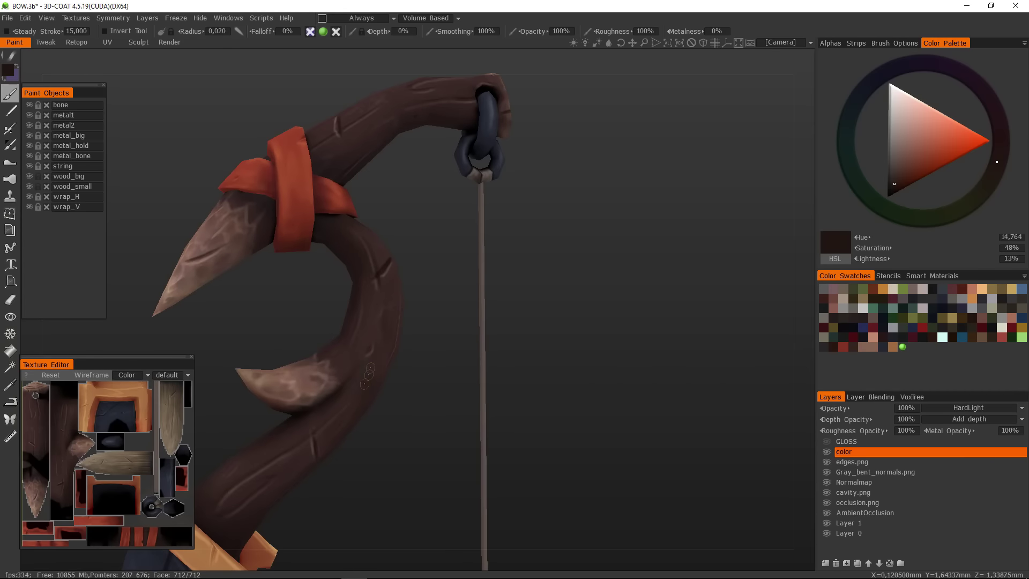
middle_drag(368, 375, 369, 246)
middle_drag(367, 320, 486, 342)
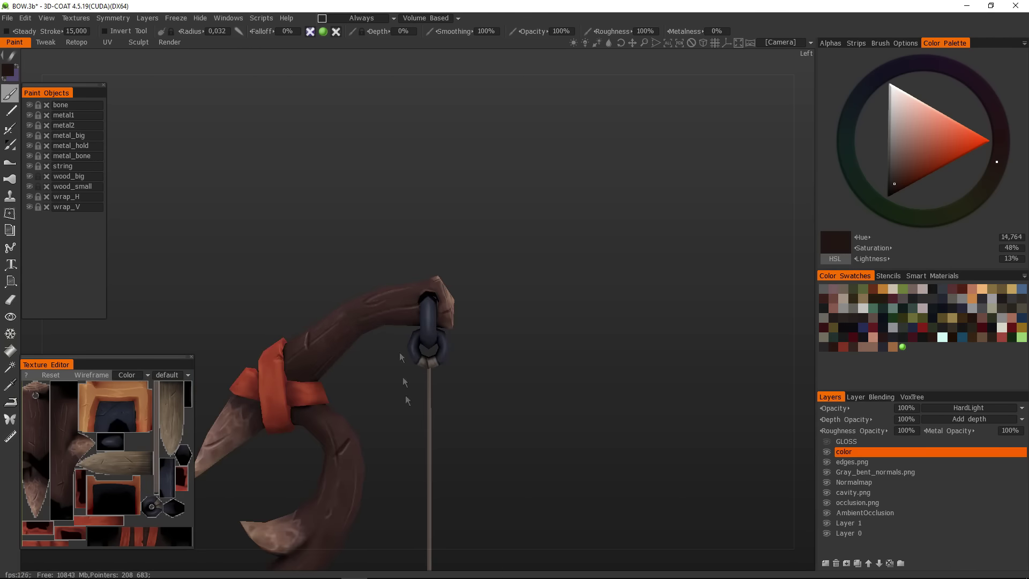
middle_drag(407, 400, 354, 322)
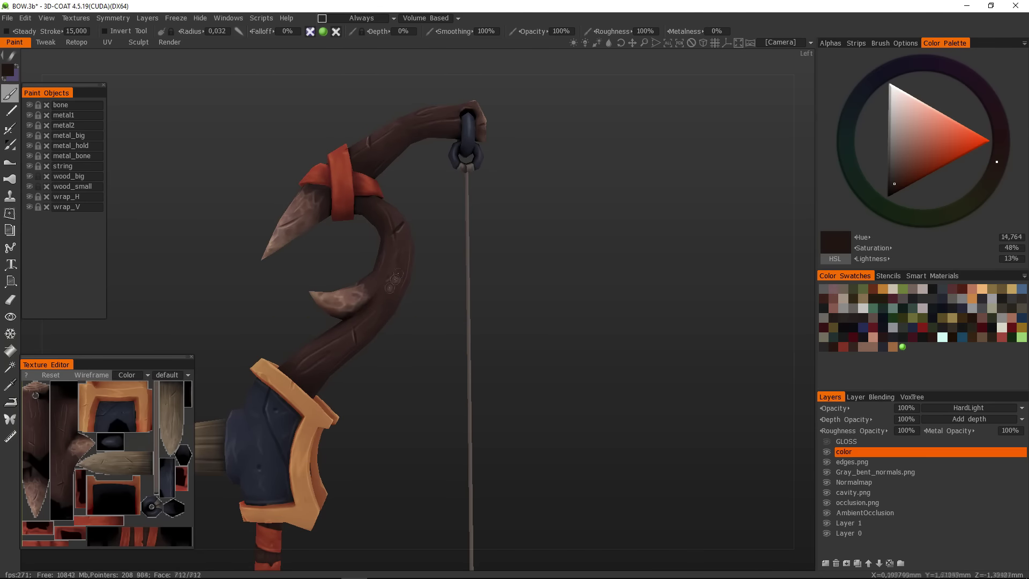
- Sample a lighter red-brown (hue 8.571, saturation 36%, lightness 22%) and add Layer 10 above color
key(v)
middle_drag(395, 279, 515, 432)
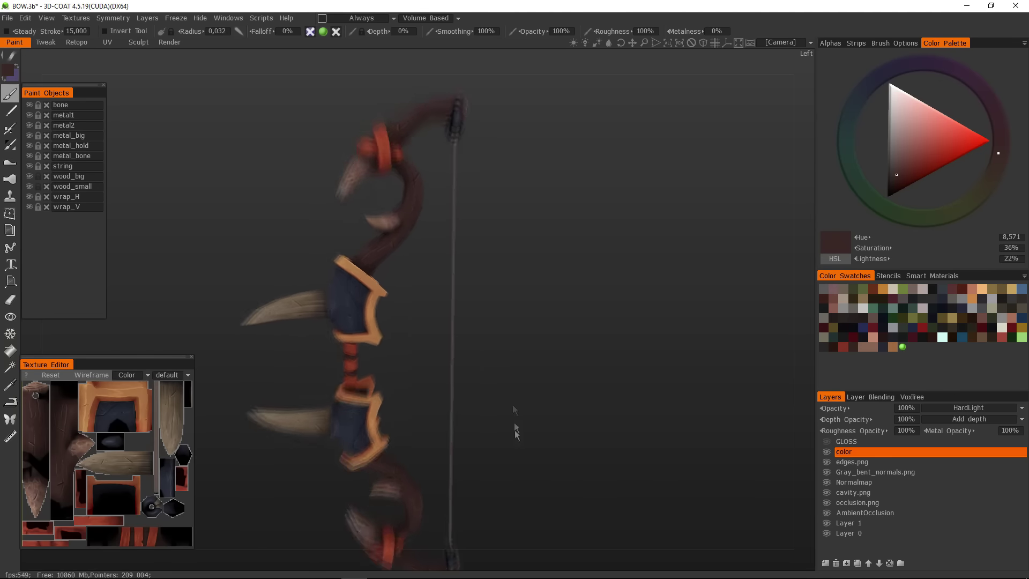
middle_drag(510, 322, 522, 375)
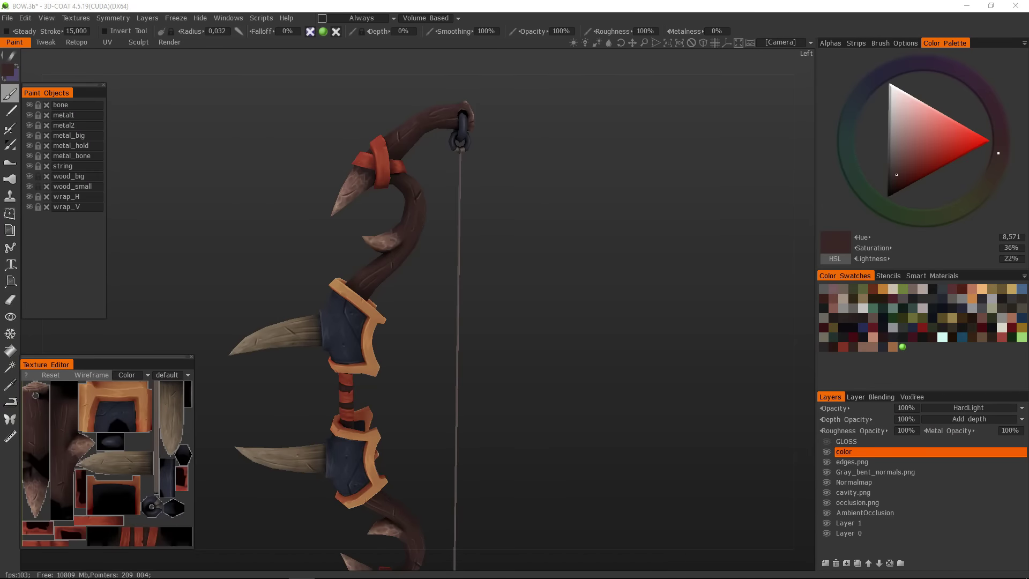
scroll(533, 281, up, 6)
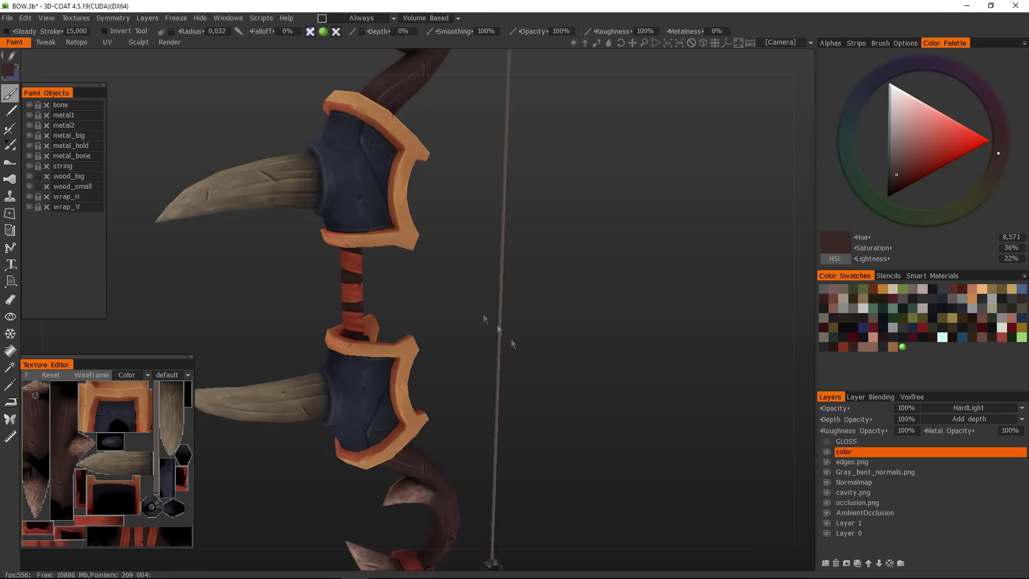
key(s)
scroll(397, 241, up, 2)
key(s)
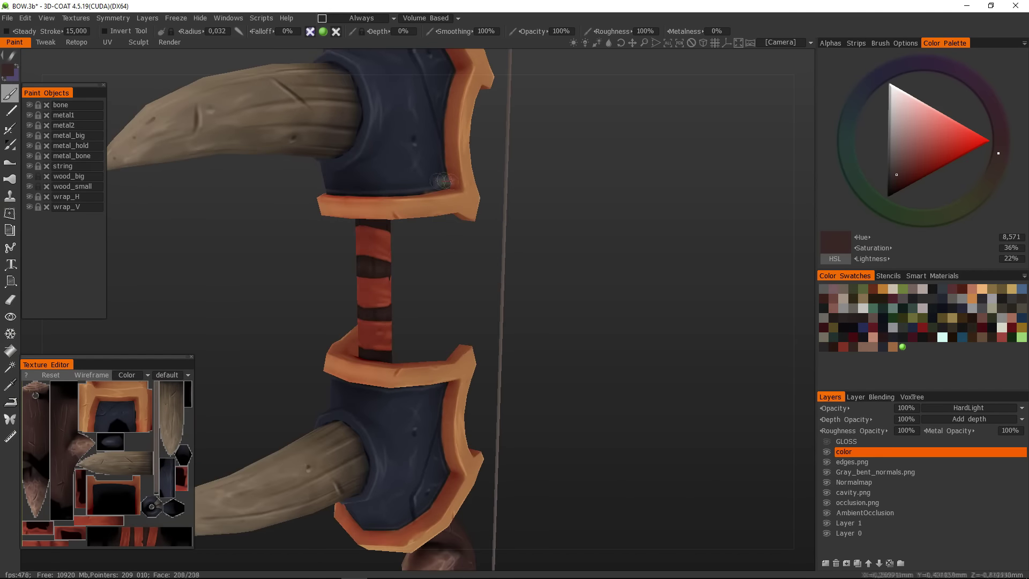
scroll(418, 290, up, 3)
click(825, 563)
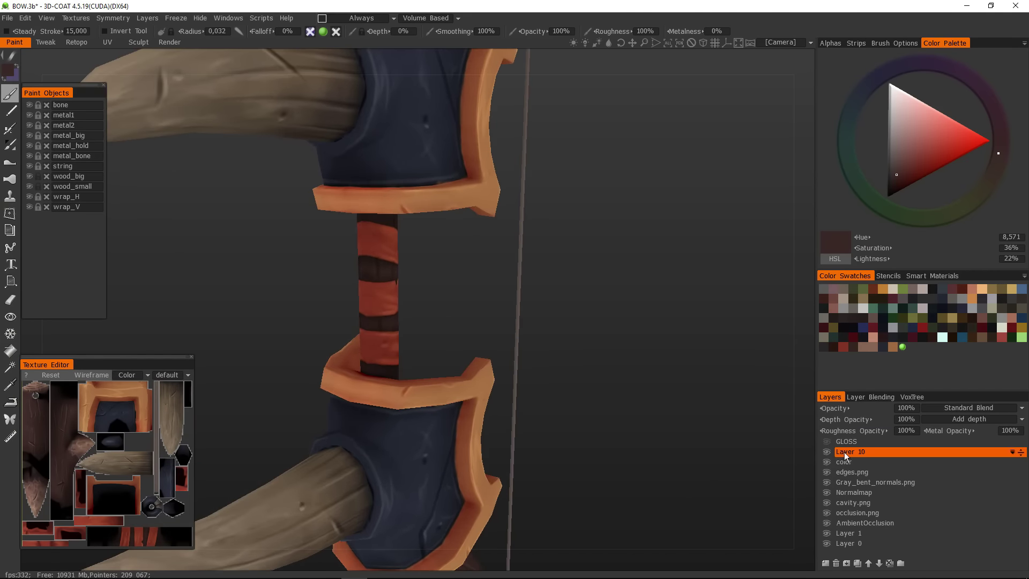
- Rename Layer 10 to 'multiply' and set its blending to Multiply
double_click(849, 453)
text(multiply)
key(Return)
click(968, 408)
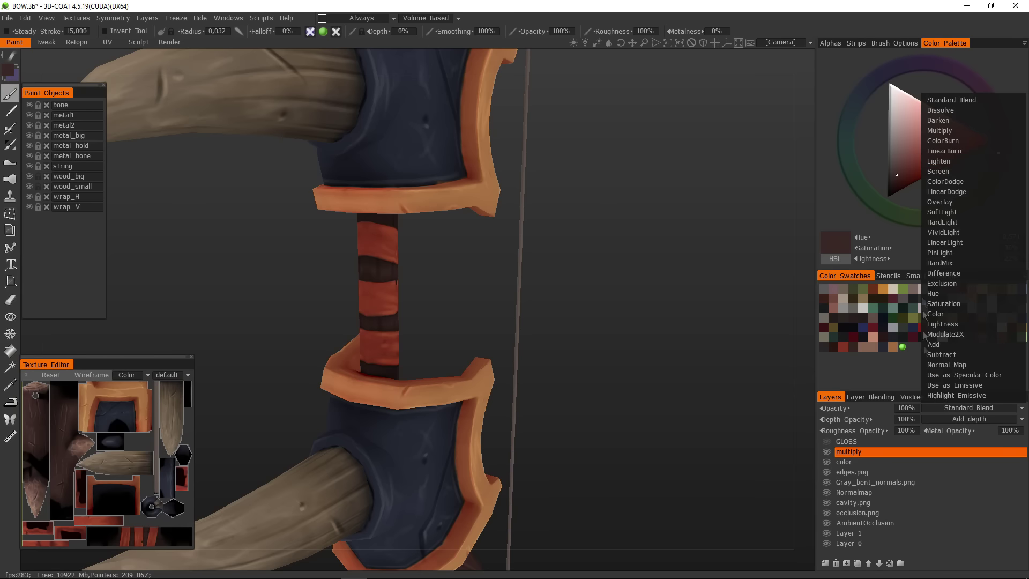
click(965, 134)
- Choose a purple paint colour on the colour wheel
click(856, 111)
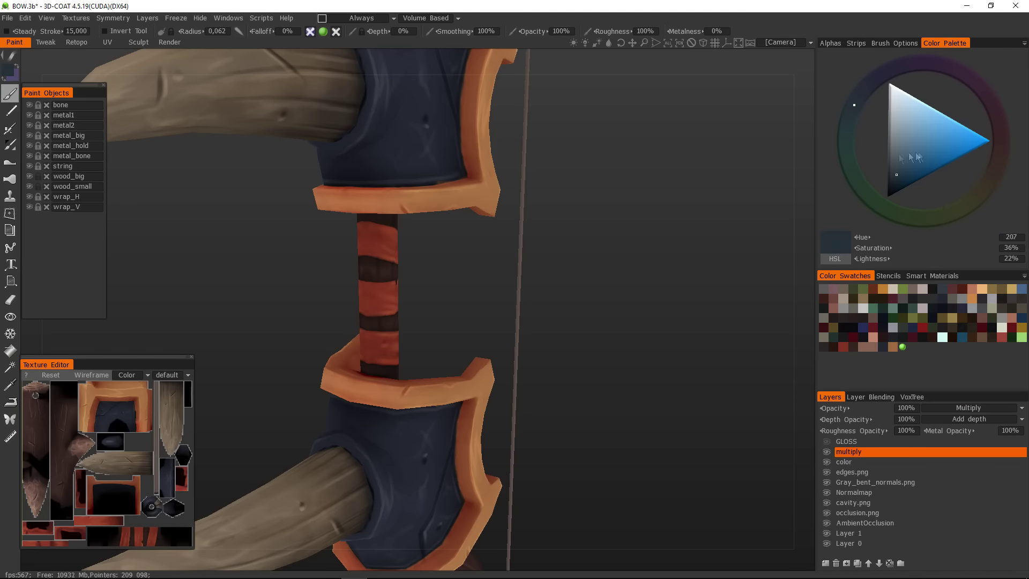
click(906, 61)
click(830, 43)
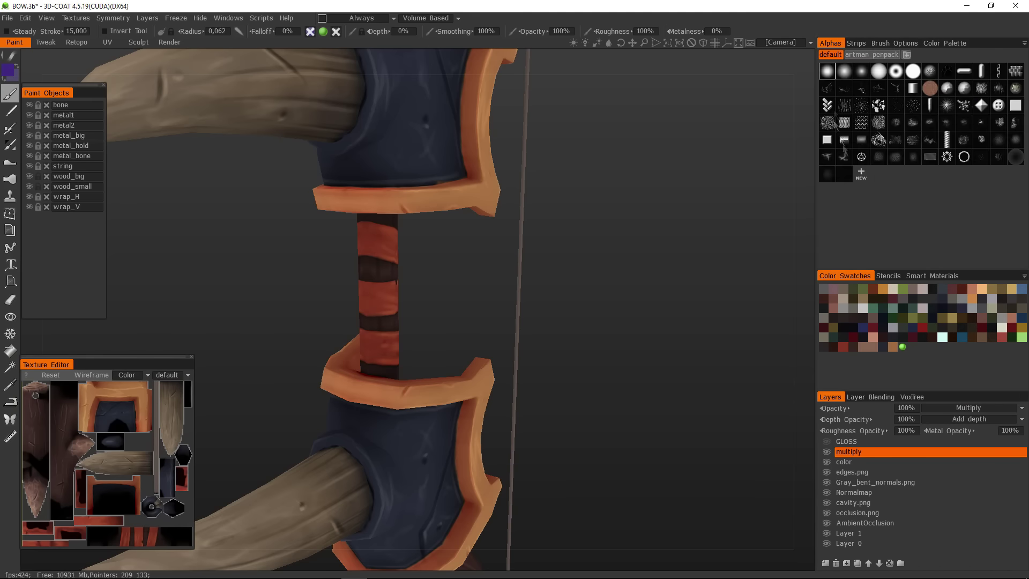
click(938, 44)
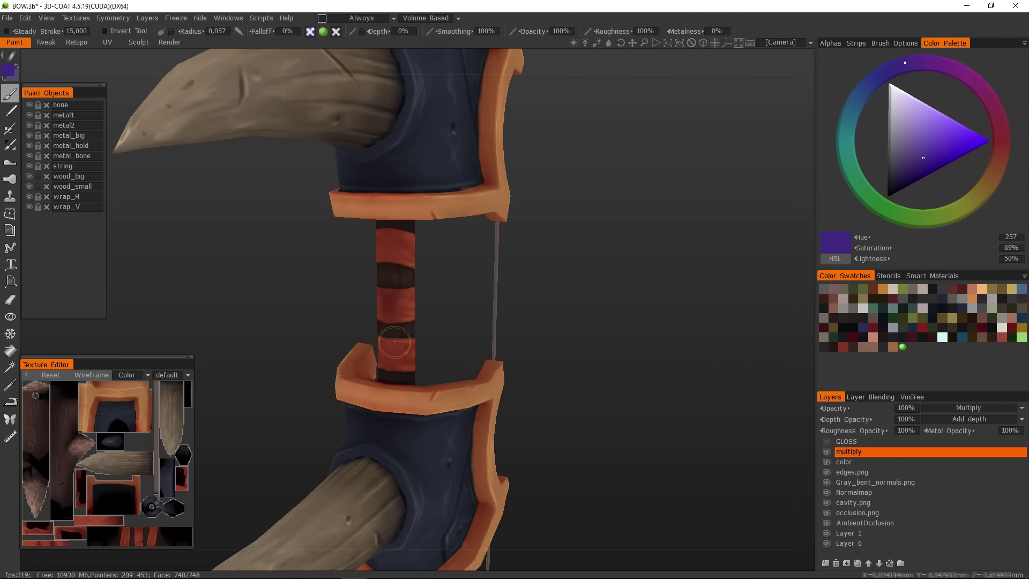
scroll(471, 322, down, 5)
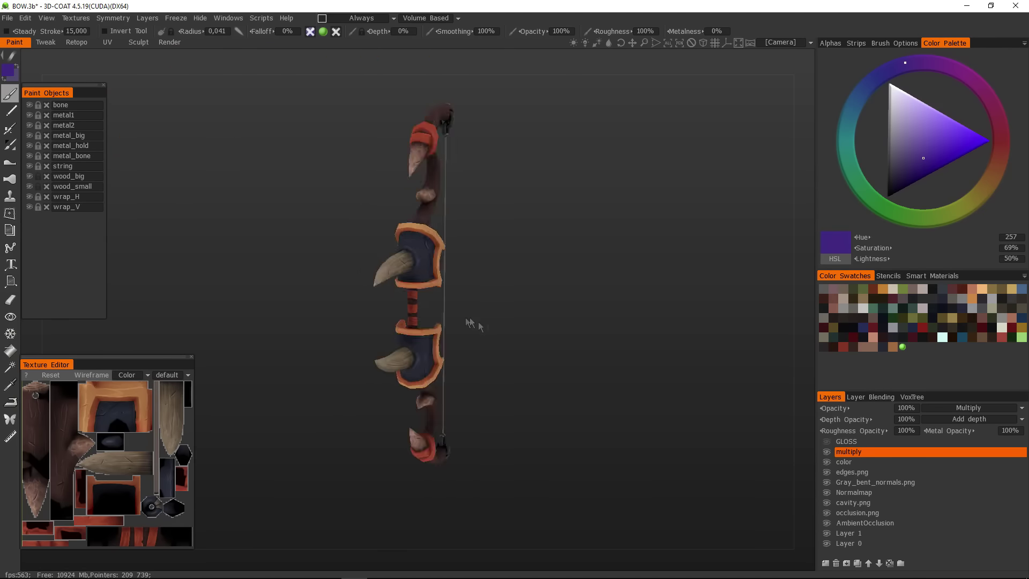
scroll(516, 375, up, 5)
- Orbit around the grip and bowstring, then frame the whole bow and close in on the upper limb
drag(517, 375, 431, 215)
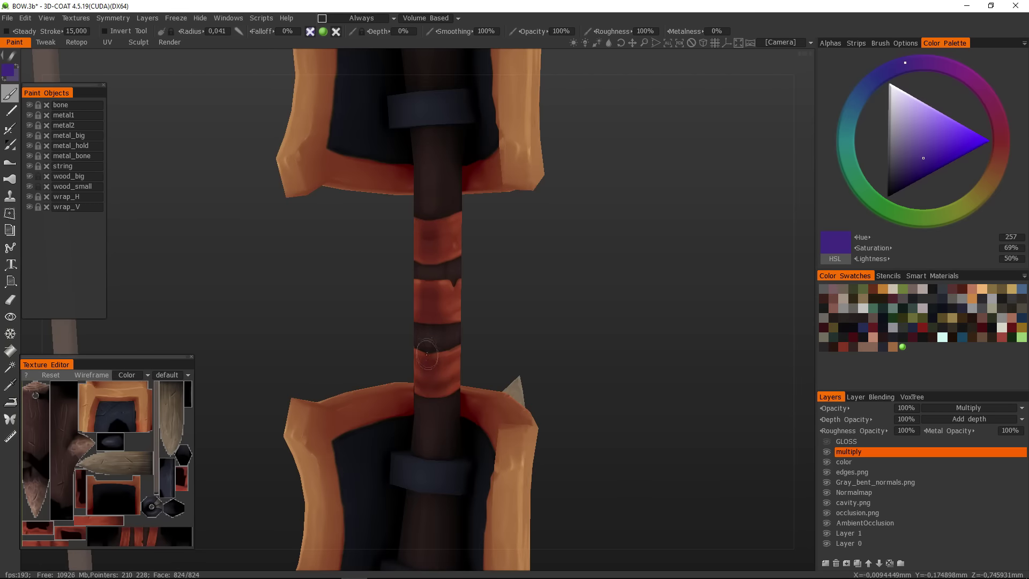
mouse_move(428, 352)
mouse_down()
mouse_move(500, 322)
mouse_move(431, 365)
mouse_up()
middle_drag(402, 363, 446, 333)
key(Home)
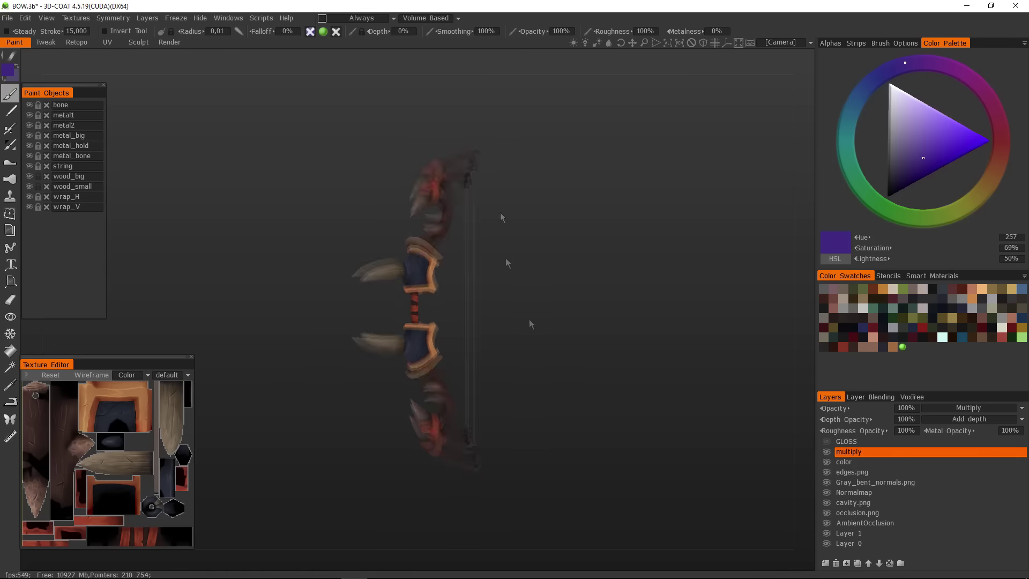
scroll(474, 391, up, 5)
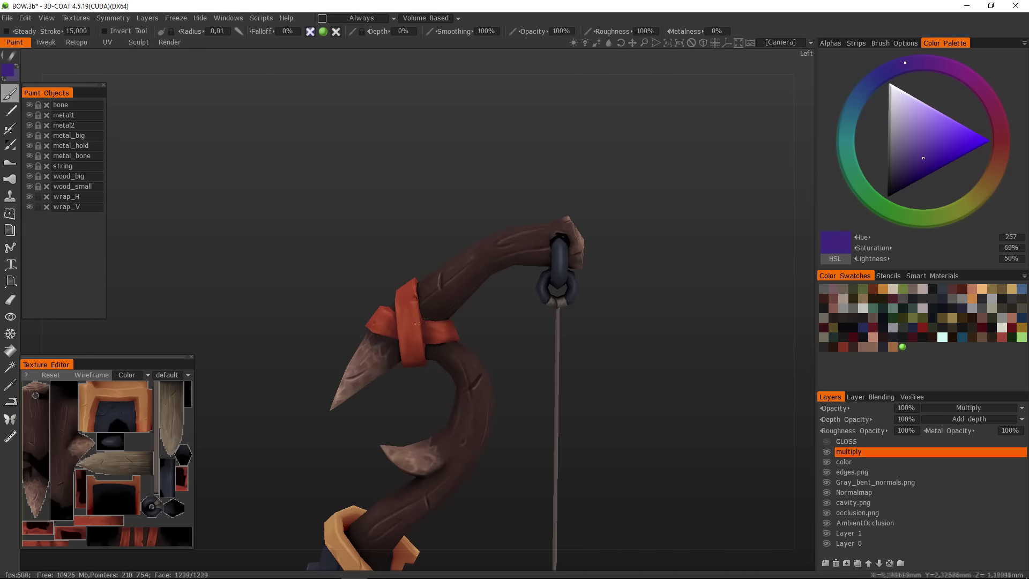
middle_drag(415, 323, 387, 321)
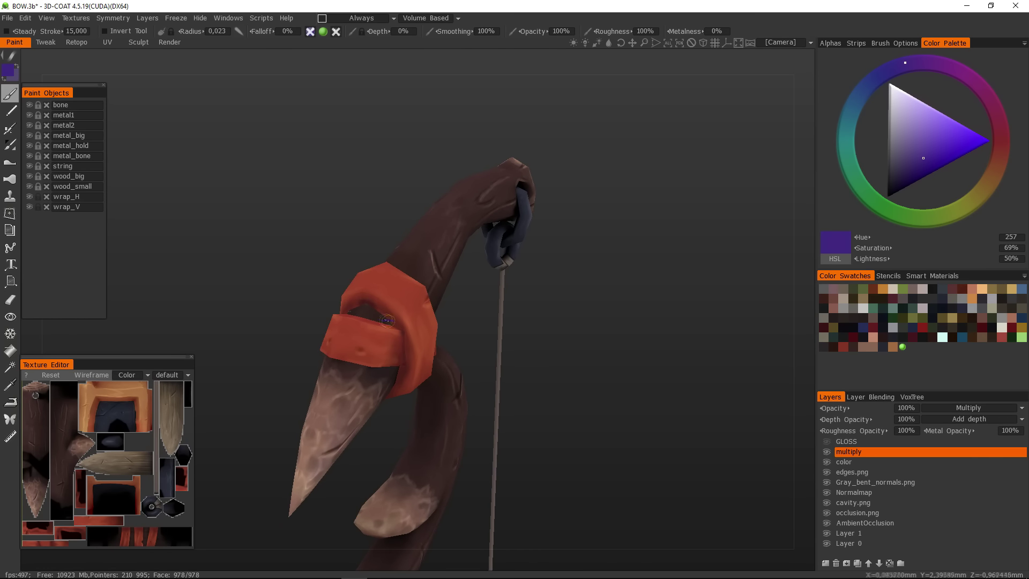
- Hide the wood_small piece to reveal and inspect the chain ring
click(30, 186)
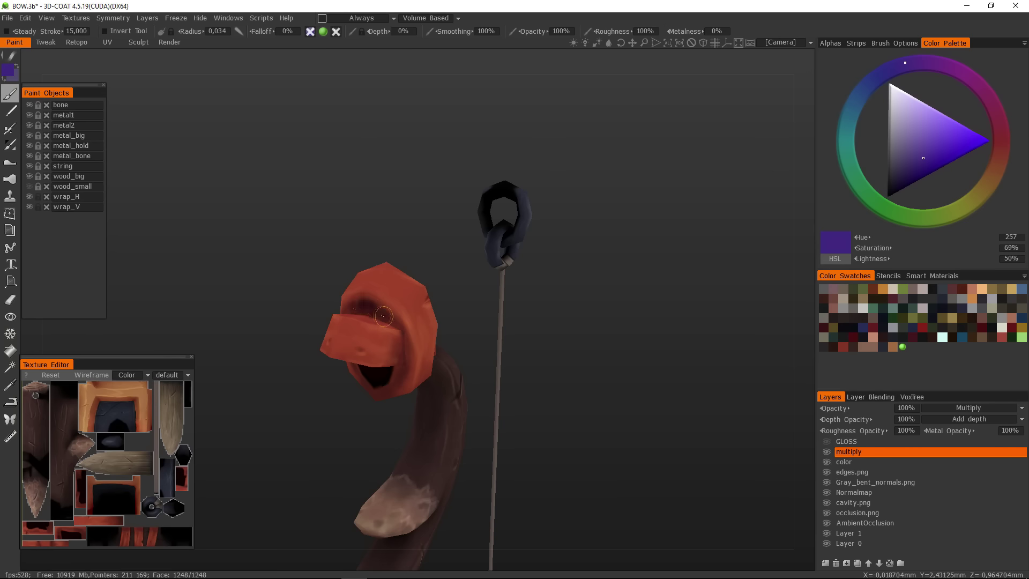
click(30, 187)
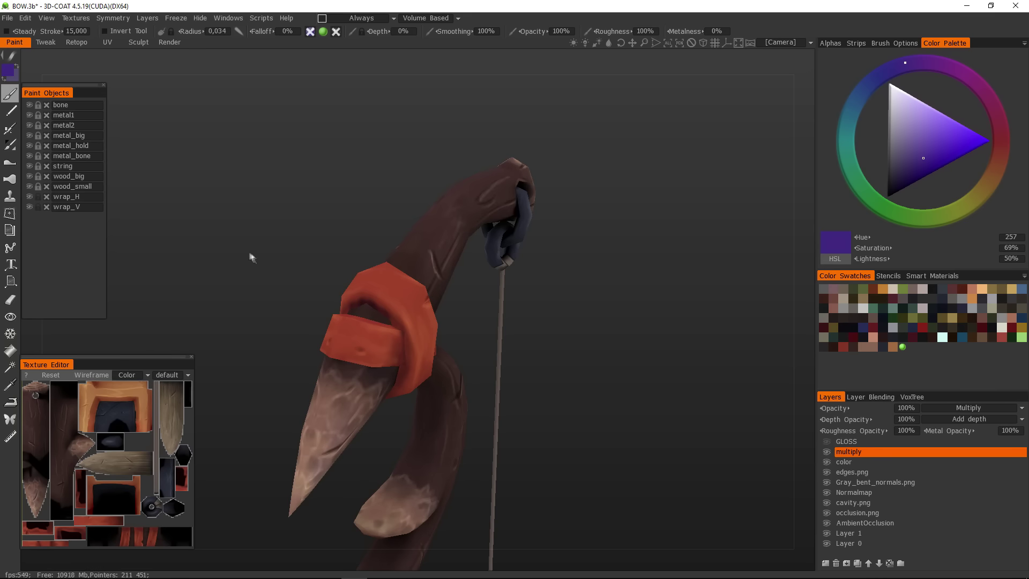
click(30, 186)
middle_drag(290, 223, 384, 286)
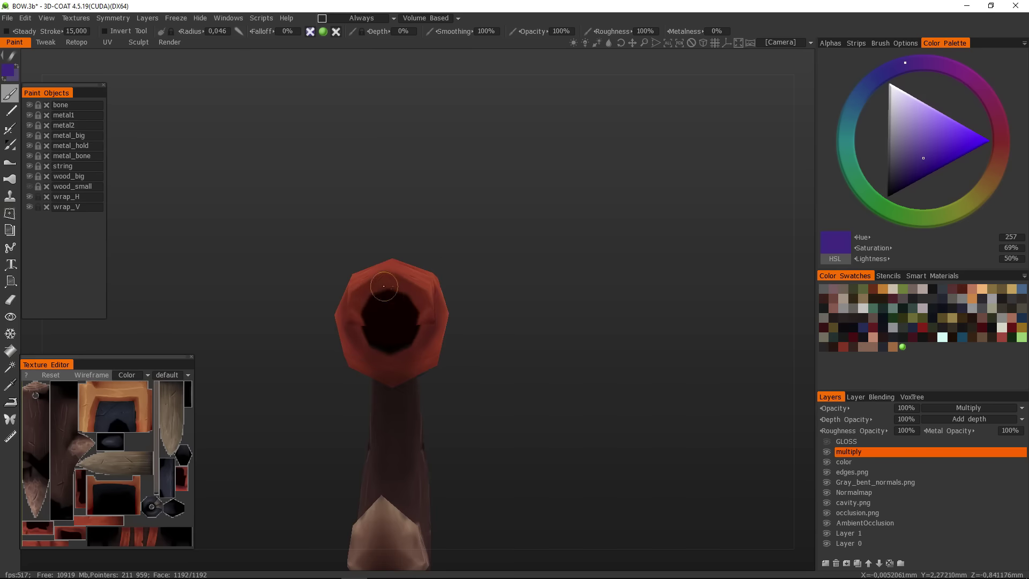
middle_drag(423, 314, 394, 287)
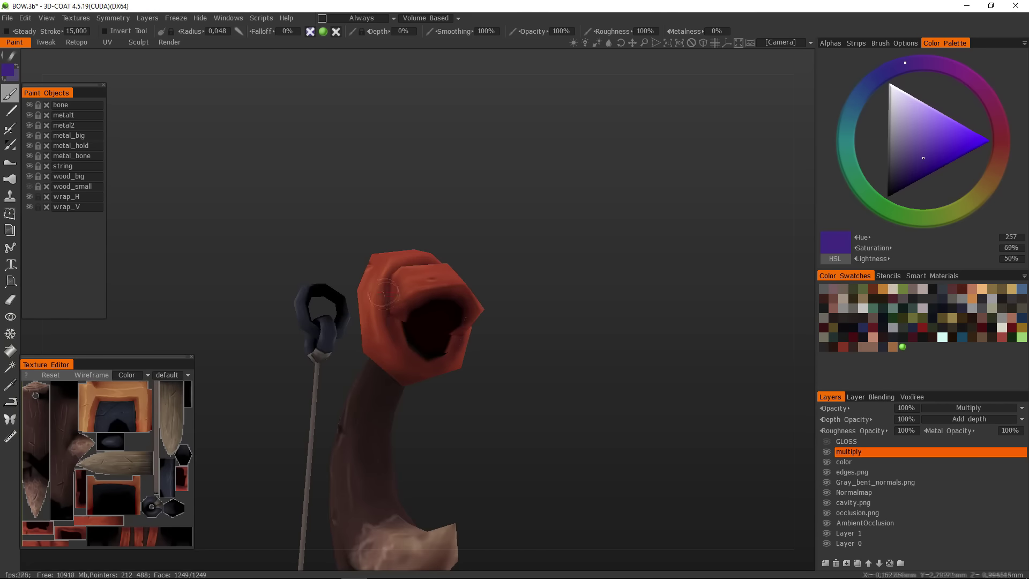
mouse_move(424, 356)
middle_down()
mouse_move(570, 414)
mouse_move(484, 277)
middle_up()
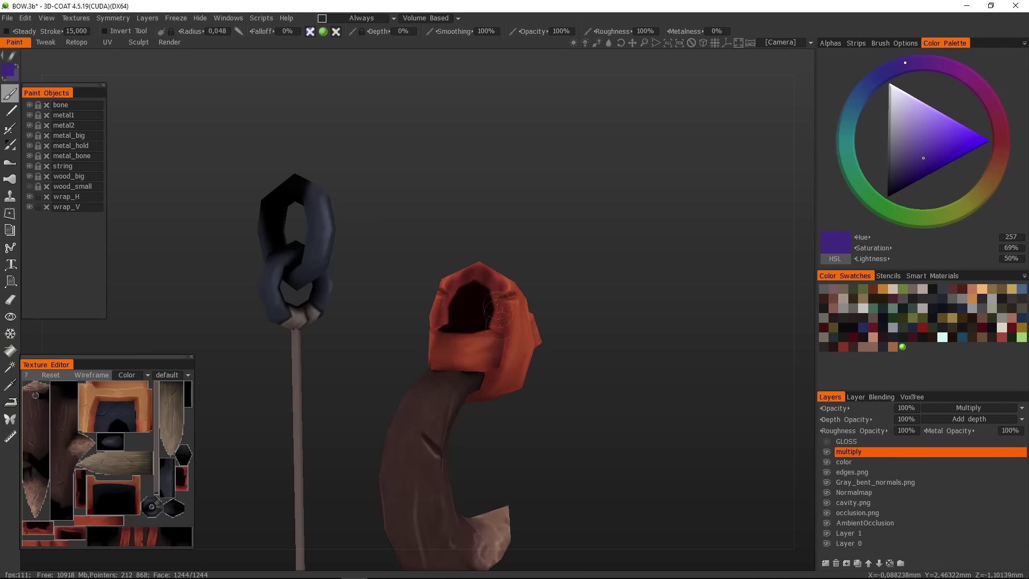
- Orbit around the bow tip, red wrap and lower limb to both side views
mouse_move(485, 385)
middle_down()
mouse_move(515, 375)
mouse_move(481, 351)
mouse_move(429, 338)
middle_up()
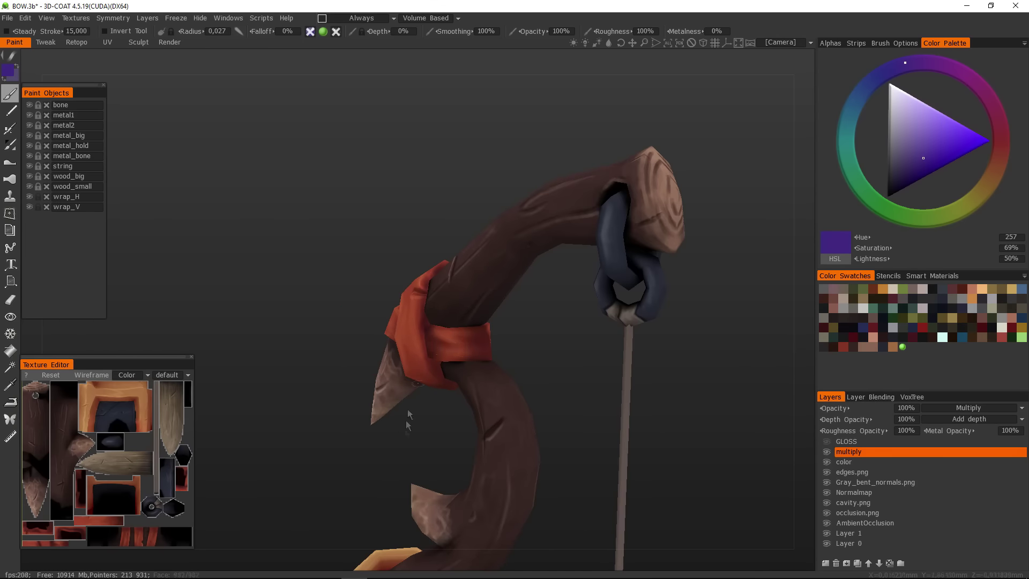
middle_drag(408, 414, 393, 372)
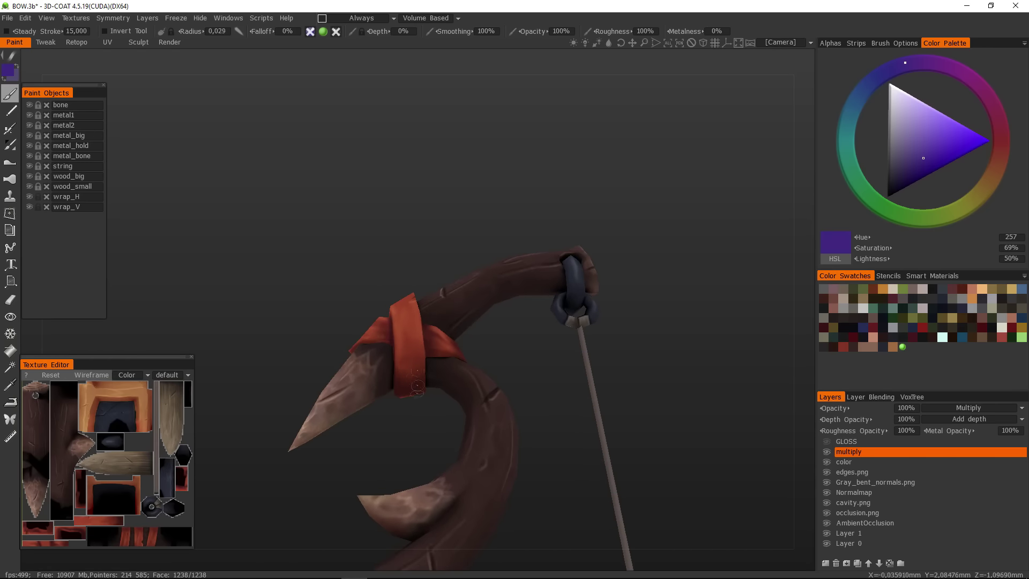
middle_drag(410, 359, 533, 315)
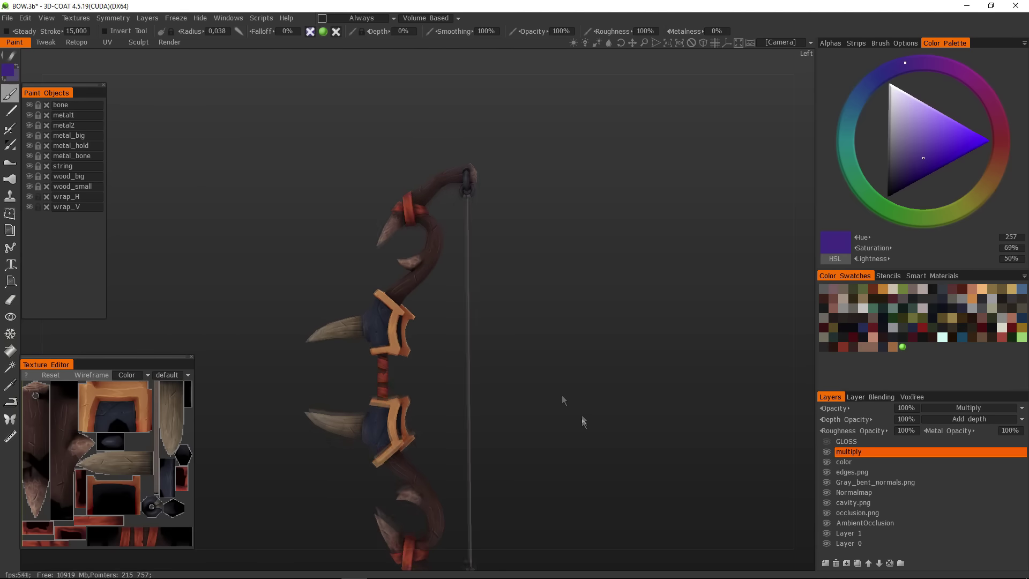
middle_drag(588, 388, 444, 375)
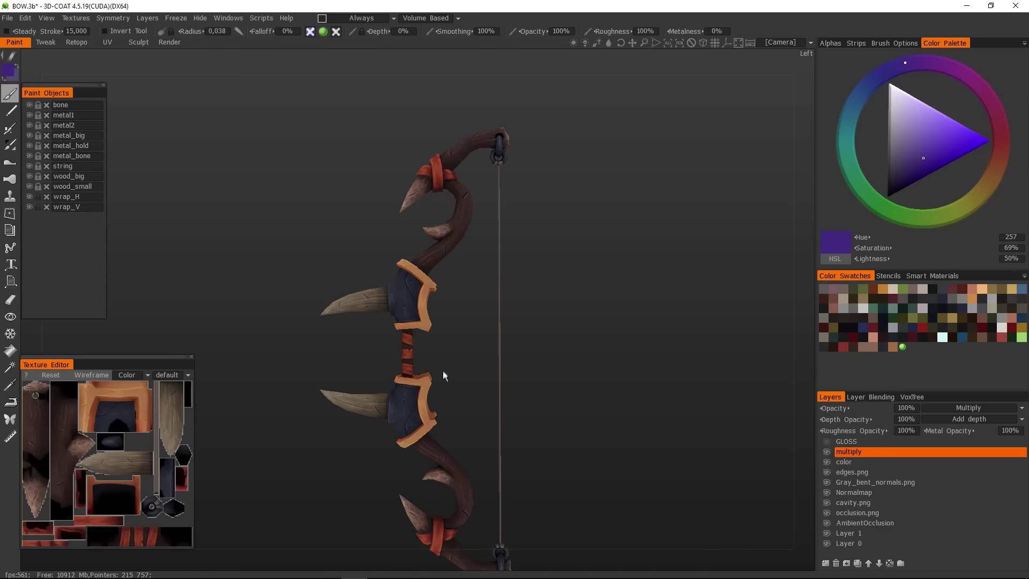
mouse_move(504, 326)
middle_down()
mouse_move(542, 349)
mouse_move(531, 349)
mouse_move(536, 375)
mouse_move(727, 357)
mouse_move(558, 414)
mouse_move(472, 372)
mouse_move(493, 363)
mouse_move(499, 386)
mouse_move(506, 345)
mouse_move(493, 348)
mouse_move(507, 315)
middle_up()
scroll(551, 401, up, 6)
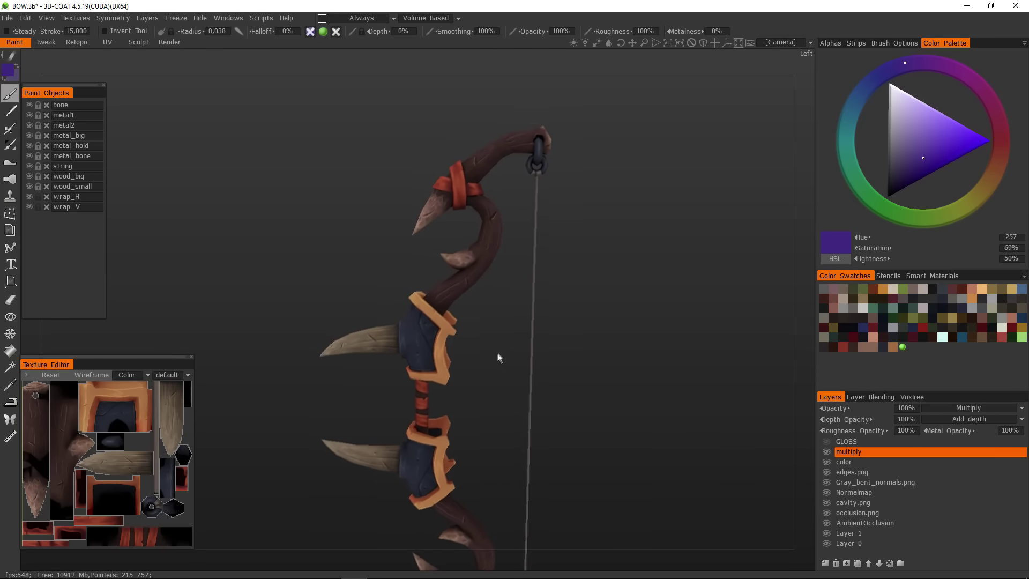
- Add a new paint layer above multiply and bring up its blending choices
click(839, 534)
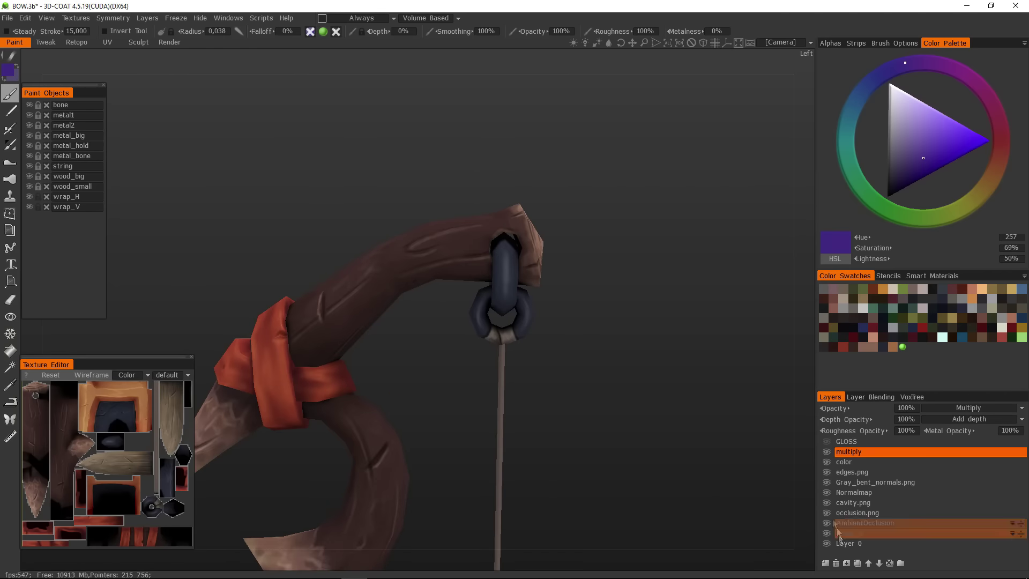
click(825, 563)
click(969, 408)
click(960, 214)
click(890, 95)
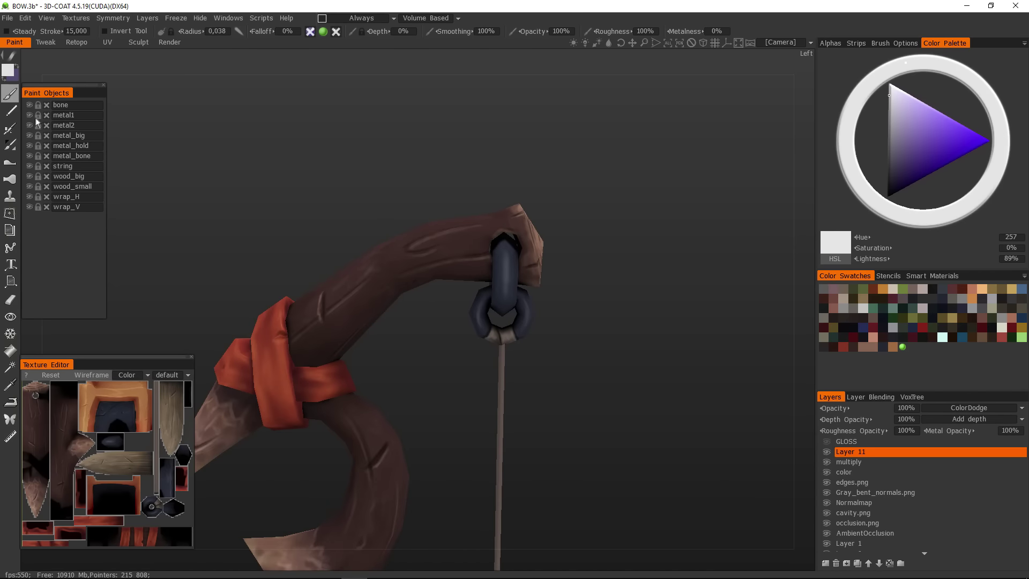
drag(37, 122, 38, 115)
mouse_move(505, 253)
mouse_down()
mouse_move(574, 328)
mouse_move(483, 362)
mouse_up()
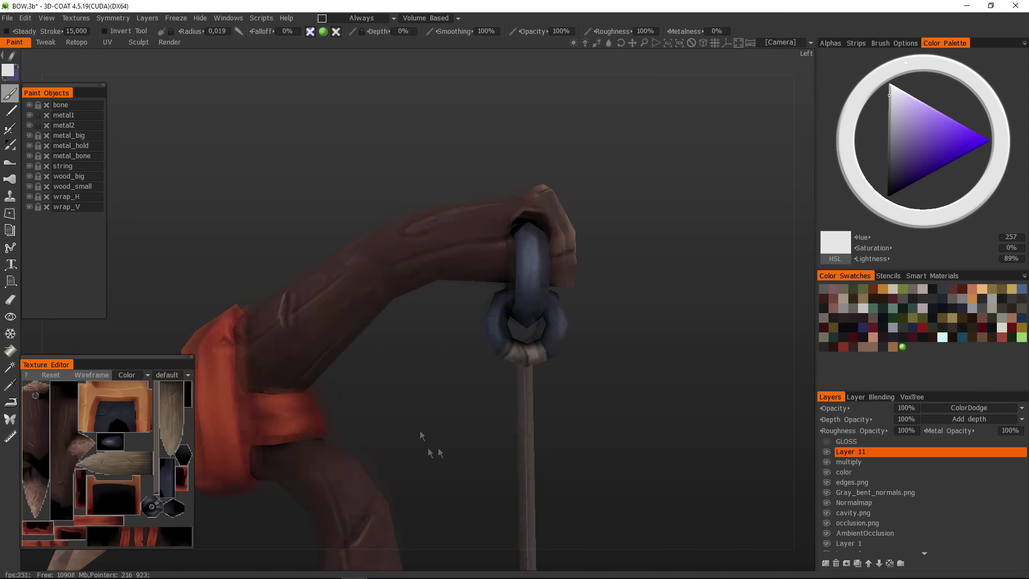
right_drag(420, 432, 87, 235)
scroll(417, 307, up, 5)
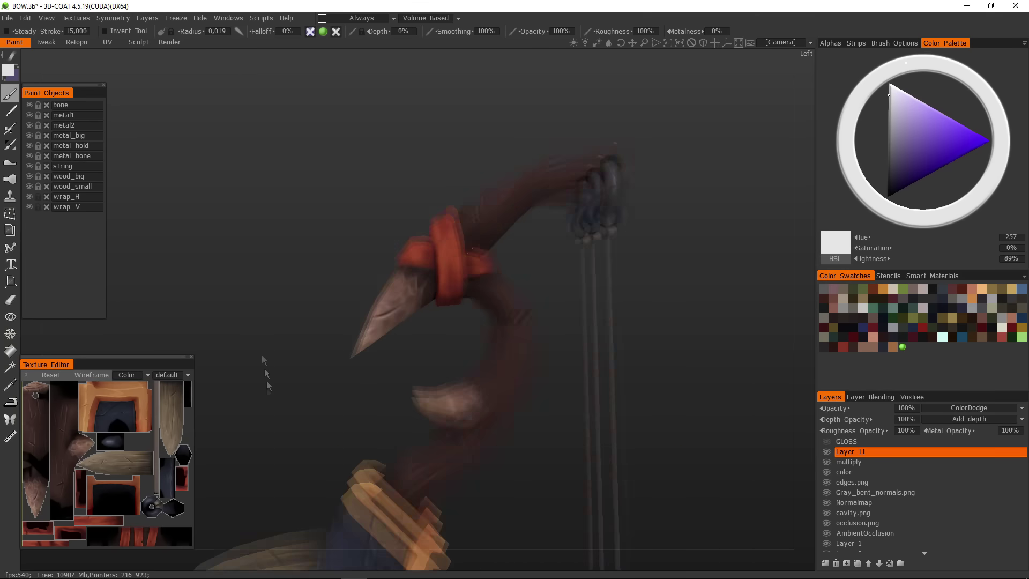
right_drag(434, 300, 437, 258)
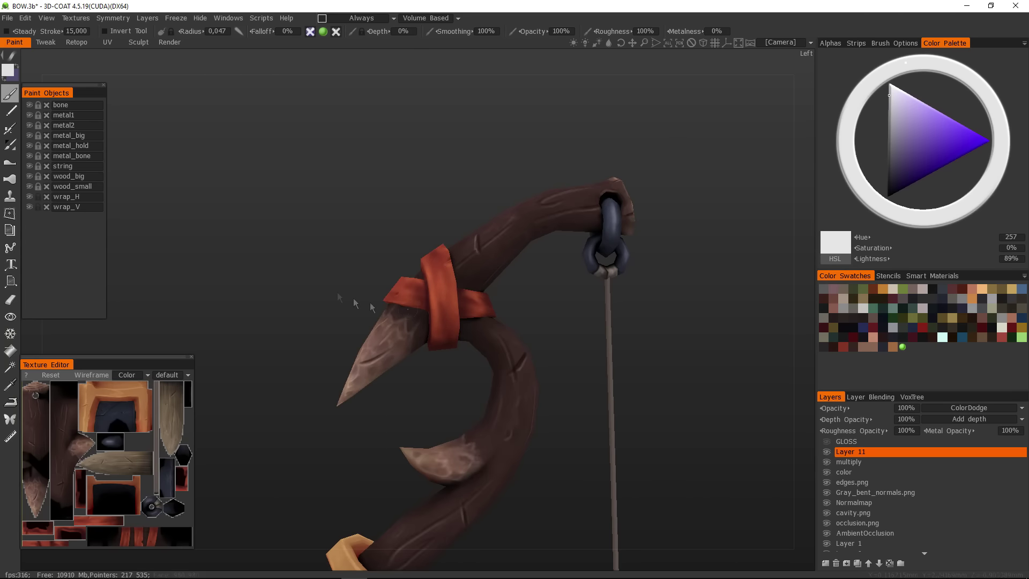
mouse_move(372, 308)
mouse_down()
mouse_move(438, 261)
mouse_move(375, 225)
mouse_move(321, 171)
mouse_move(254, 337)
mouse_up()
scroll(219, 320, up, 5)
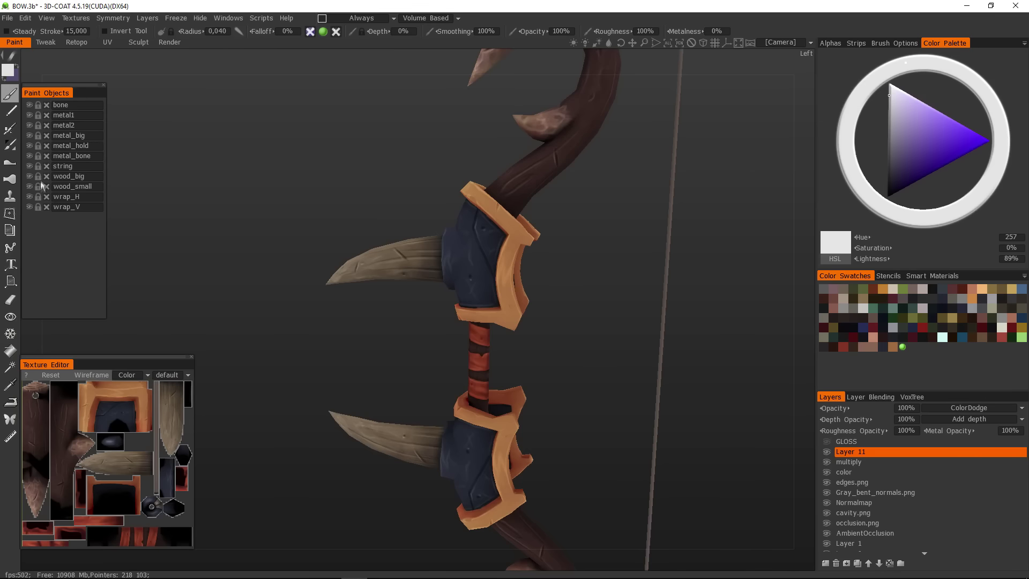
scroll(356, 427, up, 6)
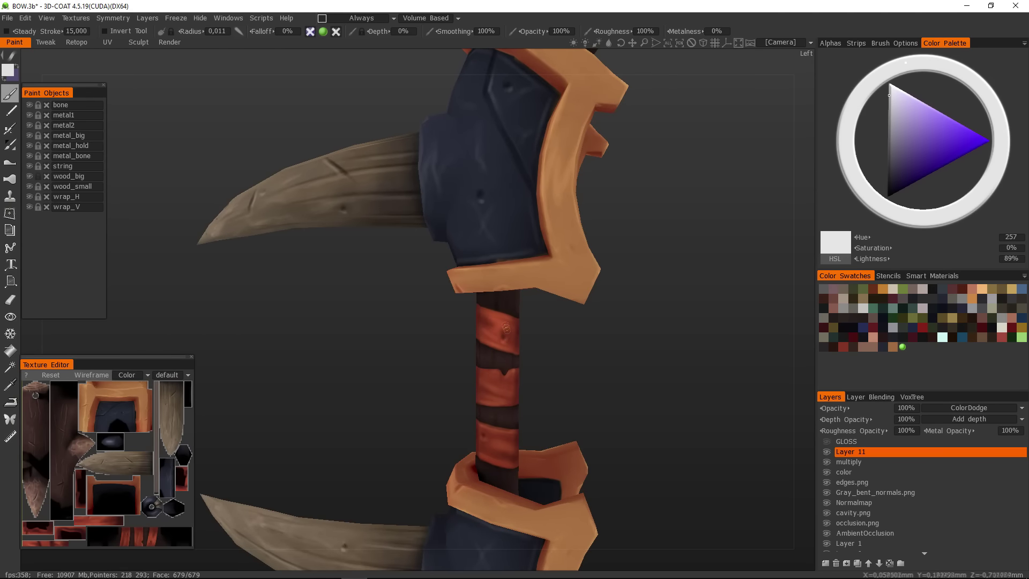
drag(504, 377, 492, 378)
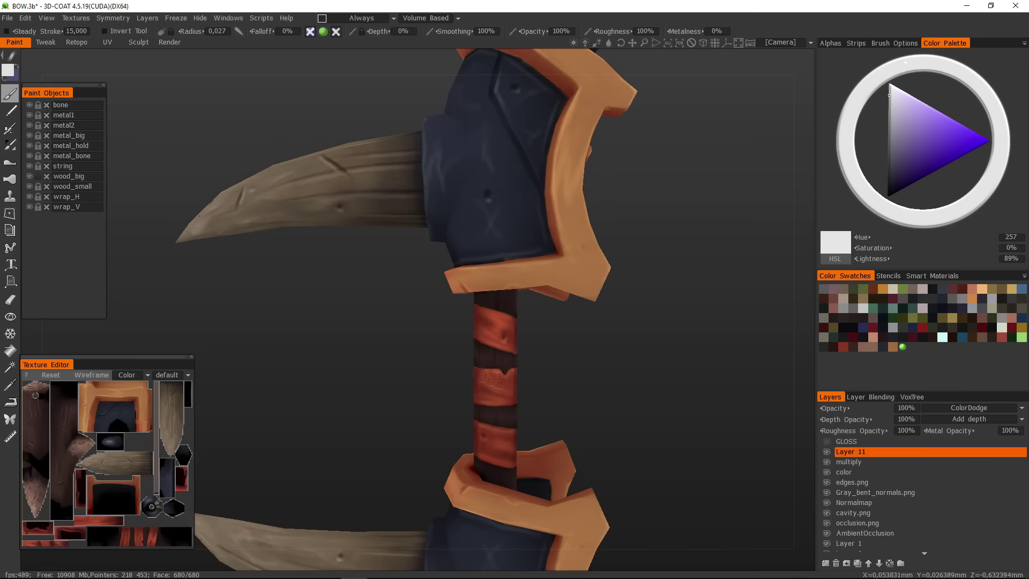
scroll(501, 321, down, 10)
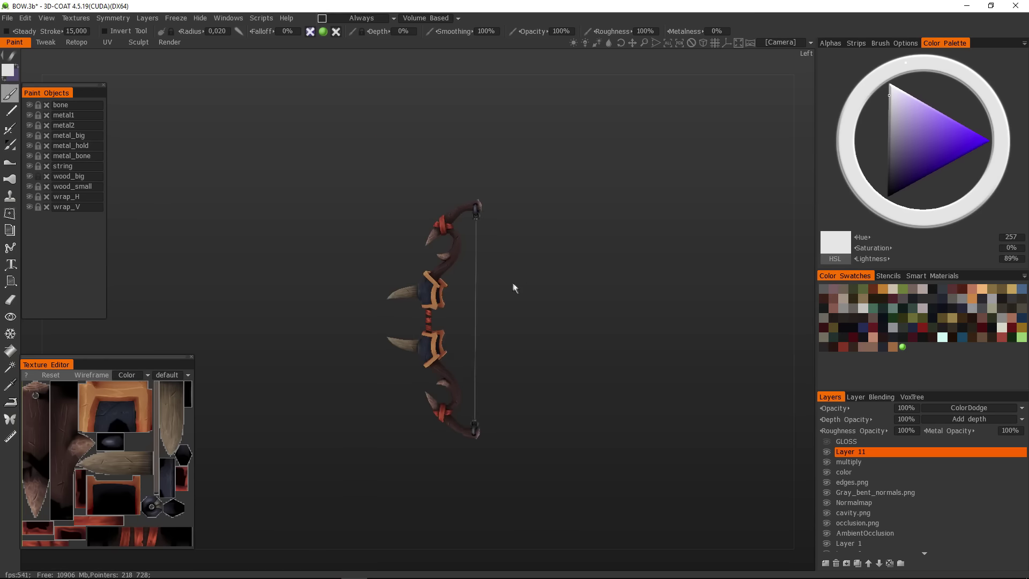
scroll(512, 288, up, 10)
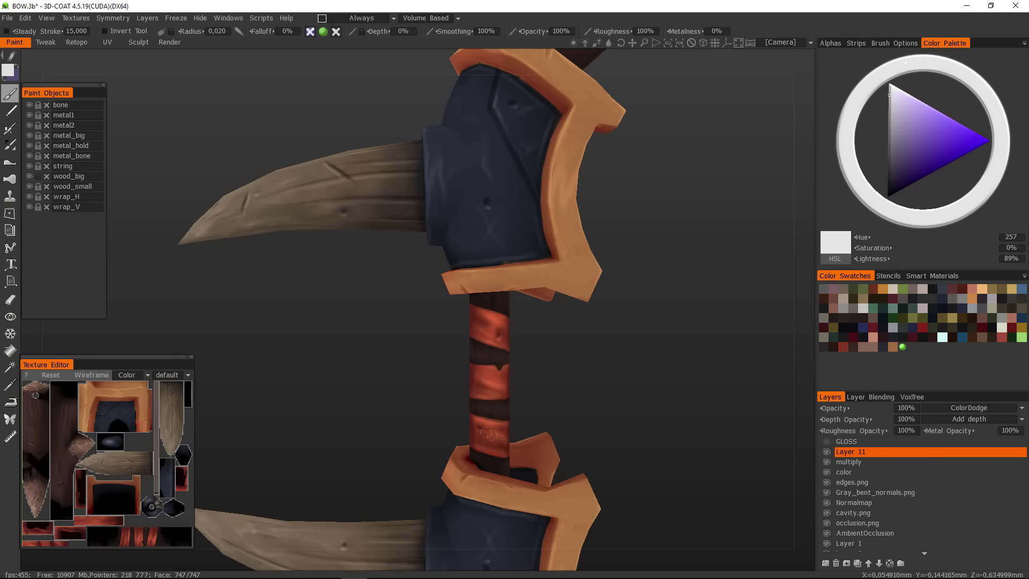
drag(488, 434, 489, 440)
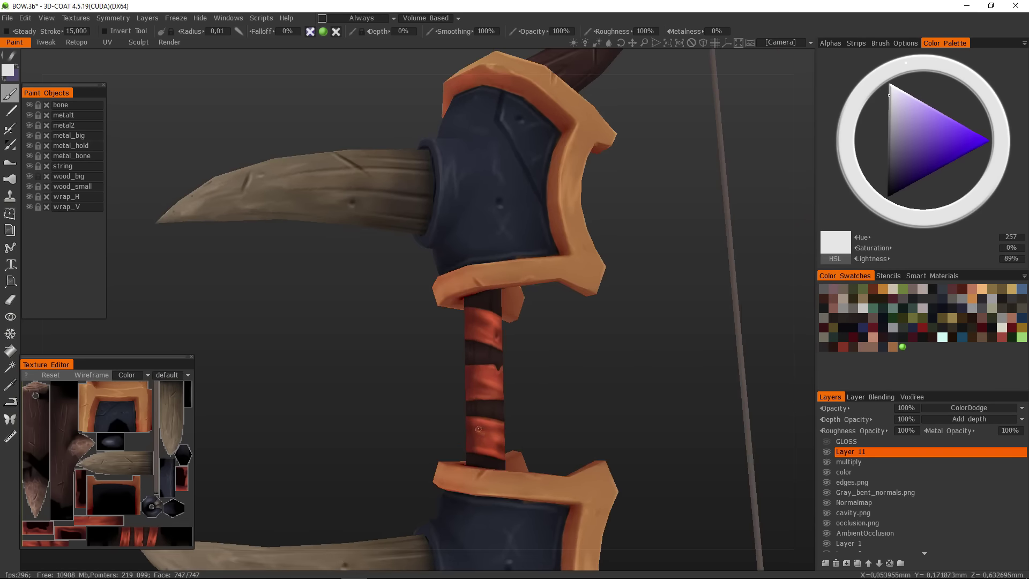
scroll(638, 423, down, 10)
scroll(622, 379, up, 12)
scroll(621, 379, up, 2)
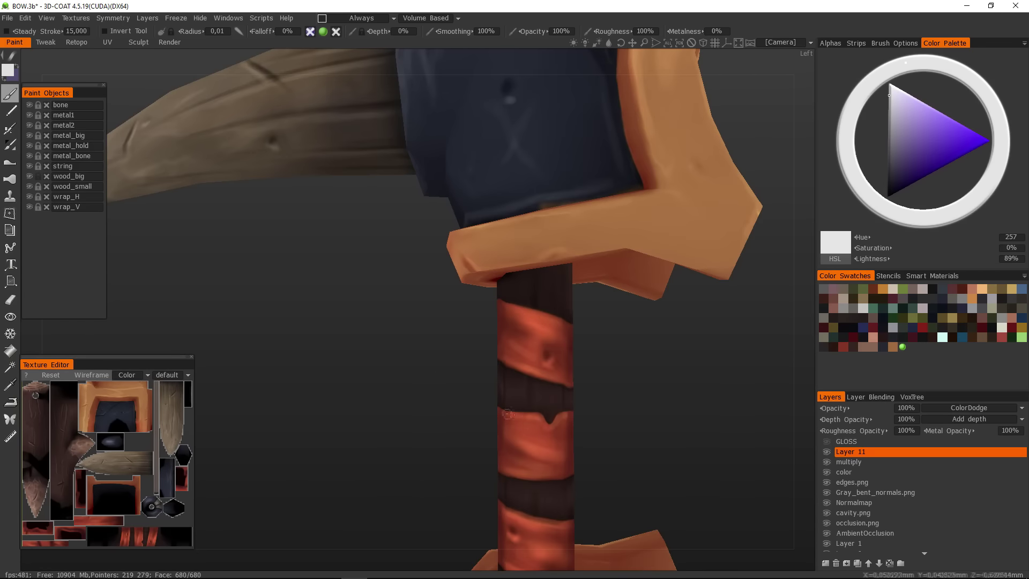
drag(509, 414, 568, 323)
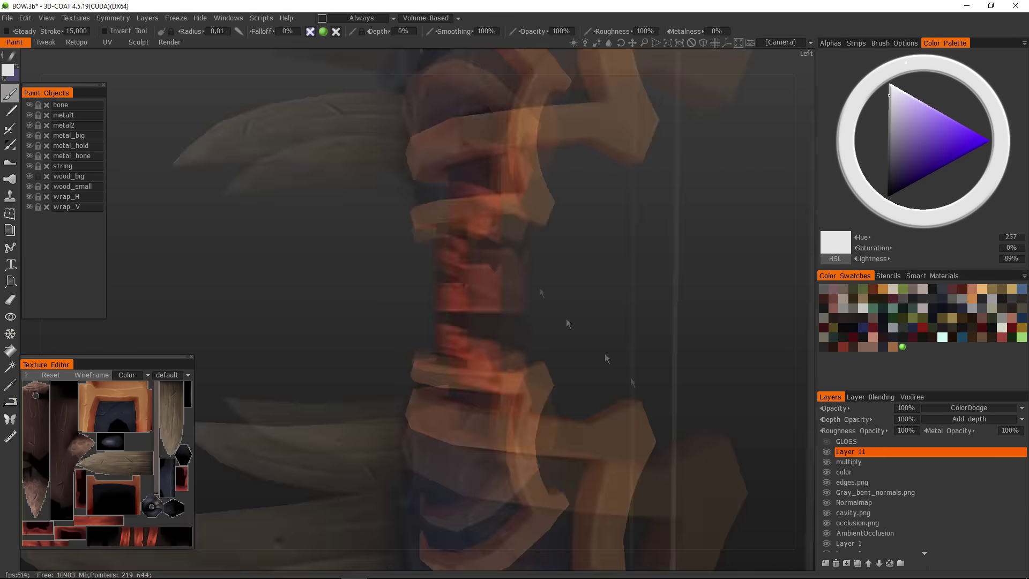
scroll(607, 359, down, 10)
drag(607, 359, 535, 285)
scroll(535, 284, up, 8)
key(e)
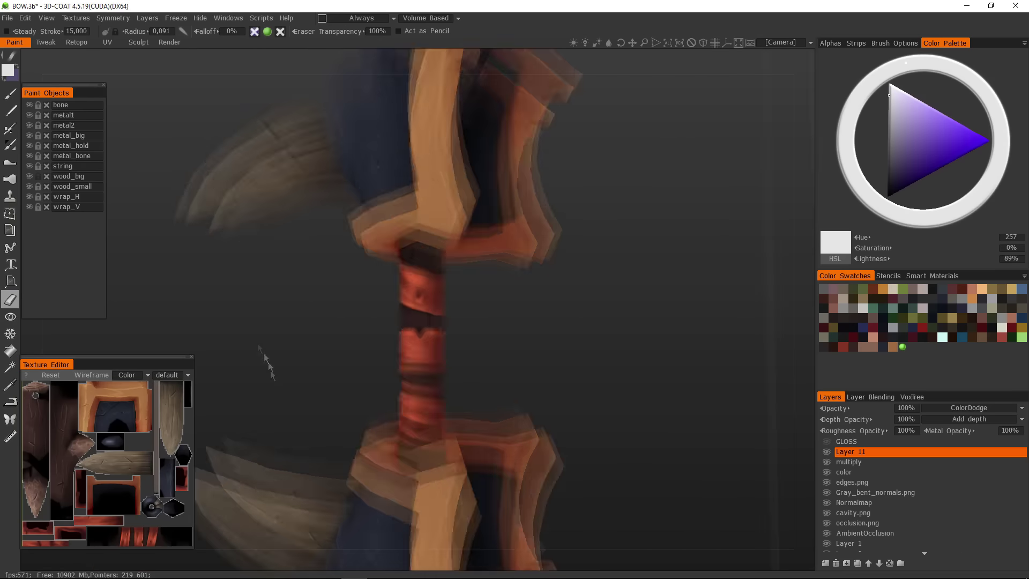
drag(268, 370, 401, 253)
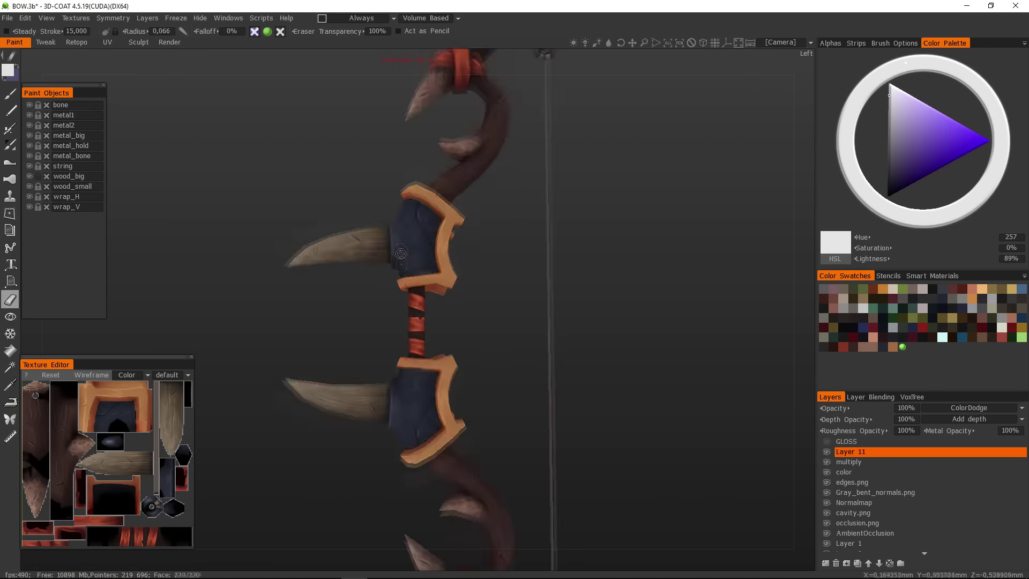
scroll(515, 315, down, 5)
drag(515, 315, 549, 462)
scroll(584, 440, up, 4)
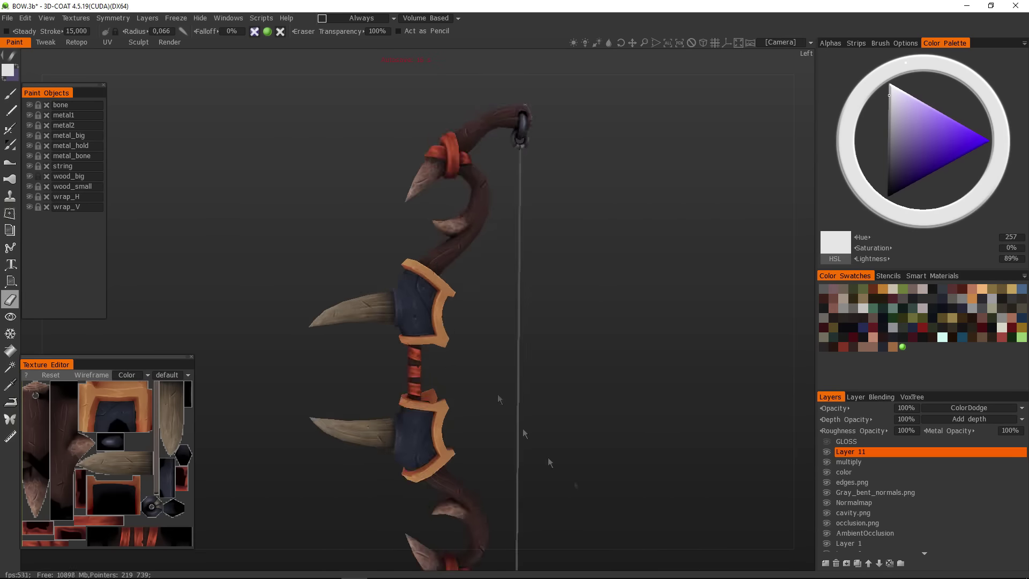
scroll(550, 462, down, 4)
scroll(586, 317, up, 1)
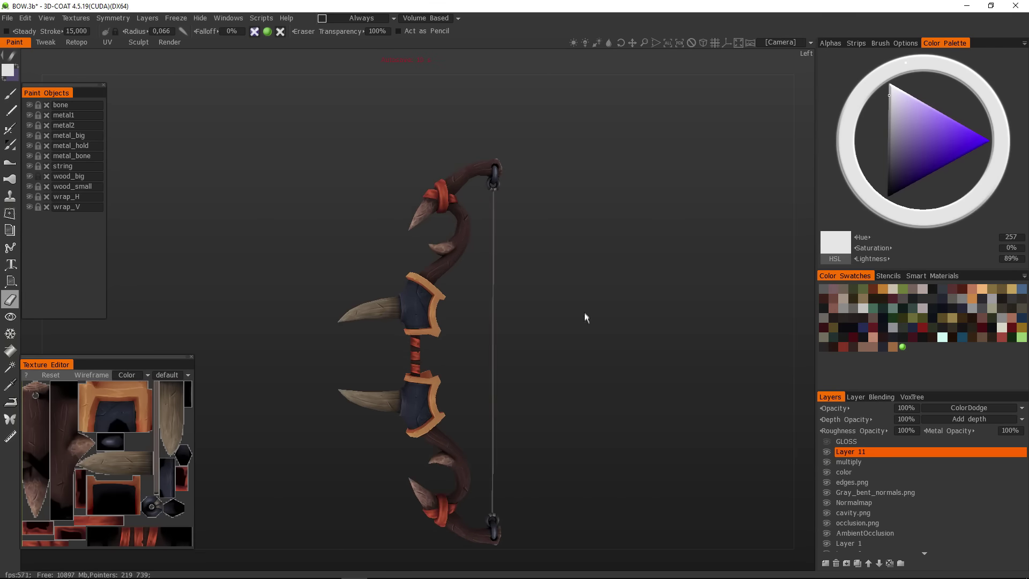
scroll(596, 260, up, 3)
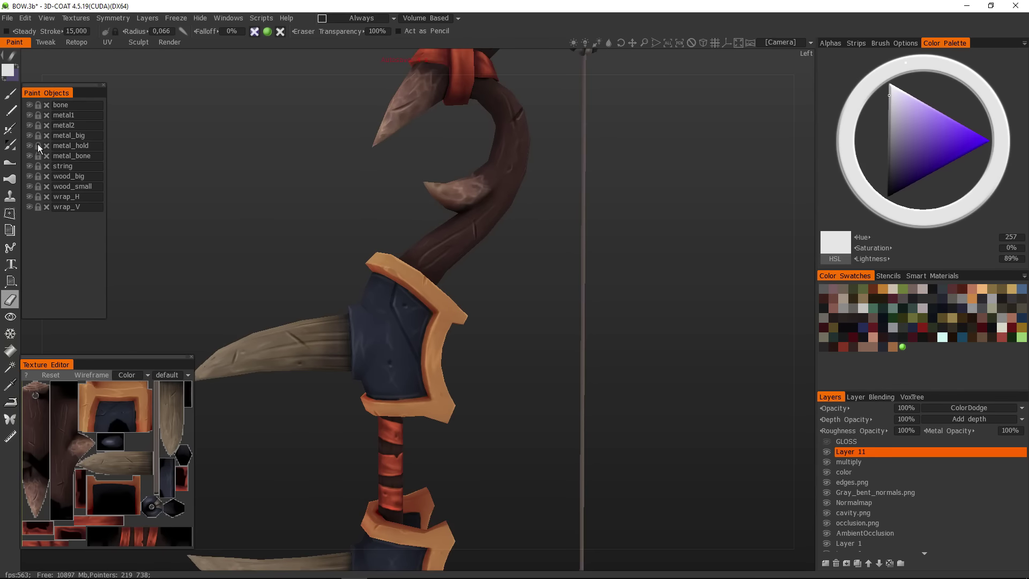
drag(308, 179, 308, 239)
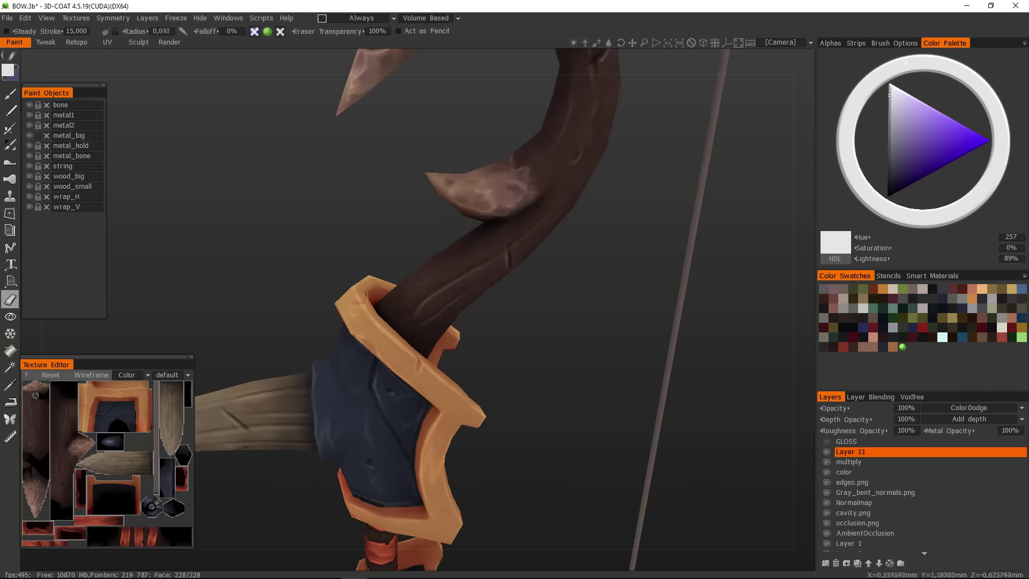
mouse_move(355, 297)
mouse_down()
mouse_move(347, 285)
mouse_move(375, 320)
mouse_up()
key(b)
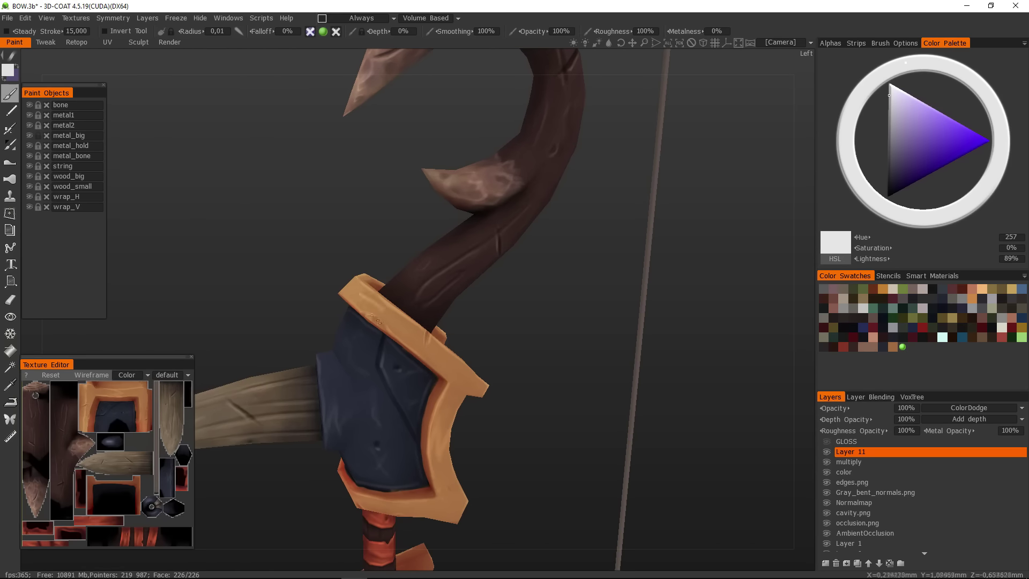
- Resize the brush finer while orbiting around the upper guard and grip
drag(355, 260, 367, 279)
right_drag(367, 279, 359, 278)
drag(359, 279, 374, 292)
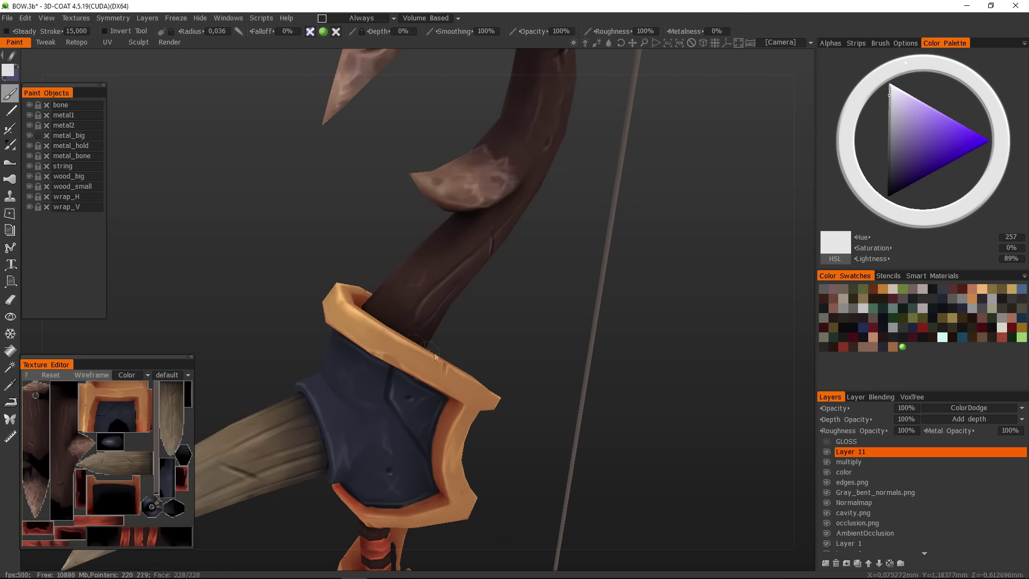
mouse_move(435, 357)
mouse_down()
mouse_move(344, 304)
mouse_move(414, 336)
mouse_up()
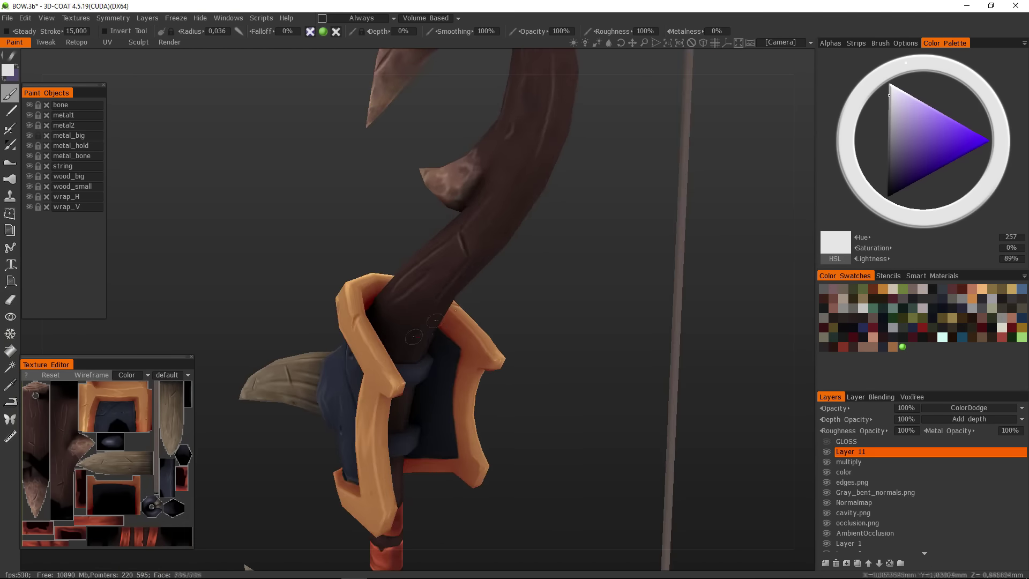
drag(399, 386, 385, 343)
right_drag(385, 343, 378, 336)
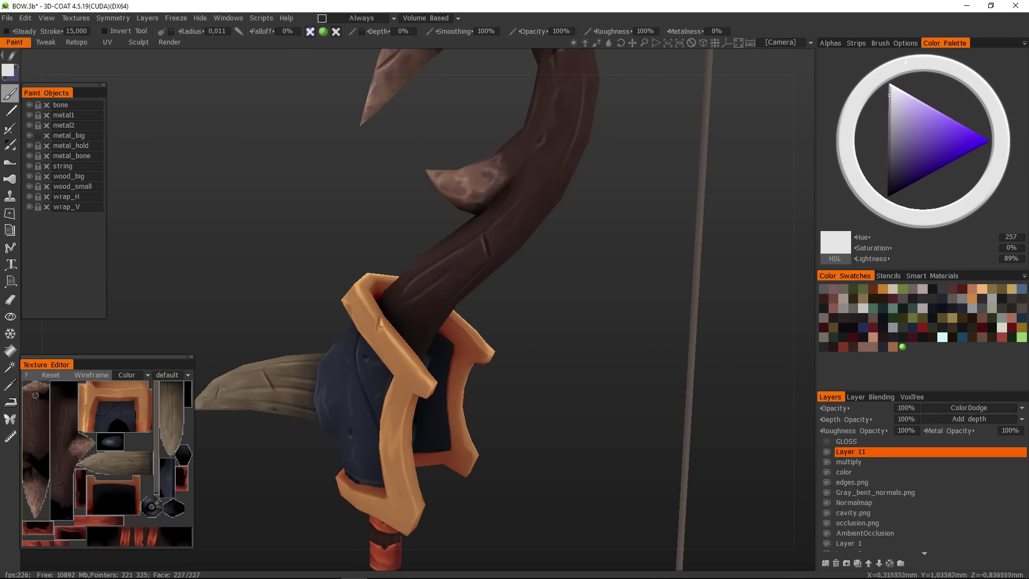
drag(504, 343, 447, 299)
drag(437, 352, 396, 279)
right_drag(396, 279, 401, 276)
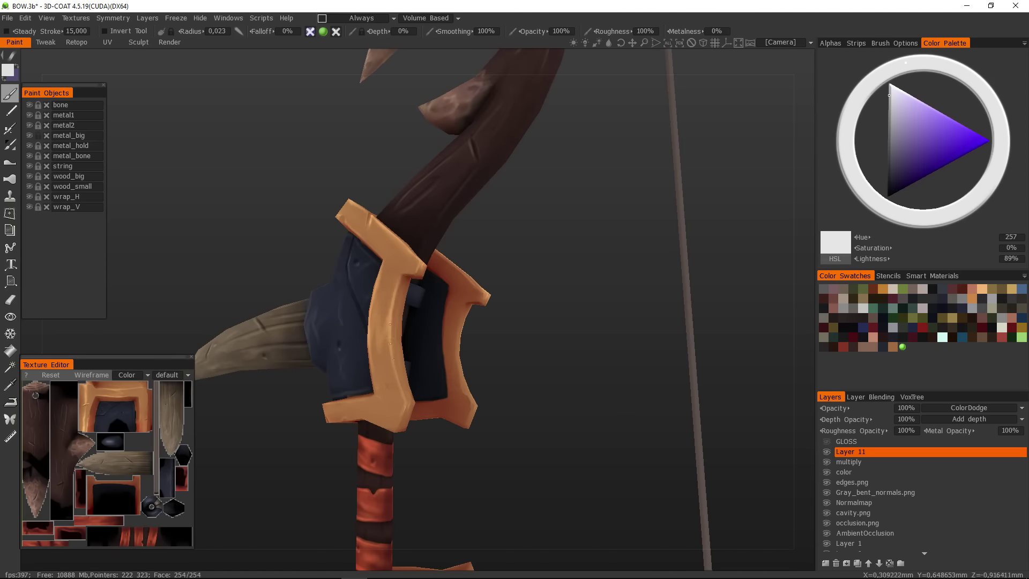
drag(483, 332, 499, 348)
right_drag(499, 349, 493, 346)
drag(493, 346, 536, 343)
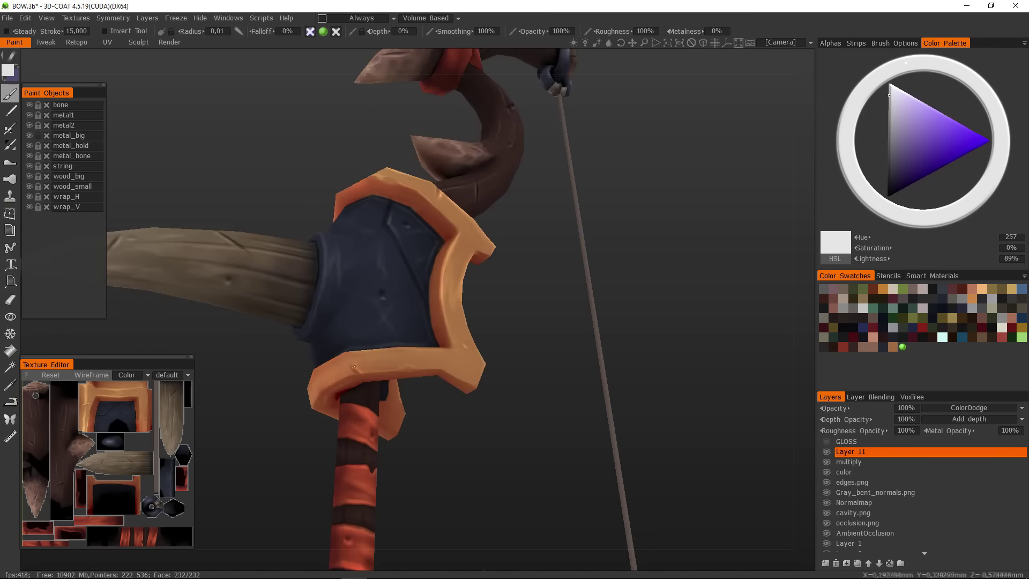
right_drag(420, 413, 424, 412)
mouse_move(423, 412)
mouse_down()
mouse_move(366, 317)
mouse_move(298, 372)
mouse_up()
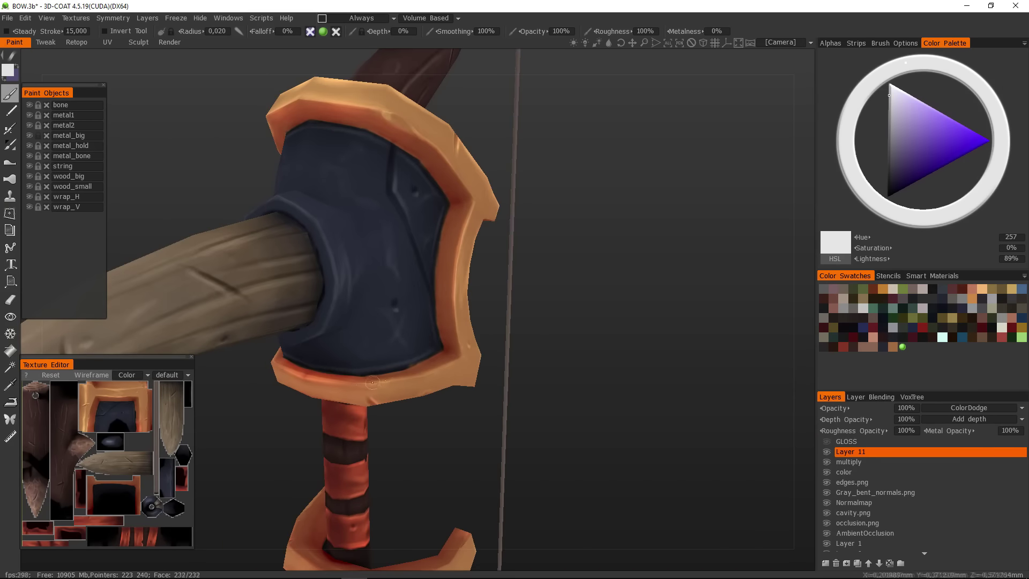
drag(372, 383, 510, 294)
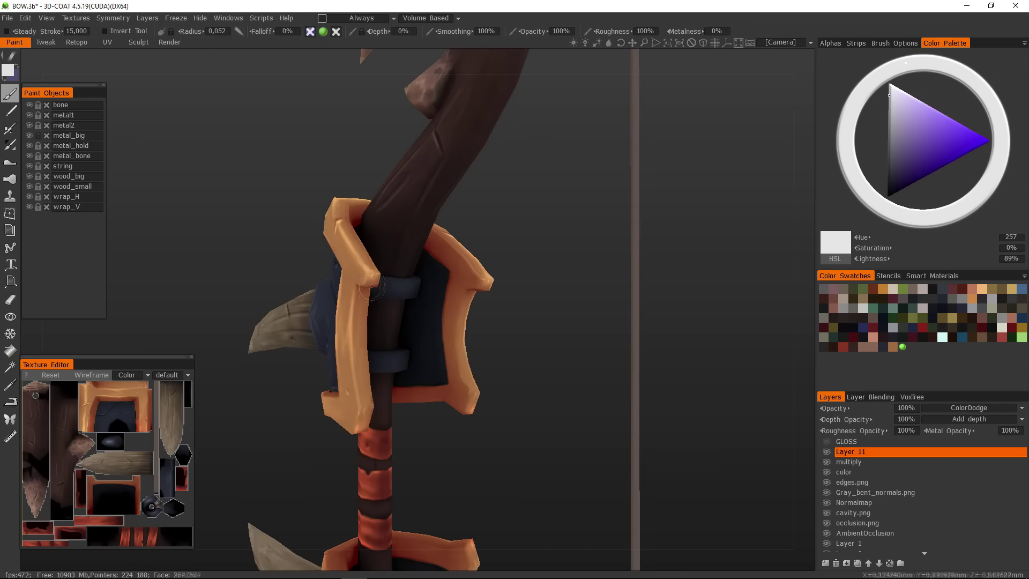
drag(375, 268, 436, 436)
drag(481, 397, 552, 395)
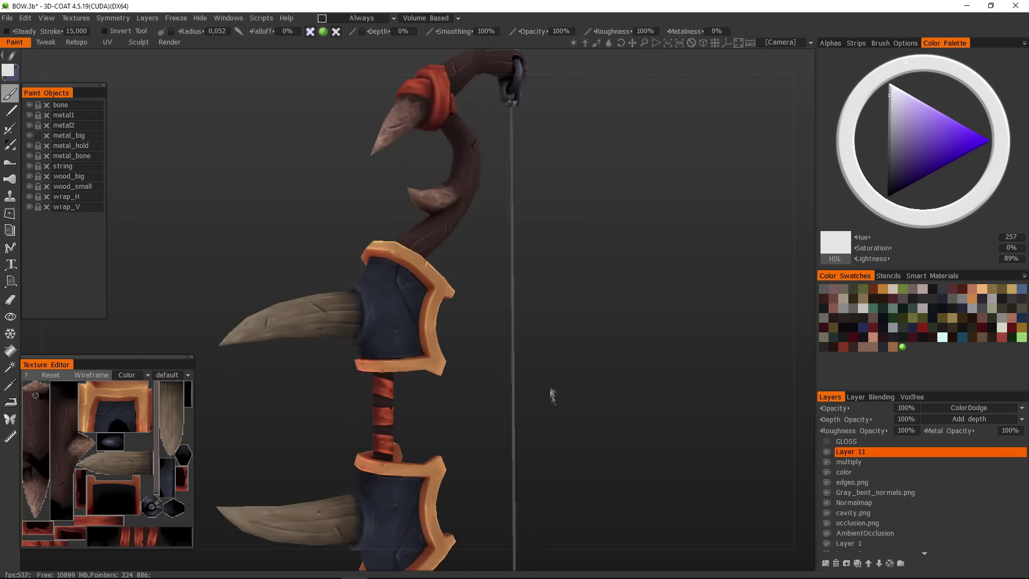
right_drag(552, 396, 498, 387)
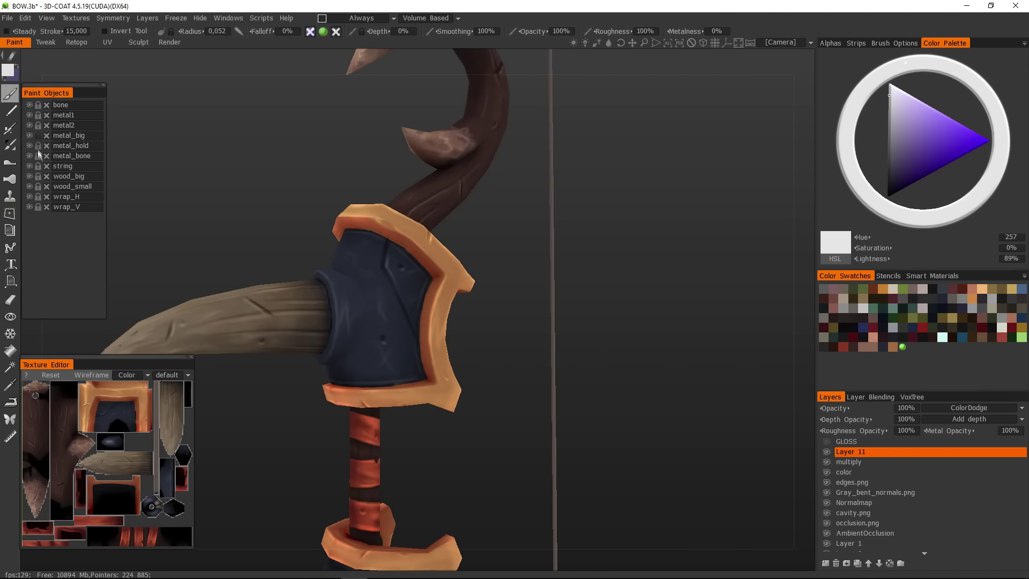
- Shrink the brush to a small size and frame the grip and spike
drag(39, 155, 368, 298)
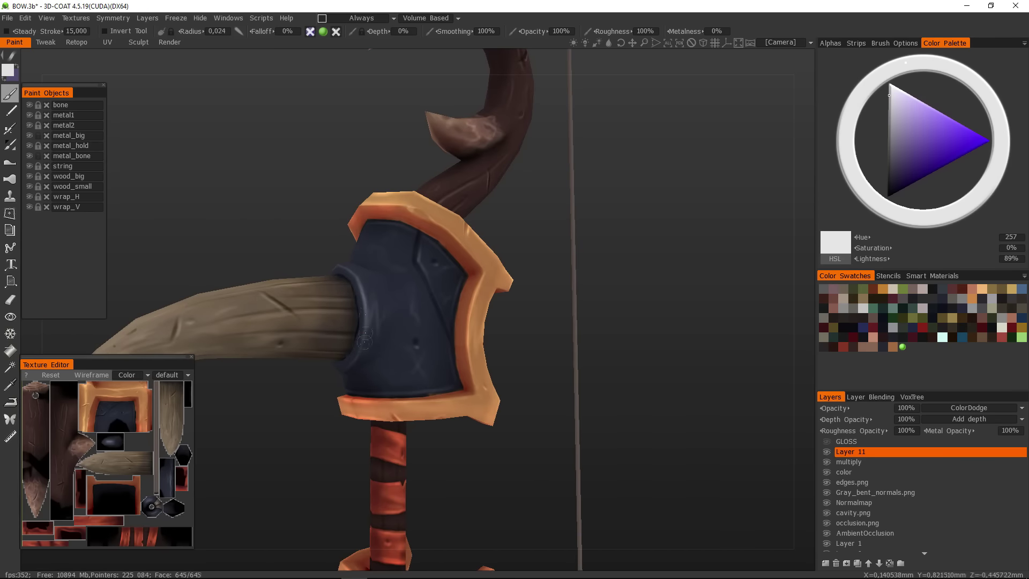
key(bracketleft)
key(bracketleft)
key(bracketleft)
alt+drag(421, 265, 545, 240)
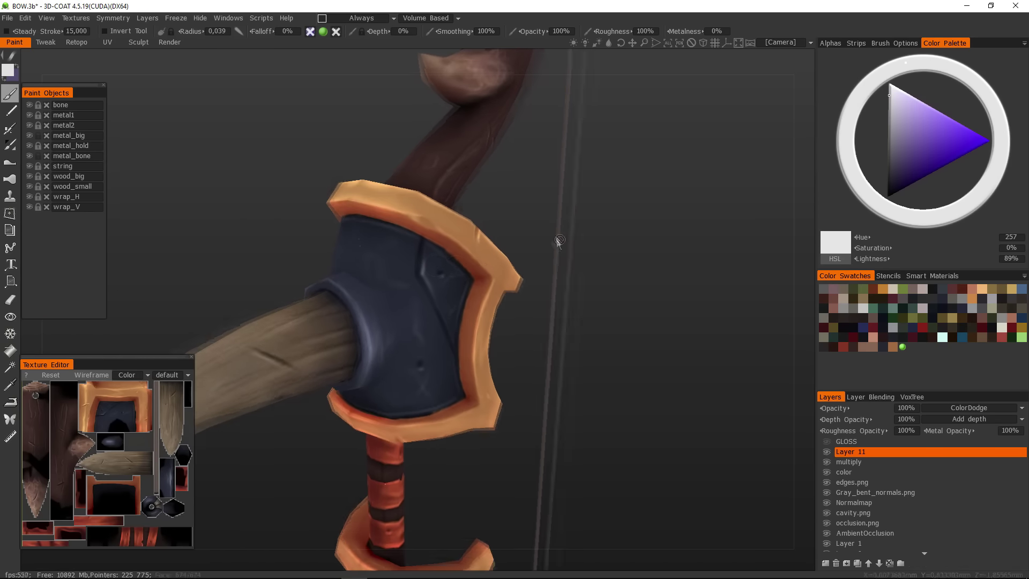
alt+drag(531, 372, 492, 268)
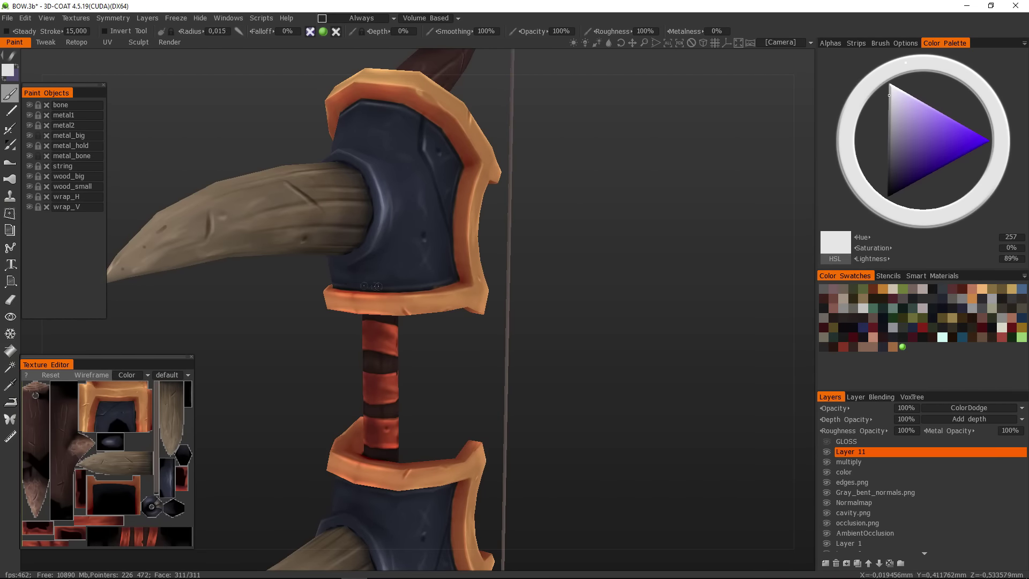
alt+drag(417, 287, 434, 195)
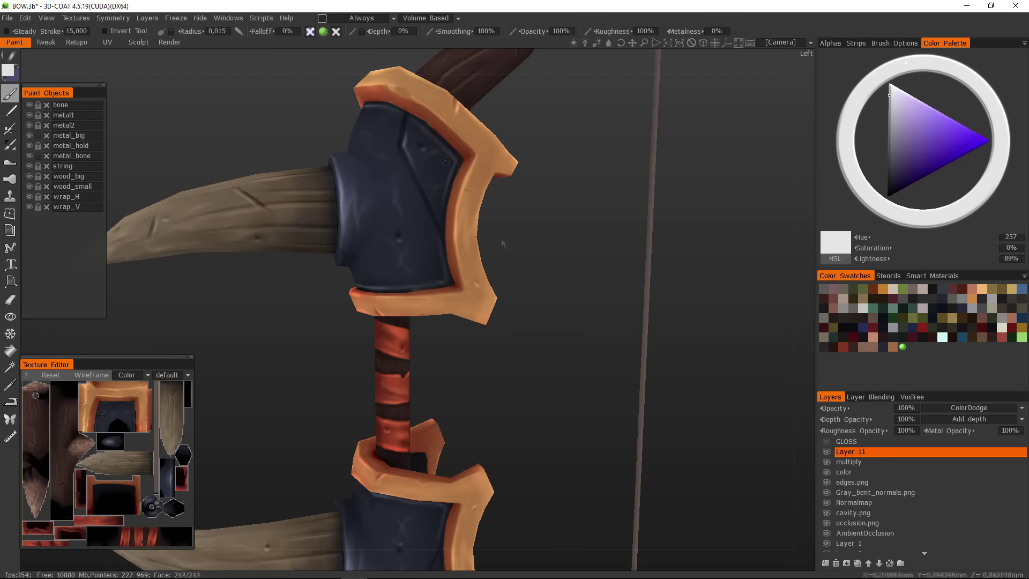
scroll(503, 244, down, 6)
scroll(412, 262, up, 6)
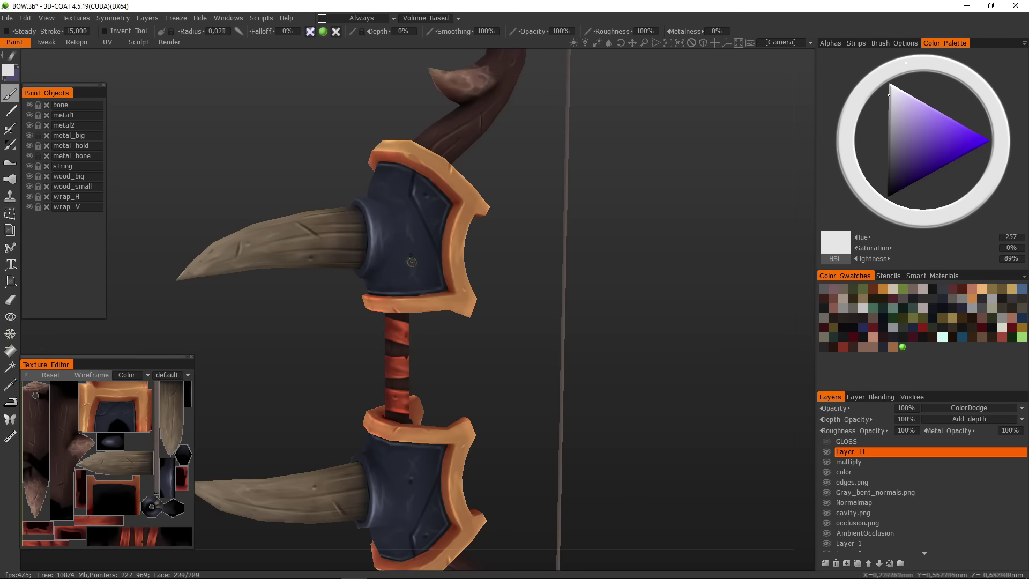
alt+drag(436, 235, 376, 193)
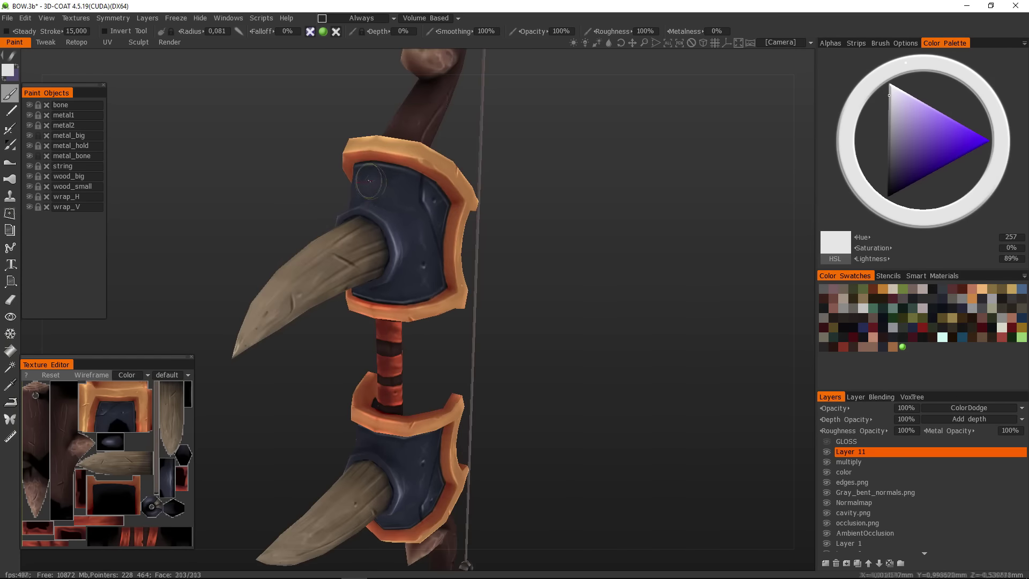
scroll(377, 280, up, 2)
scroll(489, 275, down, 5)
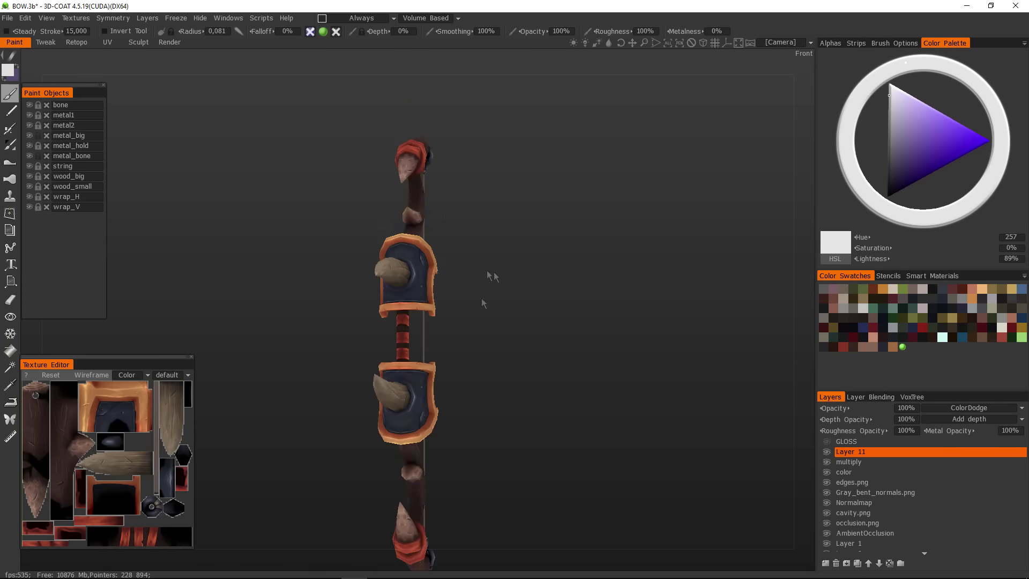
scroll(489, 275, up, 5)
scroll(483, 299, down, 6)
alt+drag(483, 299, 523, 294)
scroll(568, 343, up, 4)
alt+drag(603, 382, 363, 361)
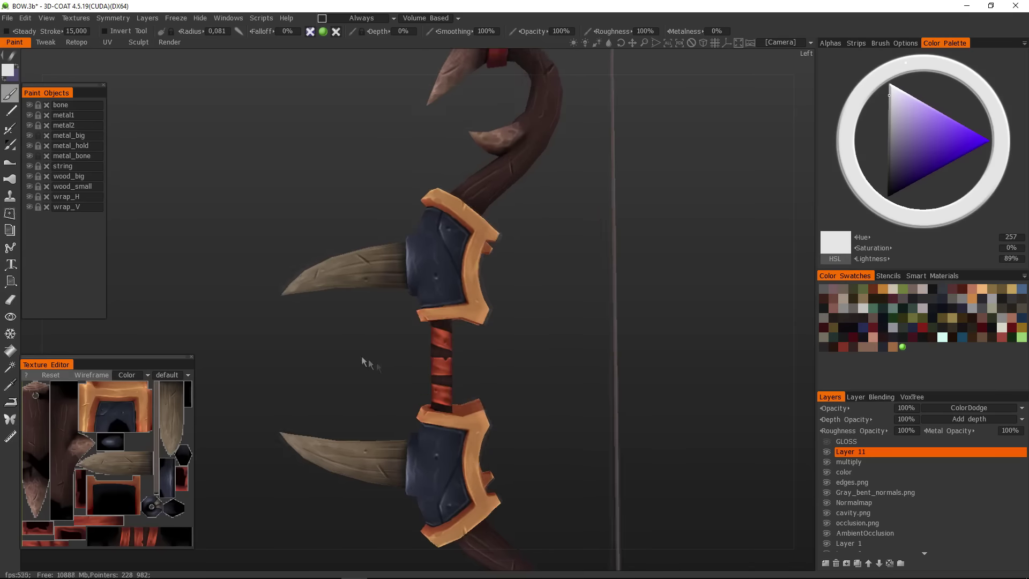
scroll(282, 354, up, 4)
- Unlock the bone paint object so it can be painted
click(38, 105)
mouse_move(215, 225)
alt+mouse_down()
mouse_move(345, 283)
mouse_move(370, 274)
alt+mouse_up()
scroll(370, 273, down, 3)
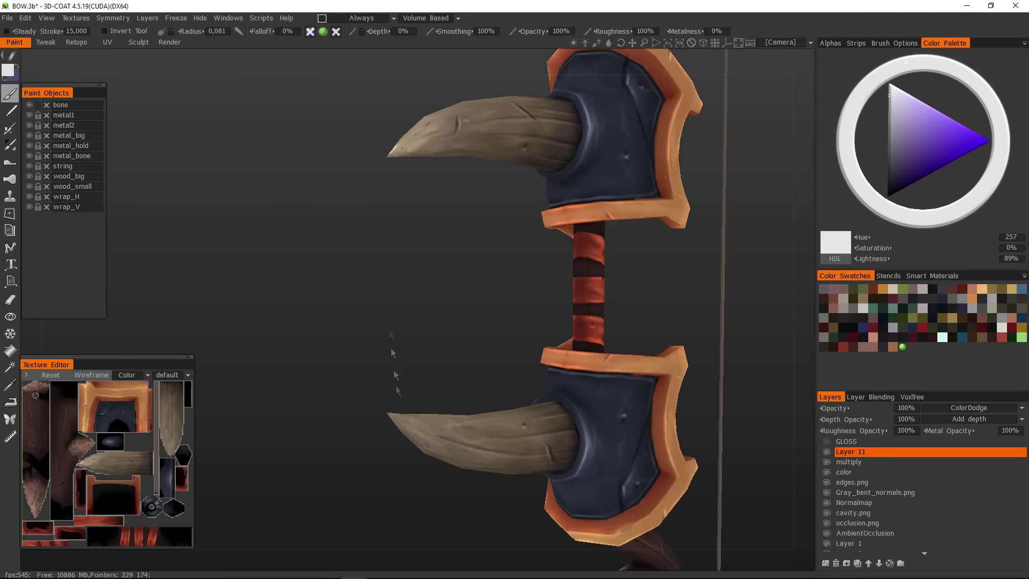
alt+drag(390, 356, 578, 326)
scroll(606, 338, down, 4)
scroll(409, 361, up, 6)
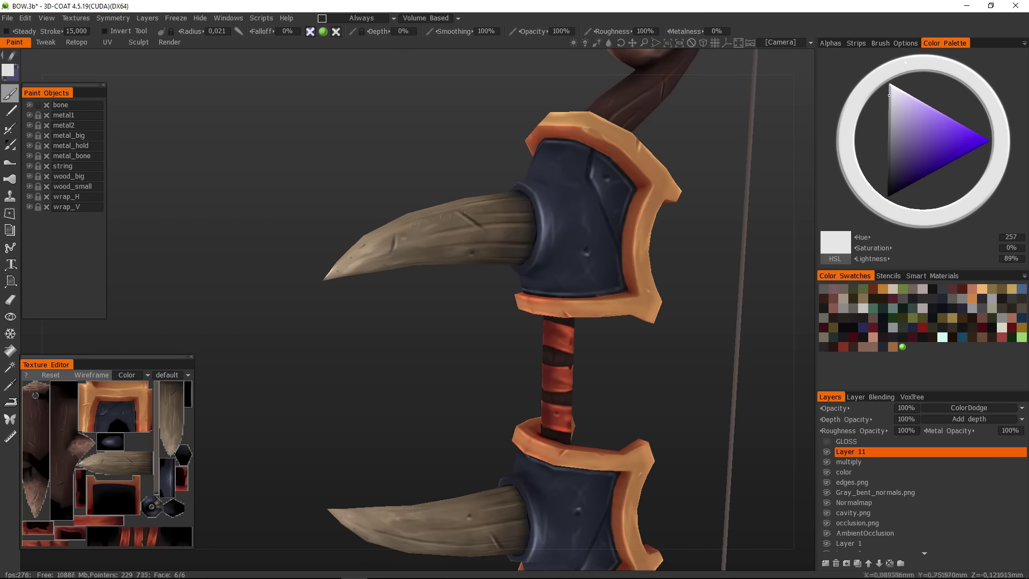
alt+drag(423, 221, 387, 378)
scroll(407, 252, down, 3)
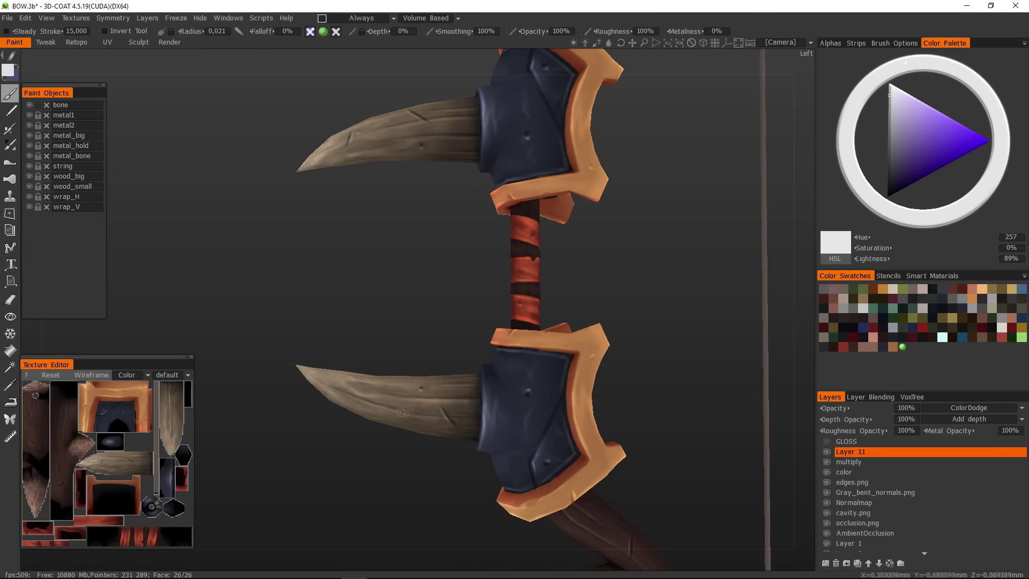
alt+drag(447, 423, 402, 416)
scroll(453, 302, up, 2)
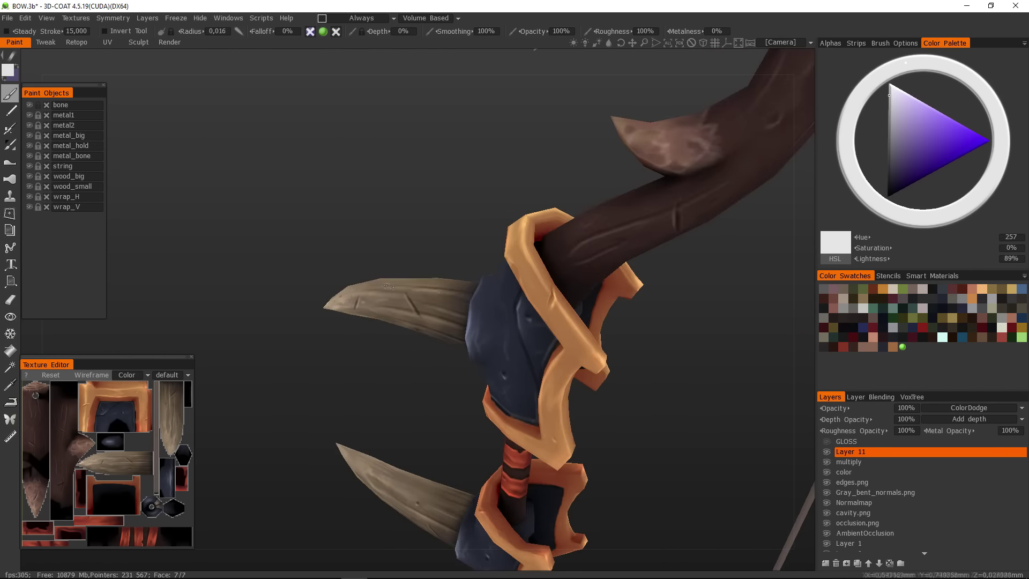
alt+drag(616, 533, 539, 385)
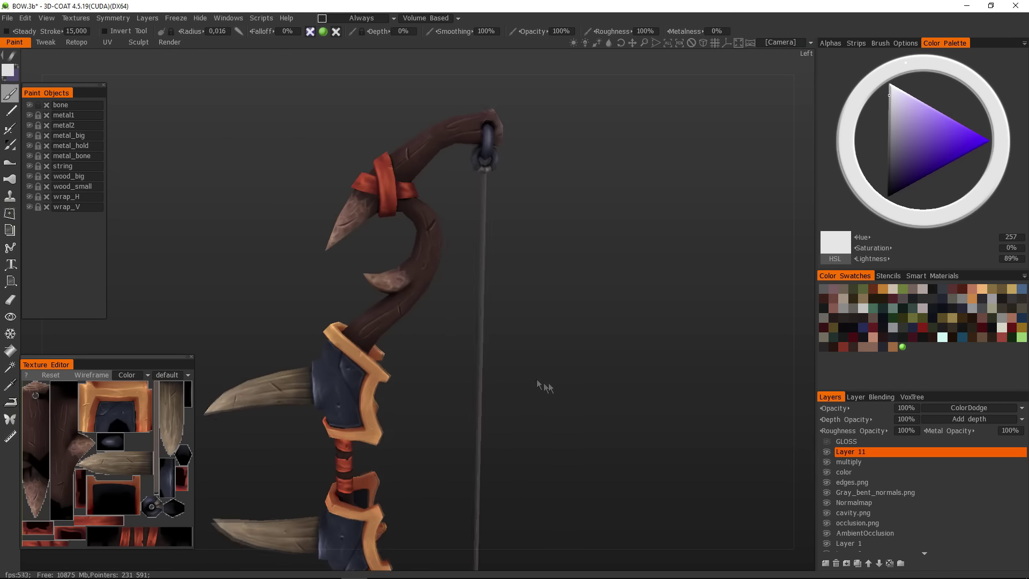
- Unlock the wood_big and wood_small paint objects
drag(38, 186, 38, 176)
mouse_move(179, 287)
alt+mouse_down()
mouse_move(276, 298)
mouse_move(322, 236)
mouse_move(346, 247)
mouse_move(356, 268)
mouse_move(396, 220)
alt+mouse_up()
scroll(396, 220, up, 5)
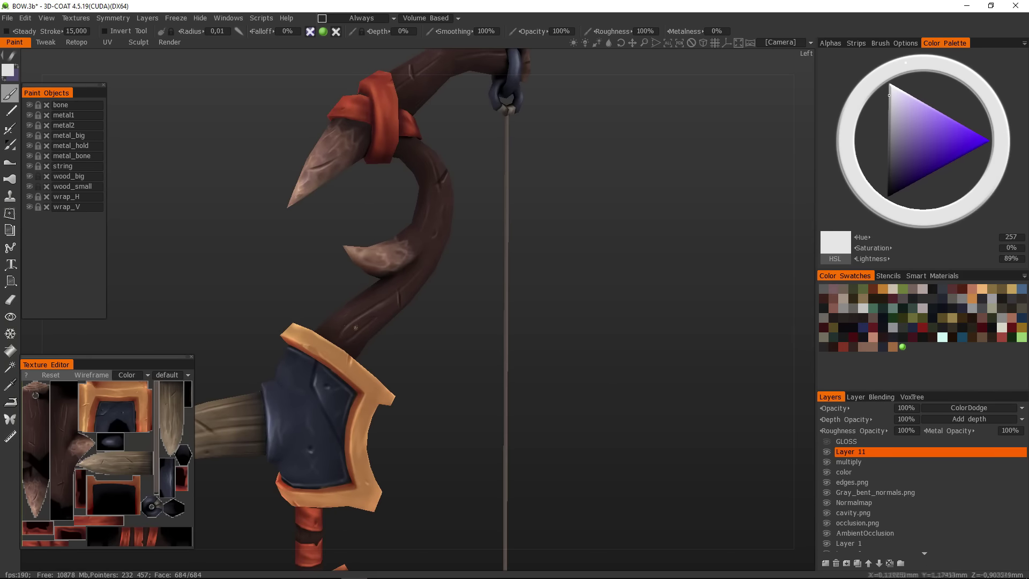
alt+drag(420, 312, 364, 292)
alt+drag(329, 362, 409, 212)
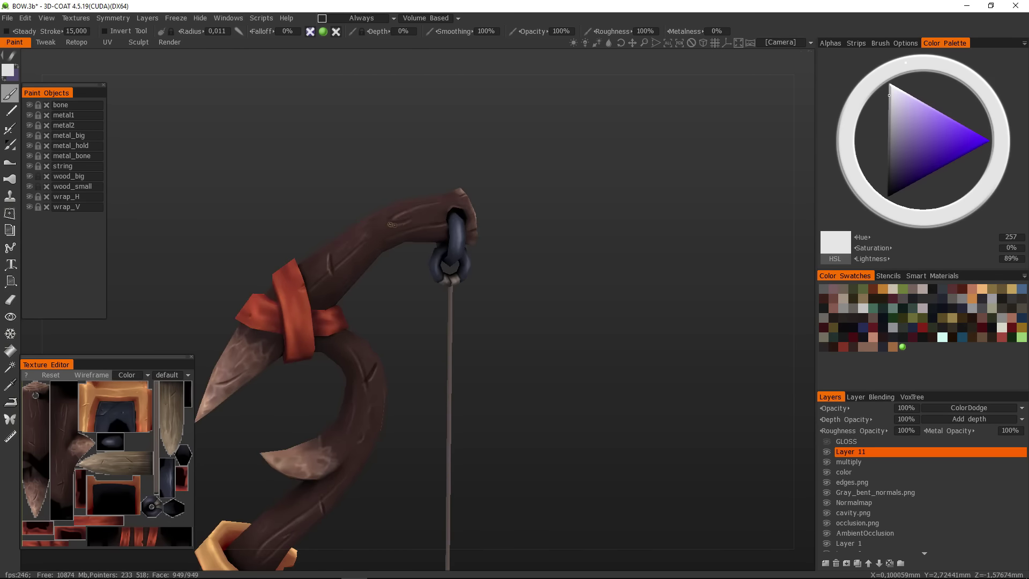
alt+drag(396, 337, 277, 285)
alt+drag(288, 395, 416, 407)
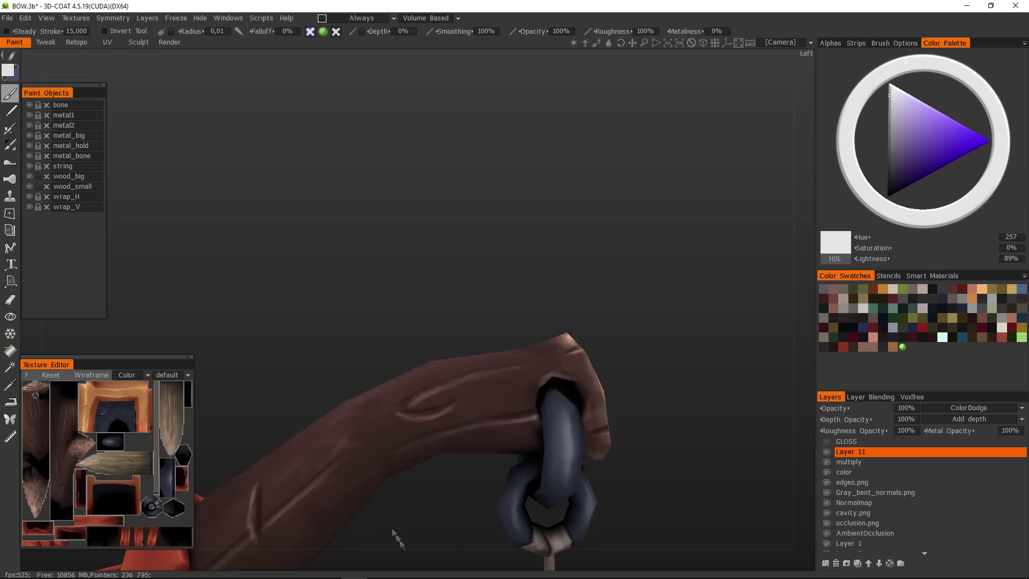
- Select the multiply layer and set the paint colour to dark purple (H257, S45%, L24%)
alt+drag(393, 534, 407, 472)
key(v)
alt+drag(528, 218, 334, 318)
- Switch the brush to erase mode while inspecting the limb, wrap and grip
alt+drag(404, 261, 402, 300)
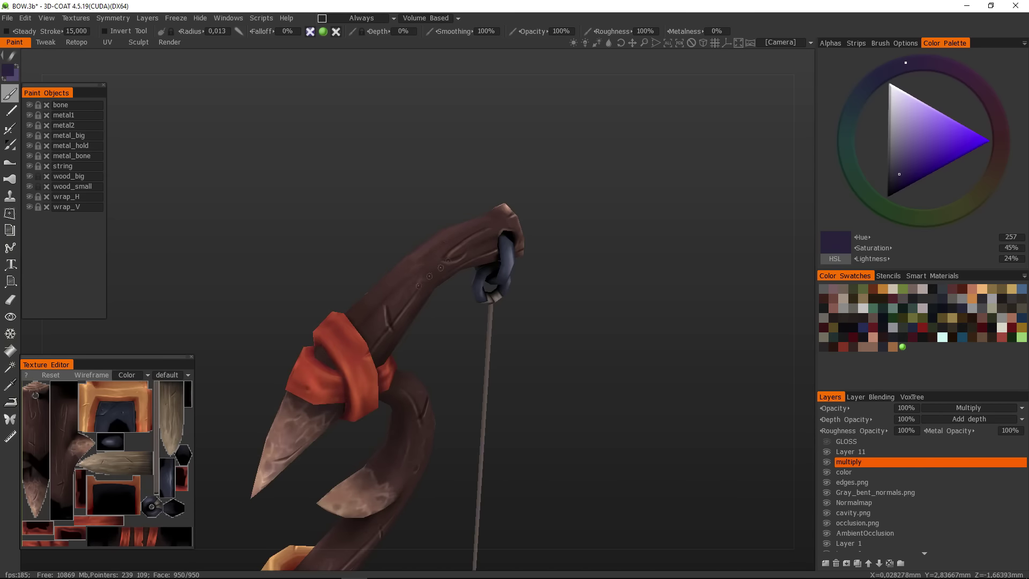
alt+drag(430, 276, 403, 300)
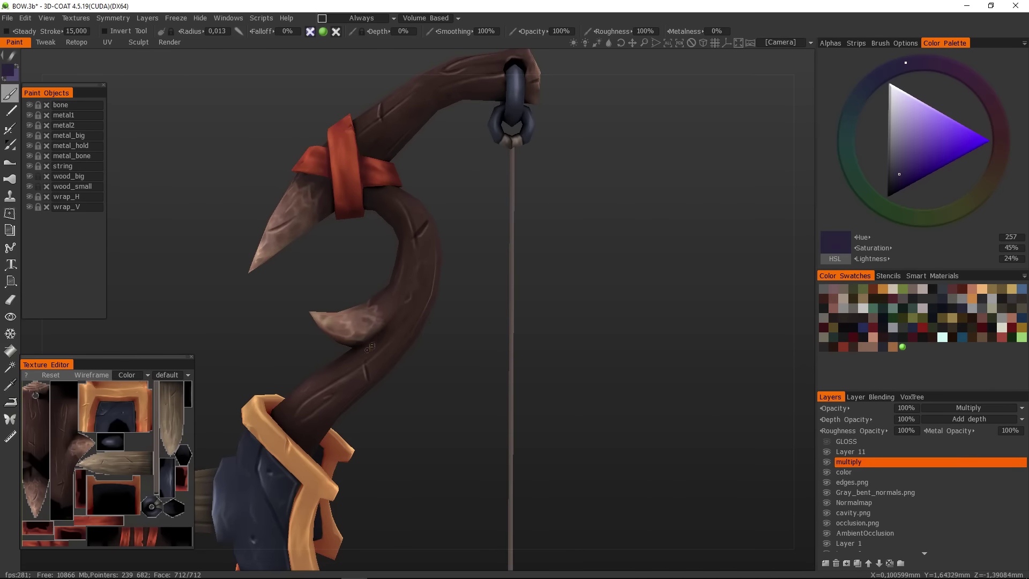
alt+drag(370, 347, 318, 401)
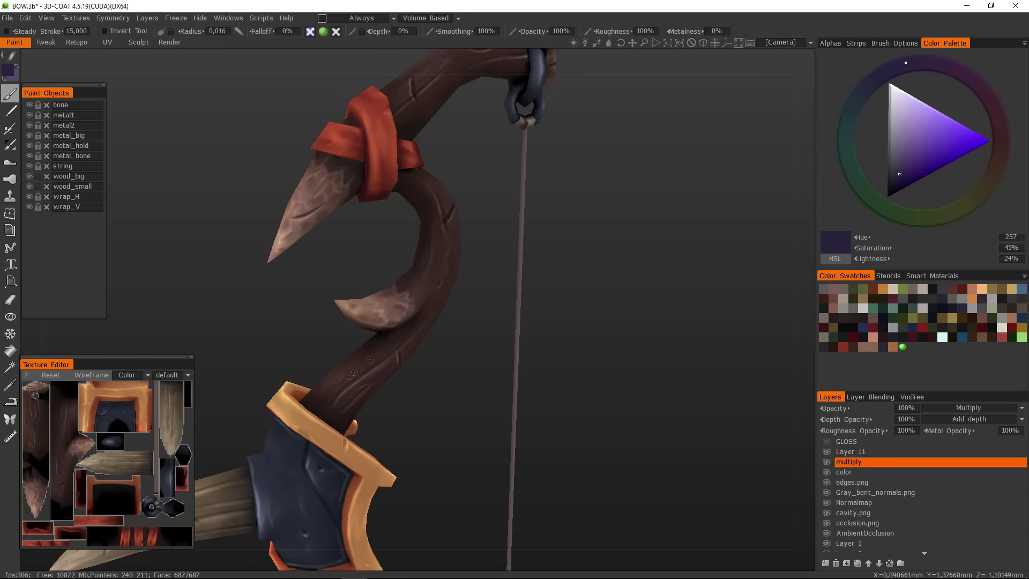
alt+drag(353, 372, 438, 290)
alt+drag(416, 341, 428, 259)
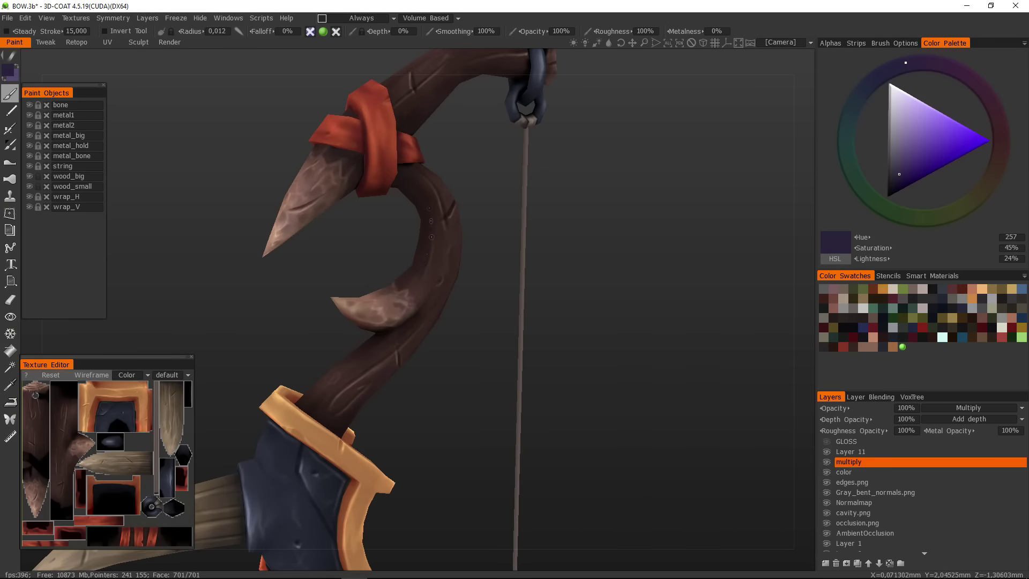
scroll(403, 346, up, 3)
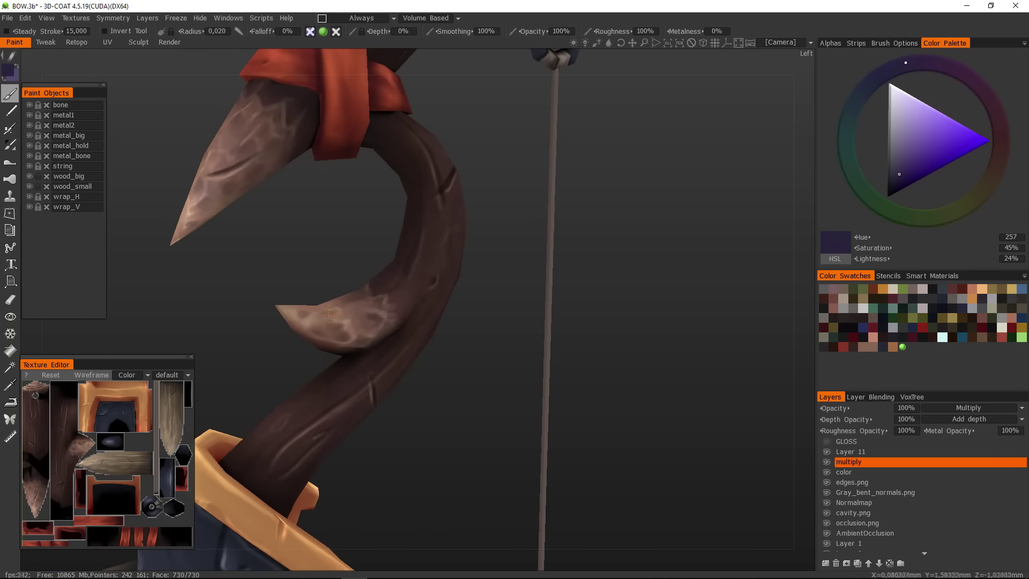
alt+drag(313, 327, 390, 322)
scroll(225, 193, down, 5)
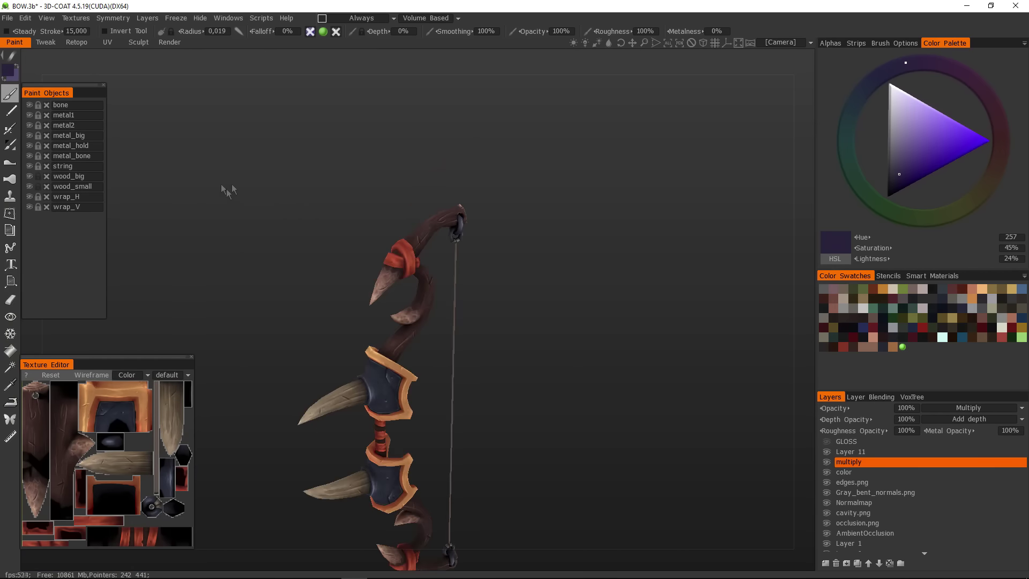
scroll(467, 375, up, 6)
scroll(383, 318, down, 3)
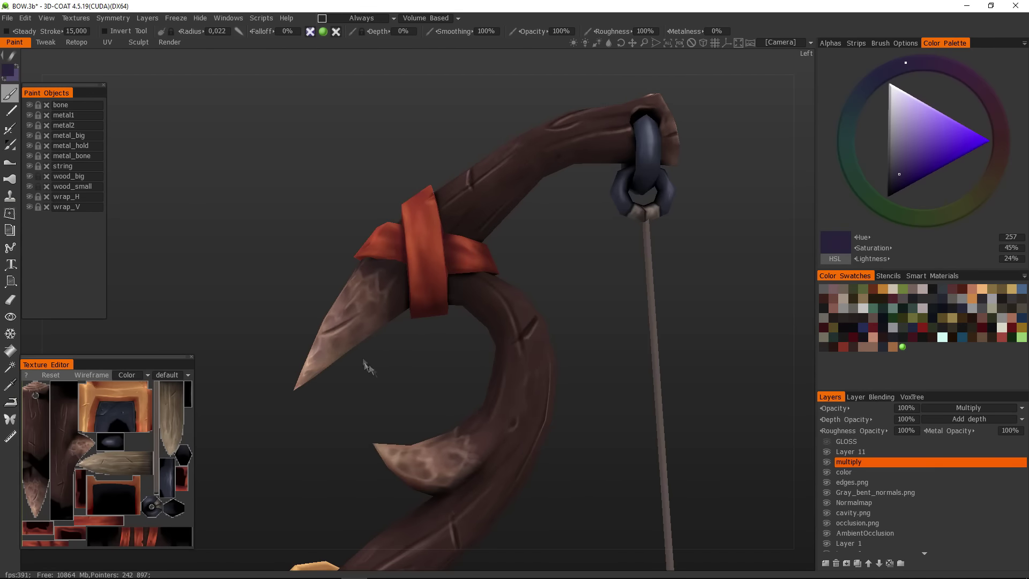
click(11, 300)
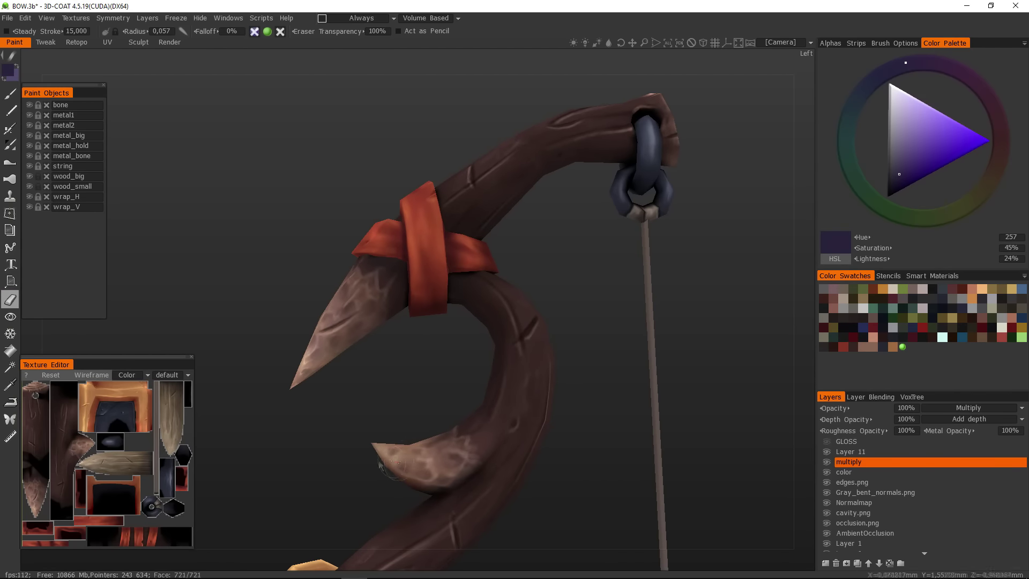
scroll(372, 467, down, 6)
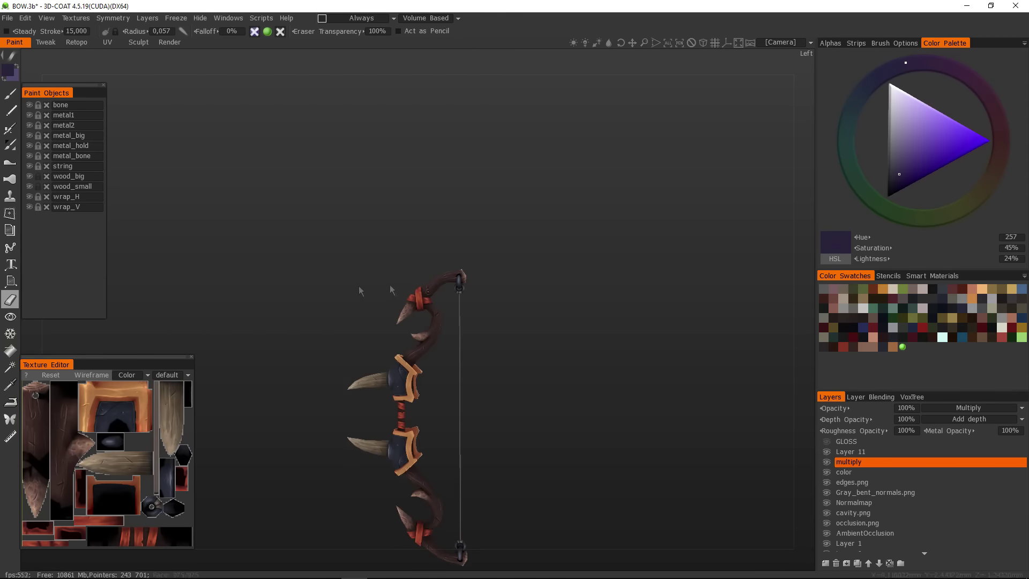
drag(552, 436, 595, 375)
- Save the bow project and export the colour texture as diffuse_4.png into WIPS
click(8, 18)
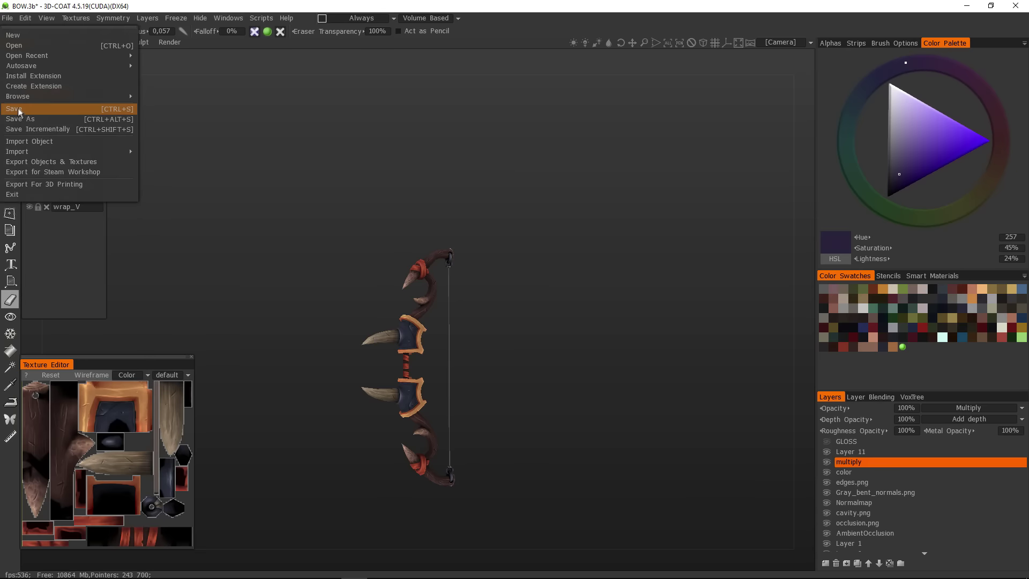
click(19, 110)
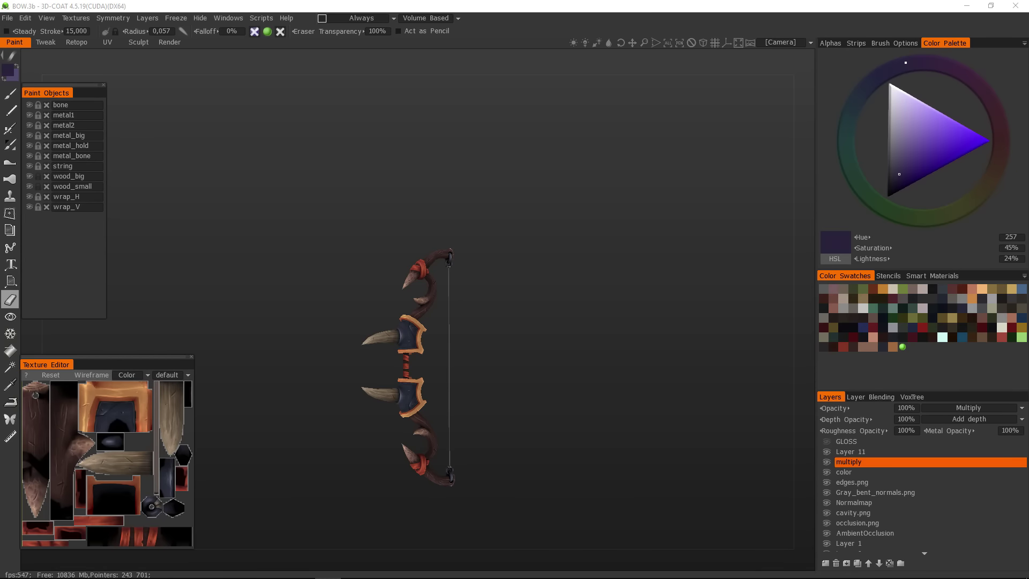
click(75, 17)
click(287, 80)
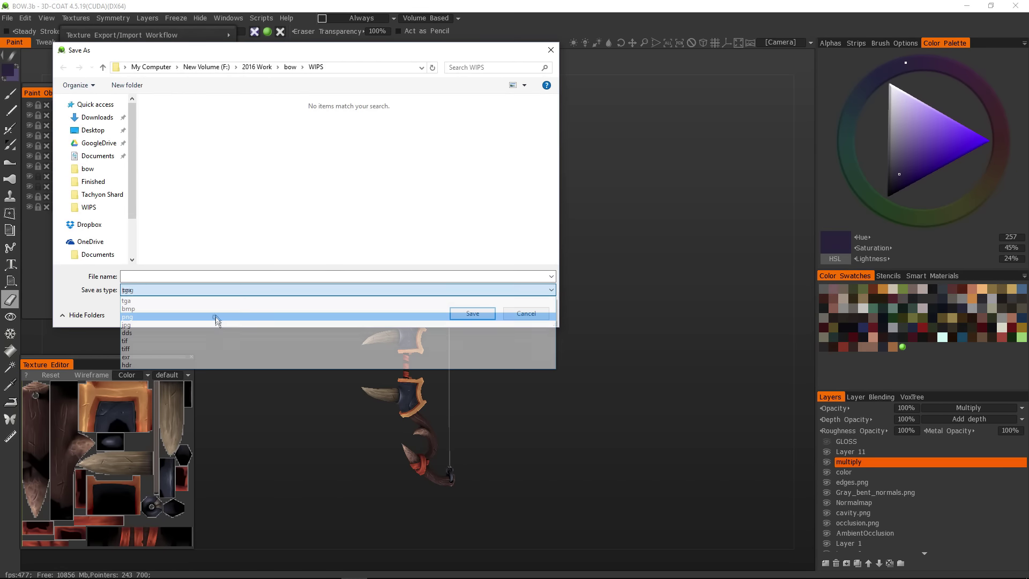
text(diffuse_4)
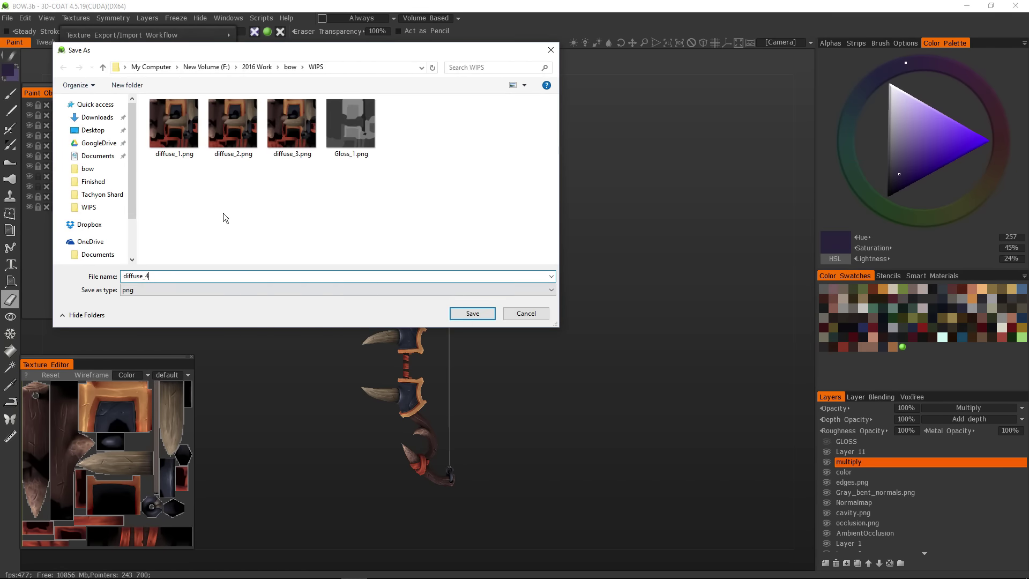
click(472, 313)
click(503, 335)
- Load diffuse_4.png as the bow's albedo map in Marmoset Toolbag
drag(495, 349, 515, 409)
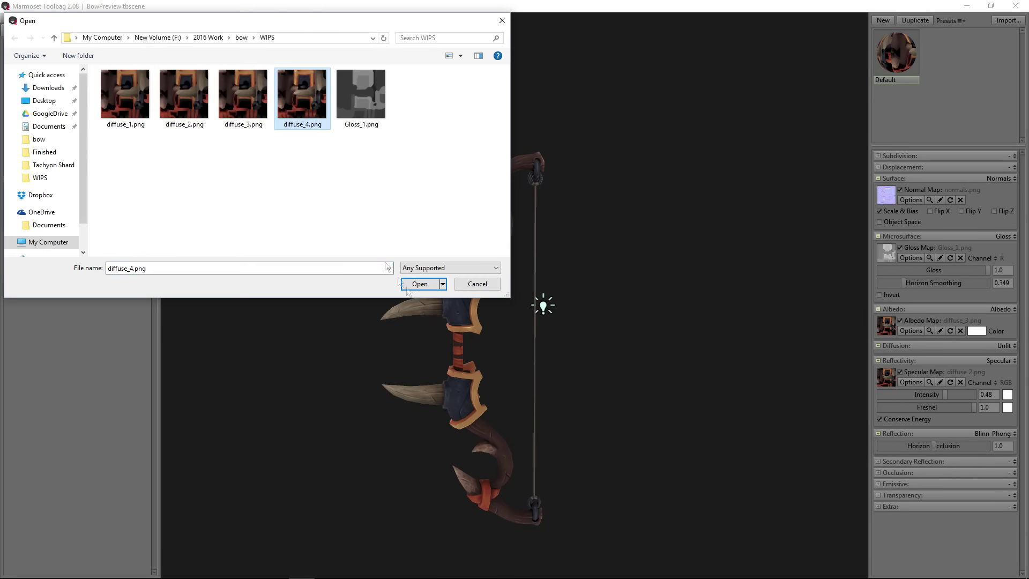
click(407, 289)
drag(629, 395, 637, 323)
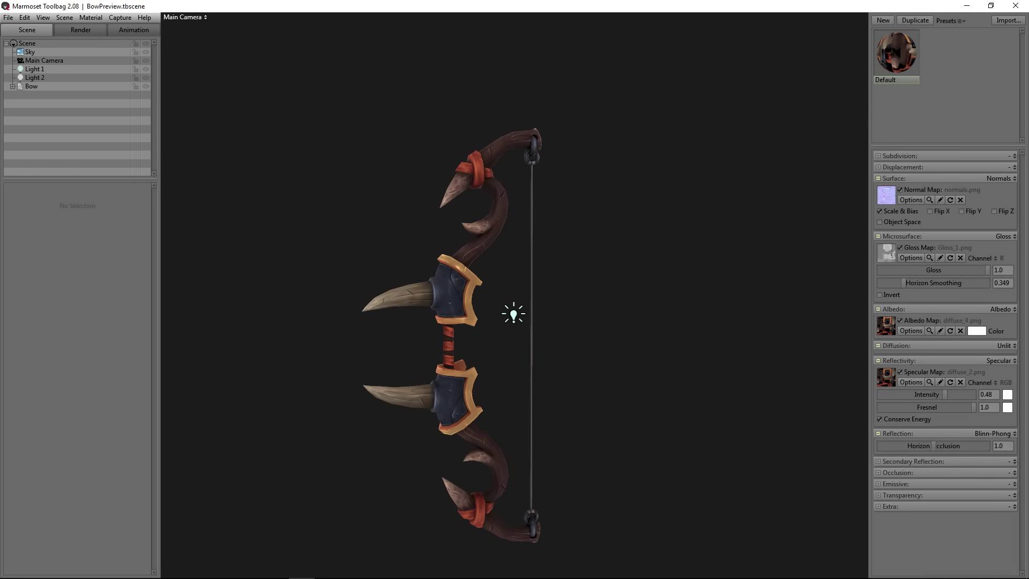
click(91, 570)
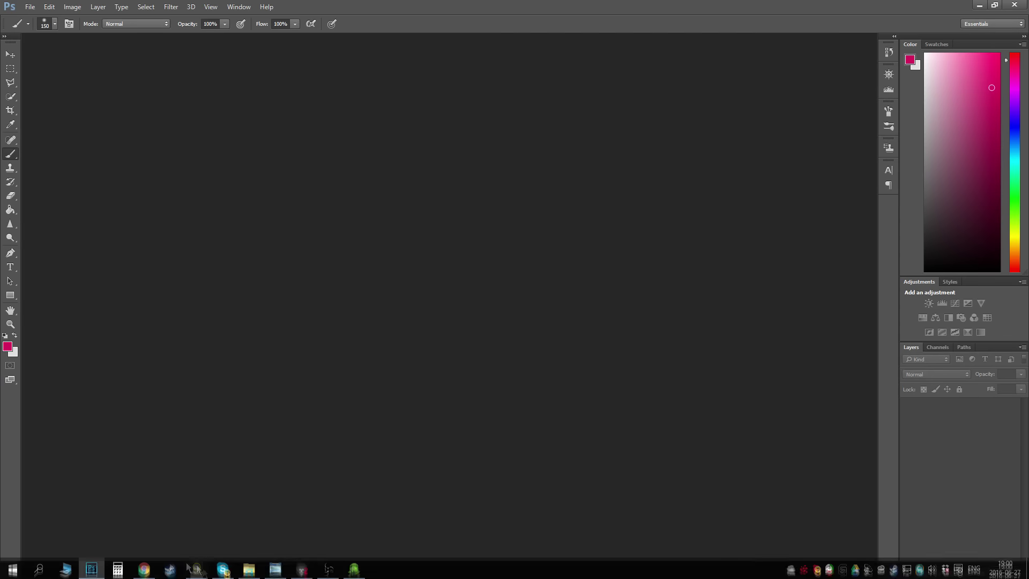
- Open diffuse_4.png from the WIPS folder in Photoshop and duplicate its layer
click(248, 569)
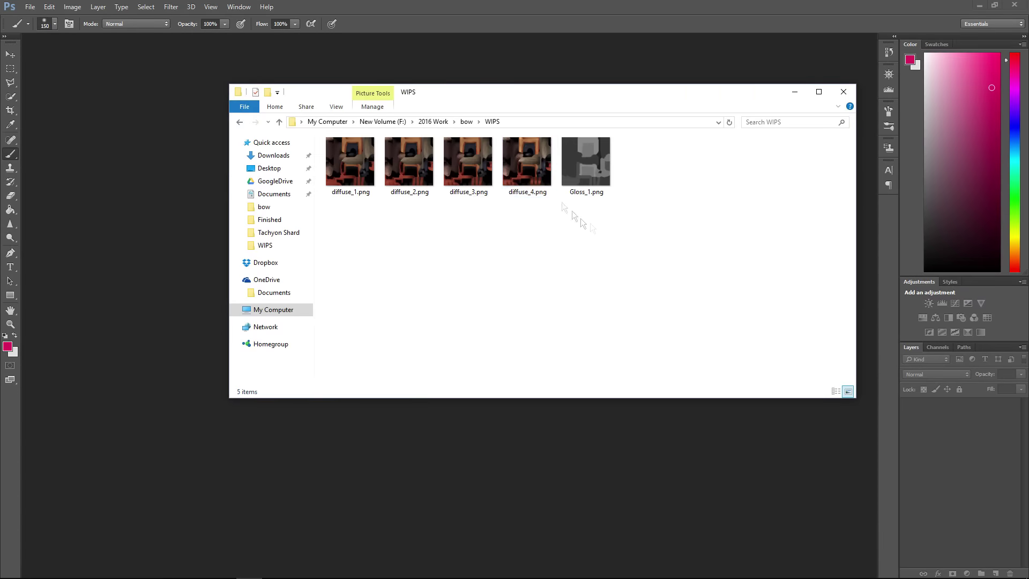
drag(527, 161, 429, 423)
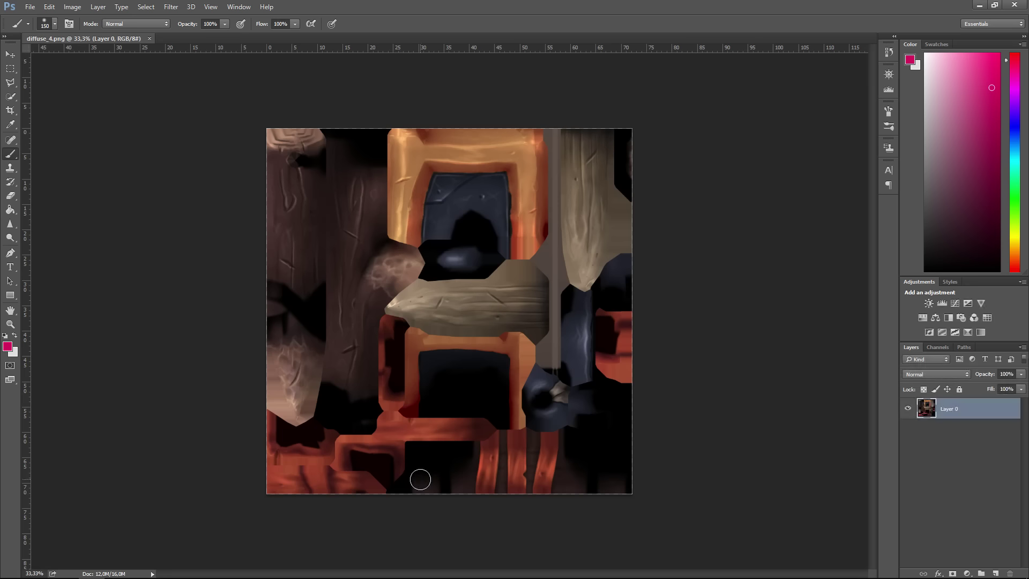
key(ctrl+j)
- Lower the saturation of the yellows with a Hue/Saturation adjustment
click(72, 7)
mouse_move(134, 34)
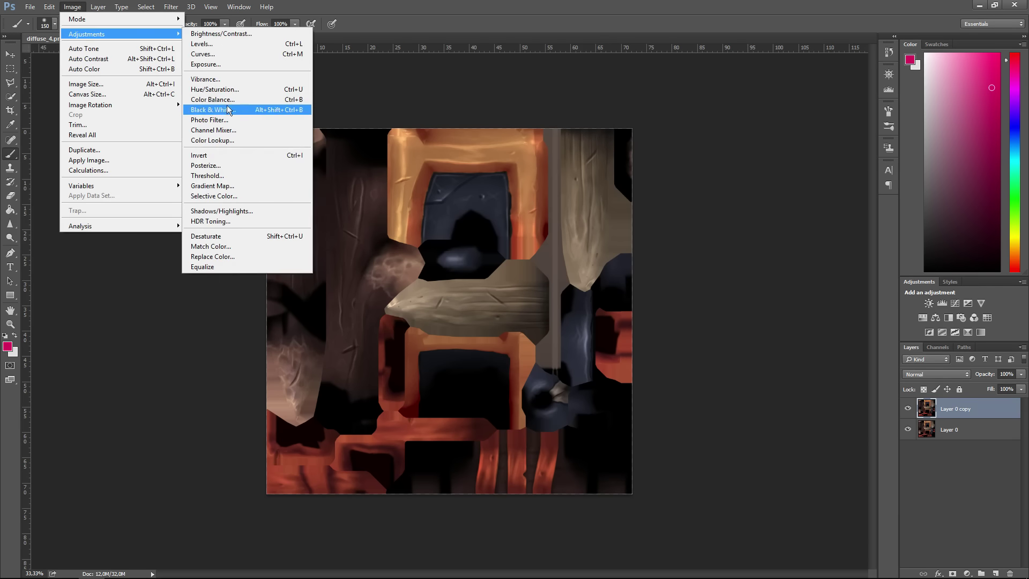
click(232, 100)
key(Escape)
click(73, 6)
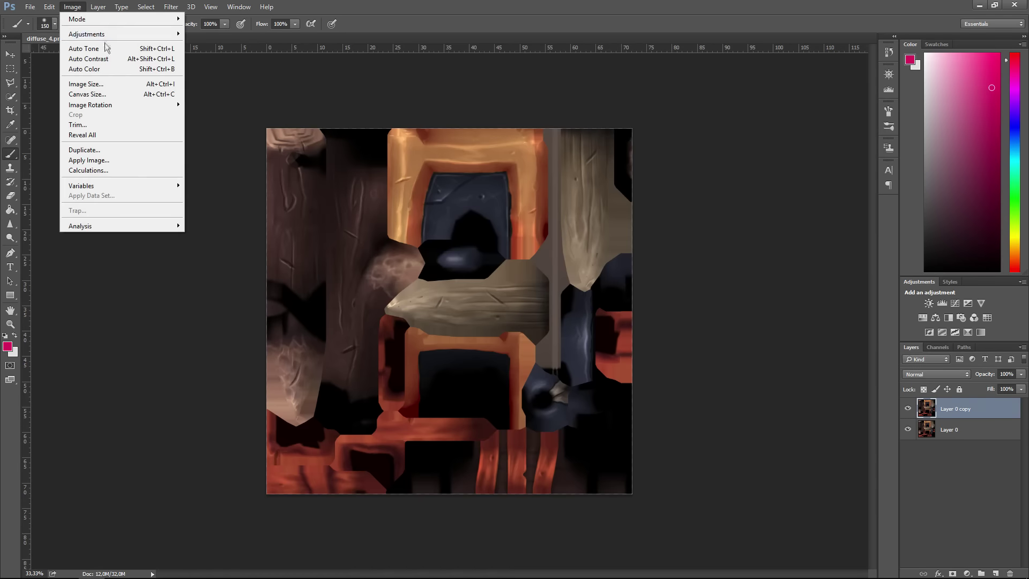
mouse_move(134, 33)
click(225, 89)
click(668, 165)
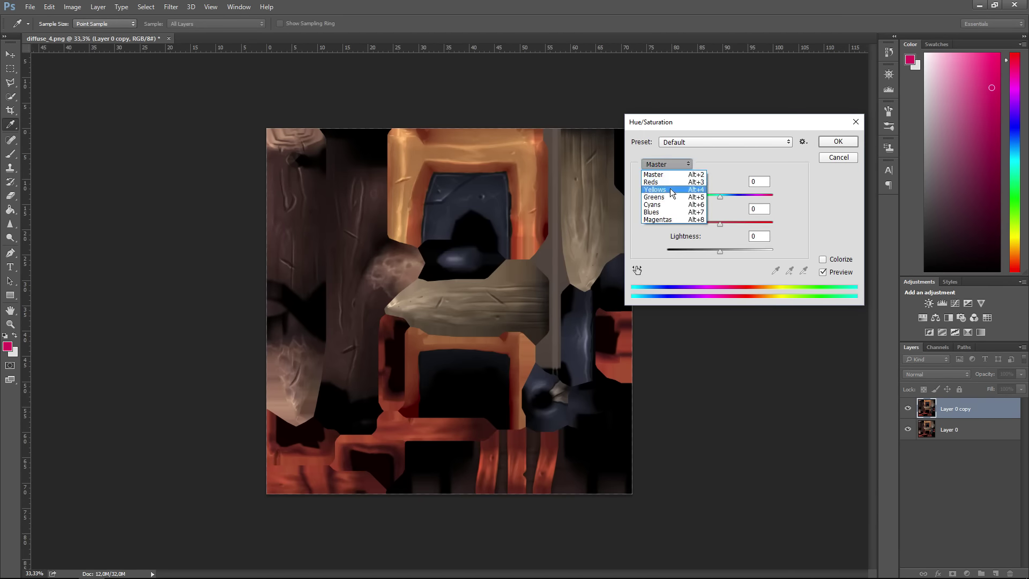
click(670, 188)
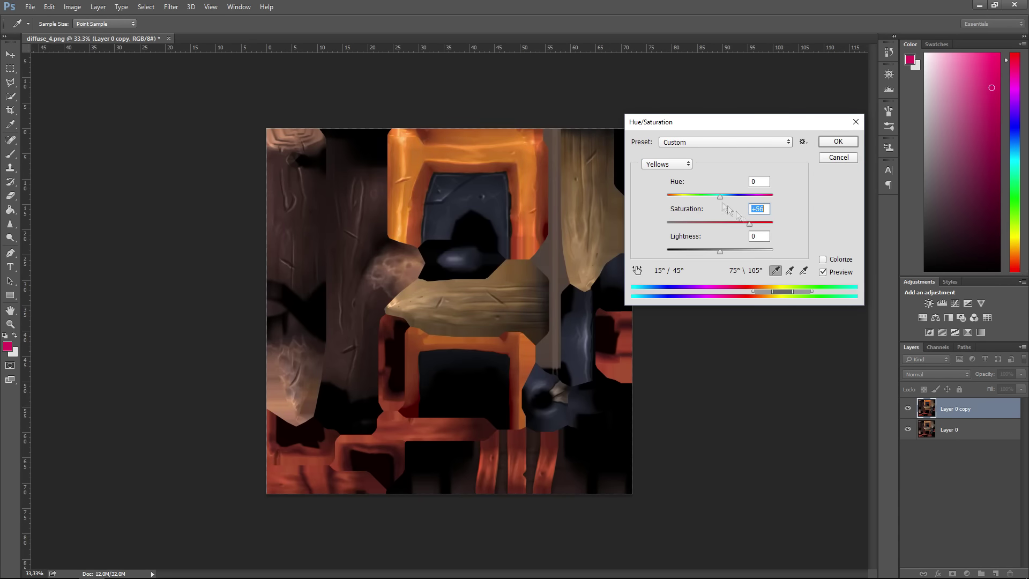
drag(715, 201, 742, 228)
click(838, 143)
key(b)
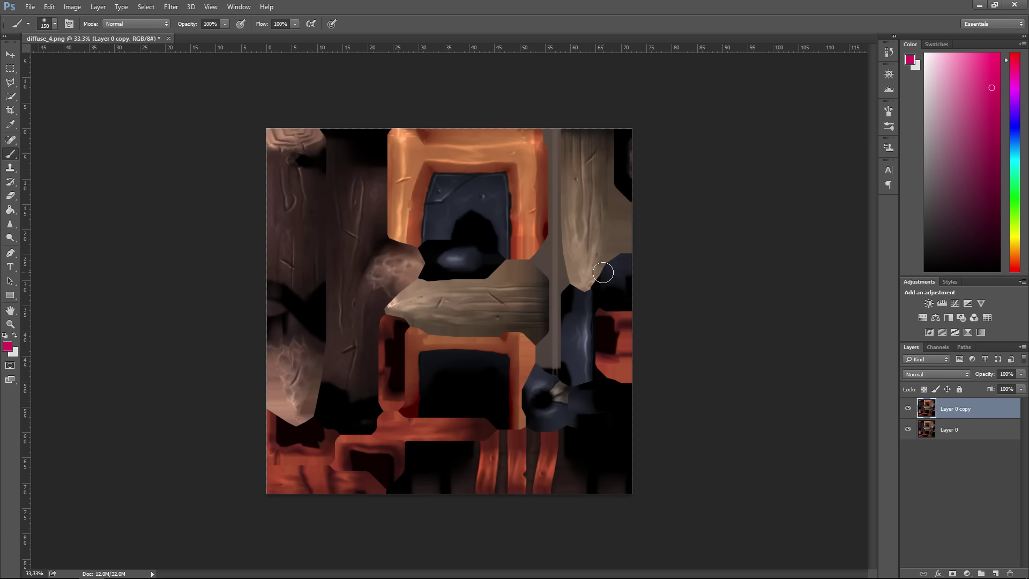
- Duplicate the layer again and shift the reds' hue by -5 with Hue/Saturation
click(30, 6)
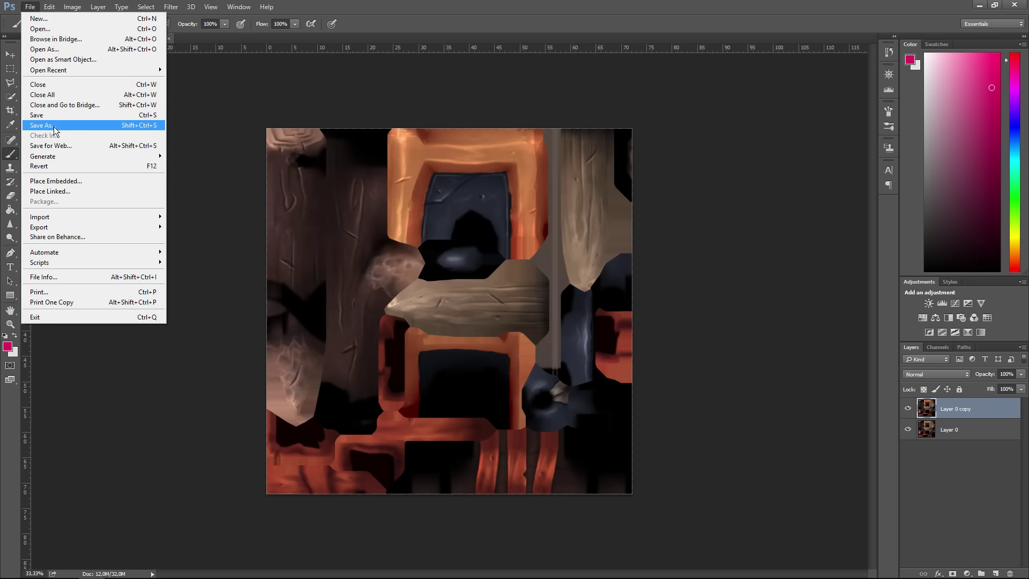
click(751, 193)
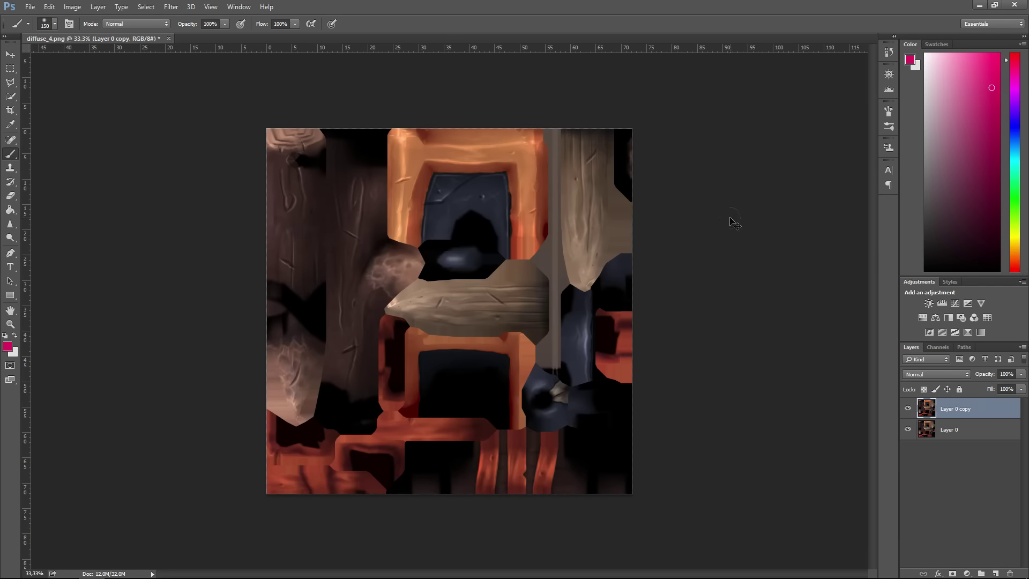
key(ctrl+j)
click(72, 6)
mouse_move(89, 34)
click(236, 93)
click(678, 164)
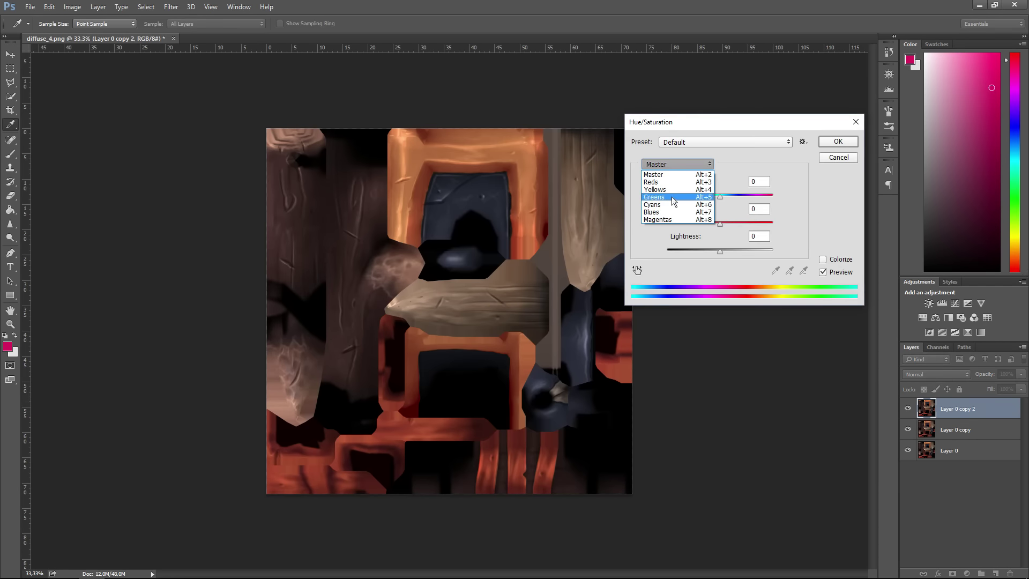
click(657, 220)
mouse_move(720, 197)
mouse_down()
mouse_move(698, 199)
mouse_move(718, 204)
mouse_move(732, 225)
mouse_move(723, 230)
mouse_up()
click(678, 164)
click(655, 175)
key(Return)
key(b)
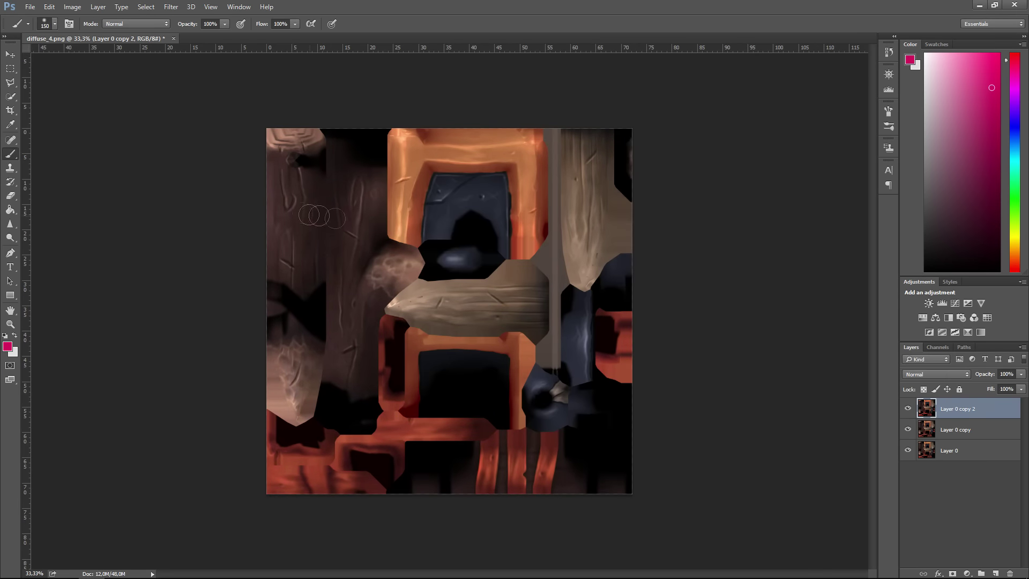
- Save the texture as a PNG named spectest
click(30, 6)
click(51, 138)
click(289, 248)
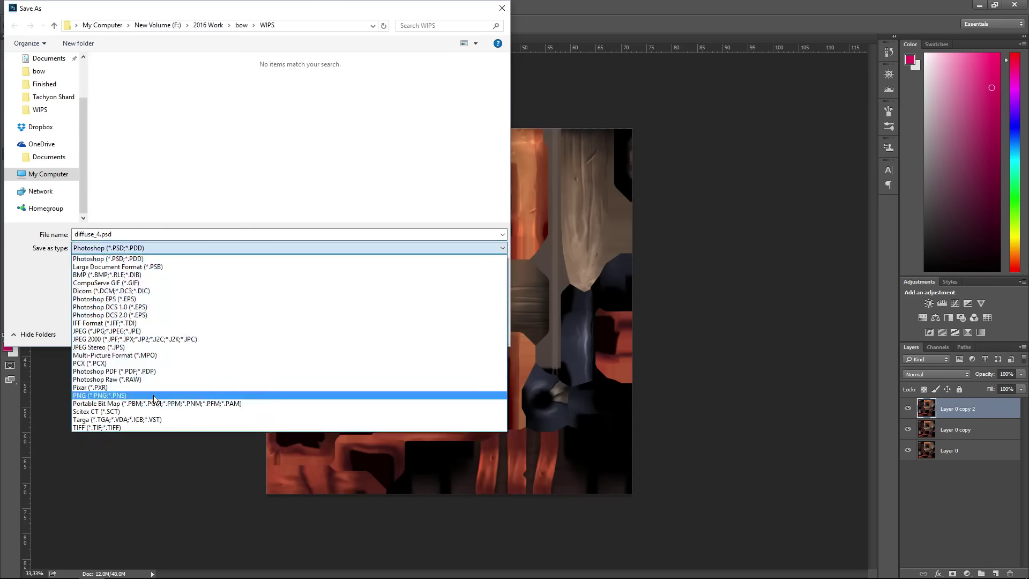
click(161, 396)
text(spectest)
key(Return)
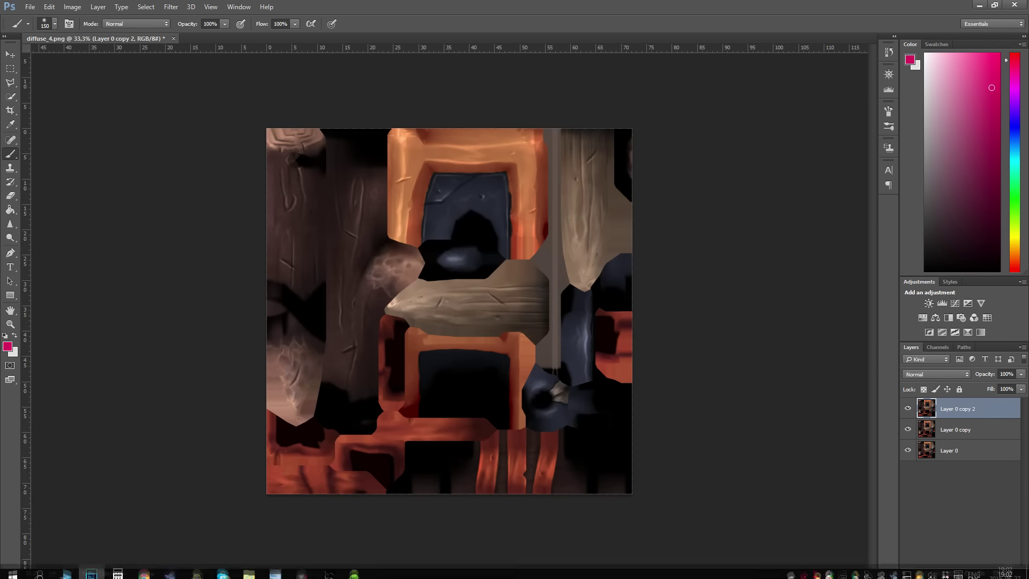
- Load spectest.png as the bow's specular map in Marmoset and adjust its intensity
click(303, 568)
middle_drag(602, 421, 680, 382)
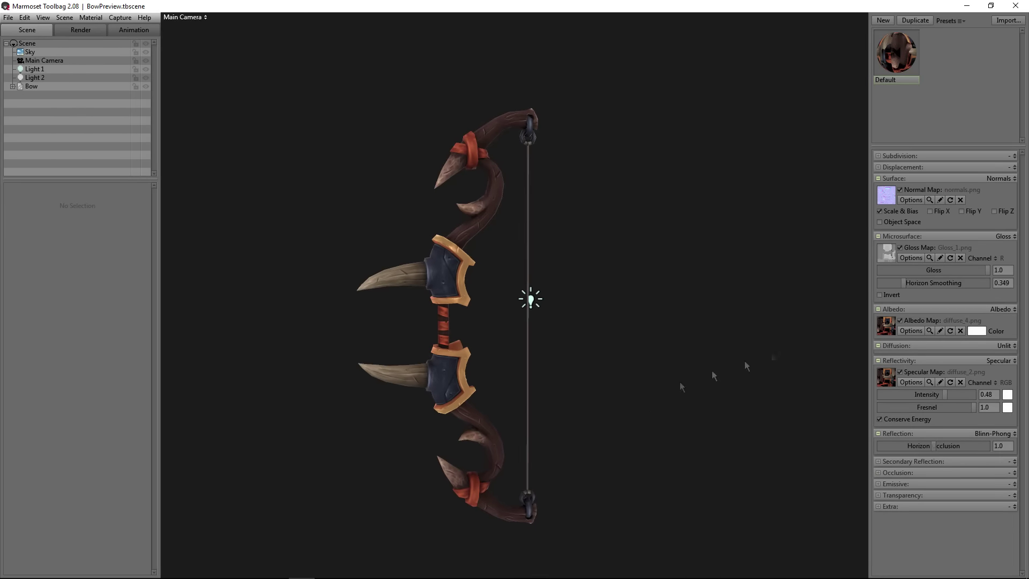
click(887, 381)
click(418, 92)
click(416, 283)
scroll(620, 402, up, 5)
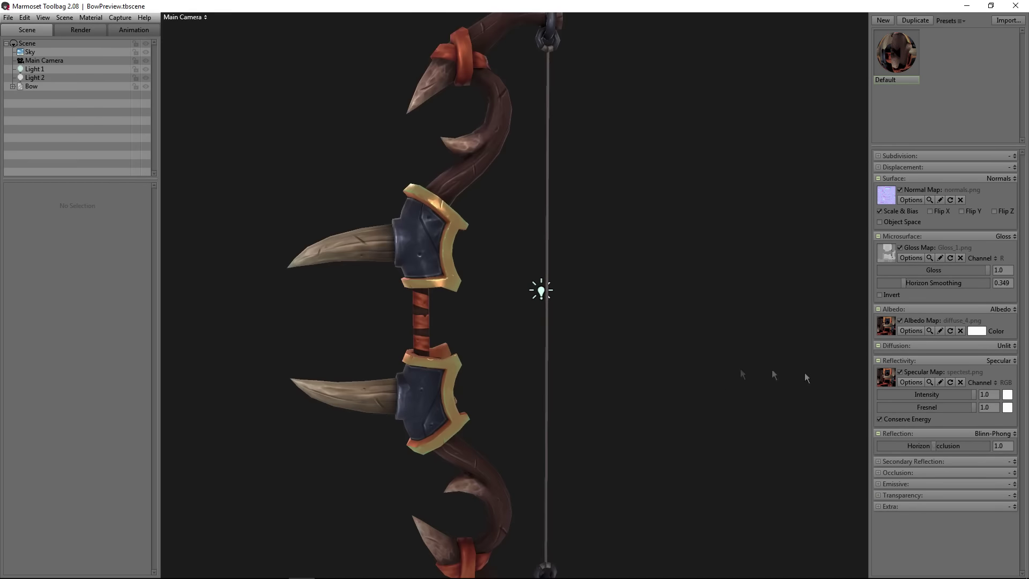
mouse_move(945, 394)
mouse_down()
mouse_move(933, 394)
mouse_move(987, 395)
mouse_up()
scroll(701, 409, down, 5)
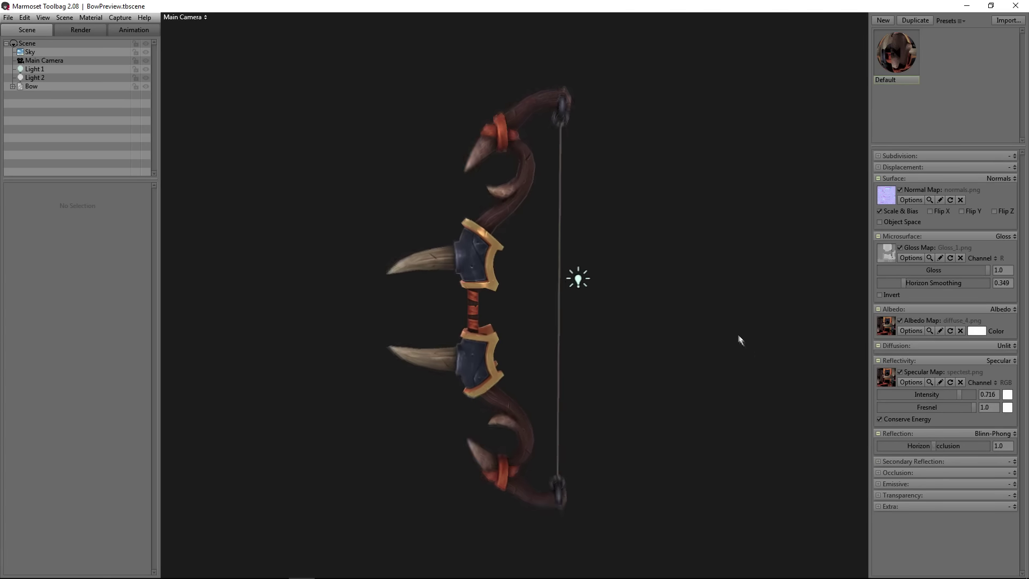
- Try diffuse_4.png as the specular map with intensity 0.186
click(886, 377)
click(302, 94)
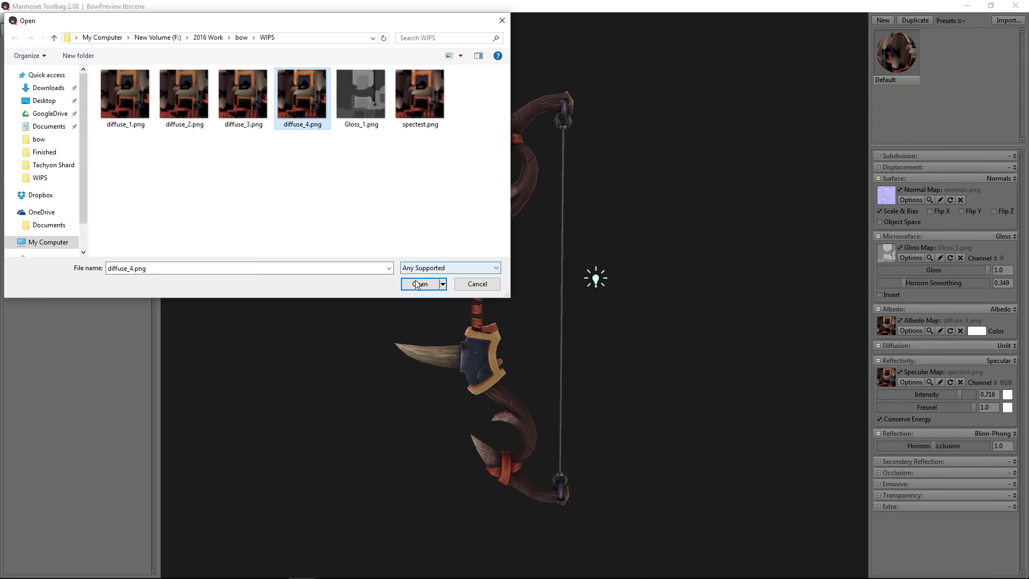
click(420, 284)
drag(895, 398, 921, 398)
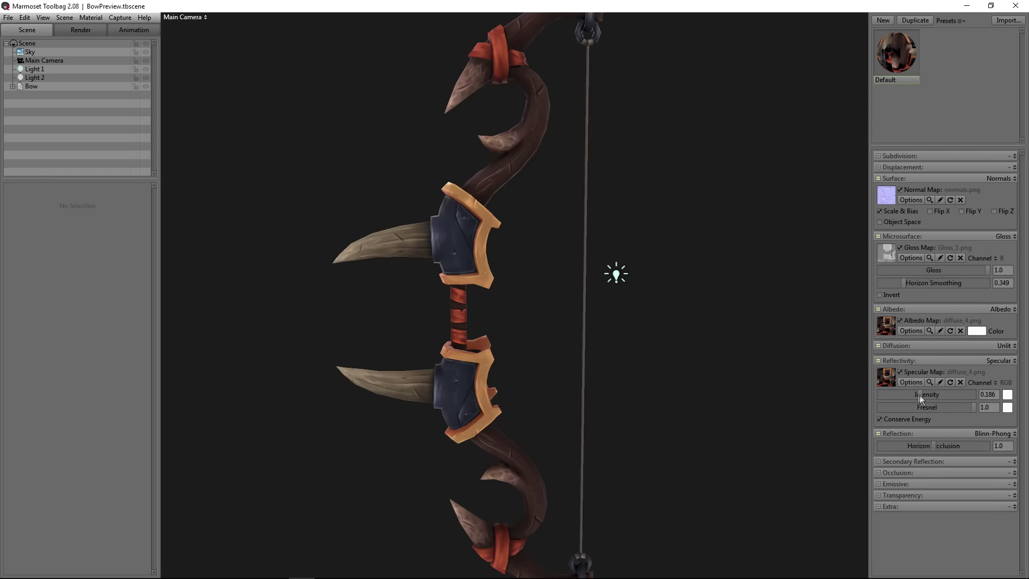
- Use Gloss_1.png as the specular map and set intensity to 0.25
click(885, 377)
click(359, 96)
click(420, 284)
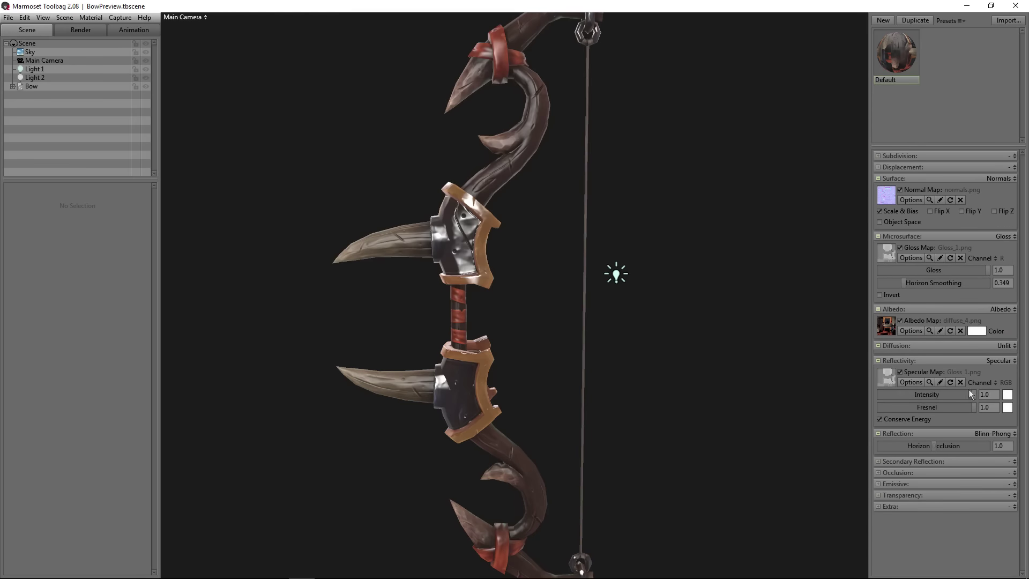
drag(946, 399, 927, 403)
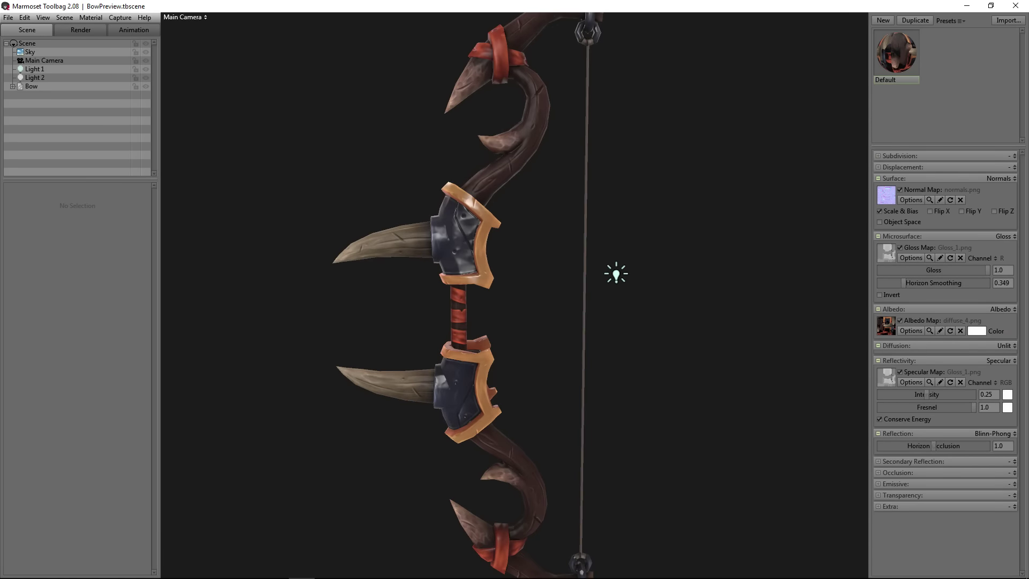
- Close the old texture unsaved and place Gloss_1.png as a rasterized layer over the diffuse texture
click(91, 571)
key(ctrl+w)
key(n)
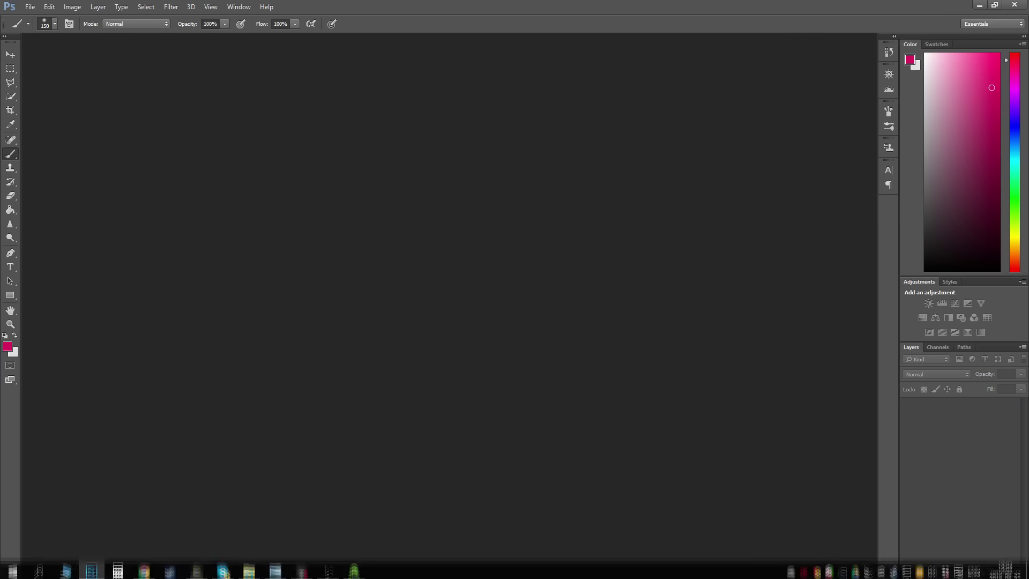
click(249, 568)
drag(586, 161, 606, 188)
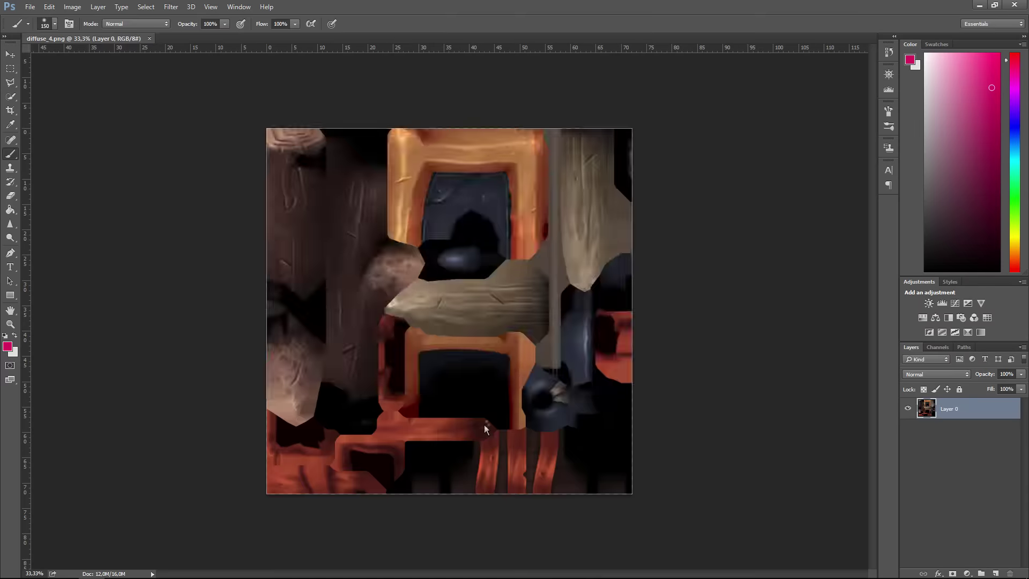
drag(482, 425, 404, 96)
key(Return)
right_click(960, 408)
click(933, 139)
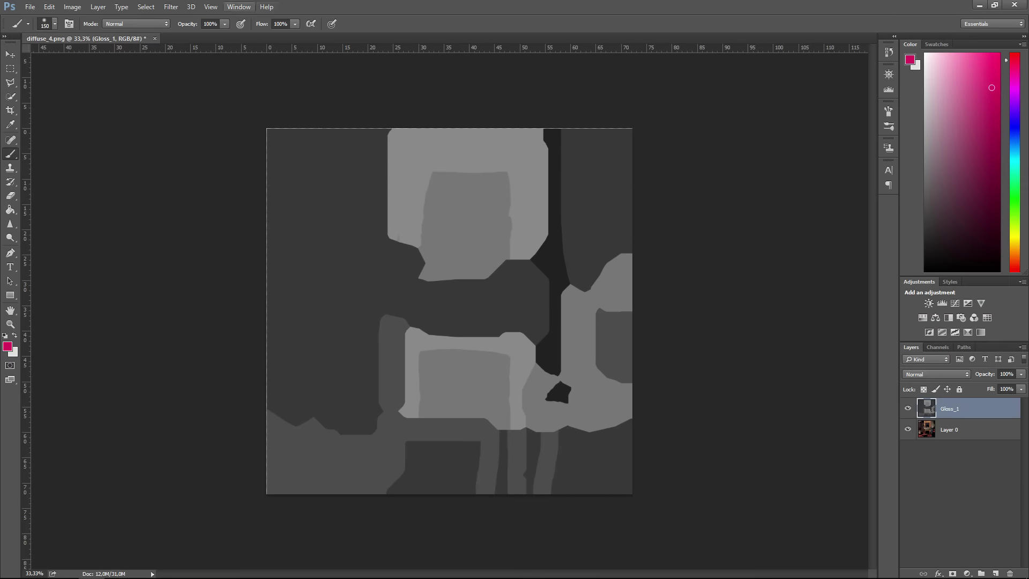
- Select the light grey frame areas with Color Range at fuzziness 0
click(146, 6)
click(161, 113)
click(422, 140)
drag(812, 192, 773, 204)
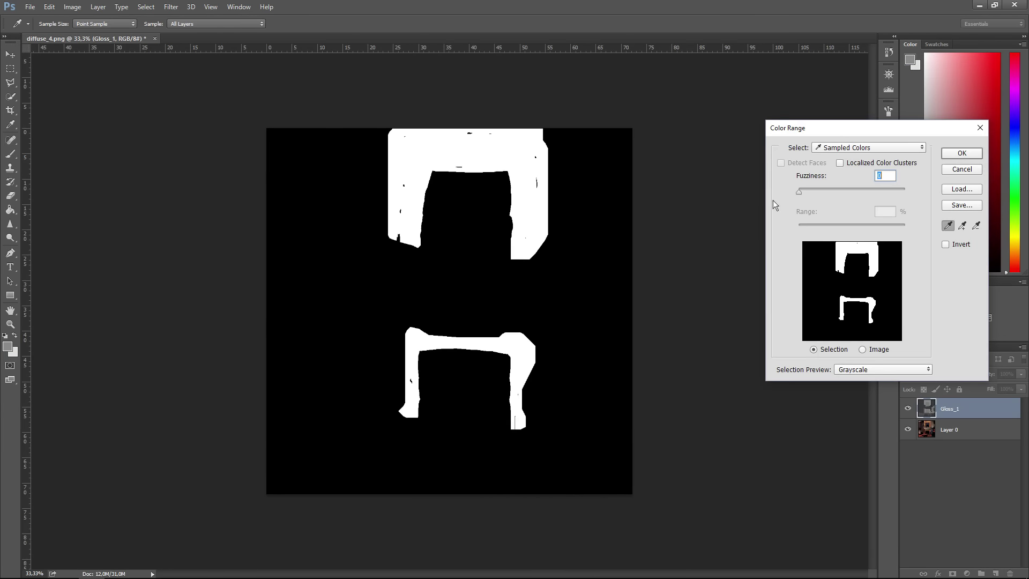
click(961, 154)
key(b)
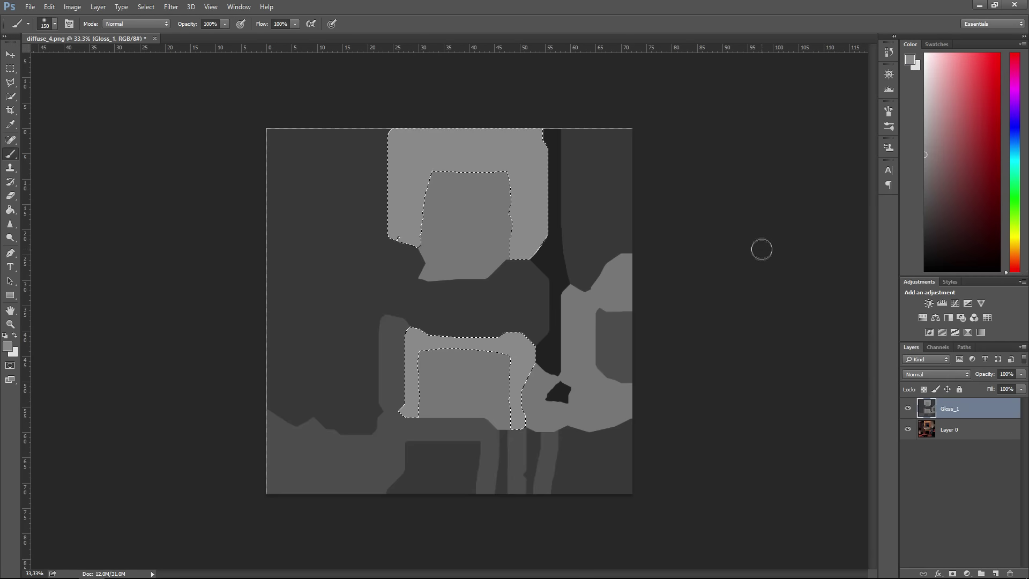
key(ctrl+plus)
key(ctrl+plus)
key(ctrl+minus)
key(ctrl+minus)
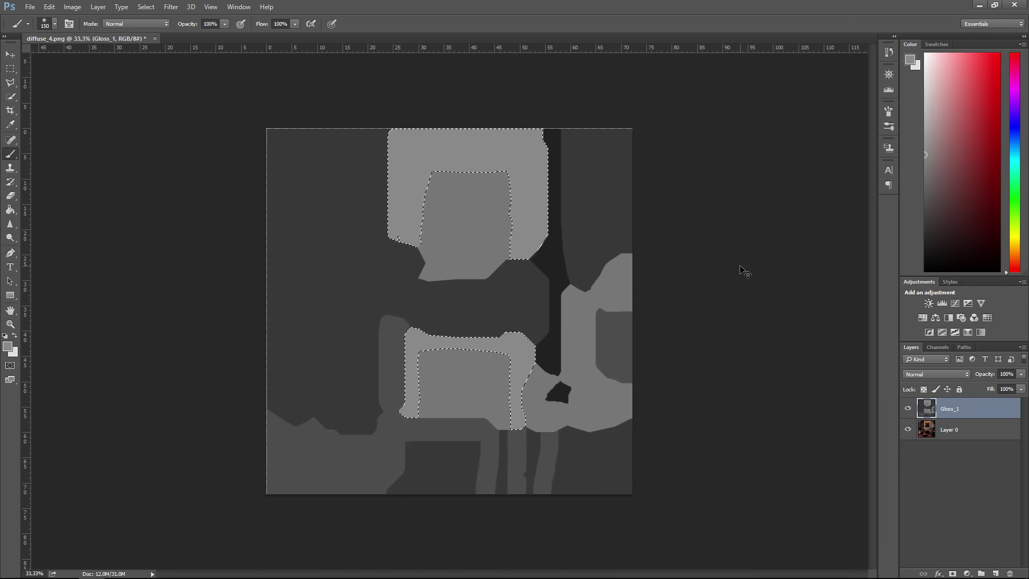
- Paint yellow over the frame selection on a new layer, with Gloss_1 hidden, at 50% opacity
click(996, 574)
click(907, 430)
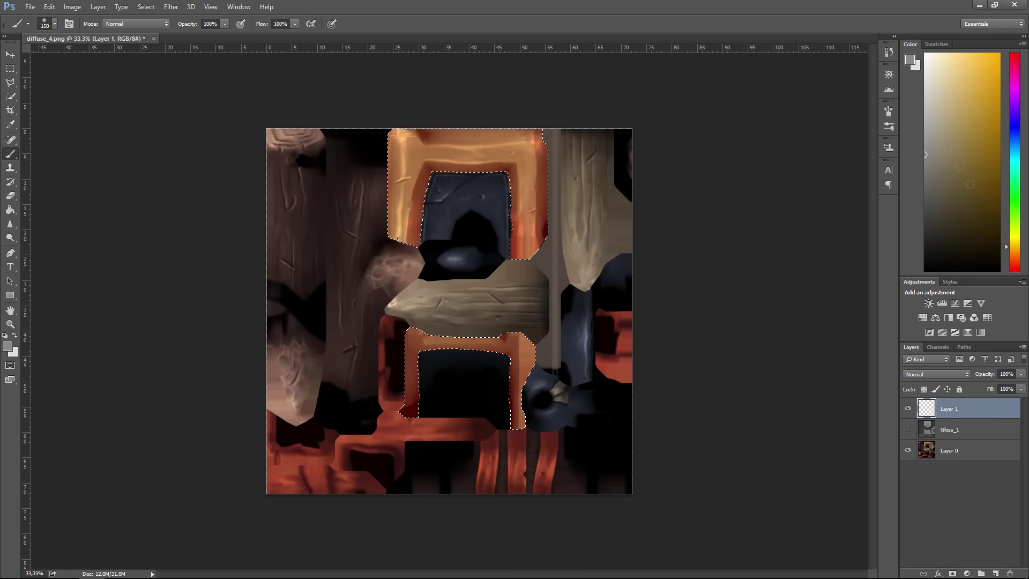
key(bracketright)
key(bracketright)
key(bracketright)
key(bracketright)
key(bracketright)
key(bracketright)
key(bracketright)
key(bracketright)
key(bracketright)
key(bracketright)
key(bracketright)
key(bracketright)
mouse_move(402, 138)
mouse_down()
mouse_move(482, 204)
mouse_move(407, 403)
mouse_up()
key(ctrl+d)
key(m)
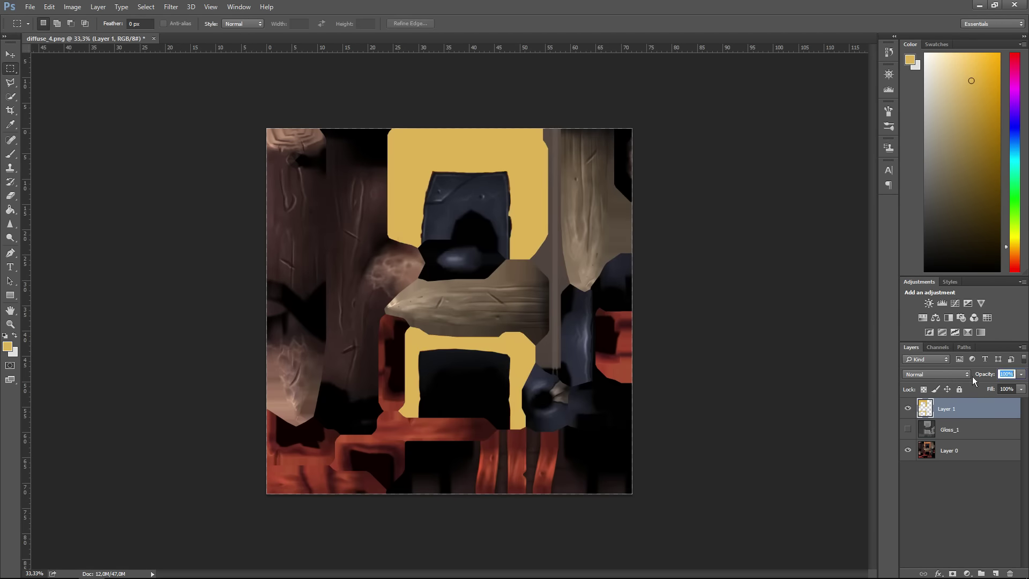
text(50)
- Save the texture as diffuse_4.png in PNG format
click(30, 7)
click(48, 138)
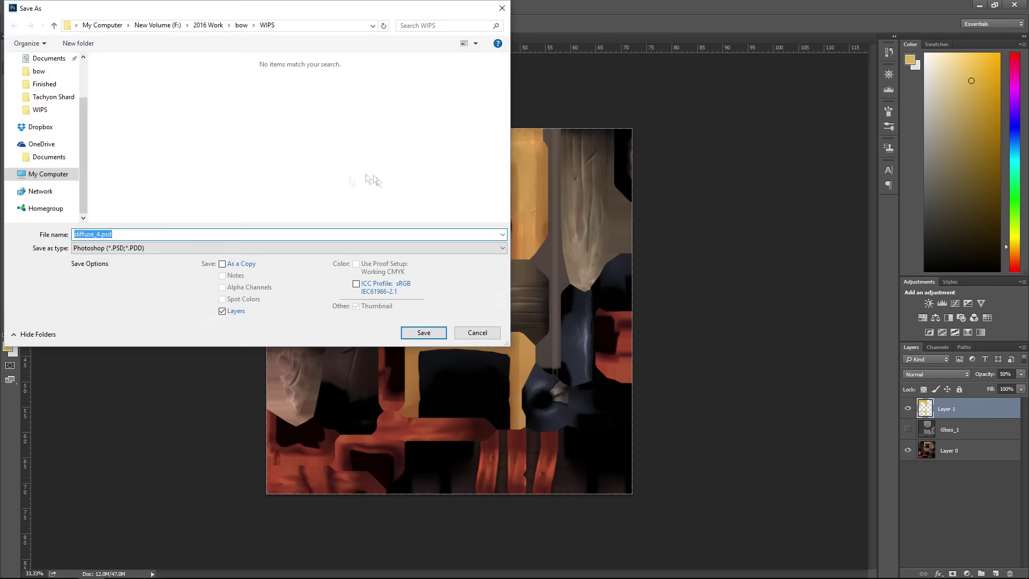
click(289, 248)
click(289, 395)
click(423, 332)
click(542, 181)
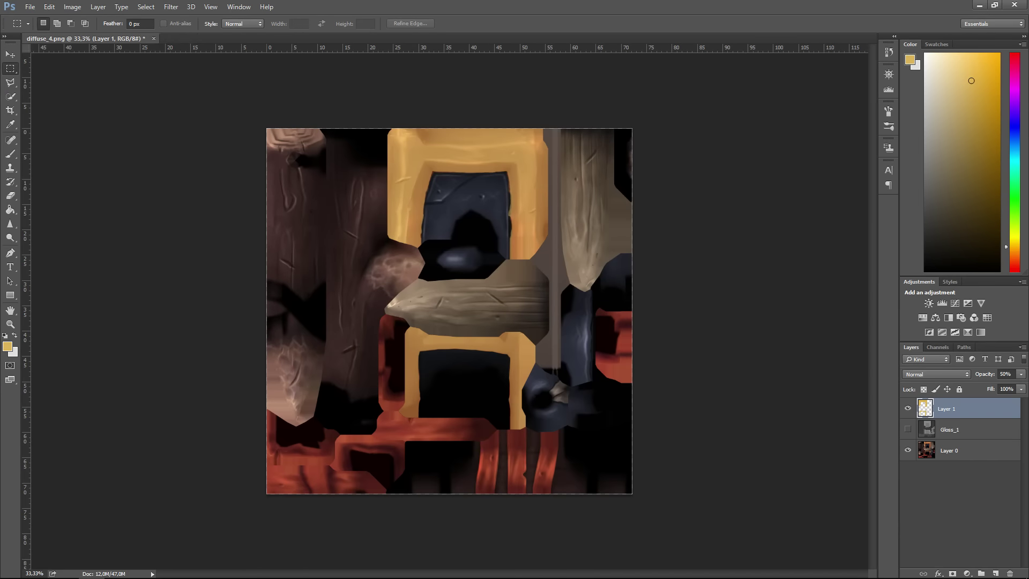
key(alt+Tab)
- Reload the updated texture on the bow and move Light 2 higher
click(421, 284)
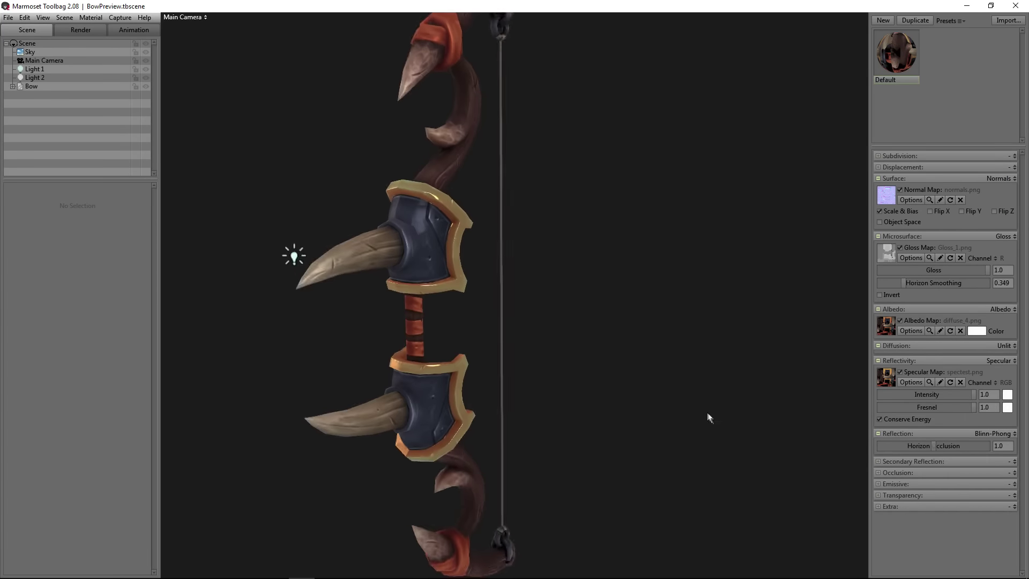
drag(708, 414, 717, 402)
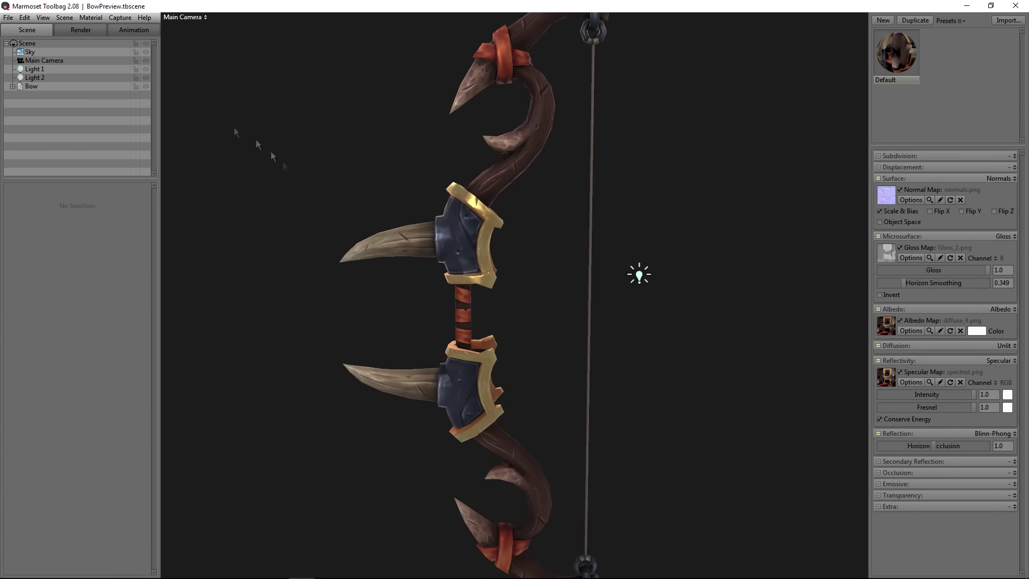
drag(233, 127, 324, 192)
scroll(230, 104, down, 5)
click(256, 505)
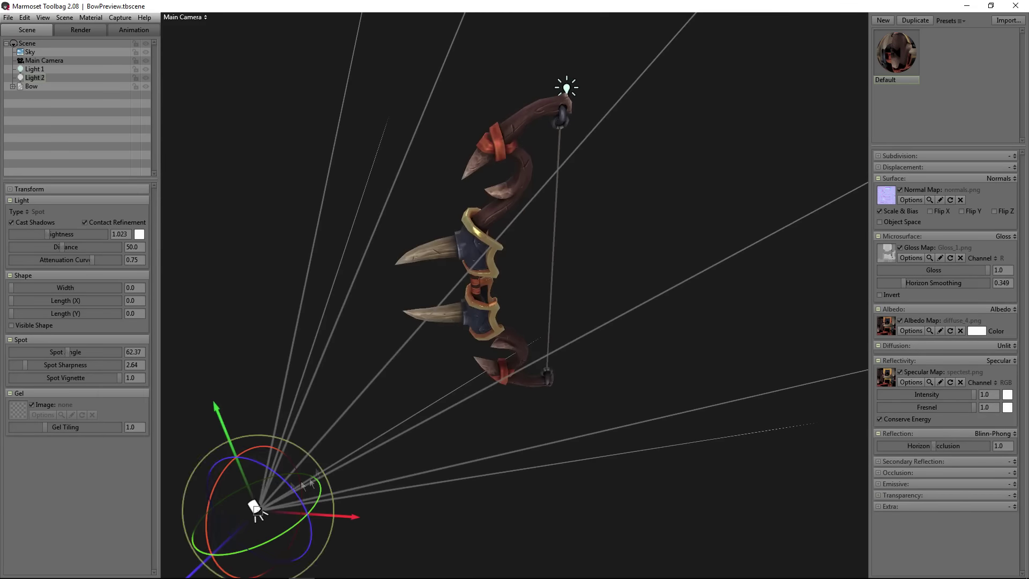
drag(236, 456, 220, 418)
drag(375, 375, 539, 343)
scroll(540, 345, up, 5)
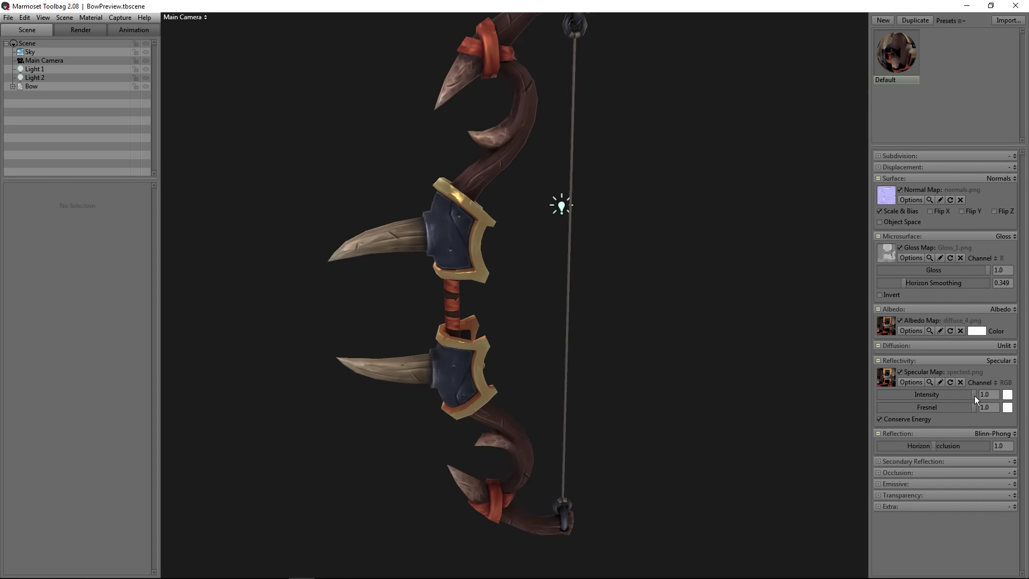
- Set specular intensity to 0.528 and Fresnel to 0.862, then view the bow full-window
drag(949, 395, 963, 395)
drag(948, 406, 928, 407)
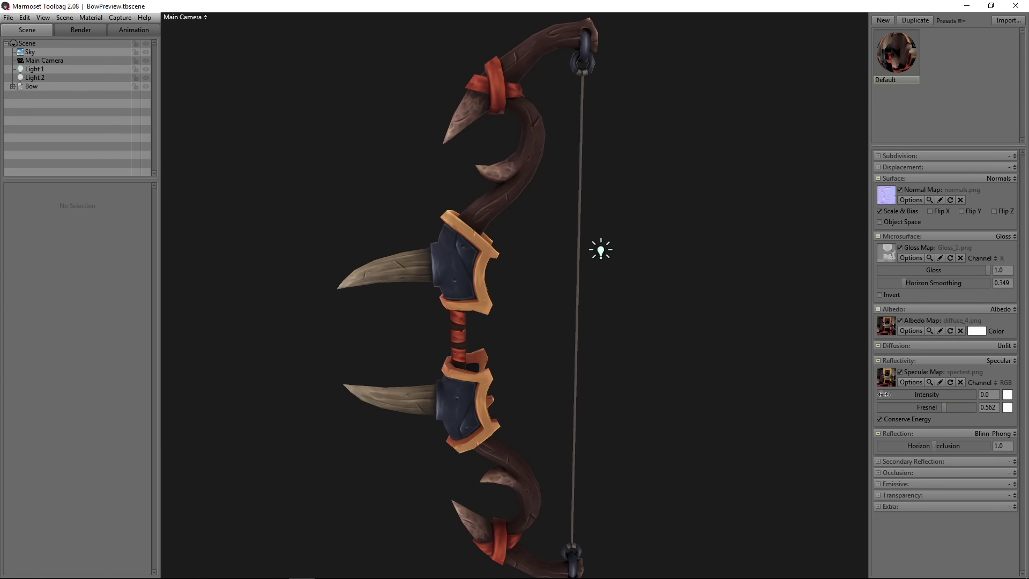
drag(992, 391, 701, 429)
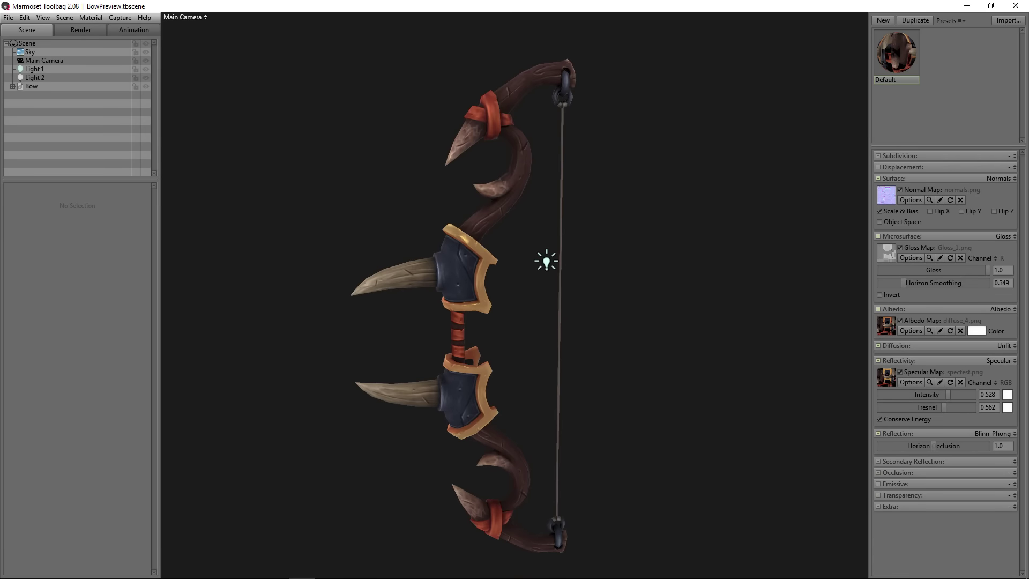
mouse_move(332, 576)
key(Tab)
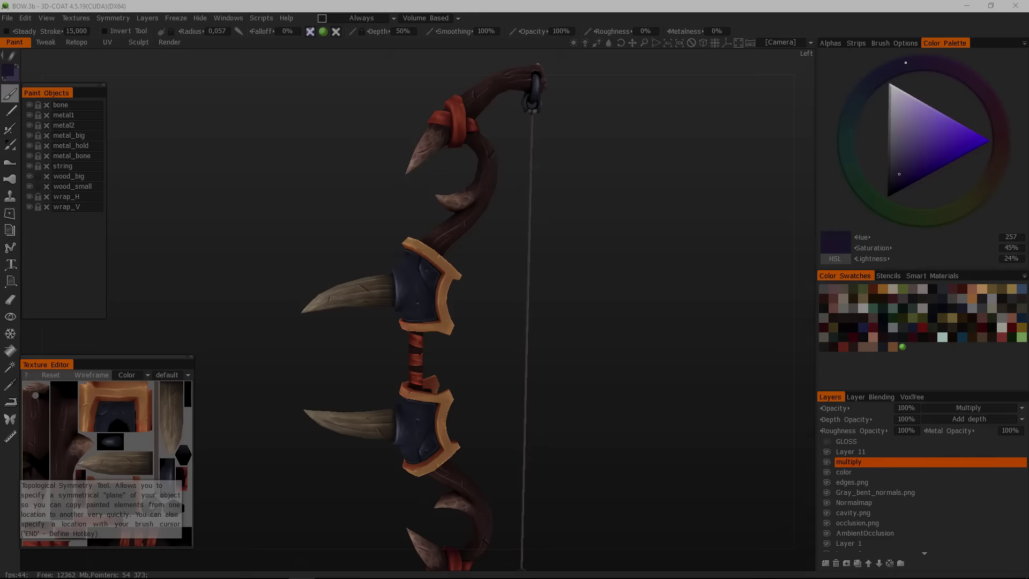
- Add a new layer at the top of the stack named darken
scroll(582, 396, up, 3)
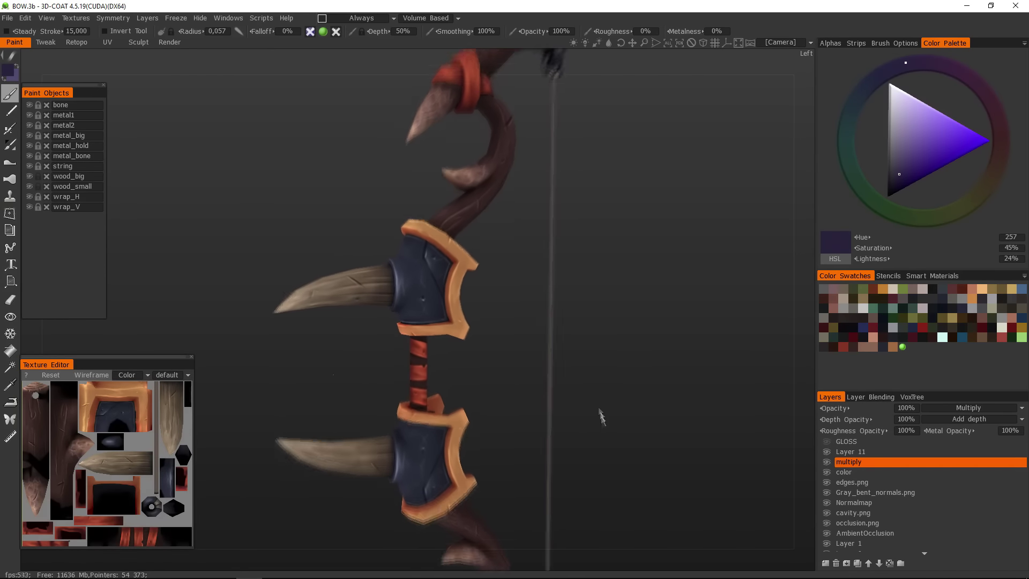
click(826, 563)
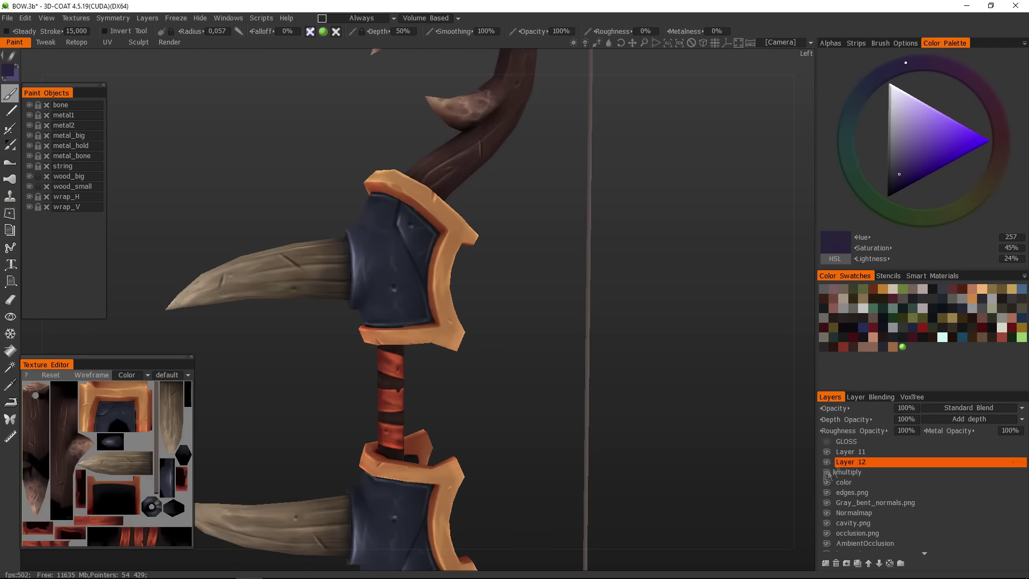
click(826, 563)
text(darke)
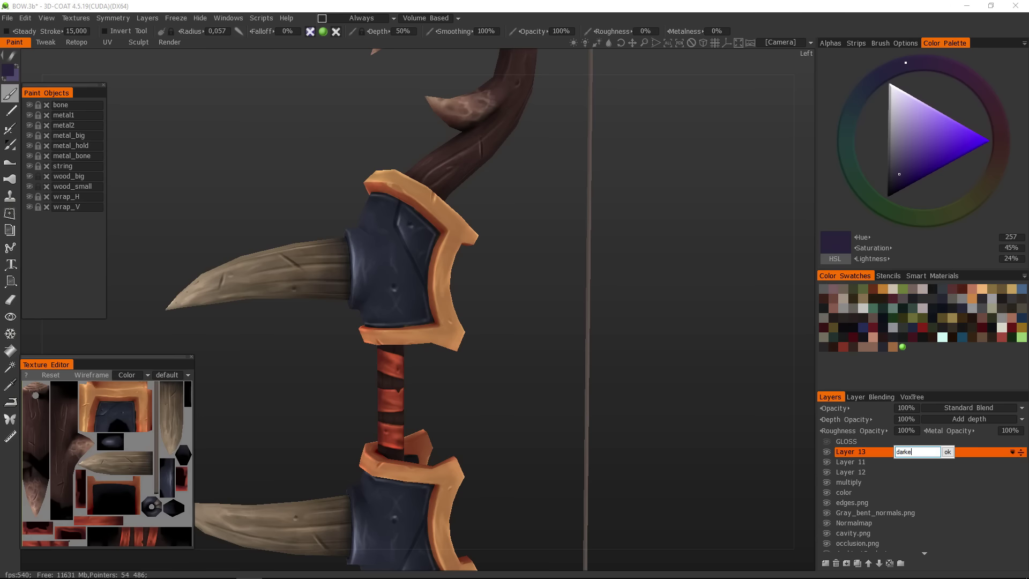
text(n)
key(Return)
- Lock wood_big, paint a dark stroke on the orange guard, and make the layer Multiply at 50%
click(888, 179)
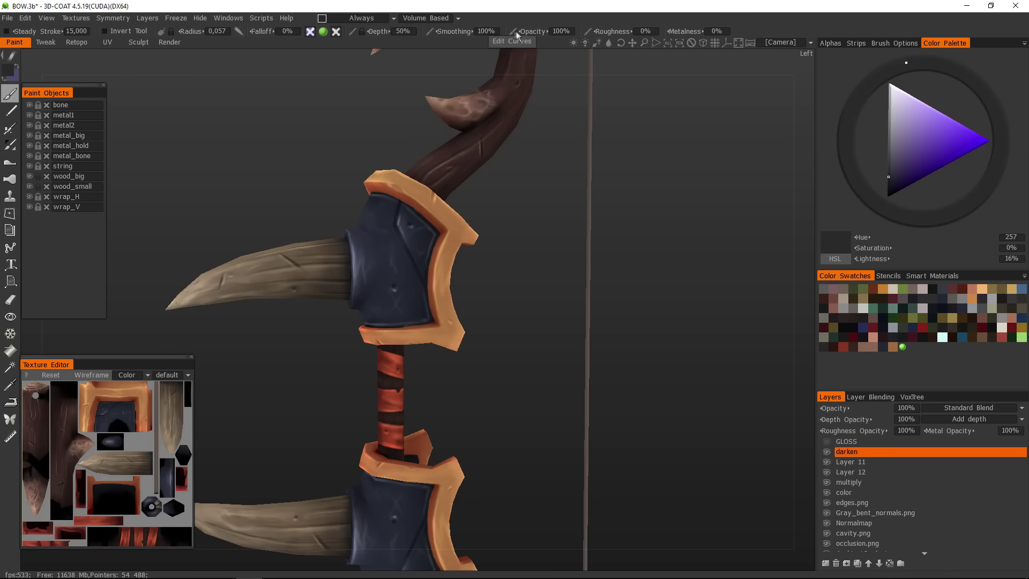
scroll(472, 268, up, 2)
scroll(483, 273, up, 2)
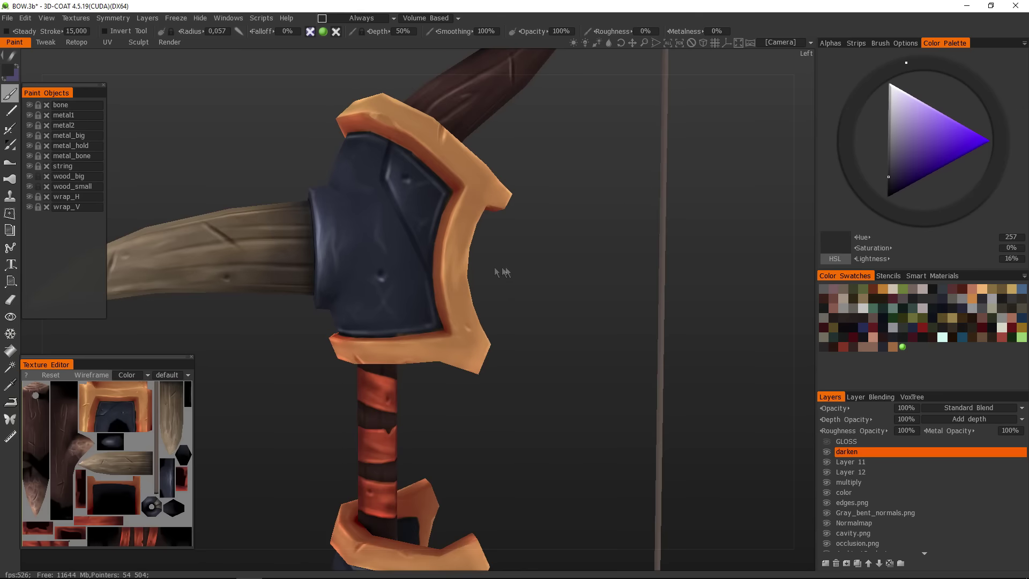
click(38, 176)
drag(482, 182, 448, 271)
click(969, 408)
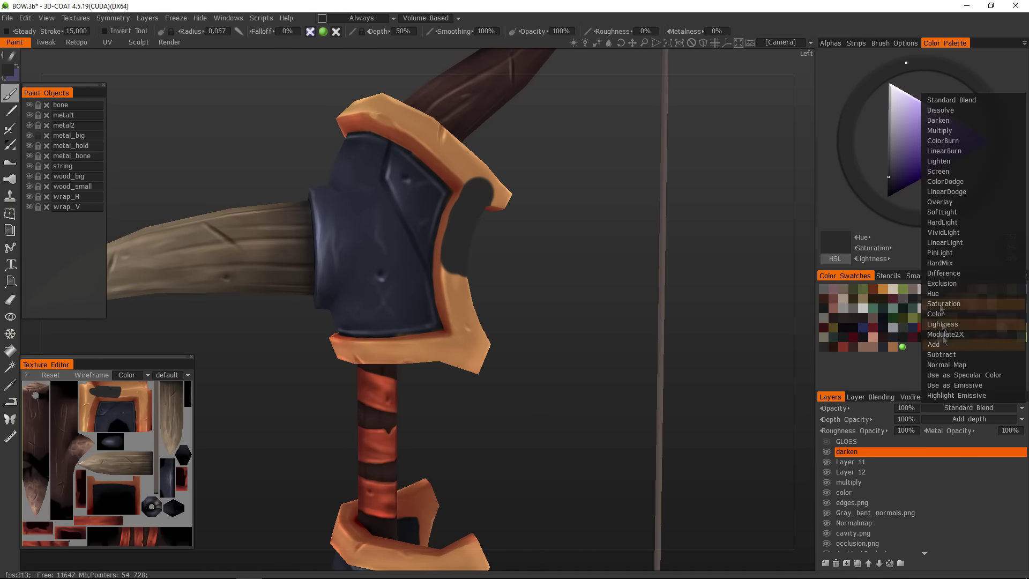
click(960, 141)
drag(906, 408, 901, 409)
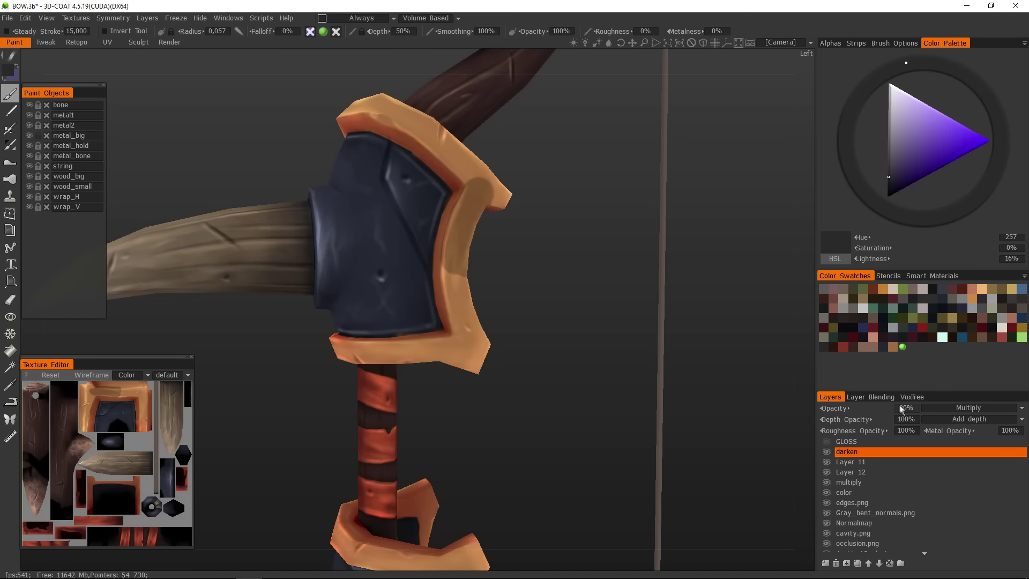
key(Return)
- Switch the paint to a lighter, more saturated purple and set the darken layer to 40% opacity
drag(488, 217, 507, 305)
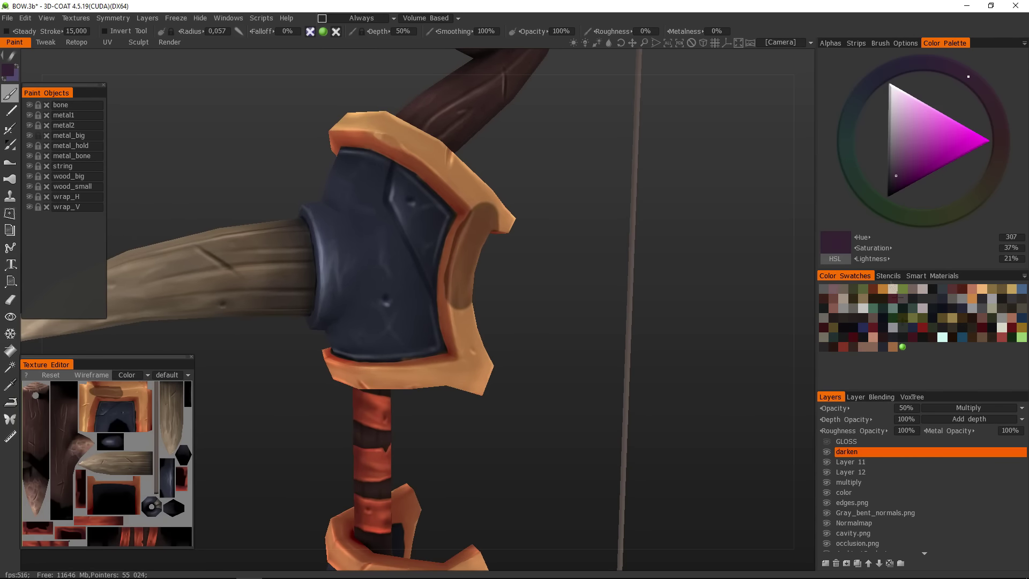
drag(589, 375, 670, 349)
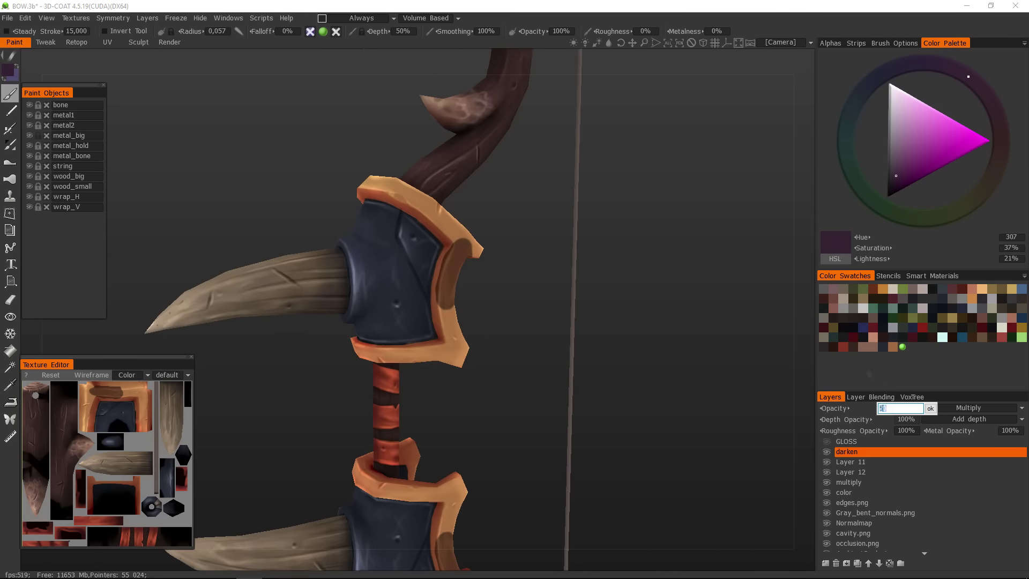
click(903, 175)
scroll(524, 317, up, 5)
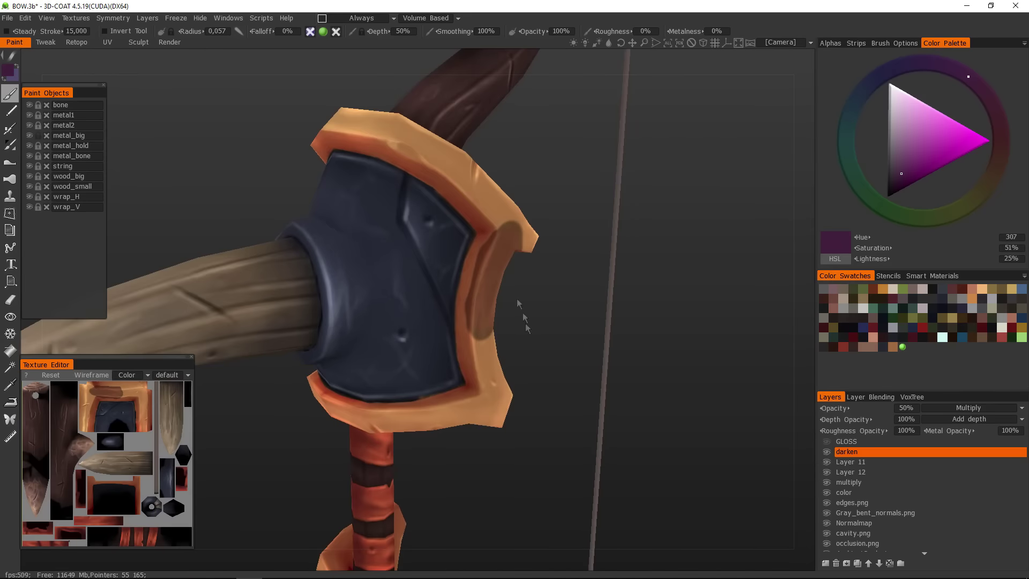
drag(531, 304, 466, 300)
click(907, 408)
text(40)
key(Return)
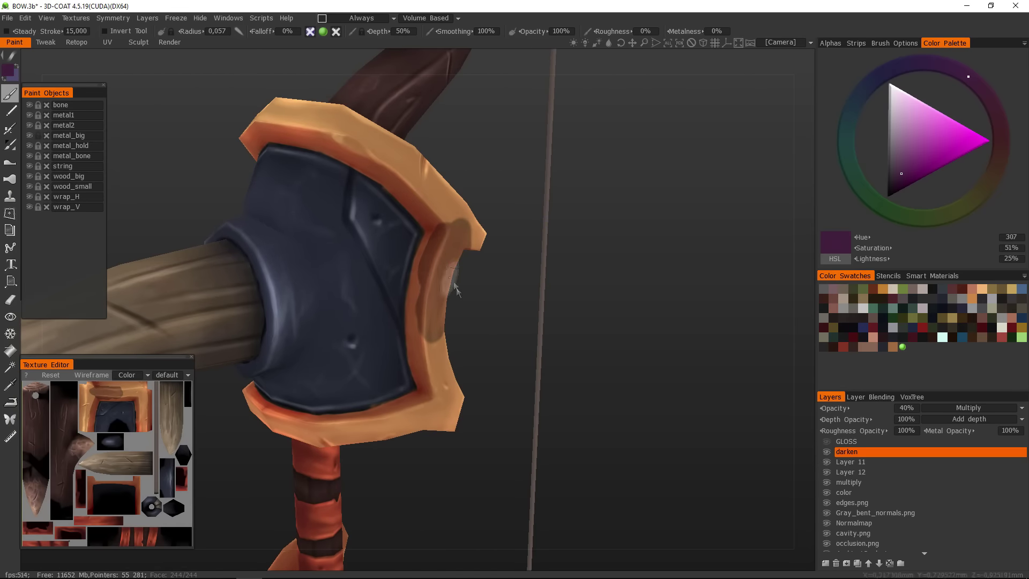
- Brush dark purple bands along the guard's orange outer edges
drag(437, 269, 472, 306)
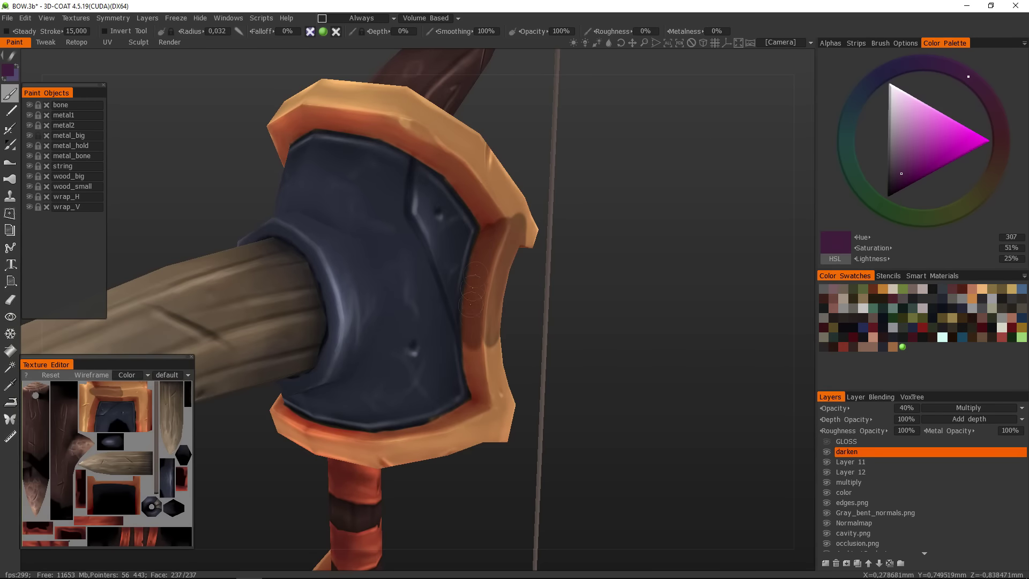
drag(496, 320, 489, 367)
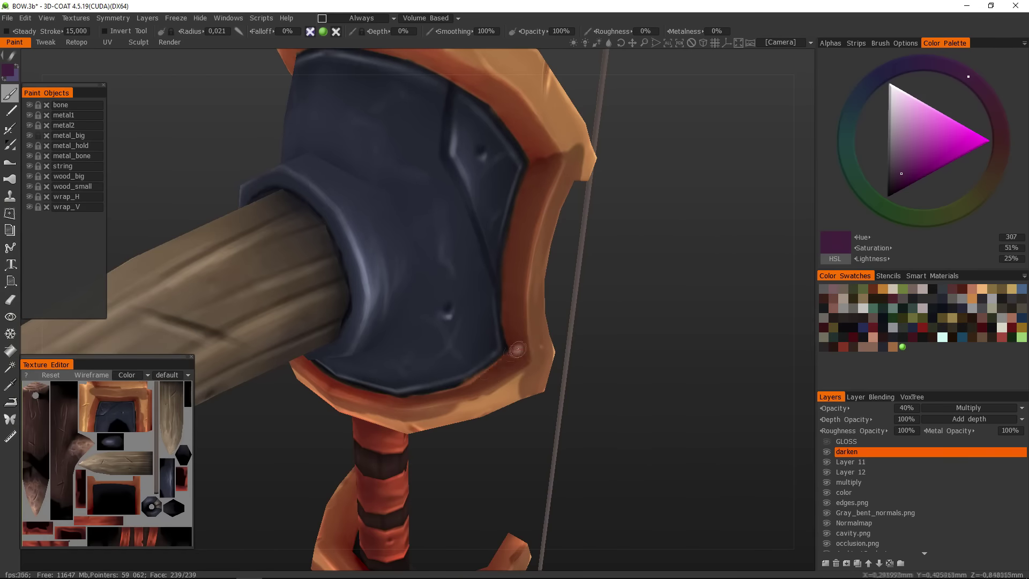
drag(477, 432, 429, 364)
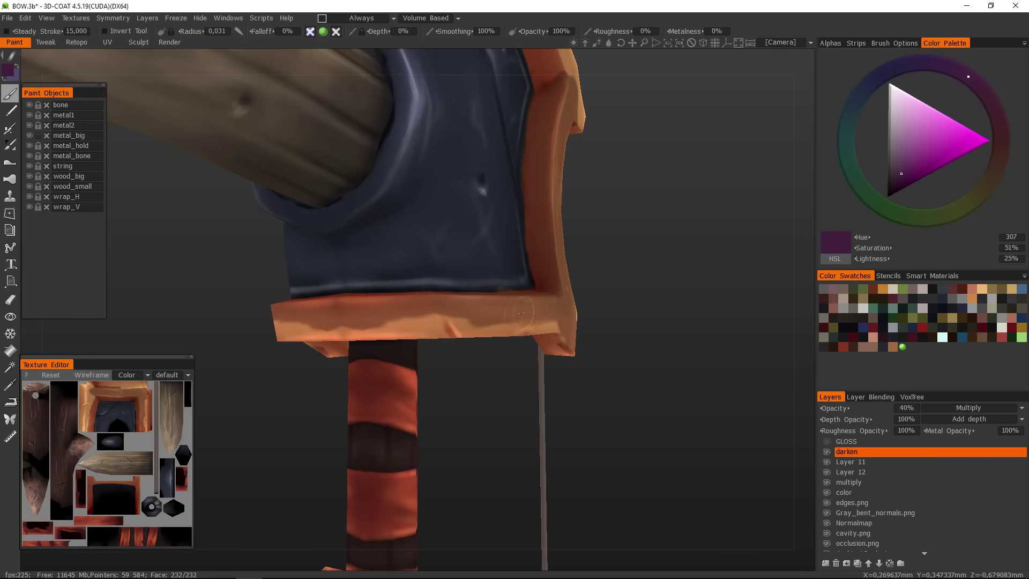
scroll(361, 243, up, 3)
mouse_move(360, 242)
mouse_down()
mouse_move(410, 251)
mouse_move(456, 238)
mouse_move(541, 297)
mouse_up()
drag(638, 356, 585, 289)
drag(429, 252, 360, 321)
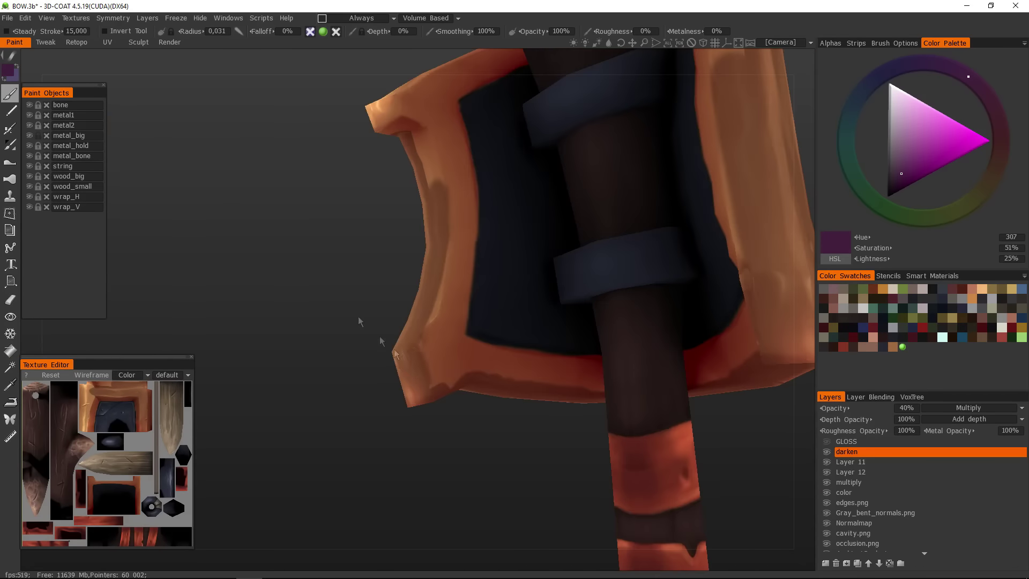
scroll(448, 234, up, 3)
drag(448, 234, 464, 209)
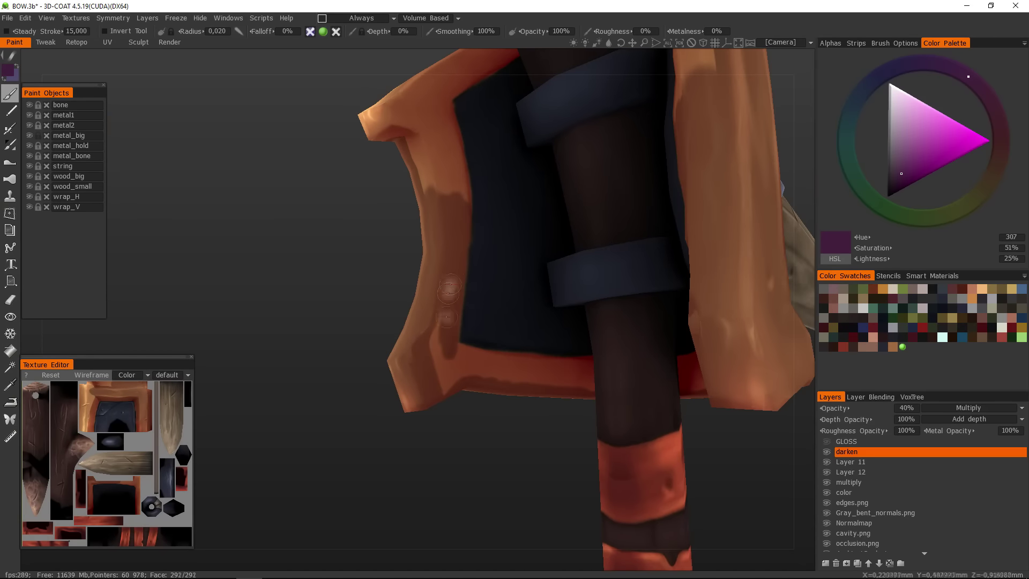
middle_drag(438, 339, 435, 336)
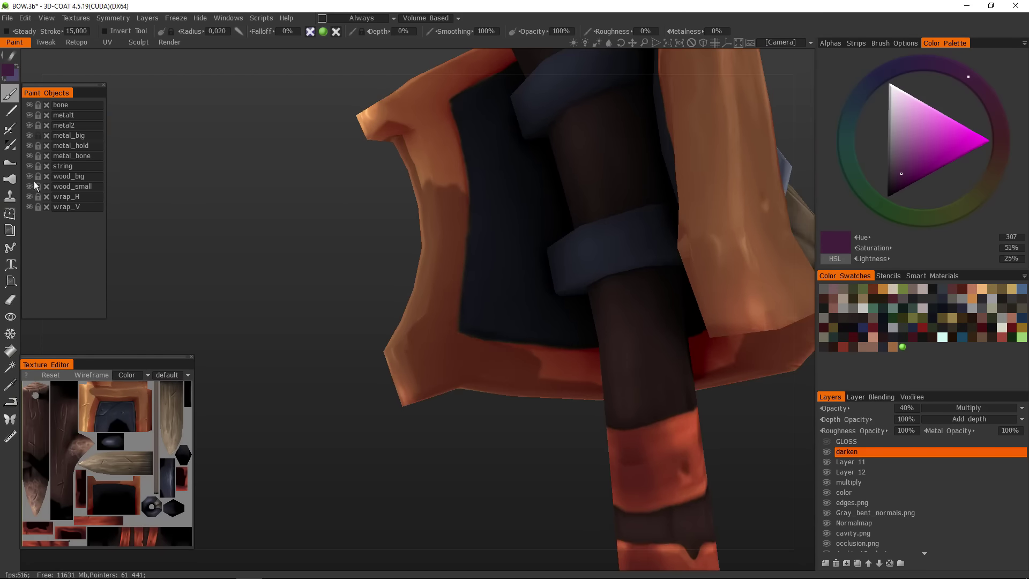
- Hide wood_big and inspect the guard's inner face and upper rim
click(29, 175)
drag(343, 440, 335, 346)
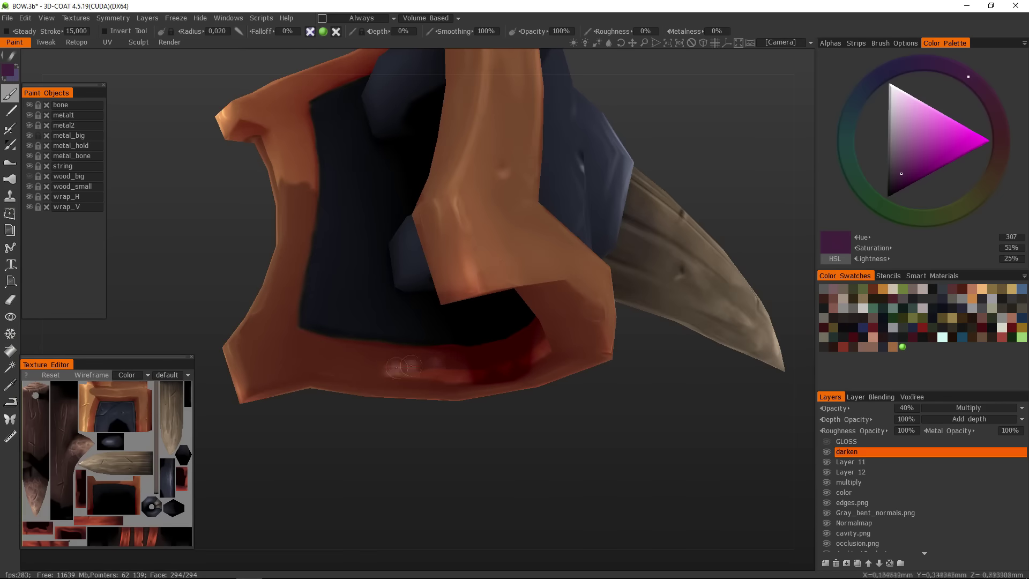
middle_drag(502, 359, 269, 273)
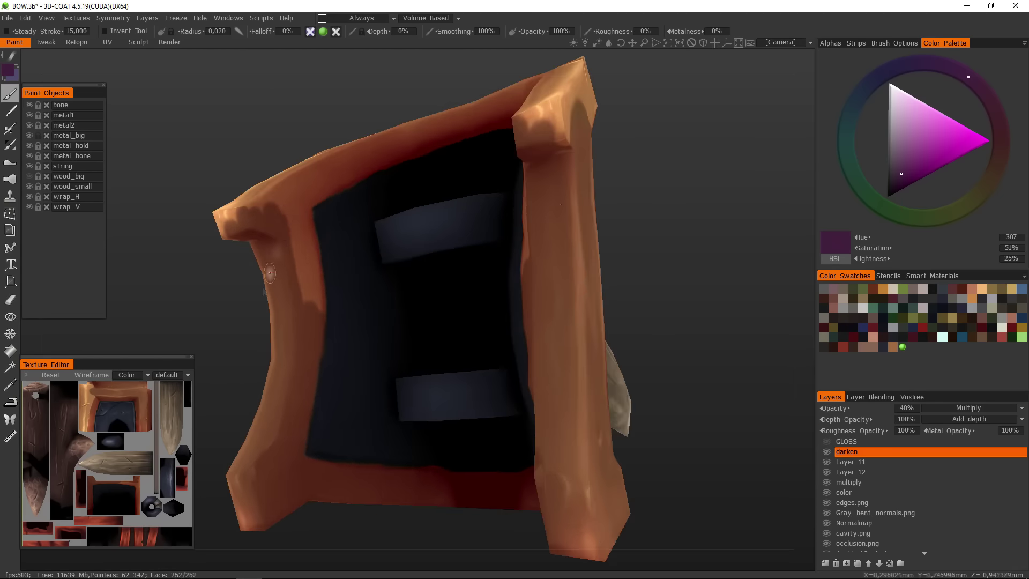
mouse_move(239, 228)
middle_down()
mouse_move(425, 183)
mouse_move(332, 220)
mouse_move(375, 252)
middle_up()
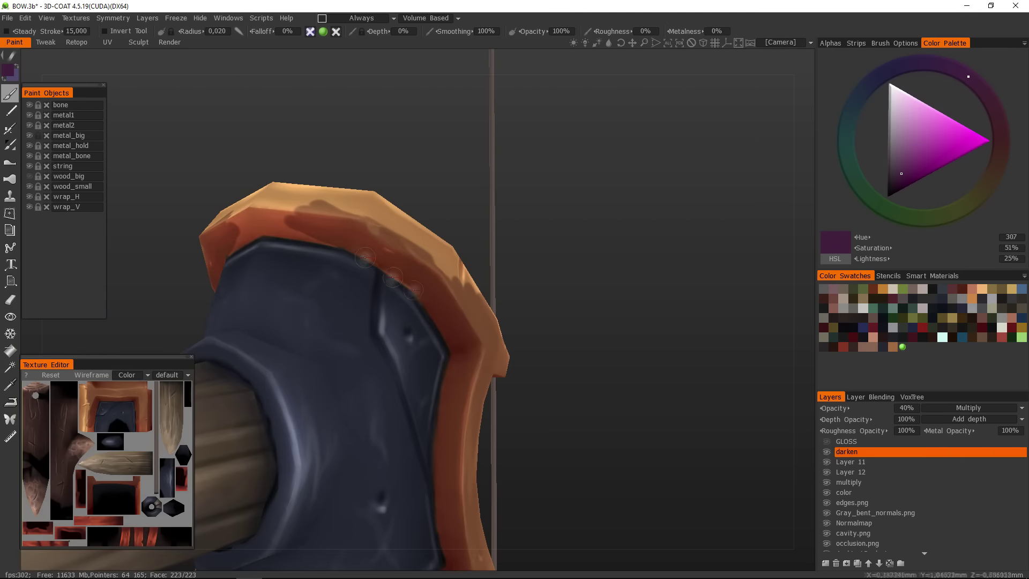
middle_drag(405, 283, 351, 247)
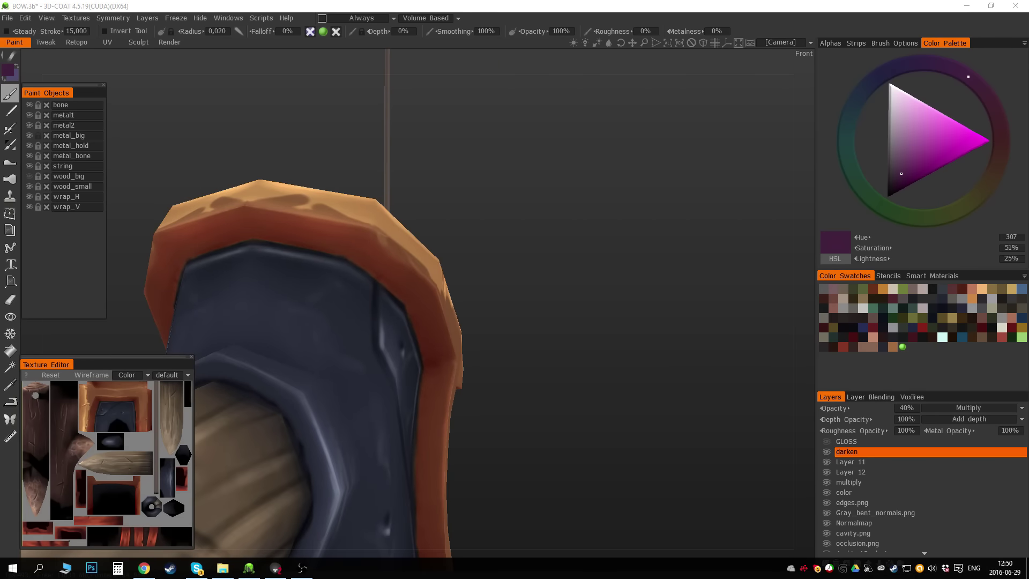
right_click(894, 569)
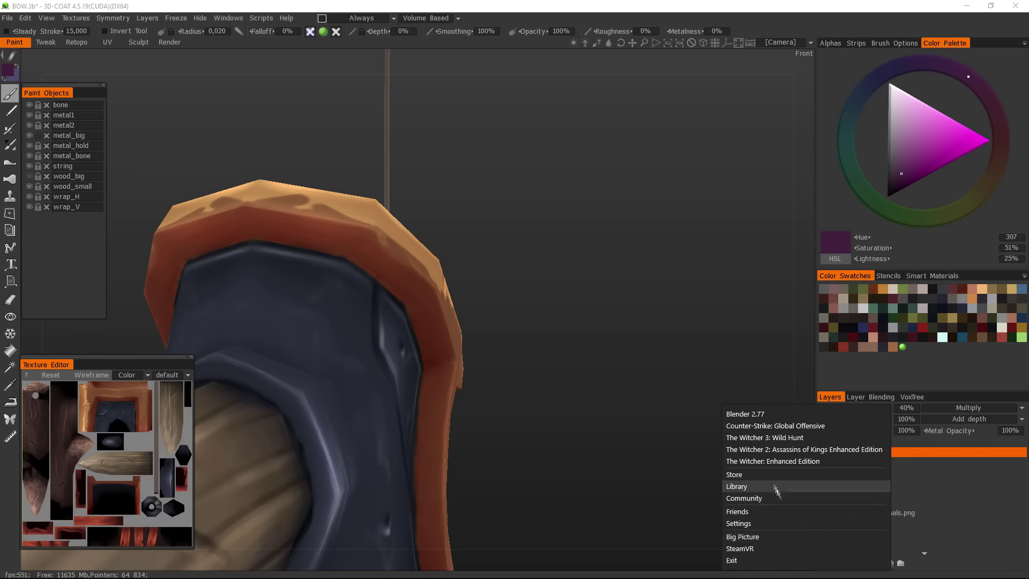
click(761, 511)
click(203, 147)
click(225, 220)
click(291, 126)
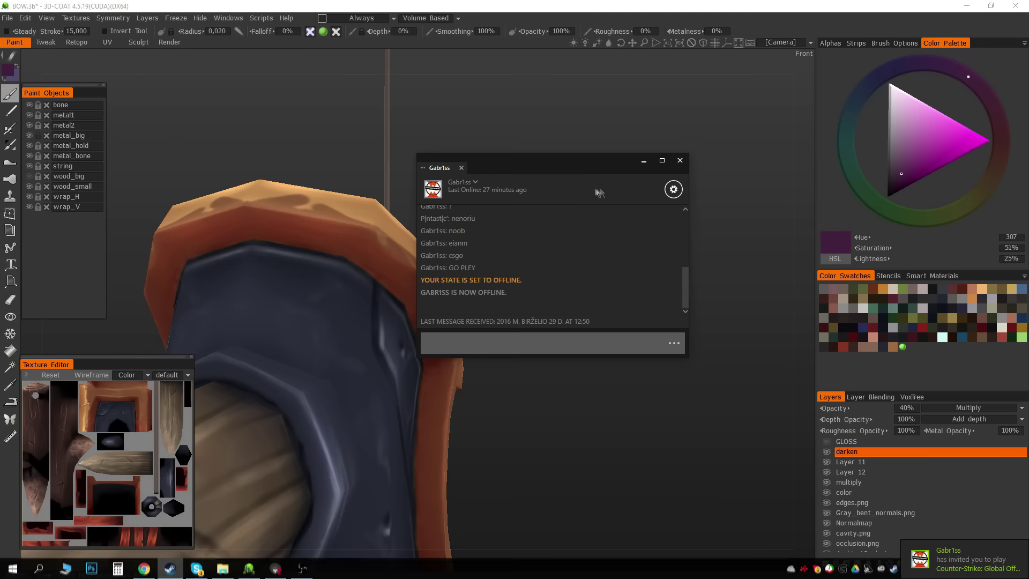
click(681, 162)
drag(675, 212, 325, 201)
mouse_move(388, 244)
mouse_down()
mouse_move(538, 431)
mouse_move(535, 266)
mouse_move(567, 251)
mouse_up()
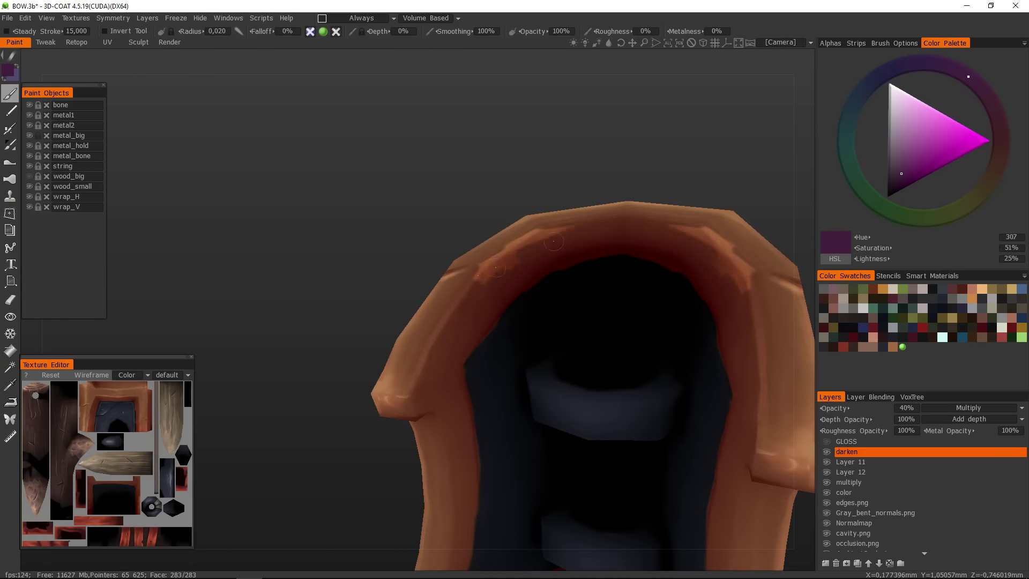
key(KP_1)
scroll(561, 391, down, 3)
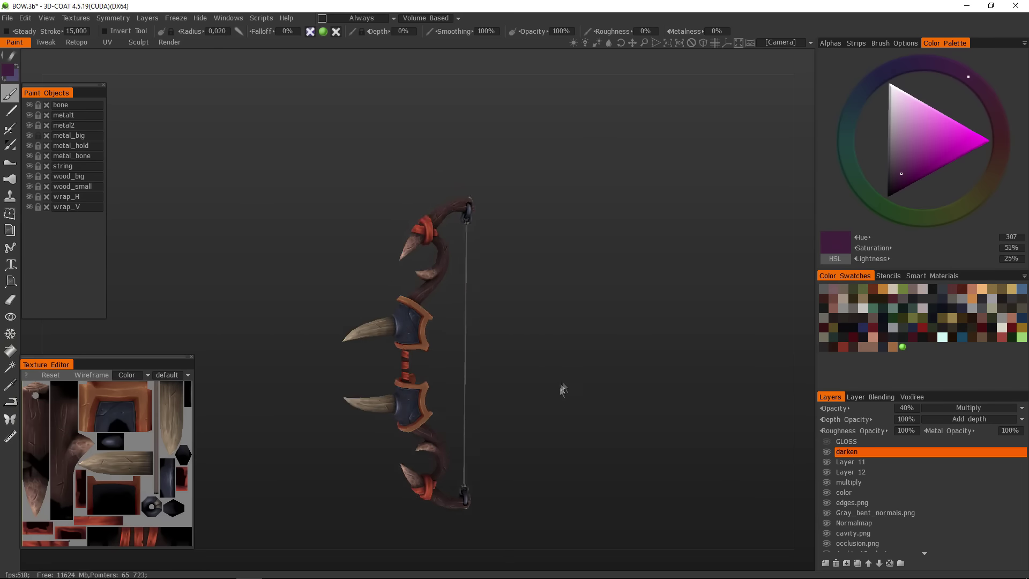
scroll(585, 400, up, 3)
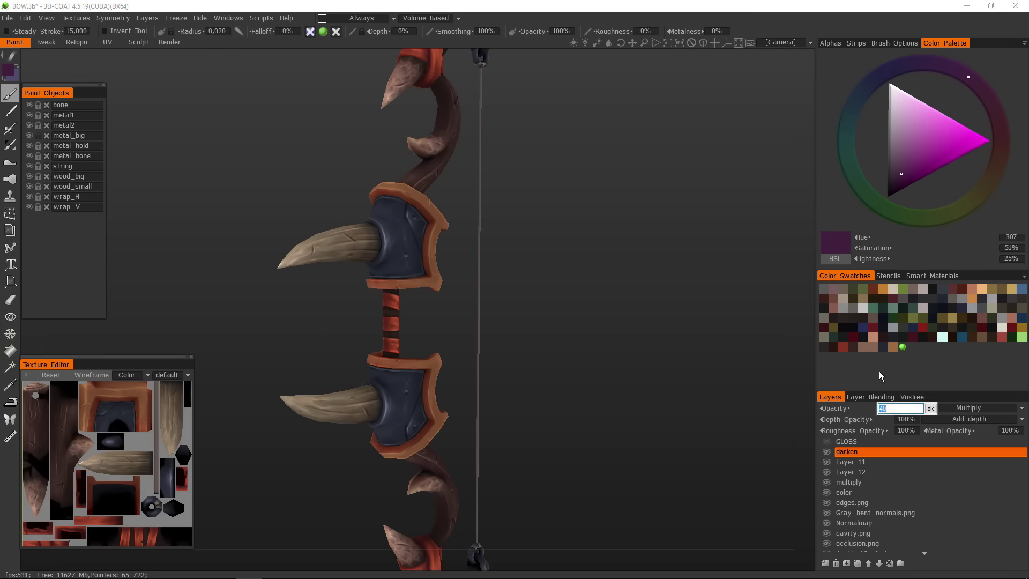
- Export the Color/albedo map from Textures > Export as a new diffuse PNG
click(76, 18)
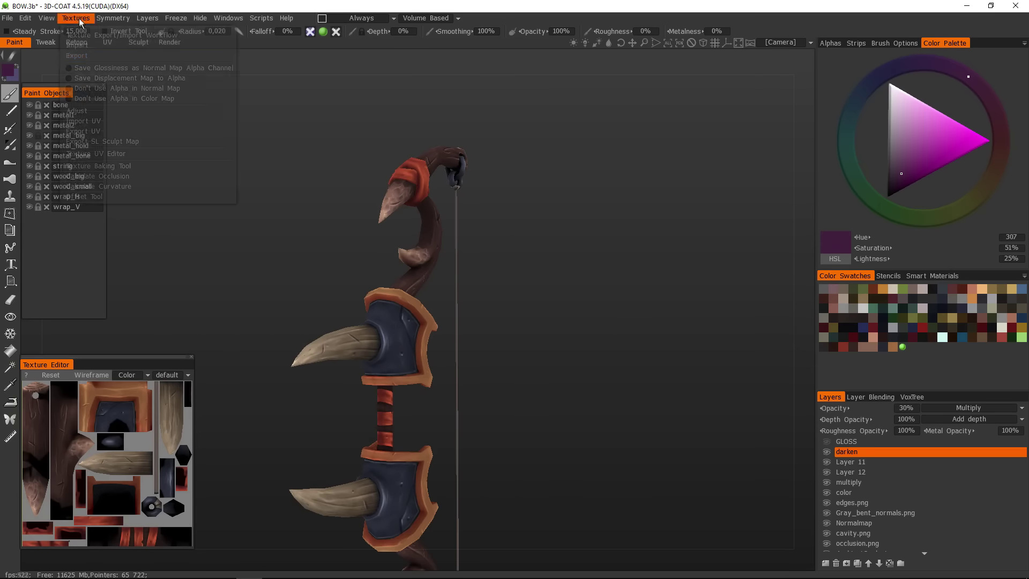
mouse_move(77, 56)
click(264, 59)
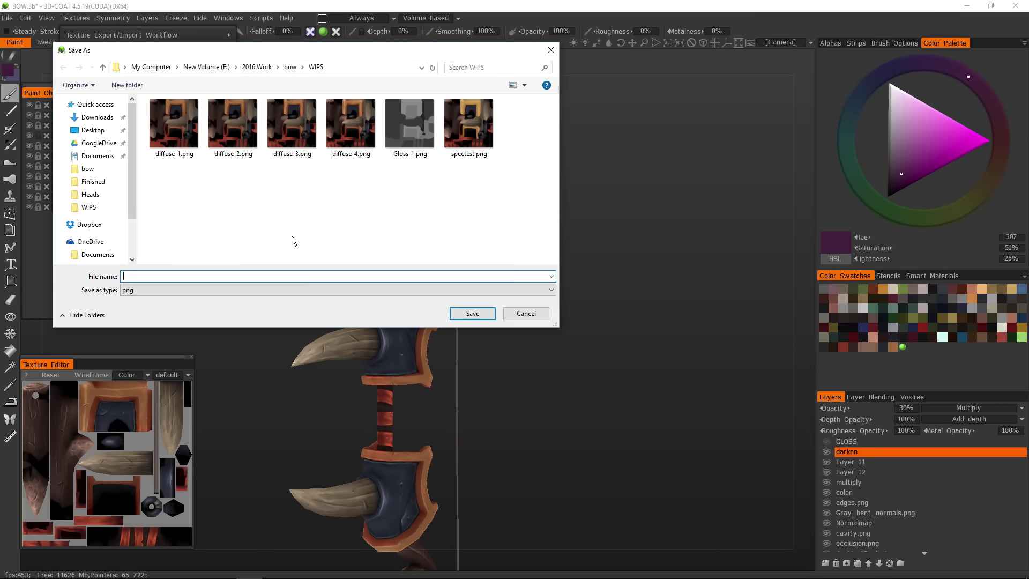
text(diffure_5)
click(472, 314)
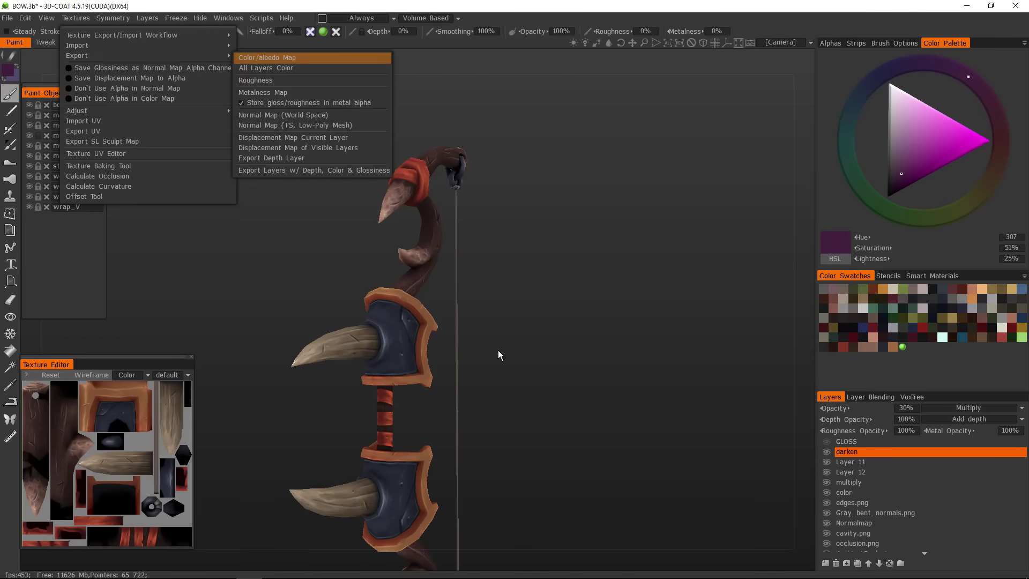
- Load the newly exported colour map as the bow's albedo texture
click(276, 569)
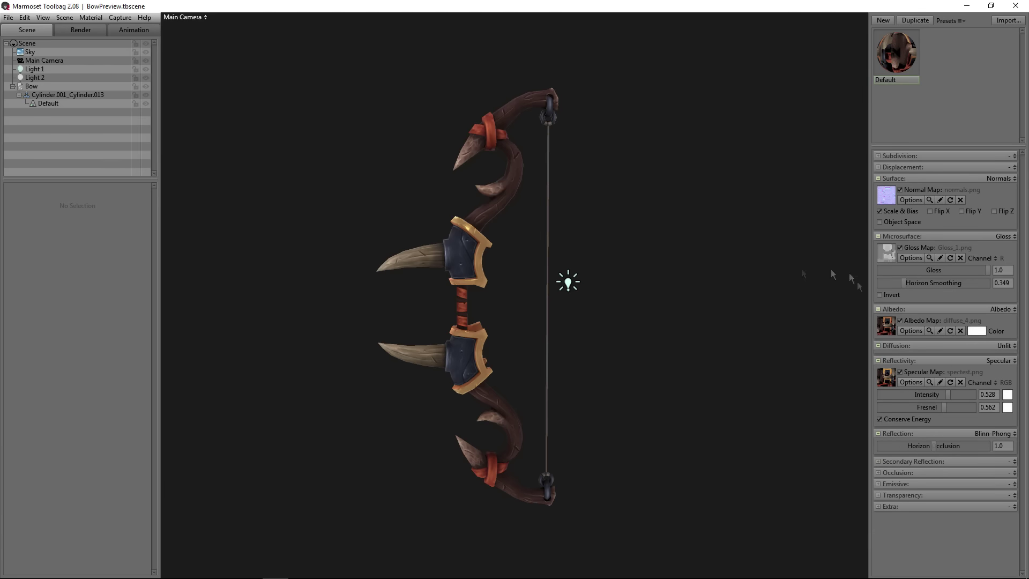
click(886, 325)
key(Return)
click(880, 328)
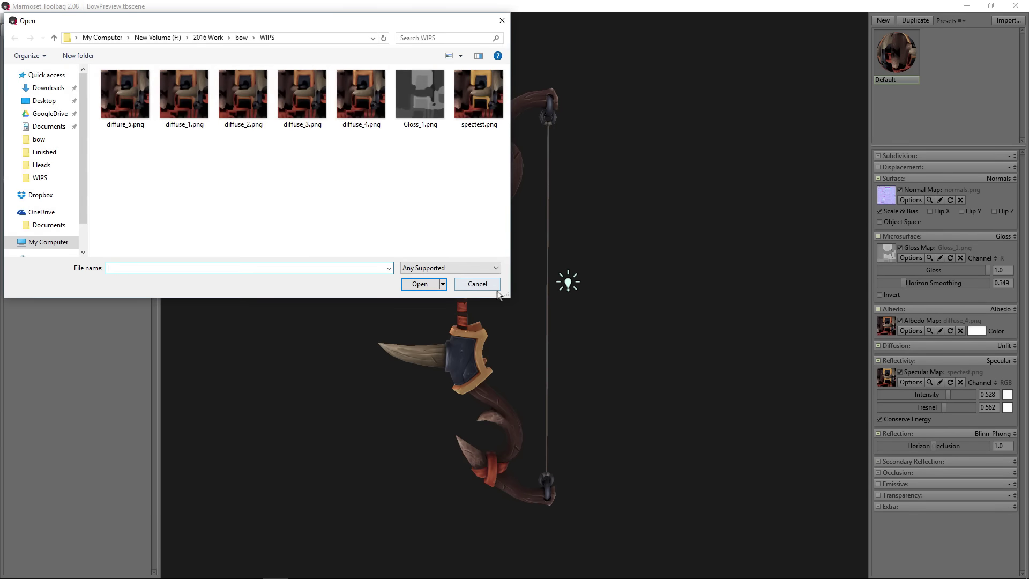
click(420, 284)
scroll(729, 374, up, 3)
click(886, 325)
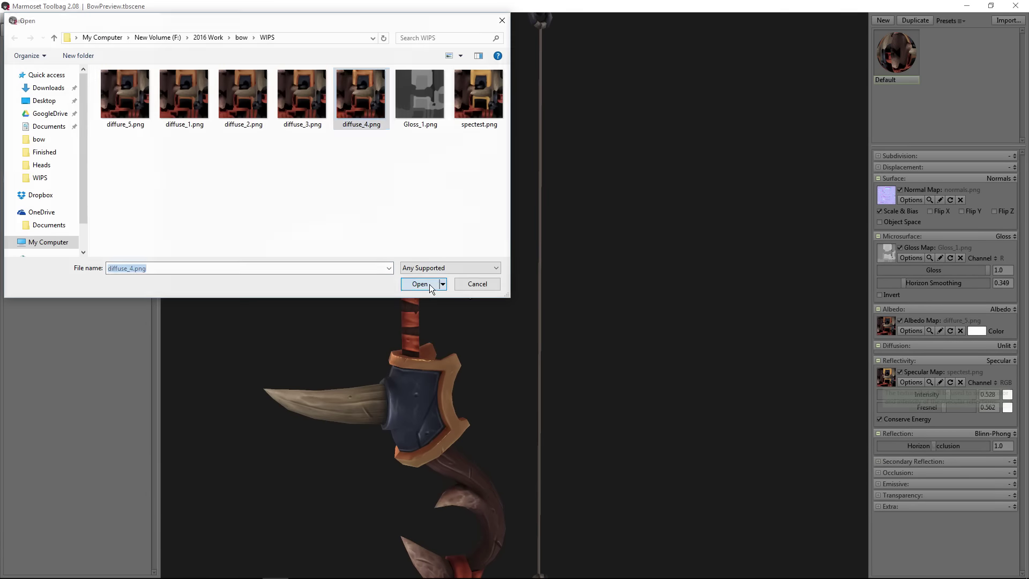
click(424, 284)
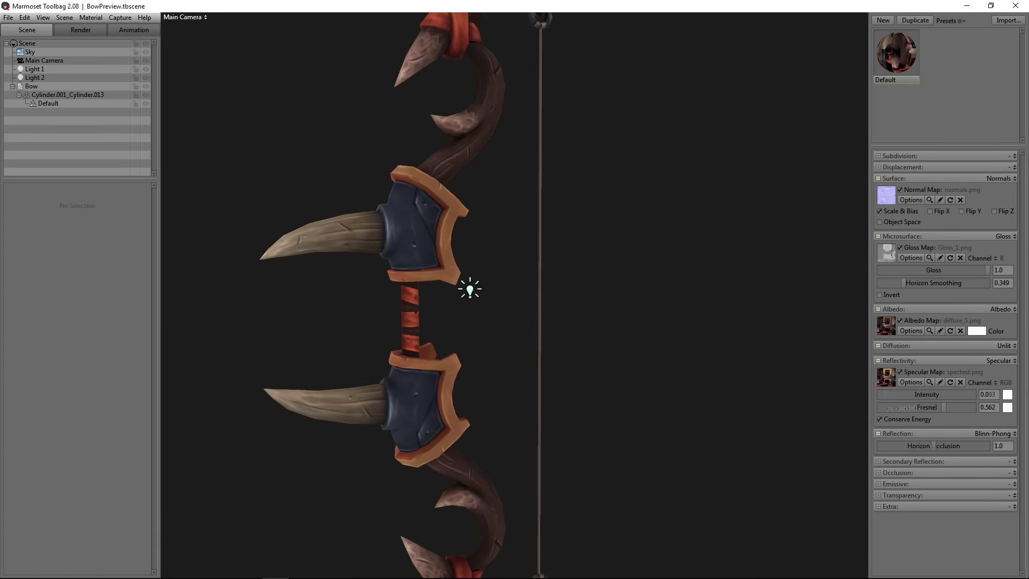
- Switch the sky preset to Bolonga Portico and raise sky brightness to about 5.3
click(285, 214)
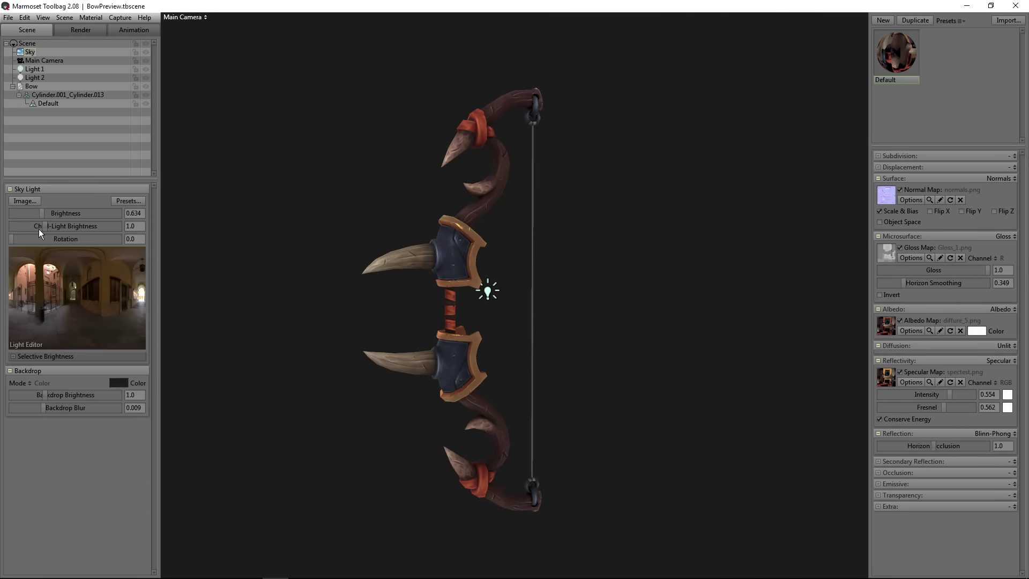
drag(43, 212, 59, 213)
click(34, 78)
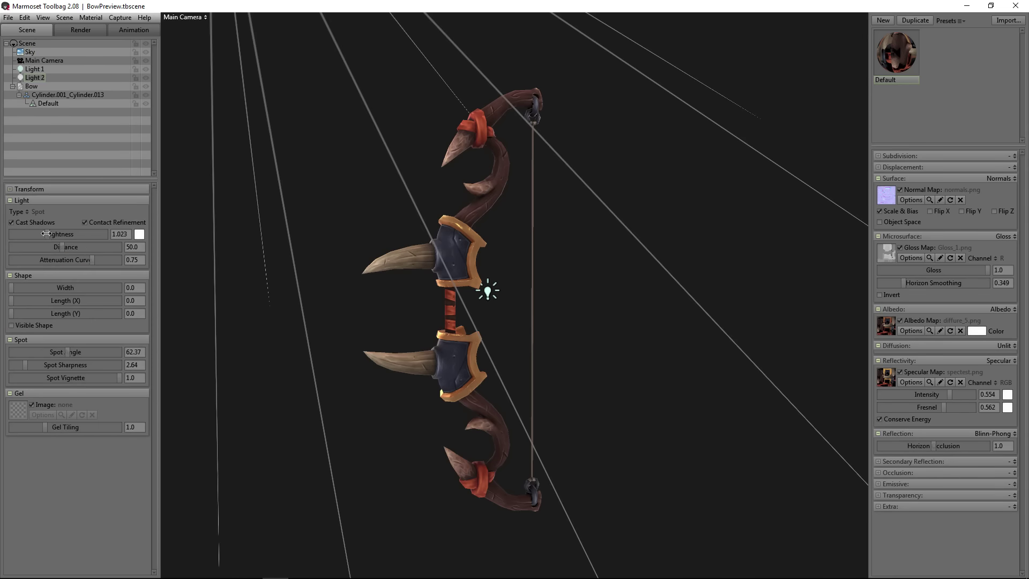
click(183, 221)
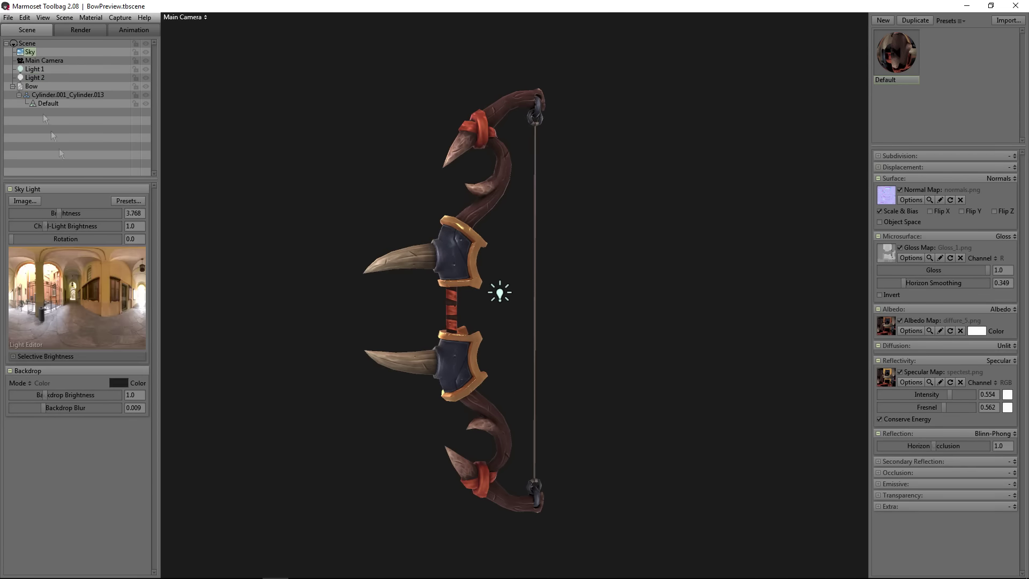
click(119, 202)
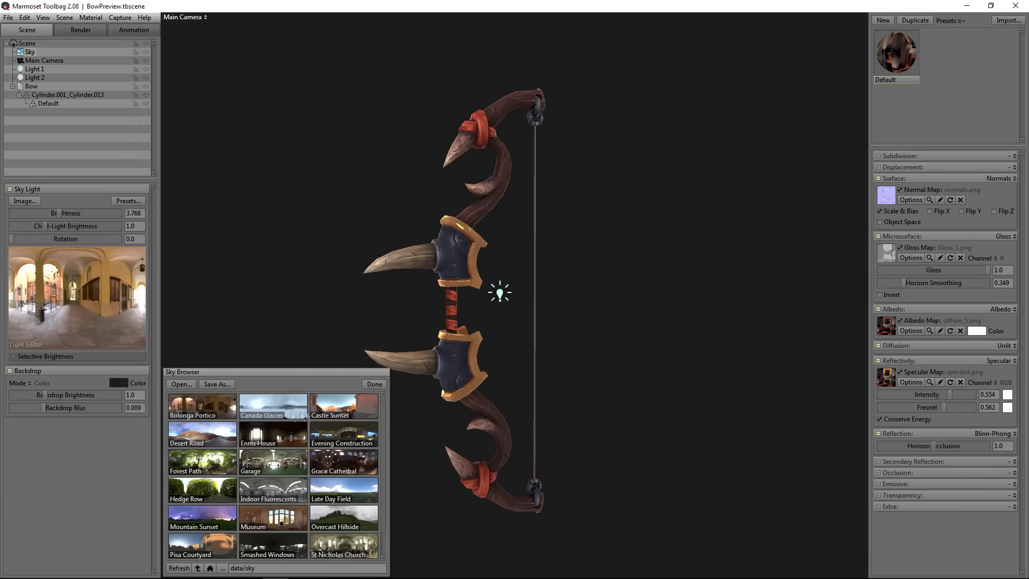
click(211, 410)
click(375, 383)
mouse_move(47, 213)
mouse_down()
mouse_move(72, 218)
mouse_move(63, 220)
mouse_up()
drag(251, 236, 275, 297)
- Tint Light 1 a pale pink
click(35, 68)
click(139, 234)
click(329, 437)
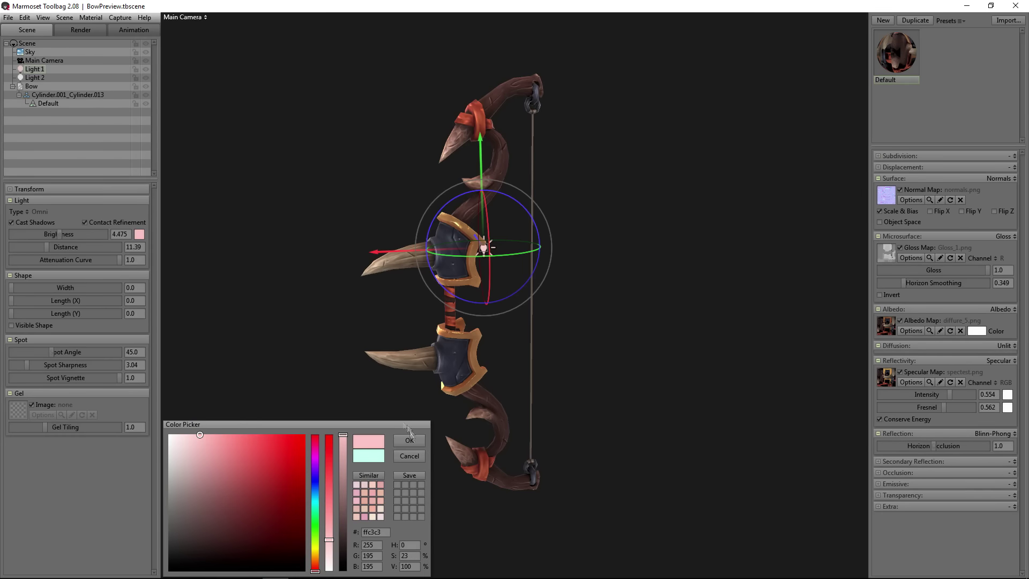
click(376, 423)
drag(377, 423, 359, 438)
click(427, 371)
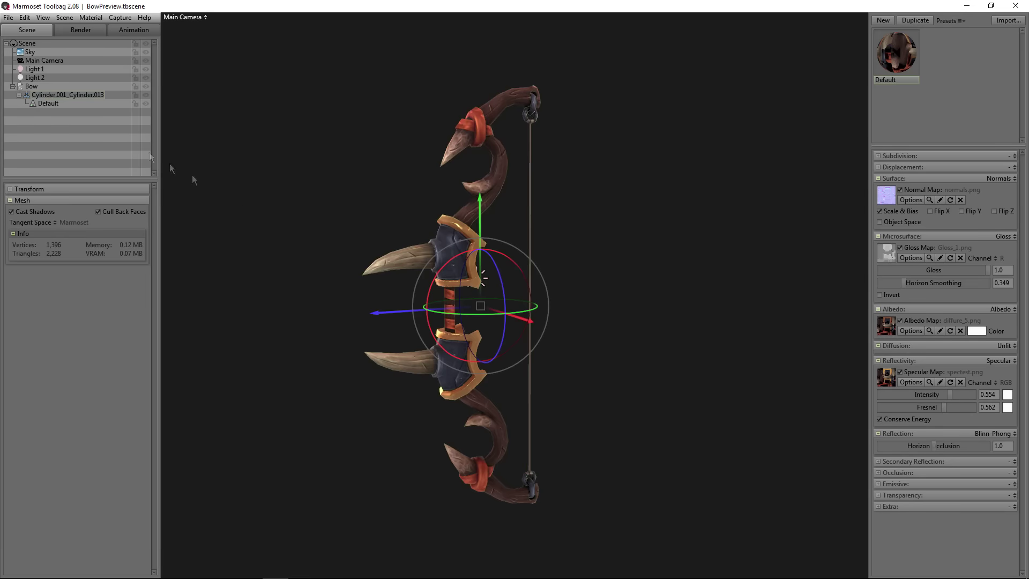
- Duplicate the bow and tilt the copy into a diagonal pose
key(ctrl+d)
drag(482, 251, 558, 319)
click(581, 281)
click(576, 264)
click(472, 301)
drag(516, 275, 452, 304)
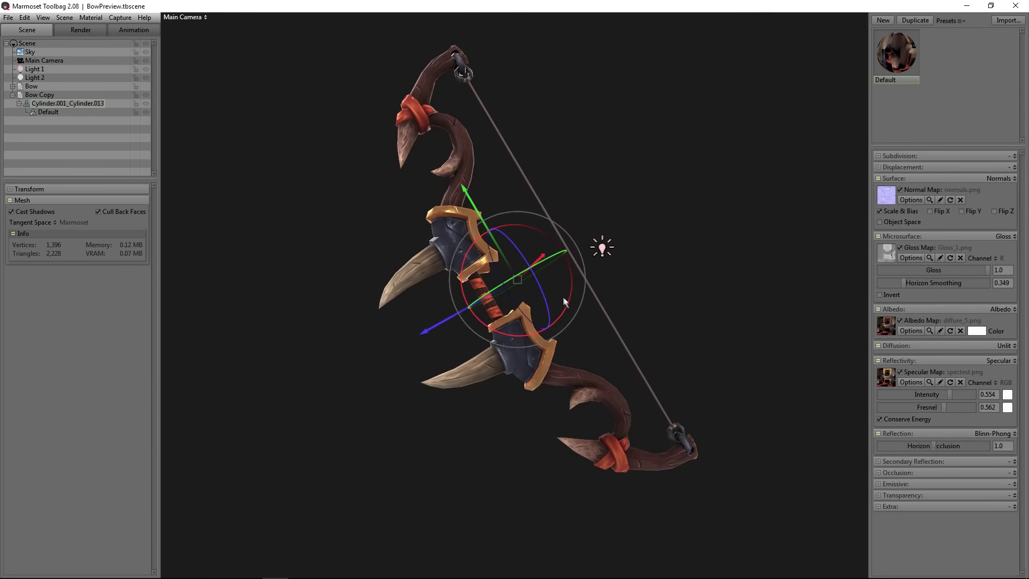
drag(563, 297, 645, 343)
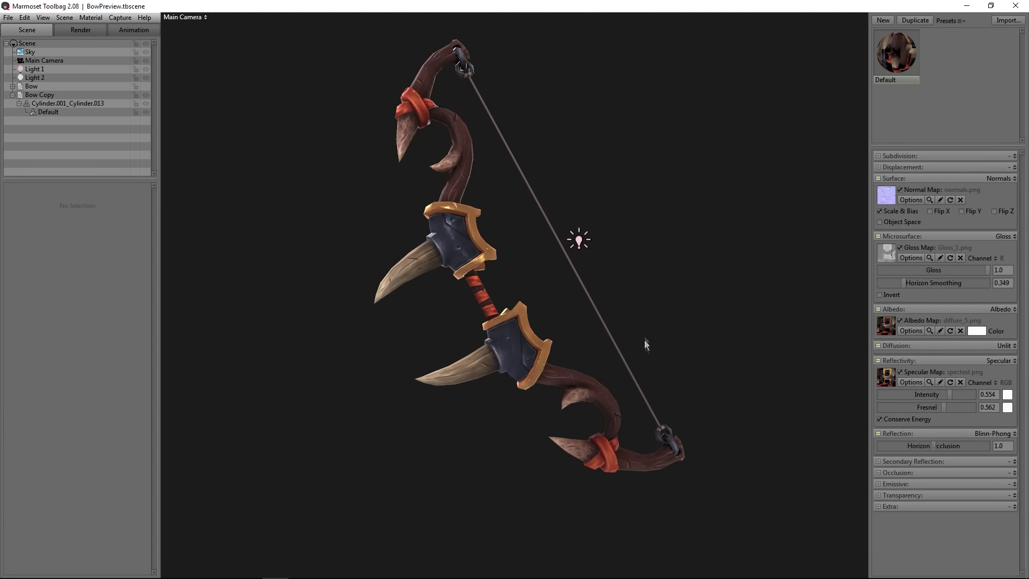
- Load diffuse_4.png as the albedo map for the copy
click(888, 326)
double_click(304, 91)
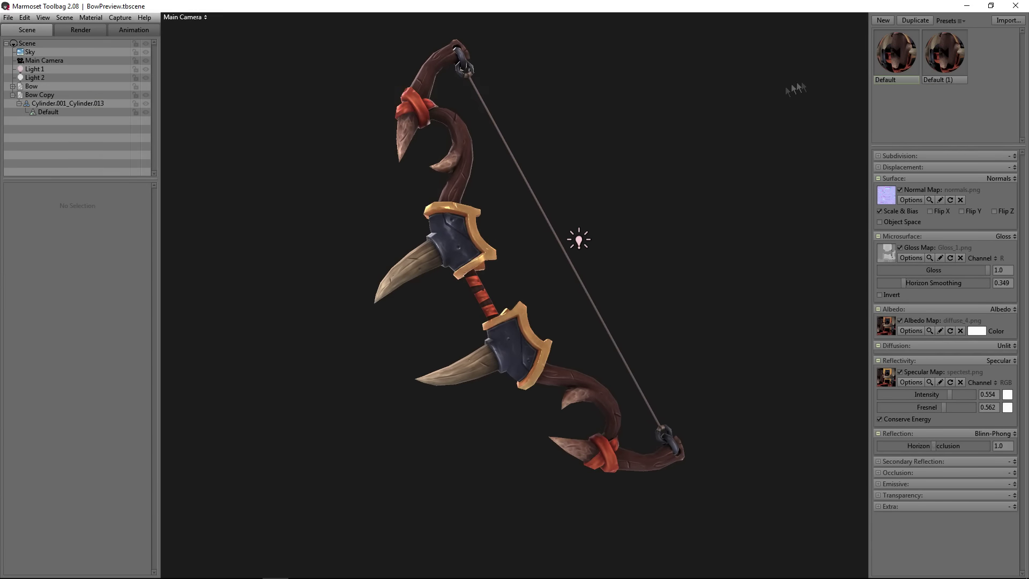
drag(523, 383, 493, 311)
click(560, 253)
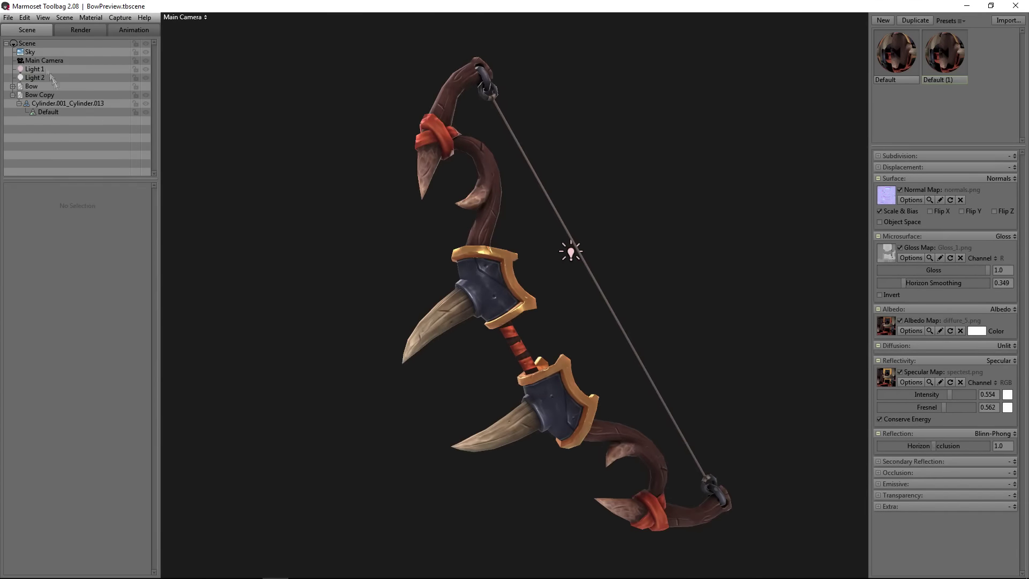
- Set sky brightness to about 6 and rotate the sky to 49 degrees
click(29, 52)
drag(90, 214, 65, 213)
mouse_move(284, 300)
shift+mouse_down()
mouse_move(345, 317)
mouse_move(333, 307)
mouse_move(321, 317)
mouse_move(801, 123)
shift+mouse_up()
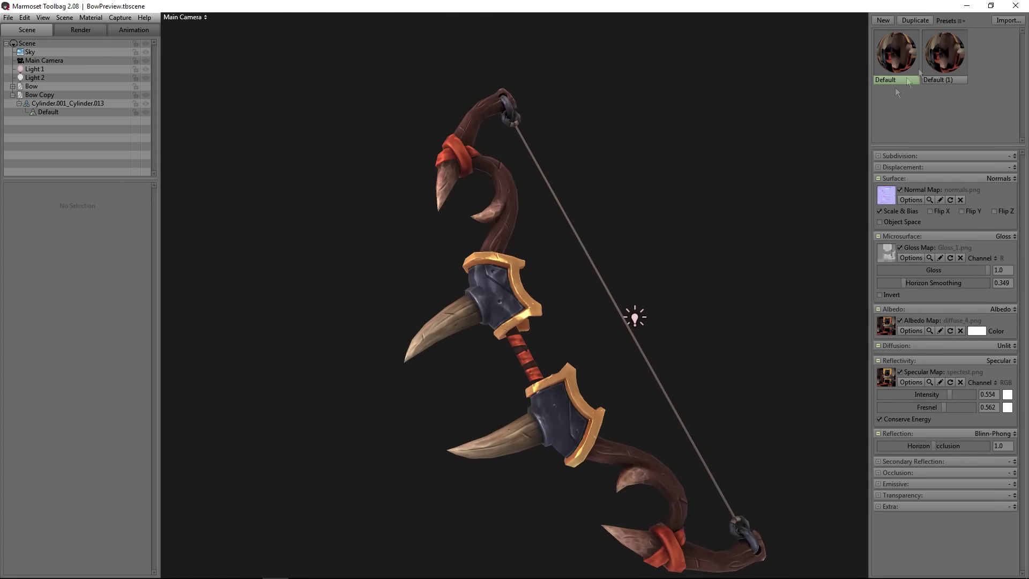
drag(944, 54, 652, 428)
scroll(652, 427, up, 3)
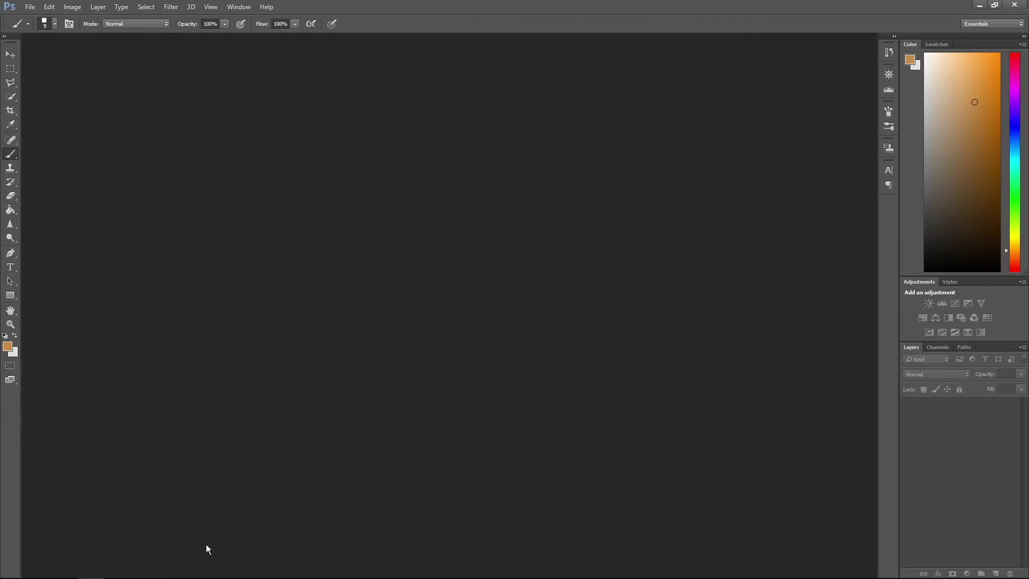
- Open spectest.png from the WIPS folder in Photoshop
click(222, 568)
click(203, 175)
click(189, 259)
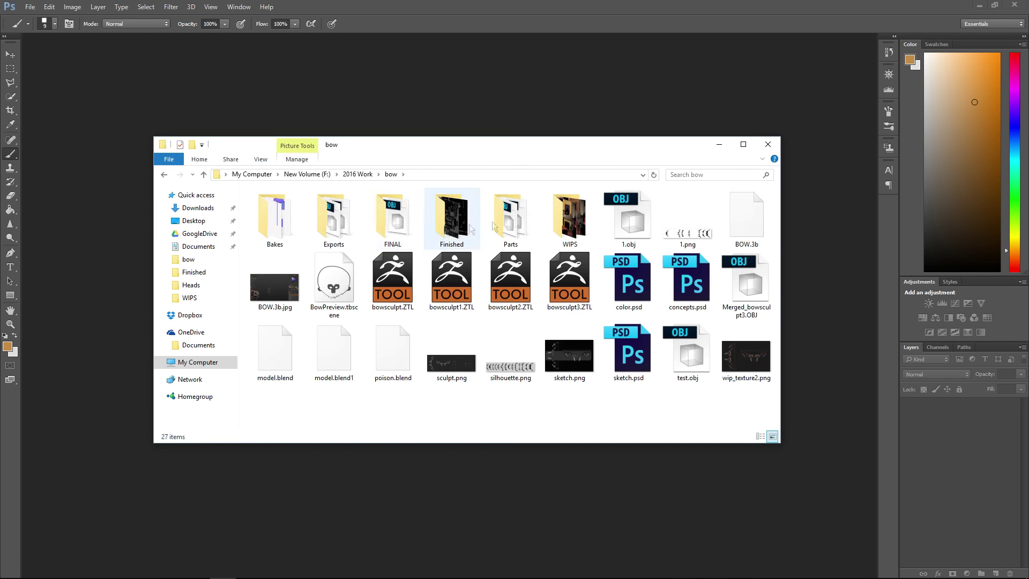
click(190, 298)
drag(628, 215, 470, 433)
- Darken the image to brightness -52 and save it as spectest1.png
click(74, 7)
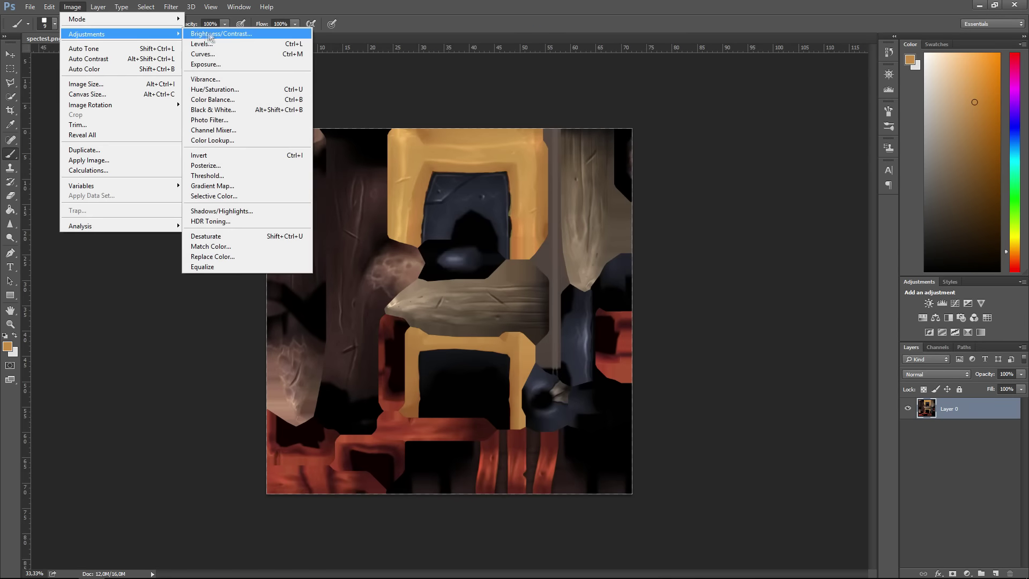
click(750, 230)
click(74, 7)
click(220, 35)
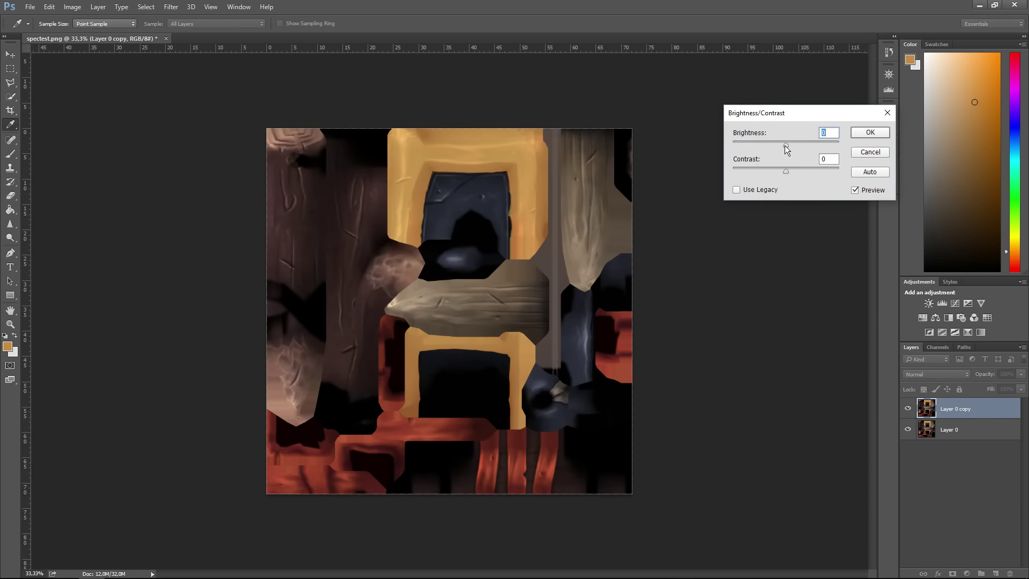
drag(785, 146, 770, 147)
click(863, 134)
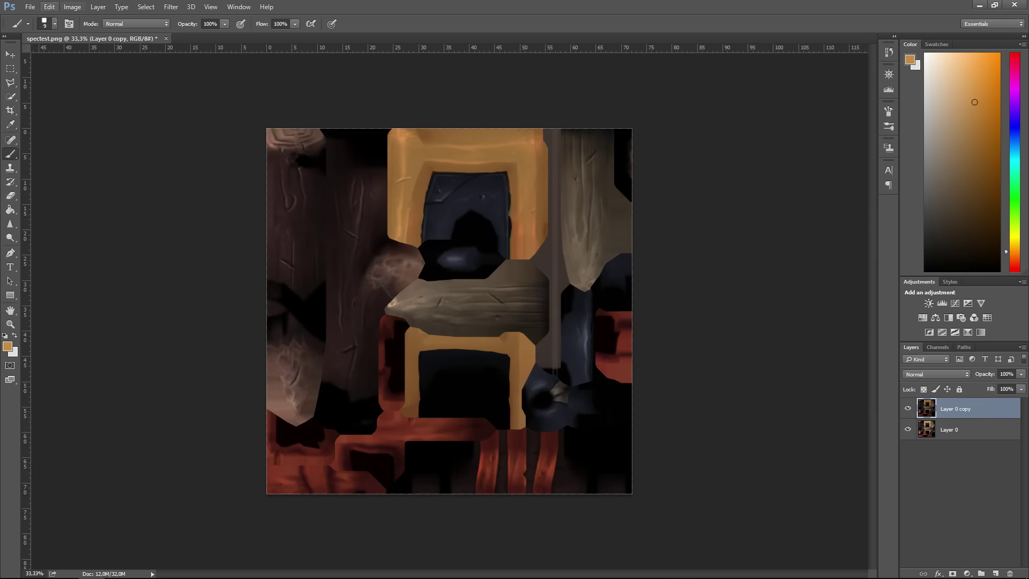
key(ctrl+shift+s)
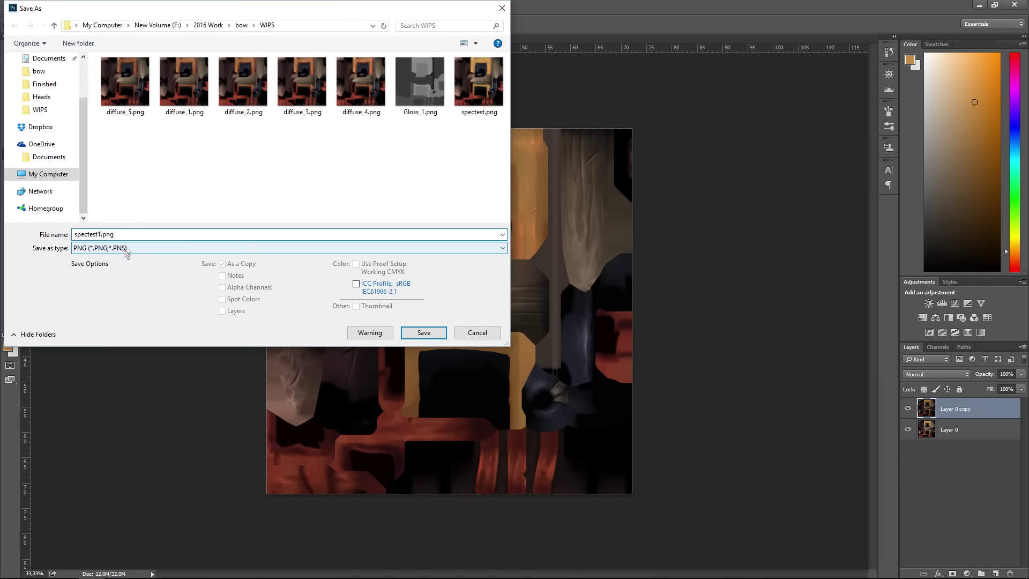
key(Return)
key(Return)
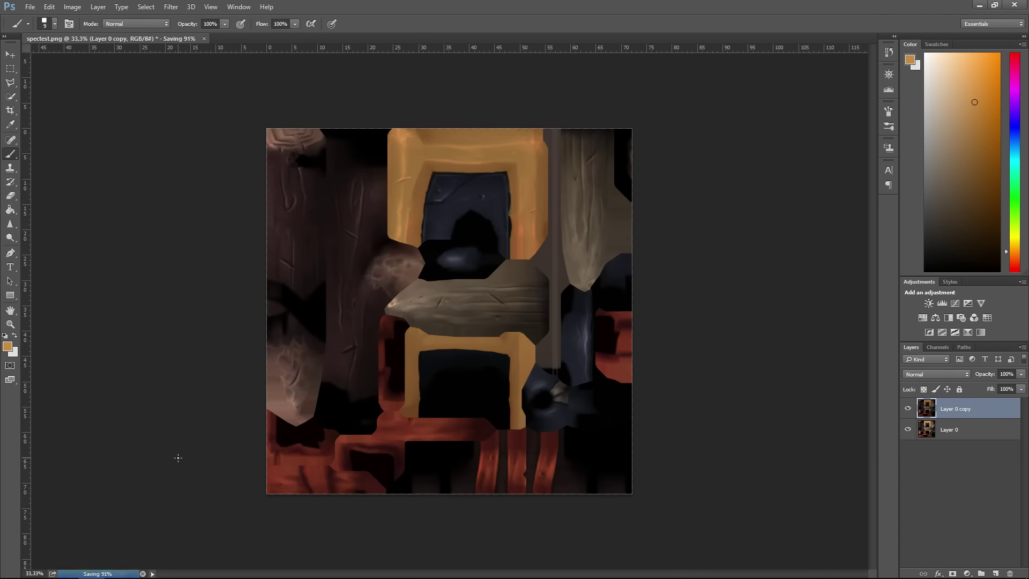
- Load spectest1.png into the bow material's Specular Map slot in Marmoset Toolbag
click(279, 571)
click(886, 378)
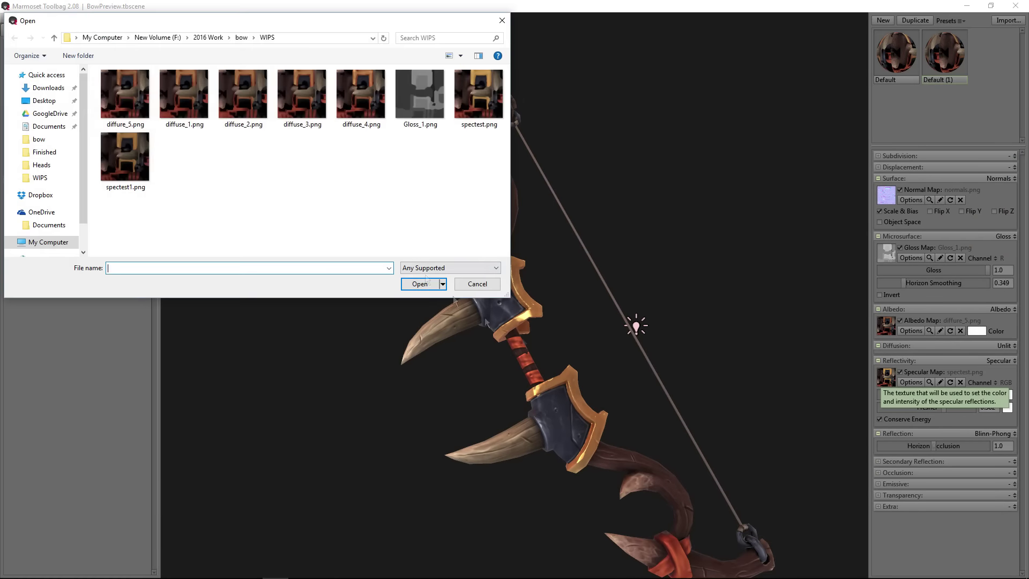
click(414, 285)
click(887, 378)
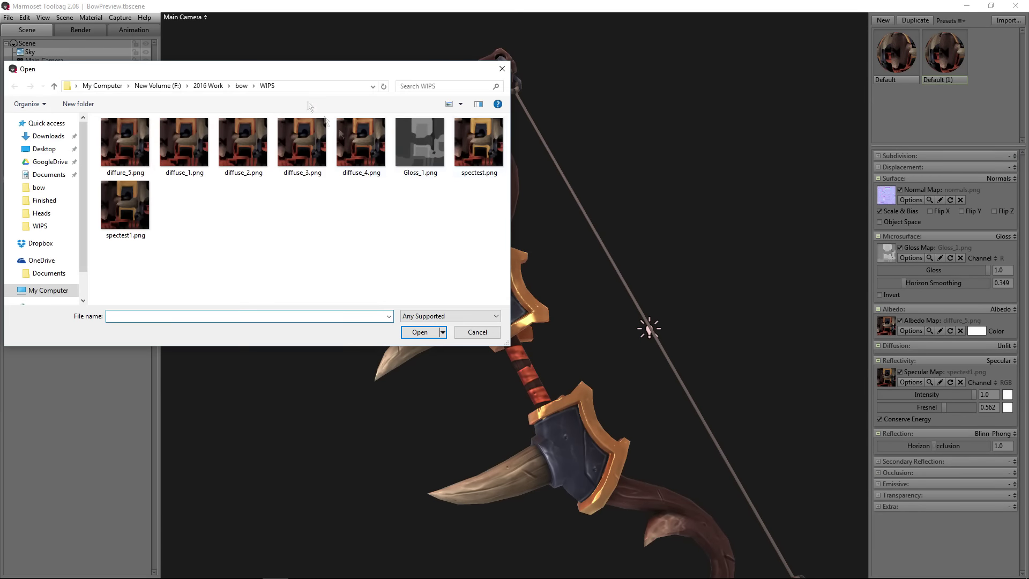
drag(511, 134, 407, 138)
click(318, 333)
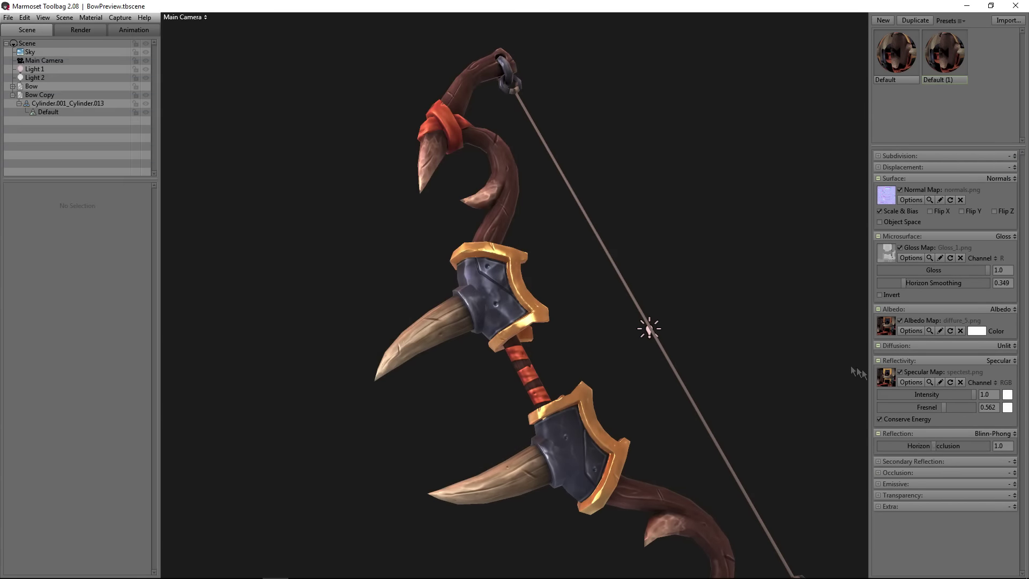
click(885, 378)
click(316, 333)
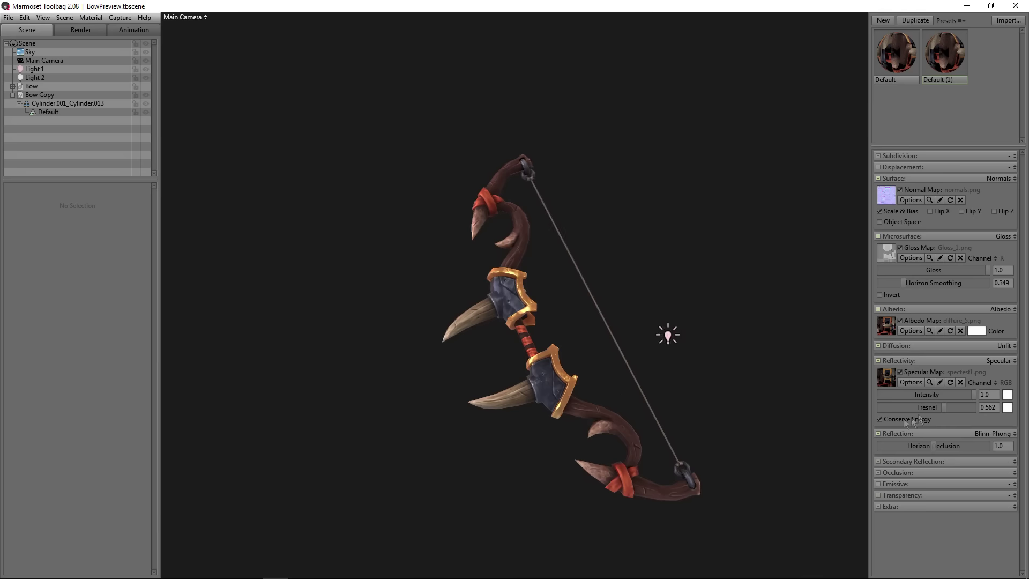
- Set the specular intensity to 0.889
drag(960, 398, 947, 398)
scroll(599, 352, up, 5)
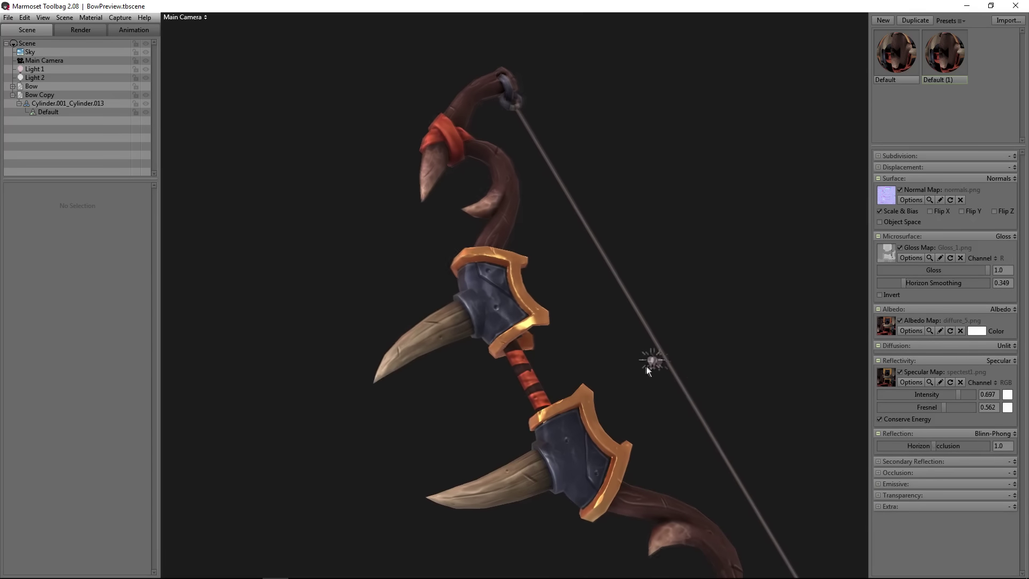
drag(947, 394, 969, 394)
drag(709, 403, 648, 425)
- Show the rotated Bow Copy and hide the original front-facing Bow
click(13, 95)
click(146, 95)
scroll(285, 111, down, 3)
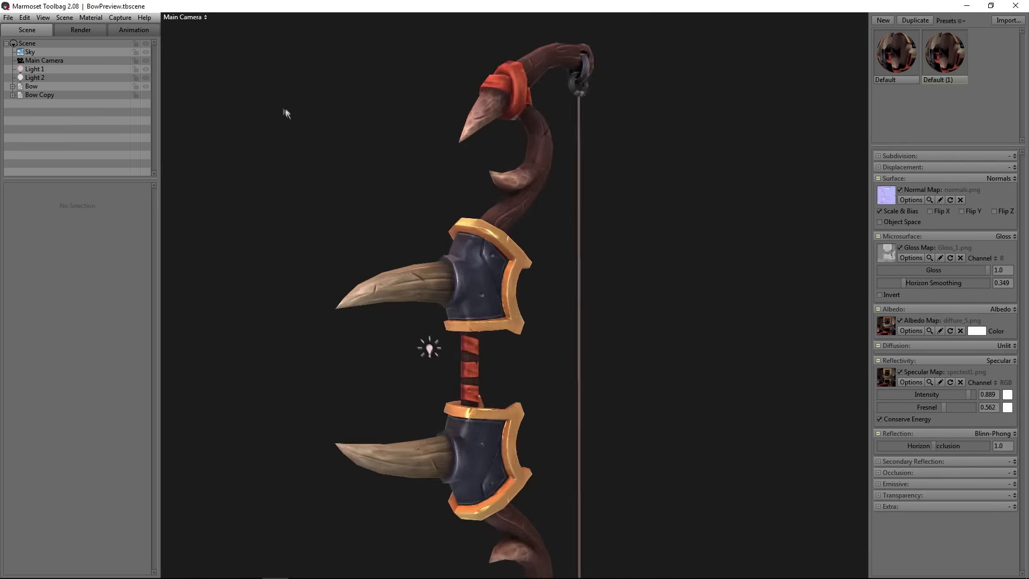
click(145, 95)
click(146, 86)
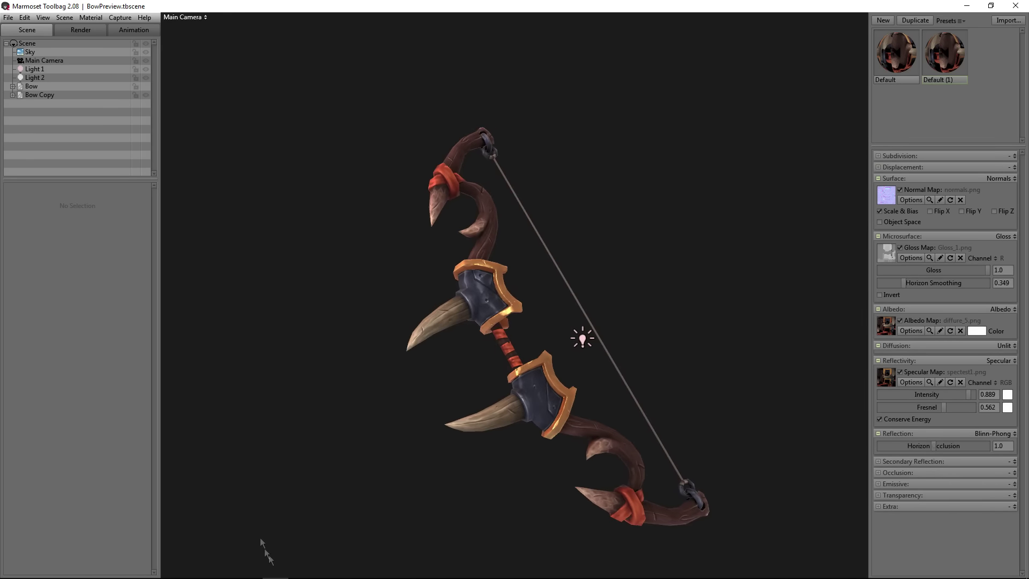
- Save the 3D-Coat scene with the new Layer 14
click(293, 573)
scroll(560, 391, up, 5)
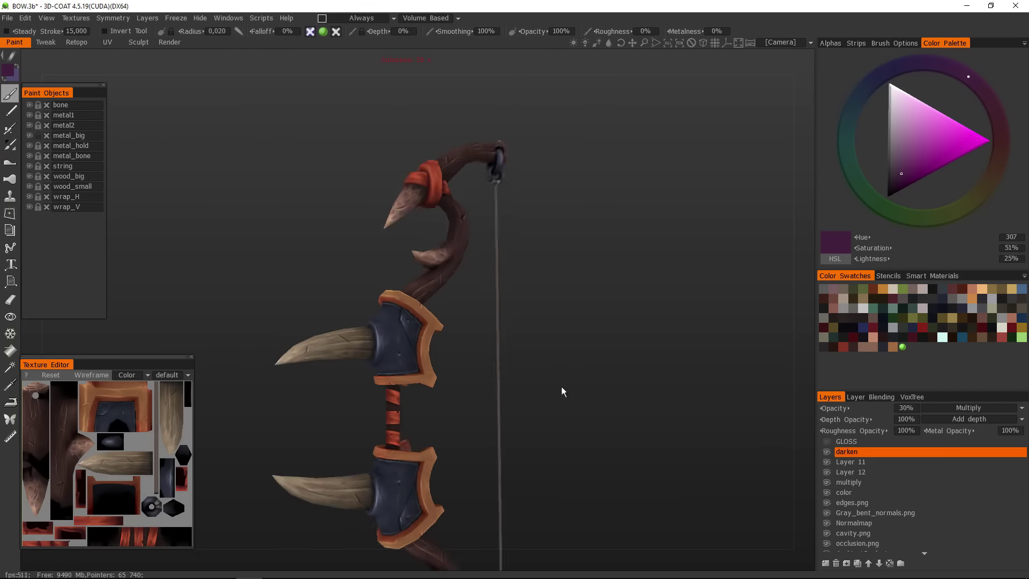
middle_drag(482, 389, 514, 354)
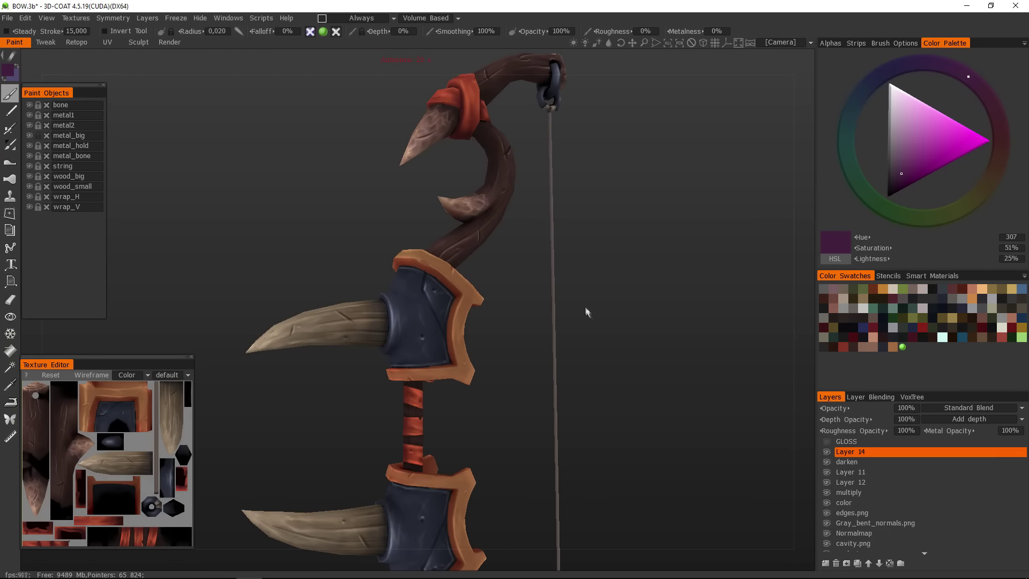
scroll(587, 313, up, 3)
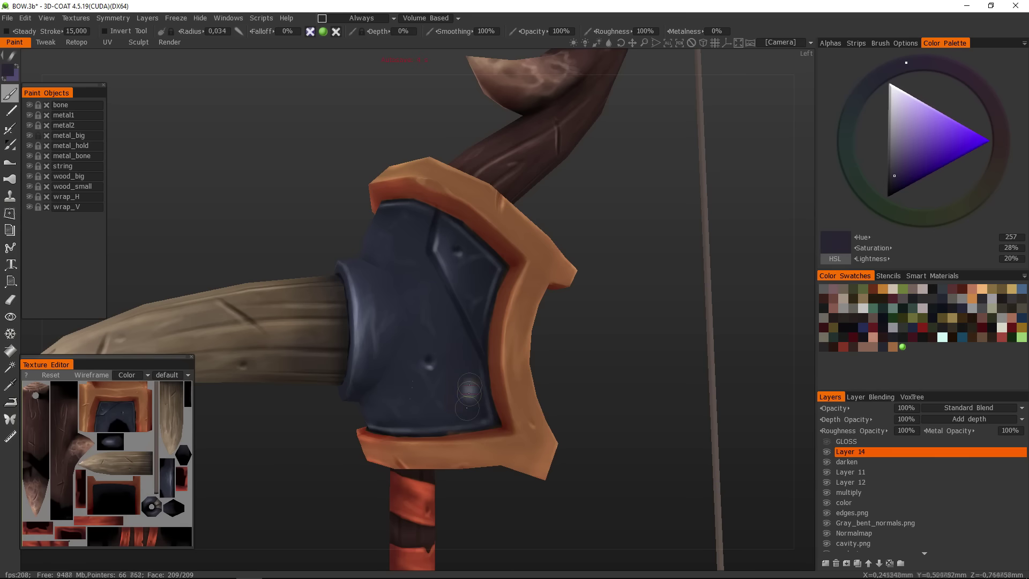
key(ctrl+s)
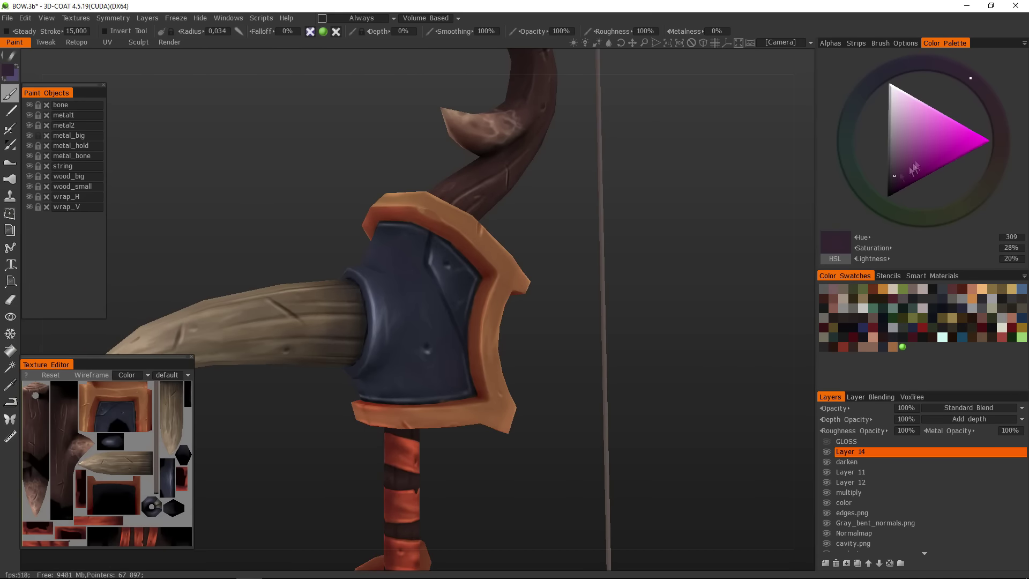
- Sample colours around the metal guard, ending on dark blue-grey (hue 240, saturation 20%, lightness 22%)
middle_drag(375, 397, 397, 407)
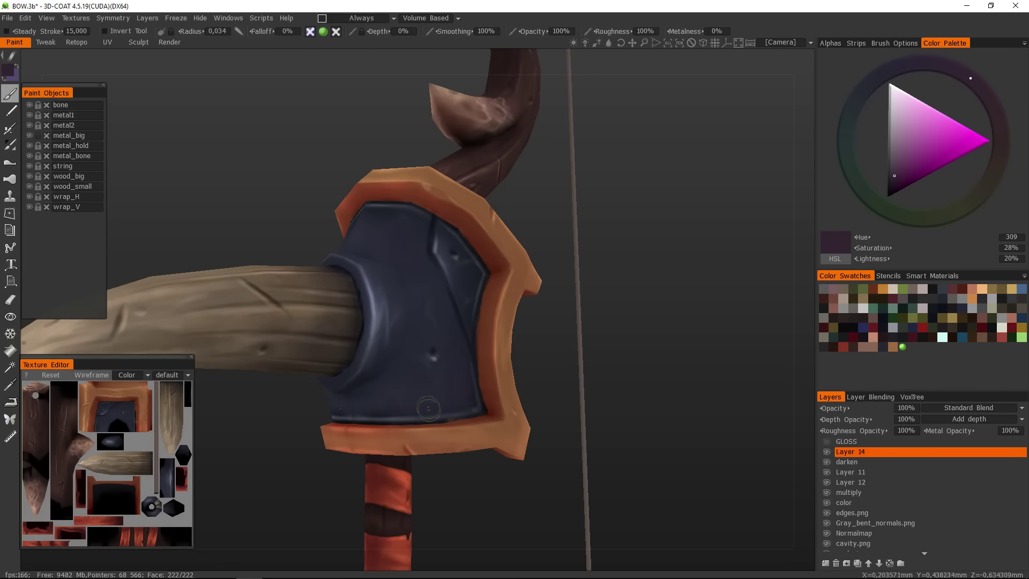
key(v)
middle_drag(423, 242, 449, 258)
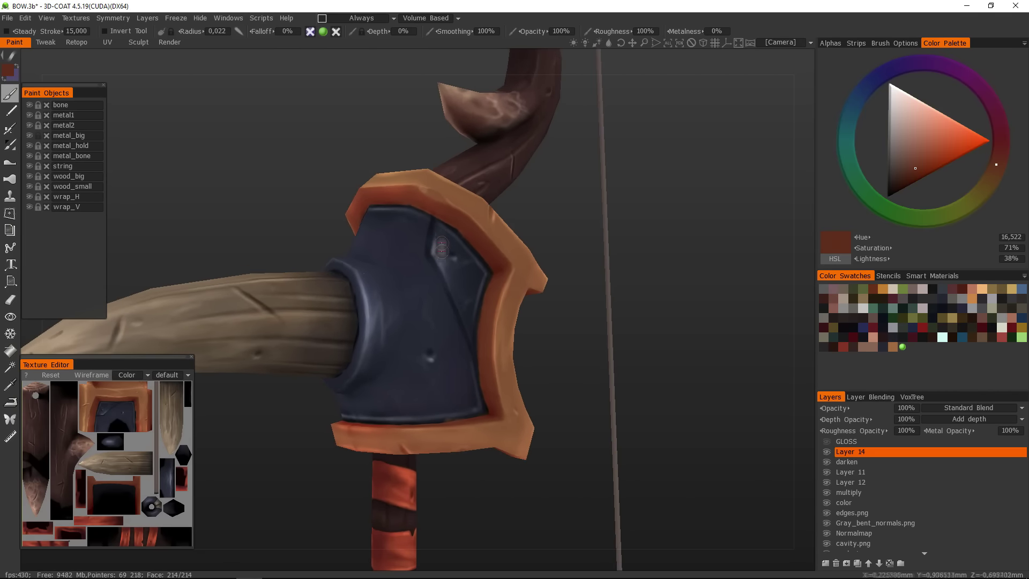
key(Home)
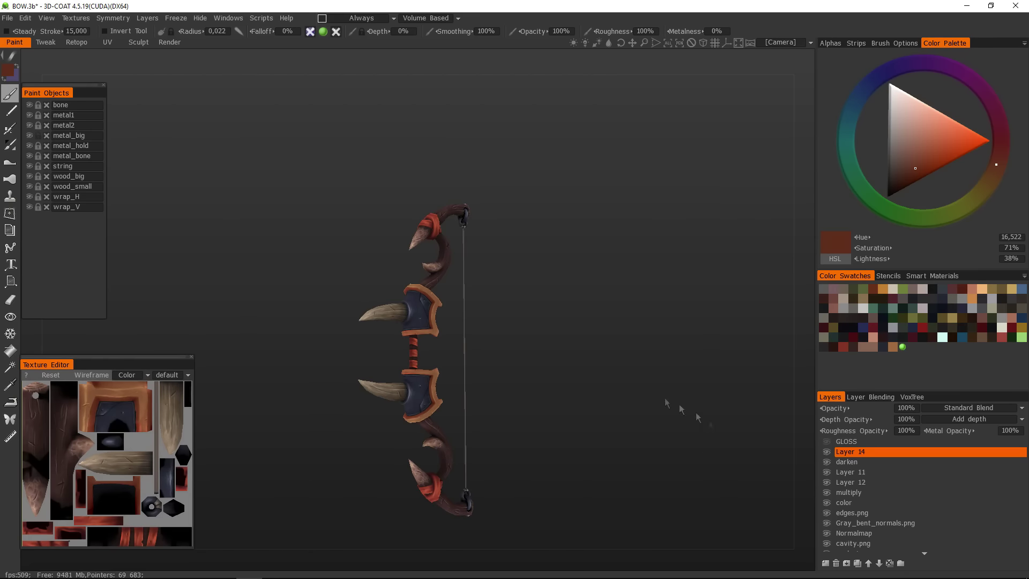
scroll(514, 349, up, 5)
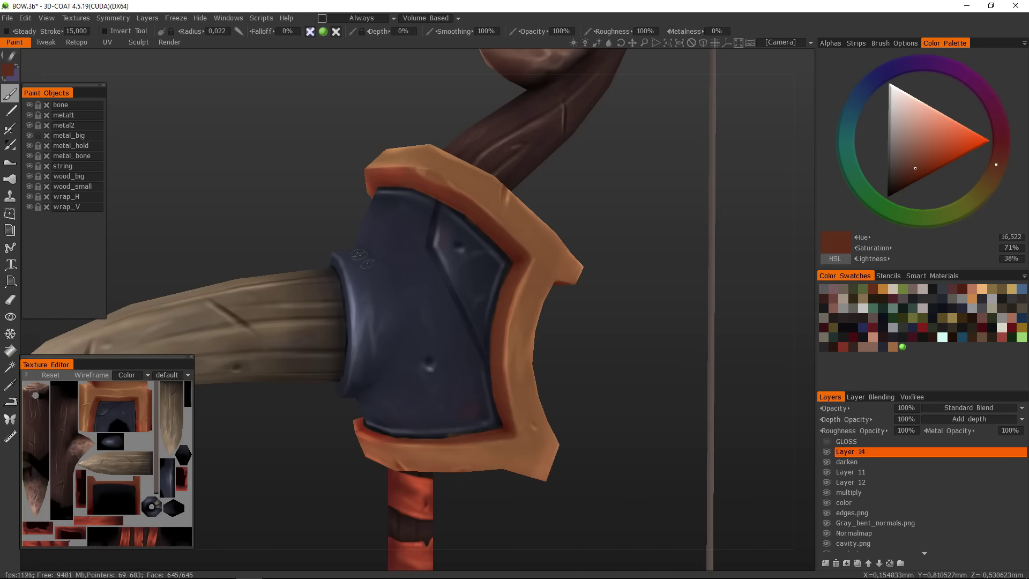
key(v)
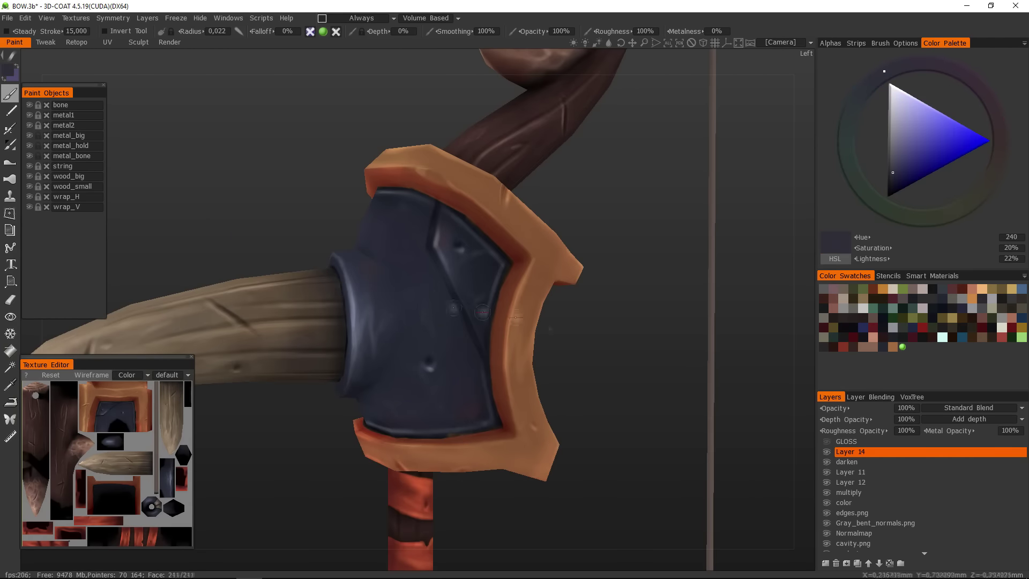
mouse_move(484, 312)
middle_down()
mouse_move(368, 386)
mouse_move(505, 368)
middle_up()
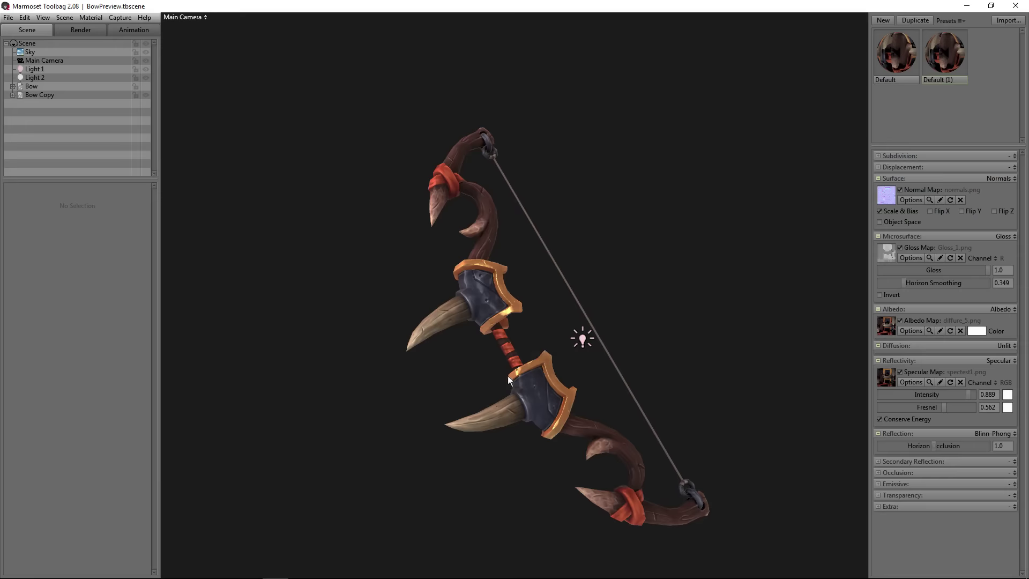
scroll(550, 310, up, 2)
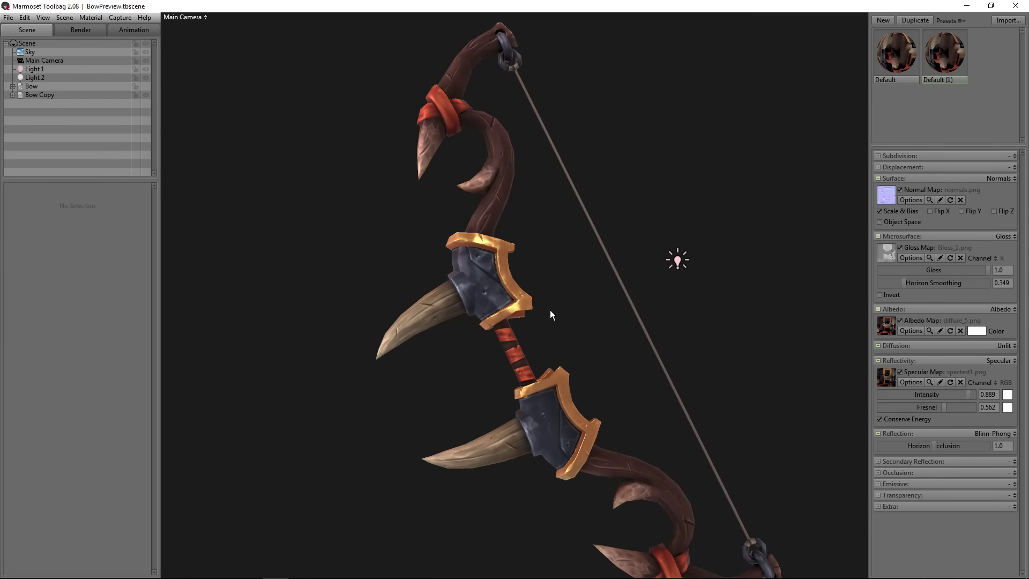
alt+drag(550, 310, 414, 422)
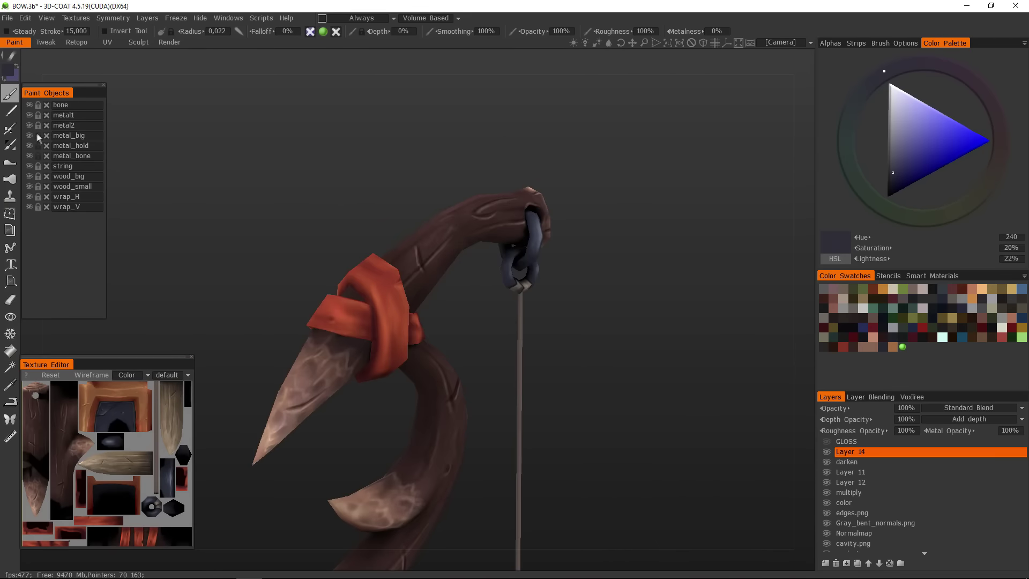
- Sample the orange-red wrap colour and orbit around the bow tip
key(v)
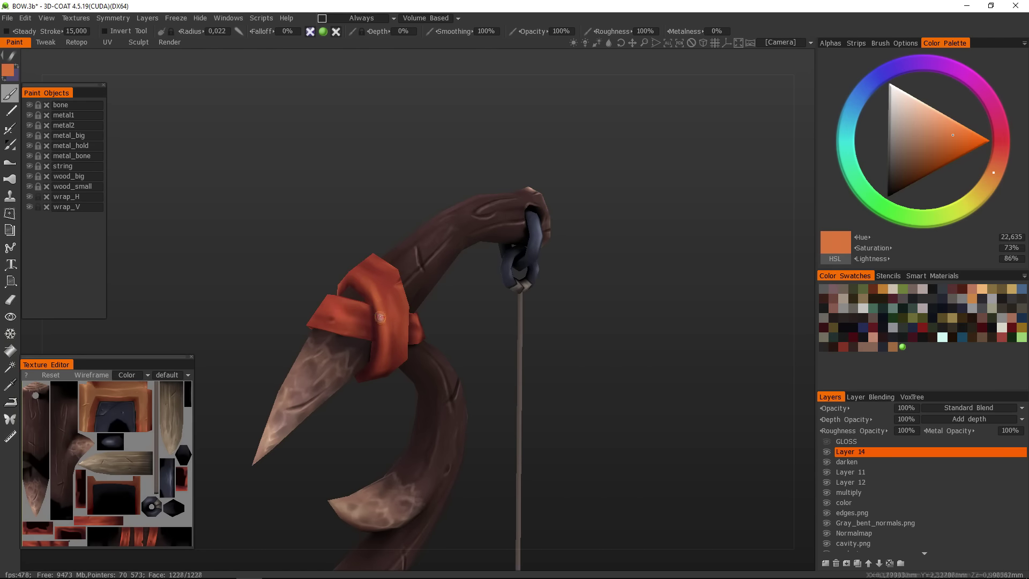
scroll(445, 324, up, 3)
scroll(449, 302, up, 3)
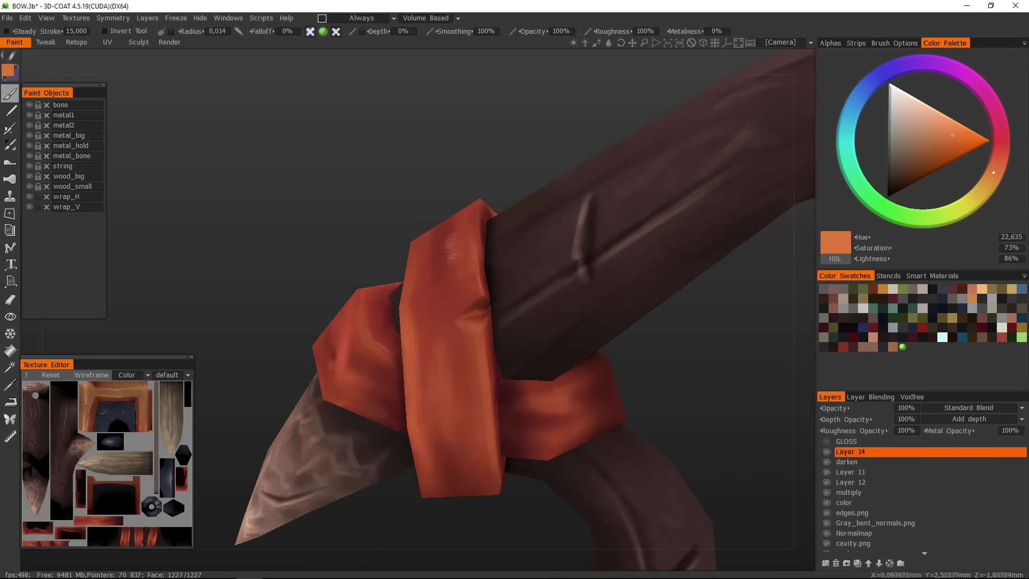
scroll(486, 322, down, 5)
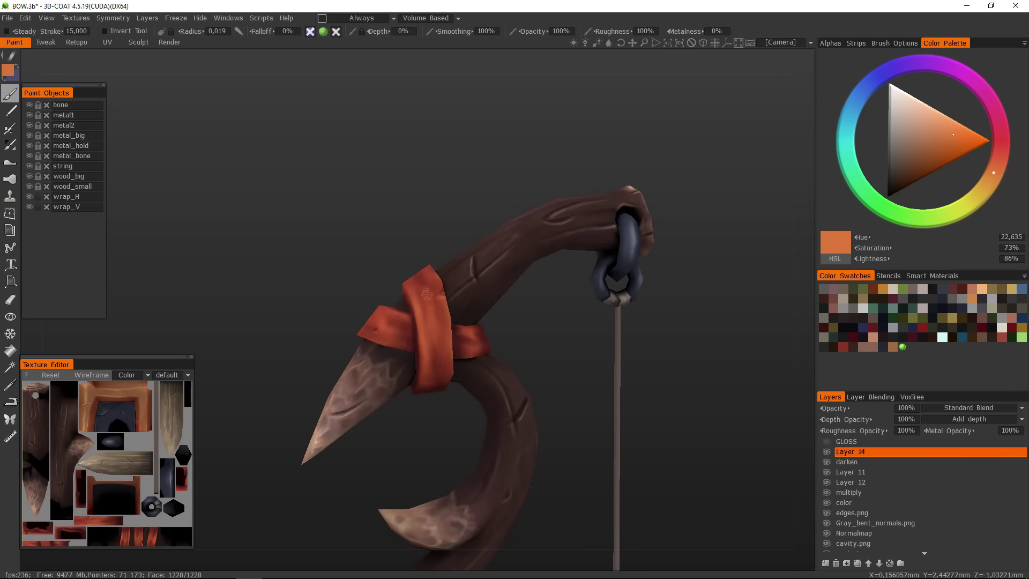
drag(697, 321, 547, 321)
- Create a new ColorDodge paint layer and set the paint colour to pure white
click(826, 563)
click(969, 408)
click(956, 182)
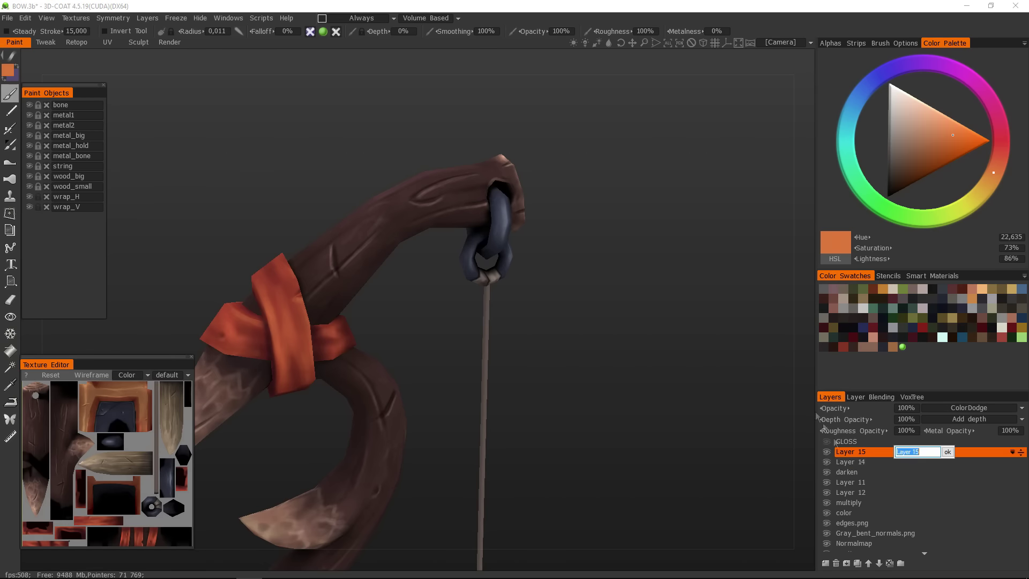
click(889, 84)
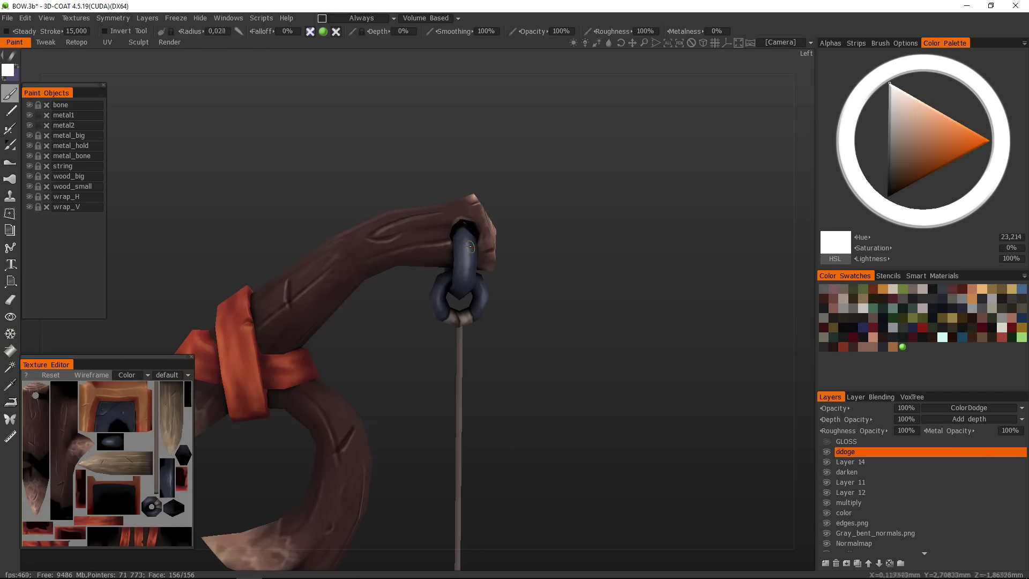
- Sample the dark brown and string colours while inspecting the ring area
mouse_move(472, 258)
mouse_down()
mouse_move(529, 284)
mouse_move(497, 393)
mouse_move(566, 472)
mouse_move(525, 305)
mouse_up()
scroll(541, 365, up, 5)
key(v)
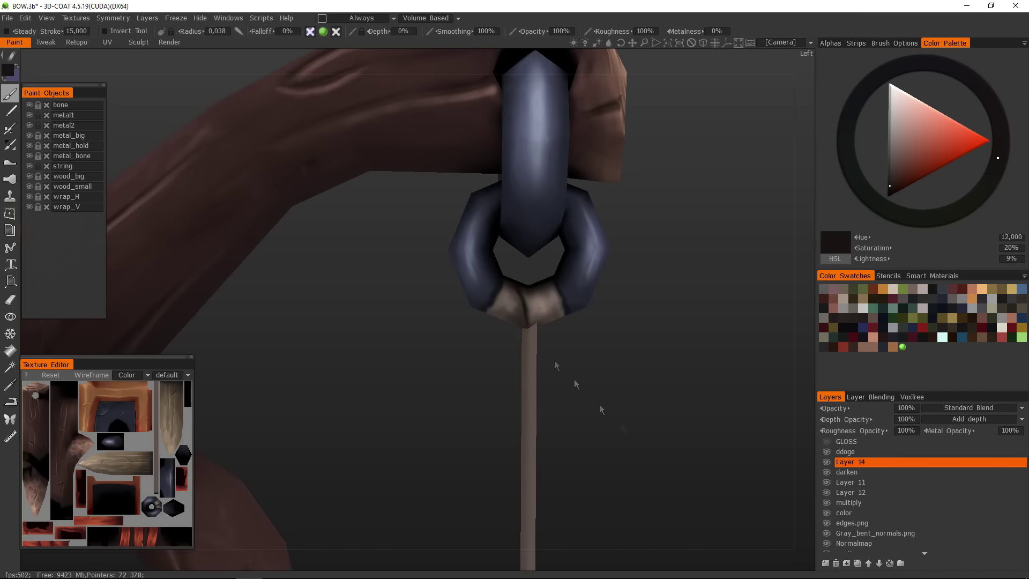
scroll(536, 324, down, 5)
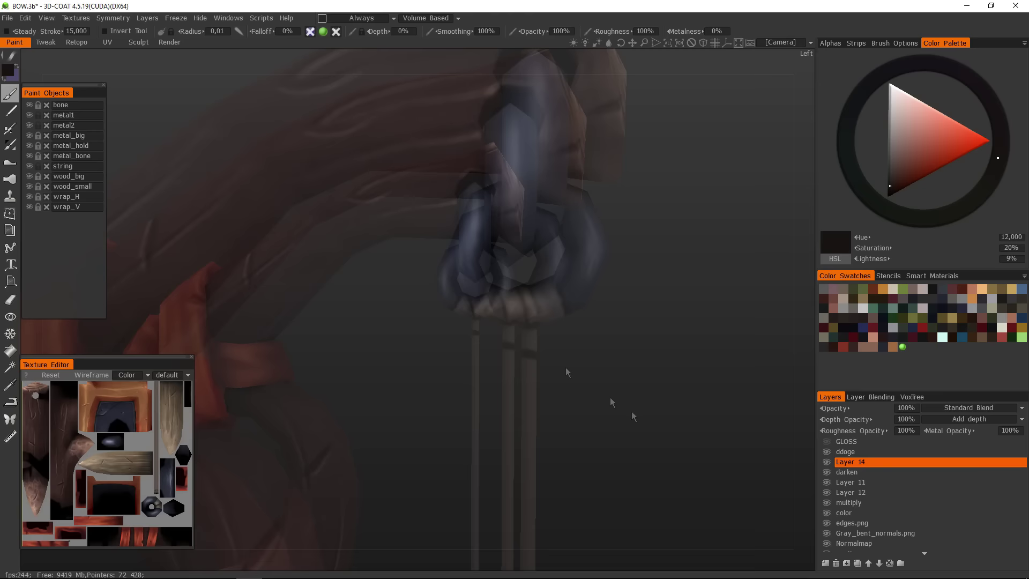
scroll(490, 351, up, 5)
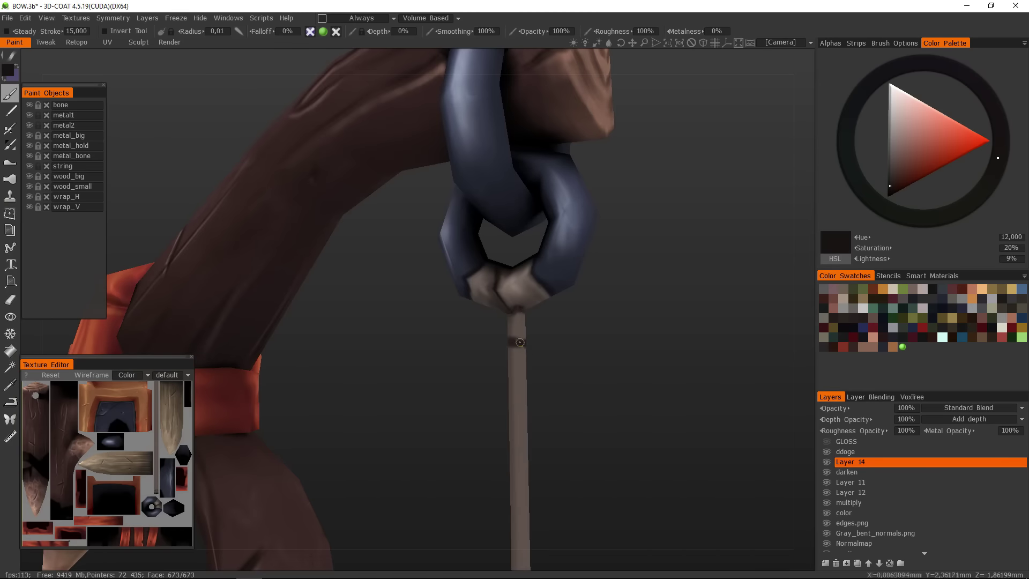
mouse_move(520, 342)
mouse_down()
mouse_move(395, 356)
mouse_move(364, 341)
mouse_move(570, 389)
mouse_up()
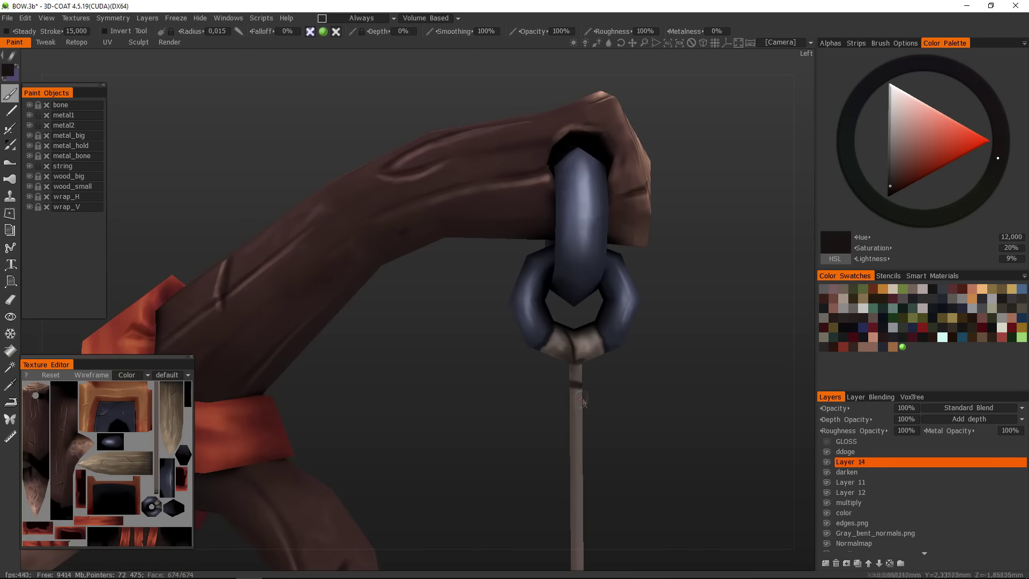
key(v)
scroll(586, 393, down, 5)
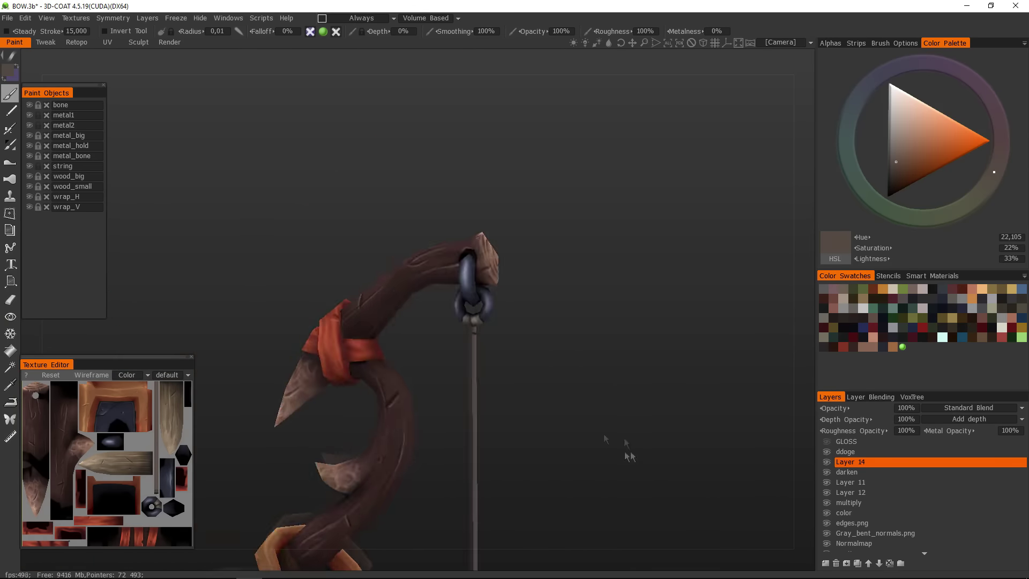
- Sample a light pink tone from the tip and shrink the brush near the red wrap
drag(629, 453, 515, 300)
key(v)
drag(402, 395, 333, 347)
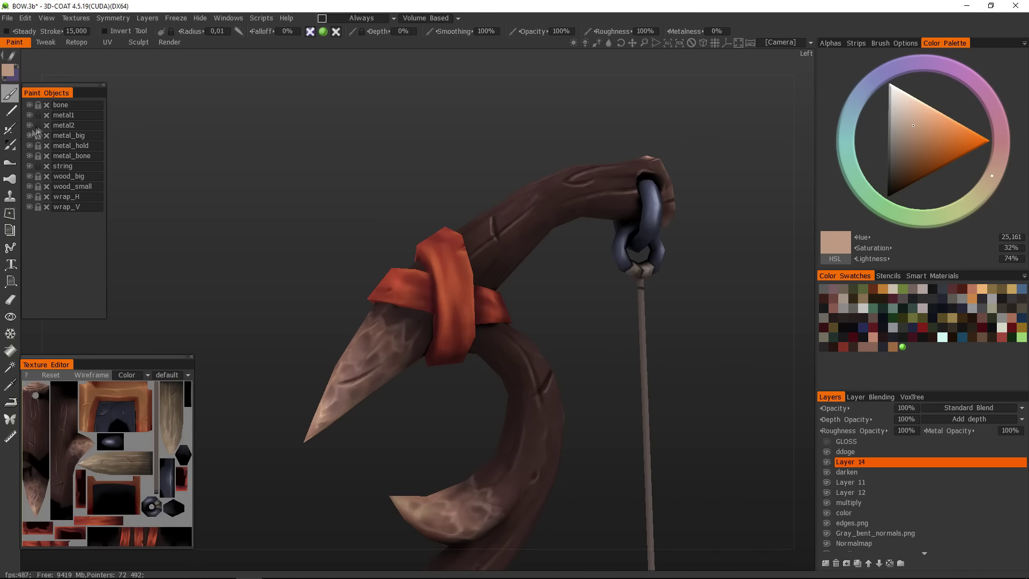
drag(134, 241, 375, 322)
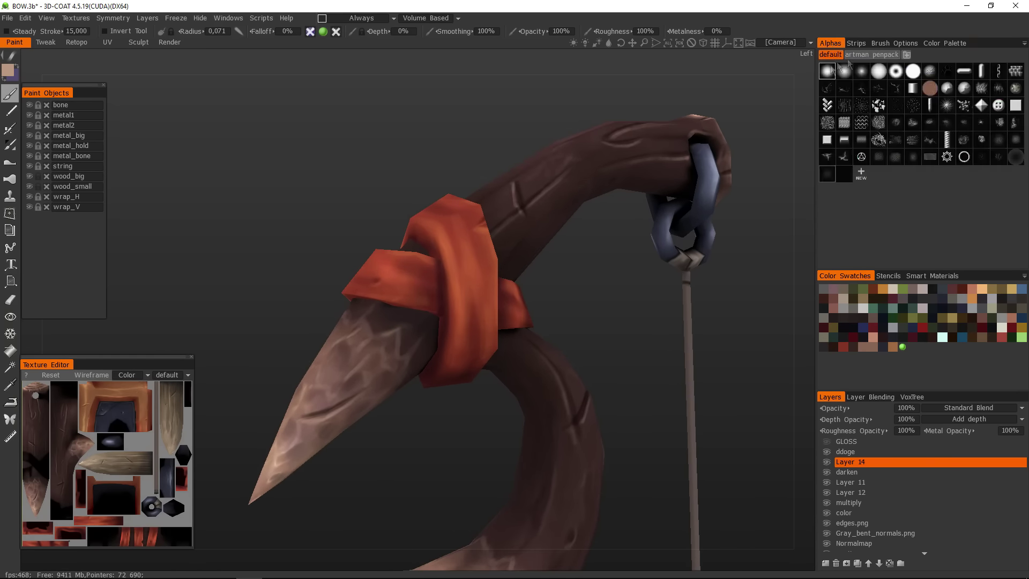
right_drag(386, 325, 354, 327)
mouse_move(349, 443)
mouse_down()
mouse_move(397, 329)
mouse_move(369, 329)
mouse_move(478, 368)
mouse_move(441, 397)
mouse_move(467, 504)
mouse_move(409, 363)
mouse_move(450, 415)
mouse_up()
scroll(361, 321, down, 3)
scroll(442, 398, up, 4)
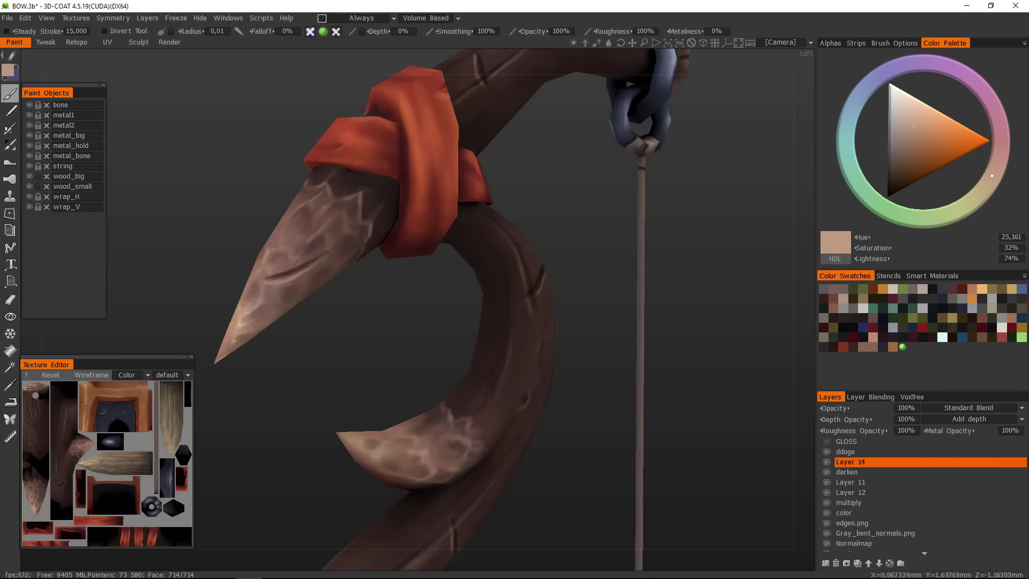
- Zoom out over the limb, grip and string, then return to an upper-limb close-up
drag(542, 484, 633, 346)
scroll(497, 461, down, 3)
scroll(506, 427, down, 2)
drag(505, 427, 475, 373)
scroll(488, 209, down, 2)
- Preview the textured bow in Marmoset Toolbag from two orbit angles
key(alt+Tab)
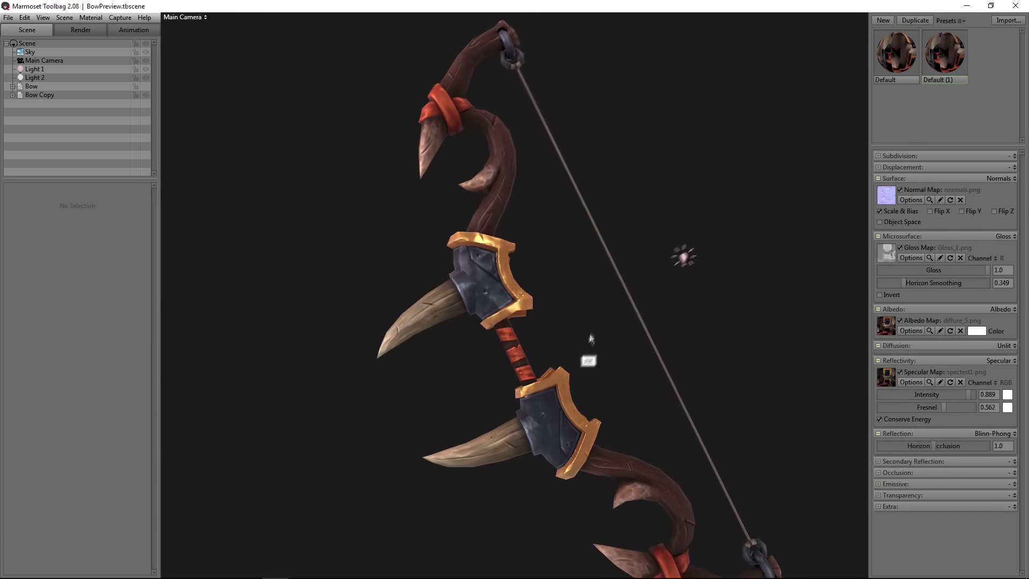
drag(590, 339, 551, 318)
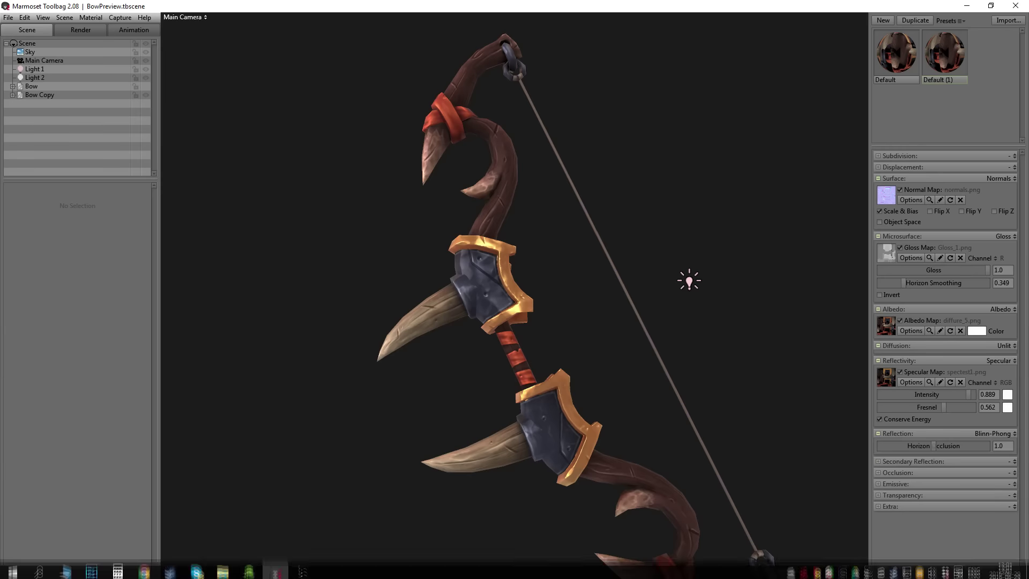
drag(342, 372, 379, 402)
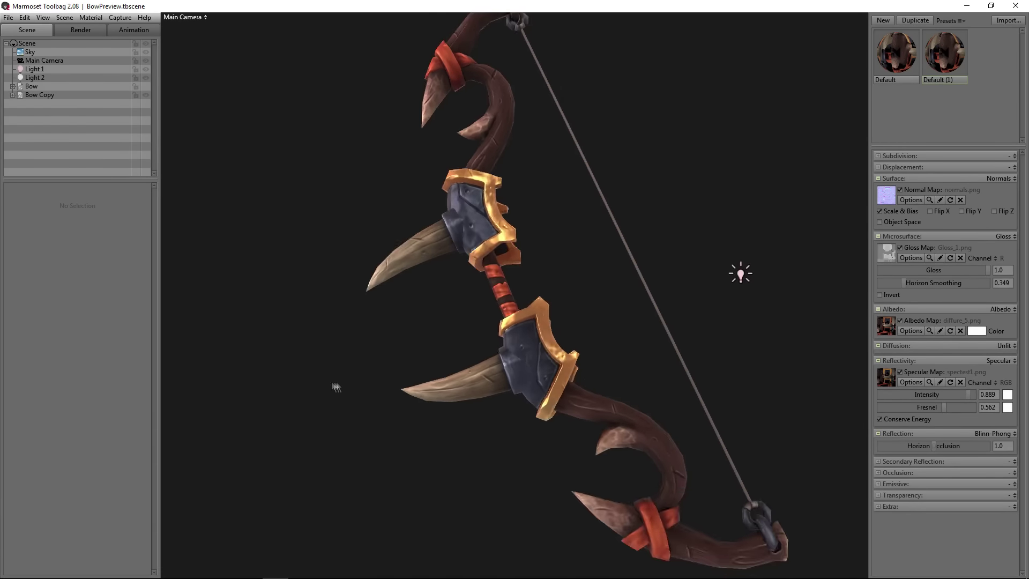
- Sample lighter orange tones for touching up the grip guard trim
click(258, 572)
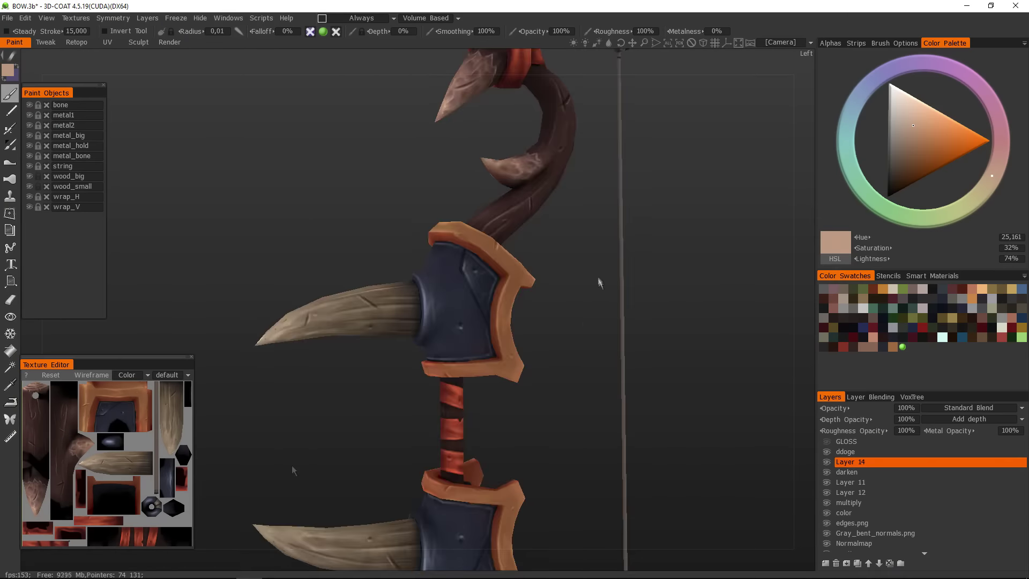
scroll(558, 333, up, 5)
right_drag(512, 414, 568, 294)
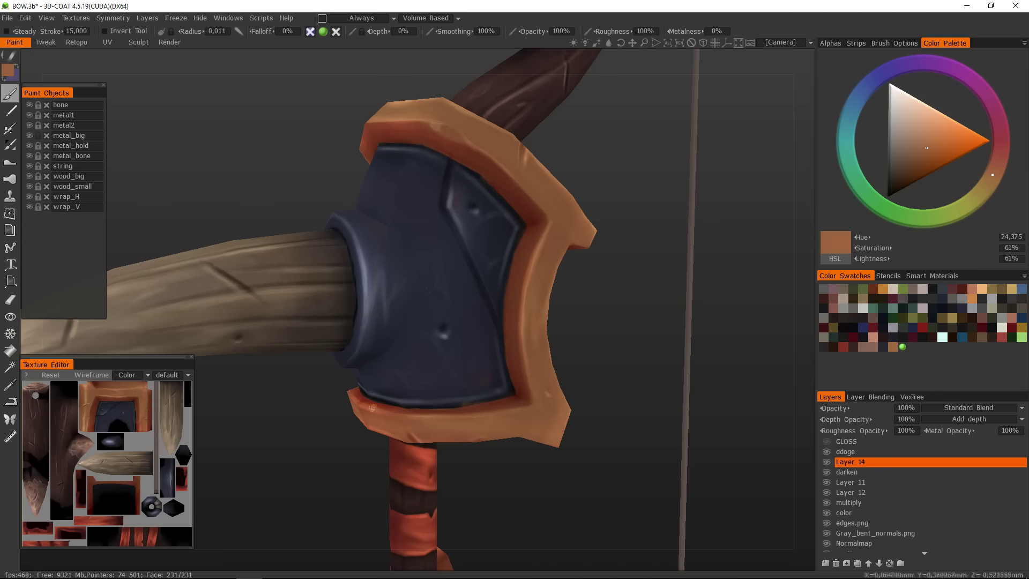
right_drag(410, 415, 347, 312)
key(v)
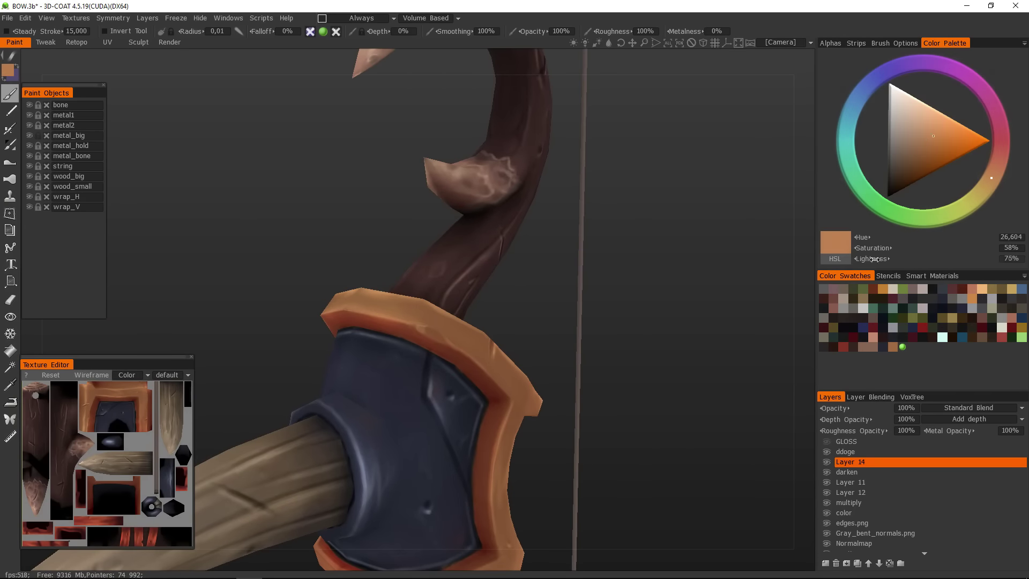
right_drag(409, 325, 377, 286)
key(v)
- Sample dark blue-grey metal shades on the guard and bring up symmetry options
right_drag(482, 230, 521, 418)
key(v)
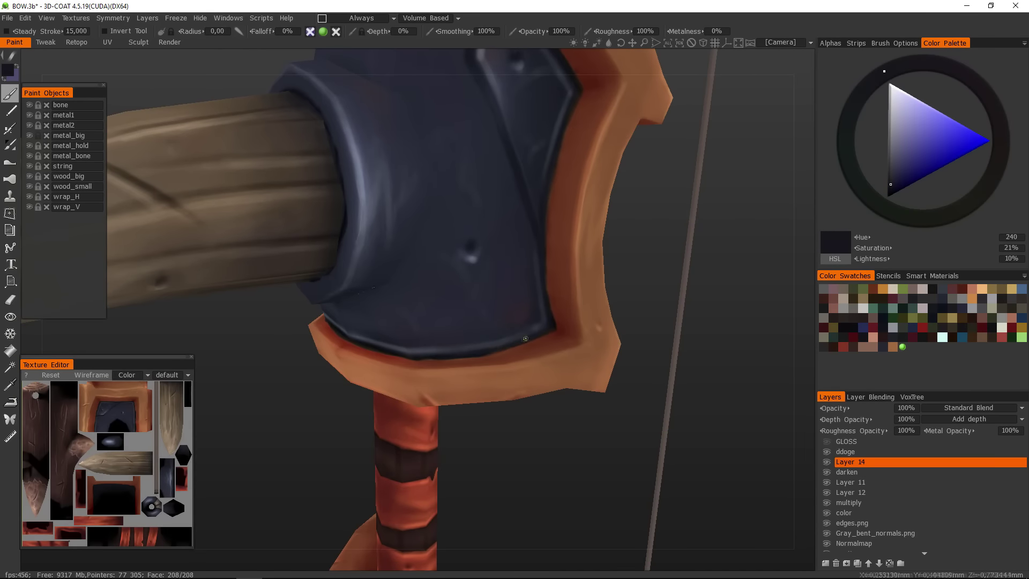
key(v)
right_drag(385, 349, 502, 209)
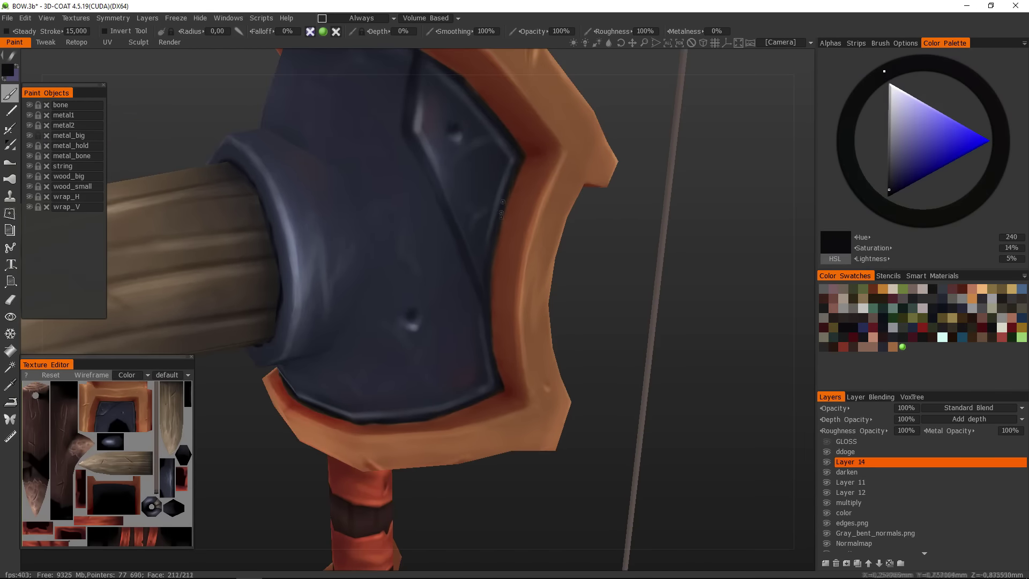
right_drag(415, 152, 622, 410)
key(s)
- Sample a dark red-brown and inspect the guard and grip wrap side-on
right_drag(352, 427, 467, 292)
key(v)
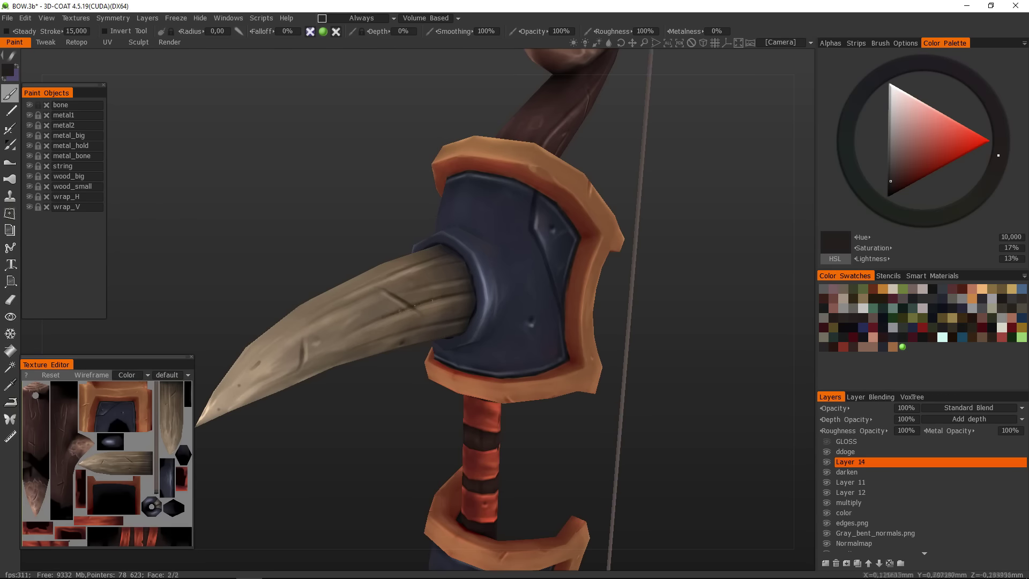
right_drag(460, 280, 452, 292)
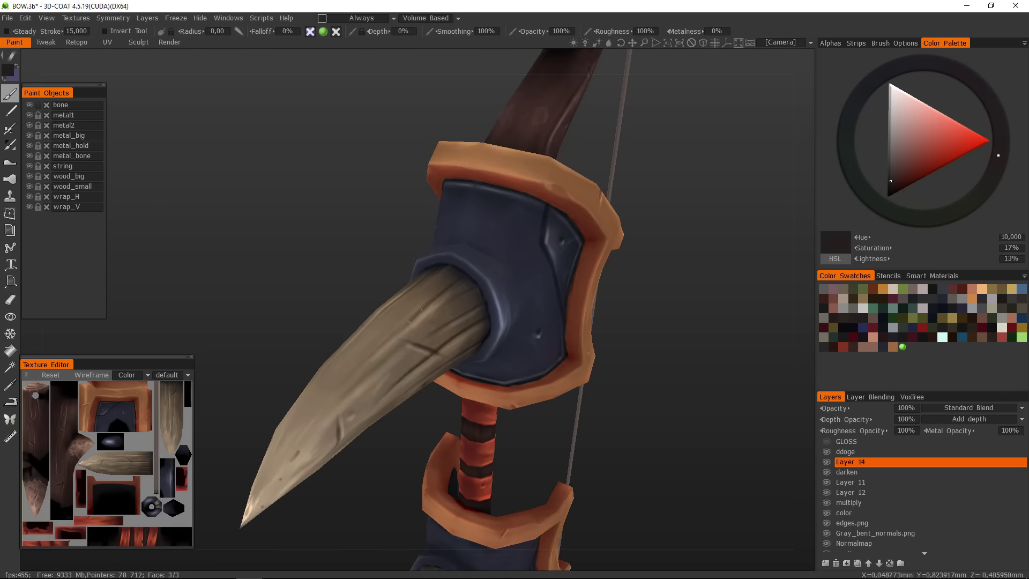
right_drag(324, 514, 375, 268)
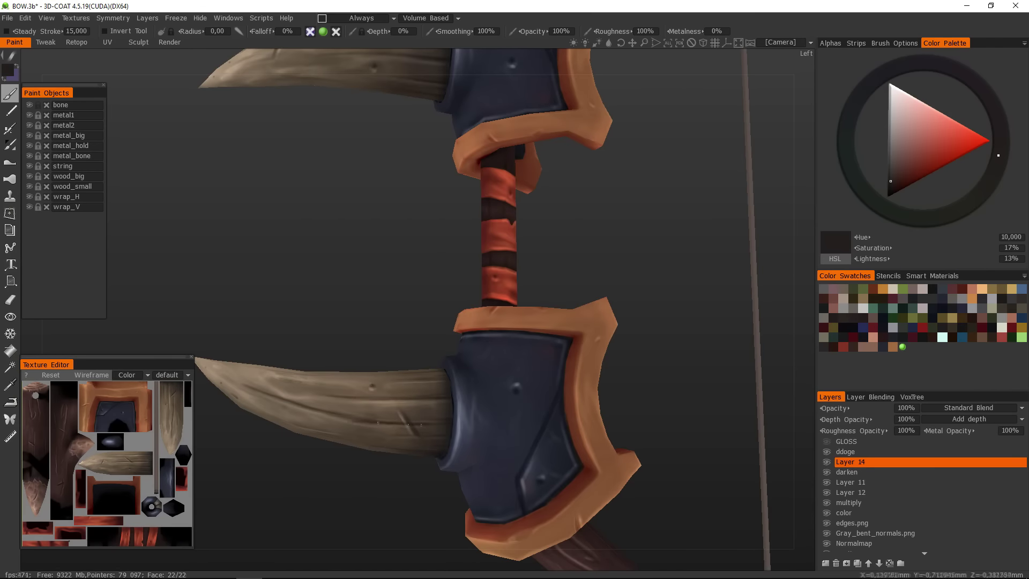
right_drag(343, 268, 249, 327)
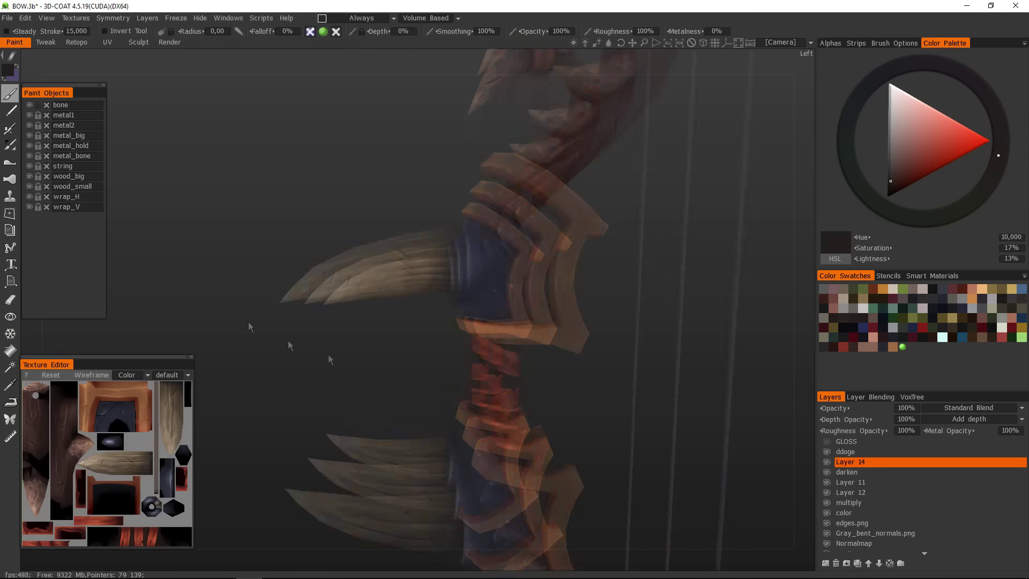
right_drag(330, 361, 590, 368)
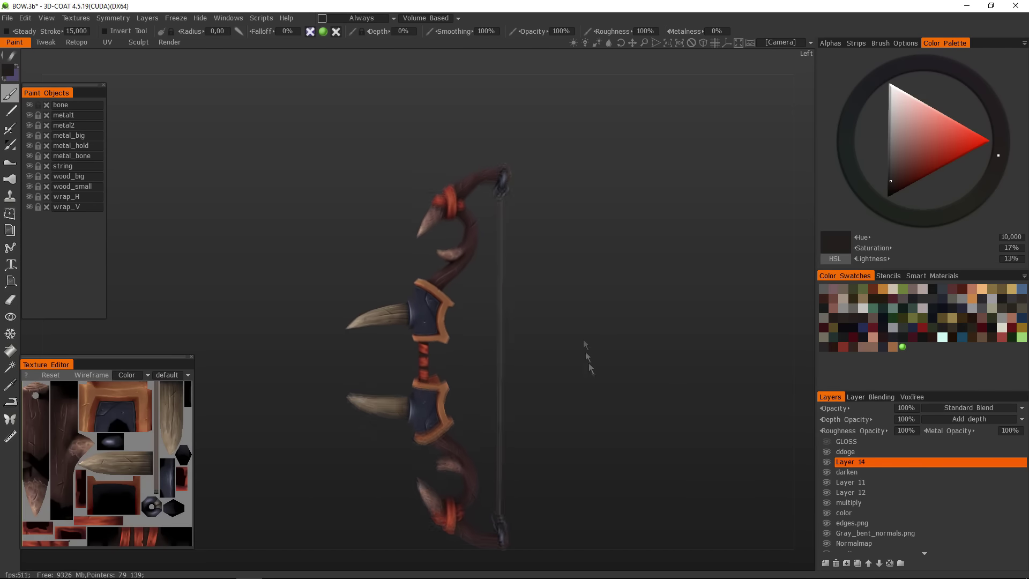
- Export the colour/albedo map as diffuse_5.png into WIPS, filling empty texture areas
click(76, 17)
mouse_move(107, 51)
click(290, 54)
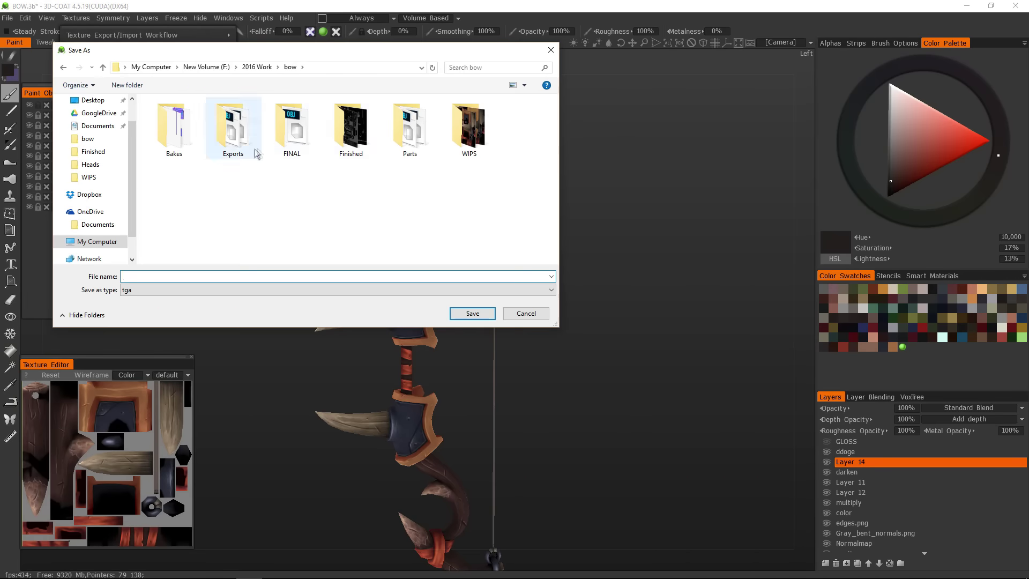
double_click(469, 129)
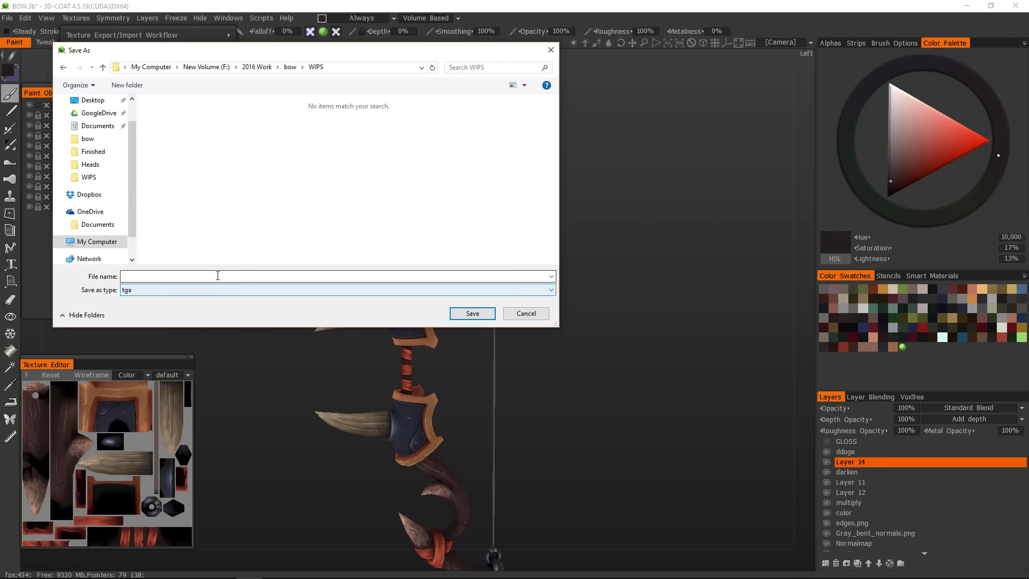
click(163, 292)
click(140, 314)
click(214, 276)
text(diffuse_5)
click(472, 313)
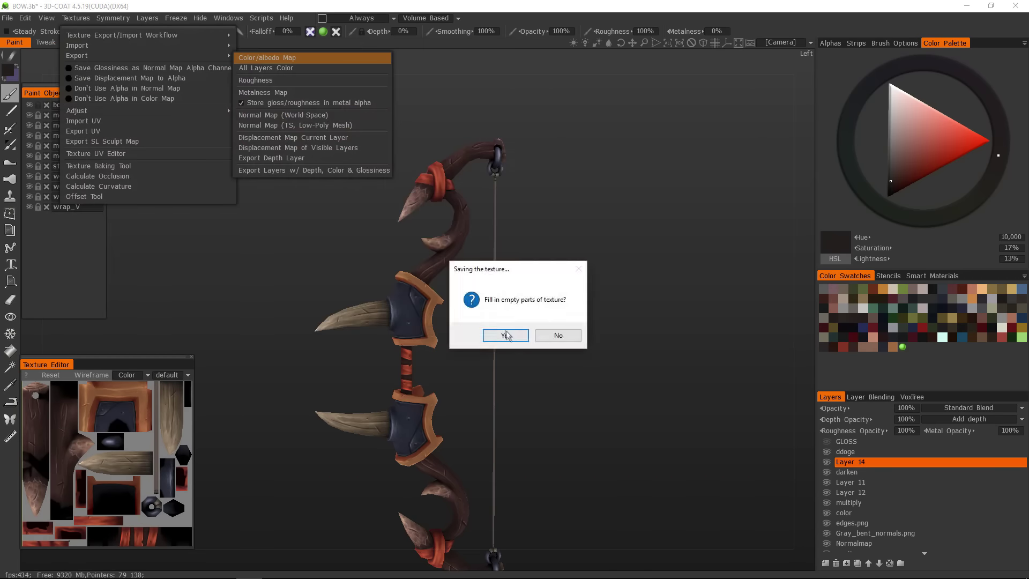
click(506, 335)
key(alt+Tab)
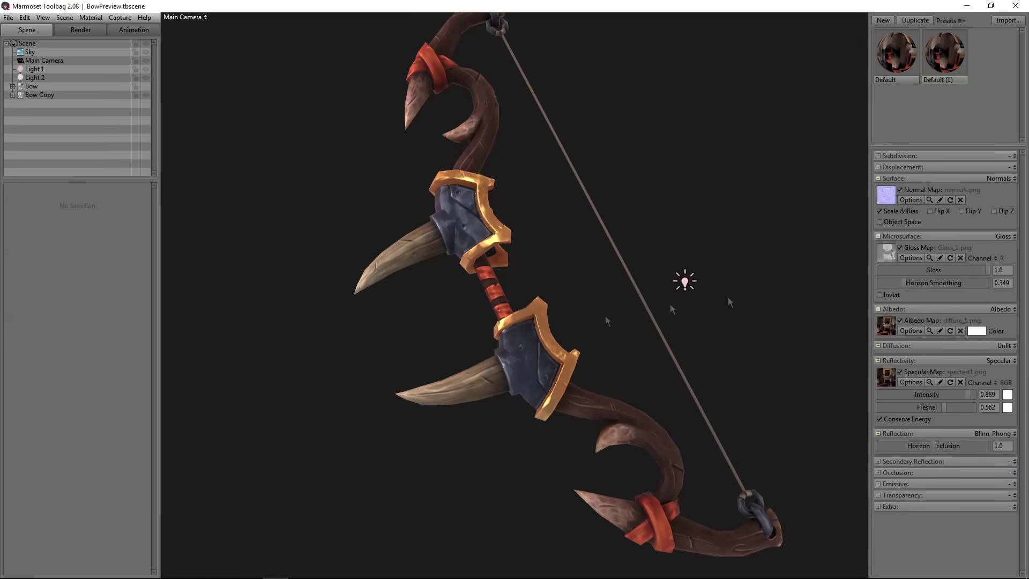
- Load diffuse6.png as the bow's albedo map
click(886, 325)
click(92, 231)
click(324, 329)
scroll(376, 313, down, 3)
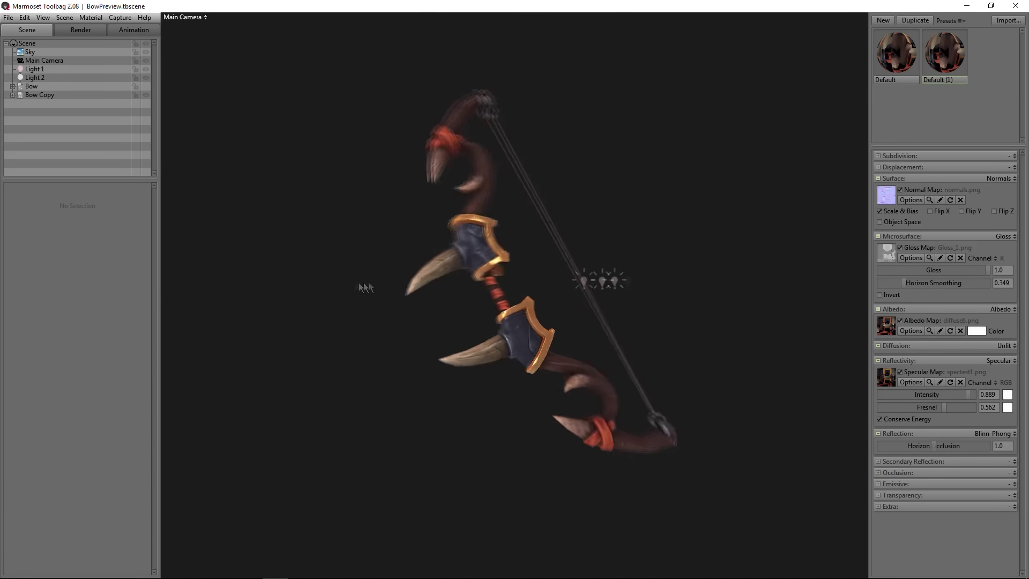
right_drag(366, 288, 427, 384)
- Raise the gloss to 0.747, then select the Default (1) material
mouse_move(947, 271)
mouse_down()
mouse_move(976, 274)
mouse_move(927, 283)
mouse_up()
key(super)
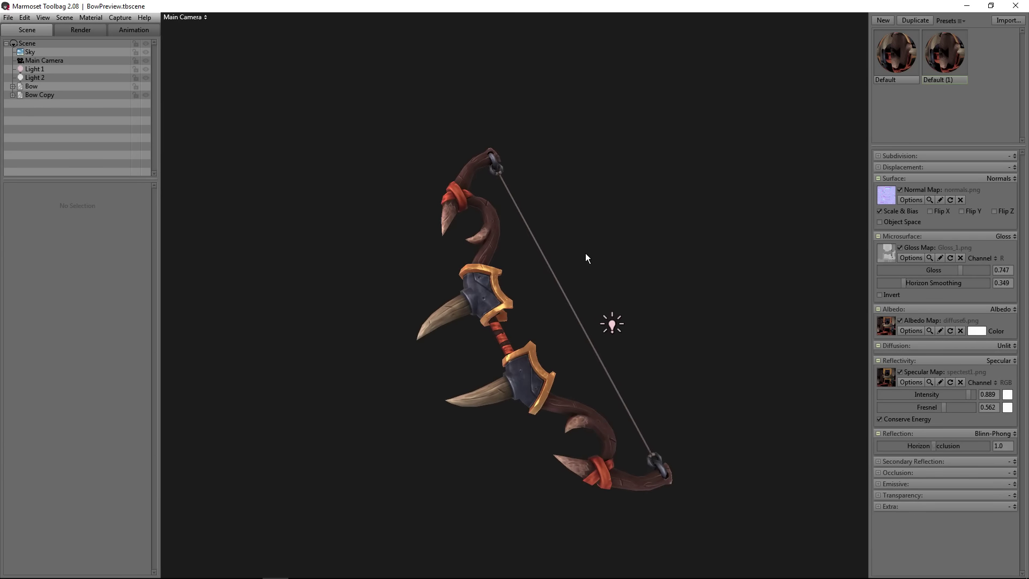
scroll(586, 259, up, 5)
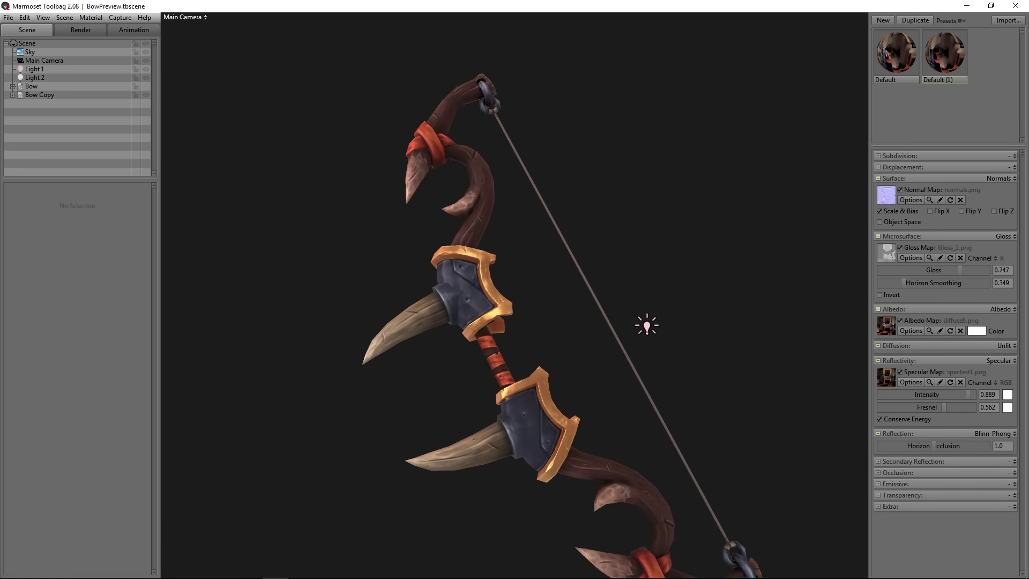
click(945, 53)
drag(681, 222, 652, 232)
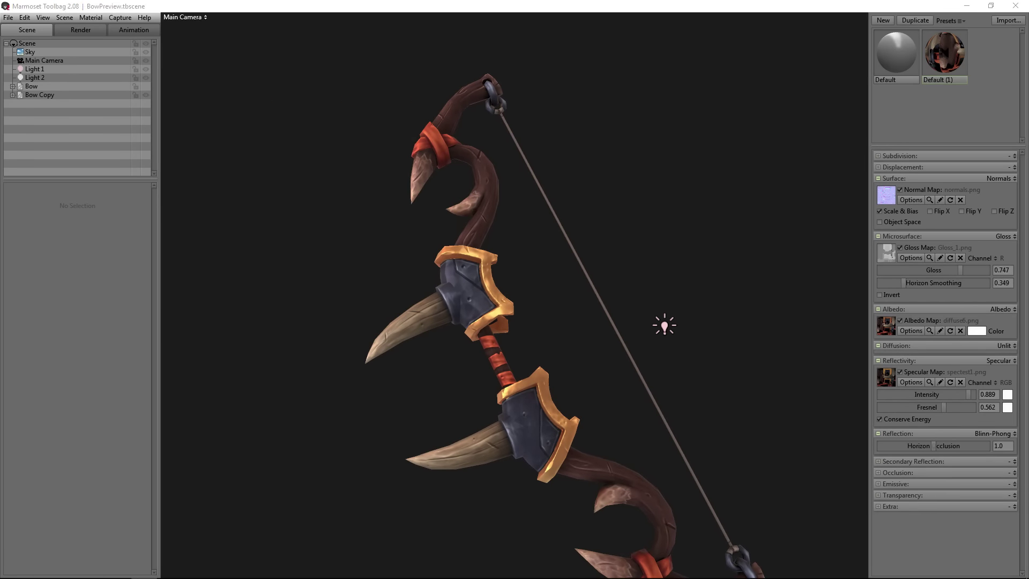
drag(326, 236, 352, 236)
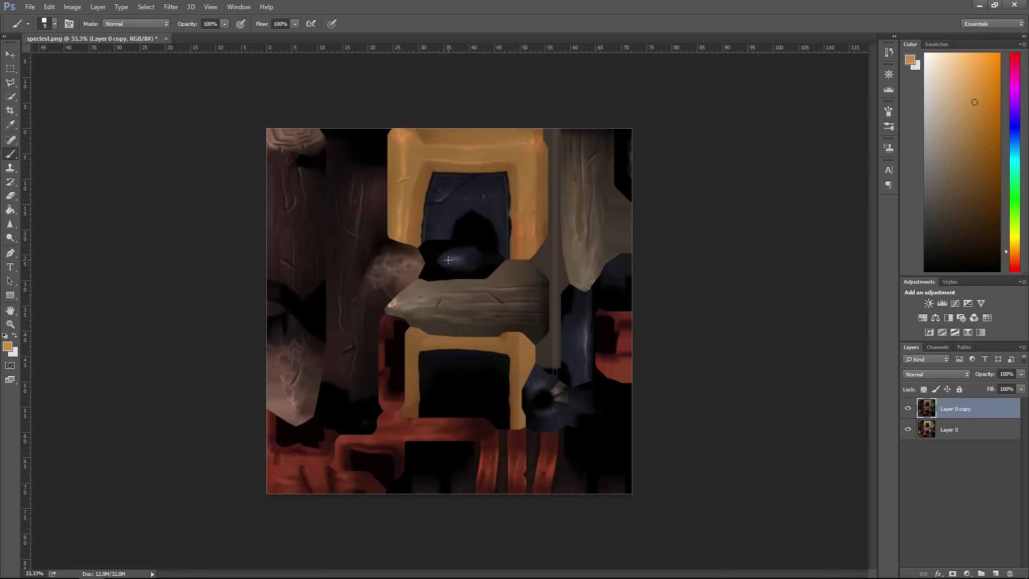
- Desaturate the Blues with Hue/Saturation and duplicate the adjusted layer
alt+scroll(453, 266, up, 1)
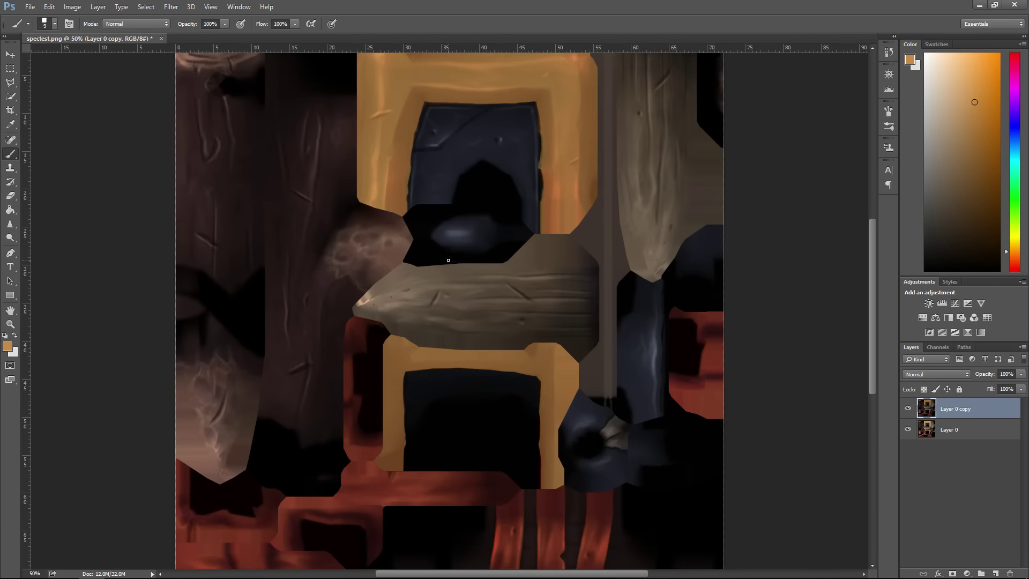
alt+scroll(453, 265, down, 1)
click(73, 7)
click(225, 89)
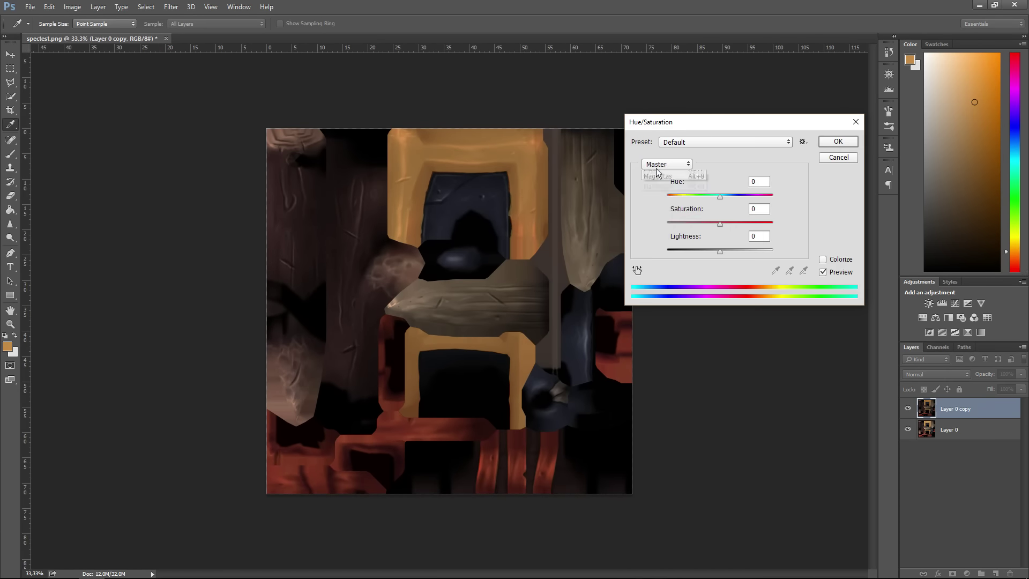
click(667, 164)
click(691, 220)
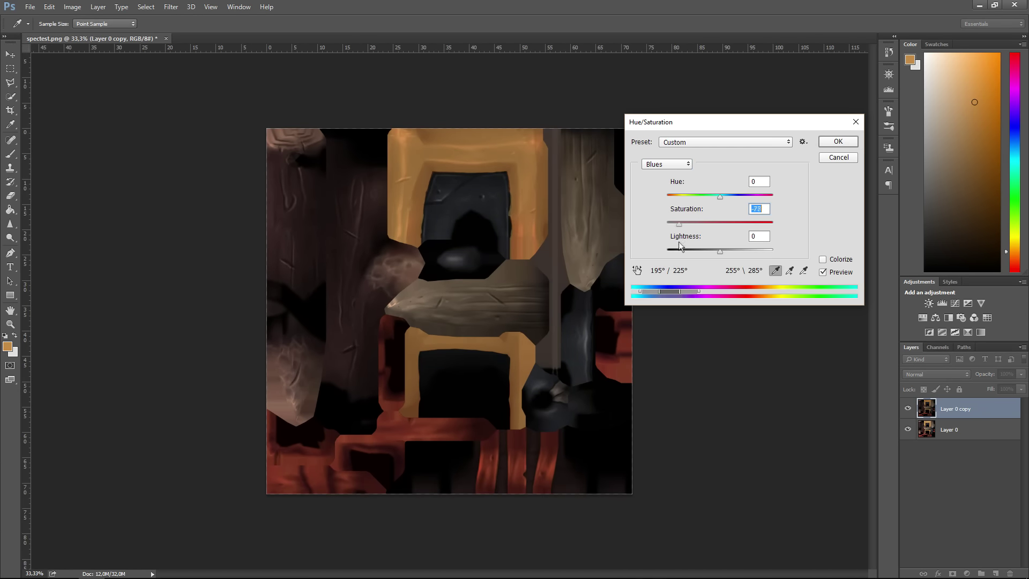
click(839, 143)
key(ctrl+j)
- Reopen Hue/Saturation and Color Balance, dismissing both without applying changes
click(72, 6)
mouse_move(86, 34)
click(226, 89)
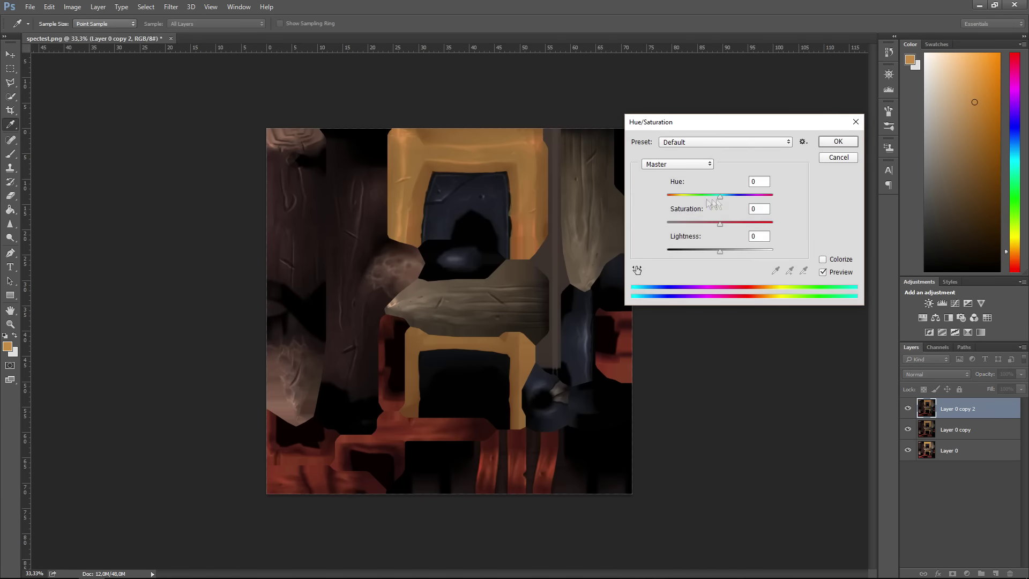
click(677, 164)
click(679, 211)
key(Escape)
click(72, 6)
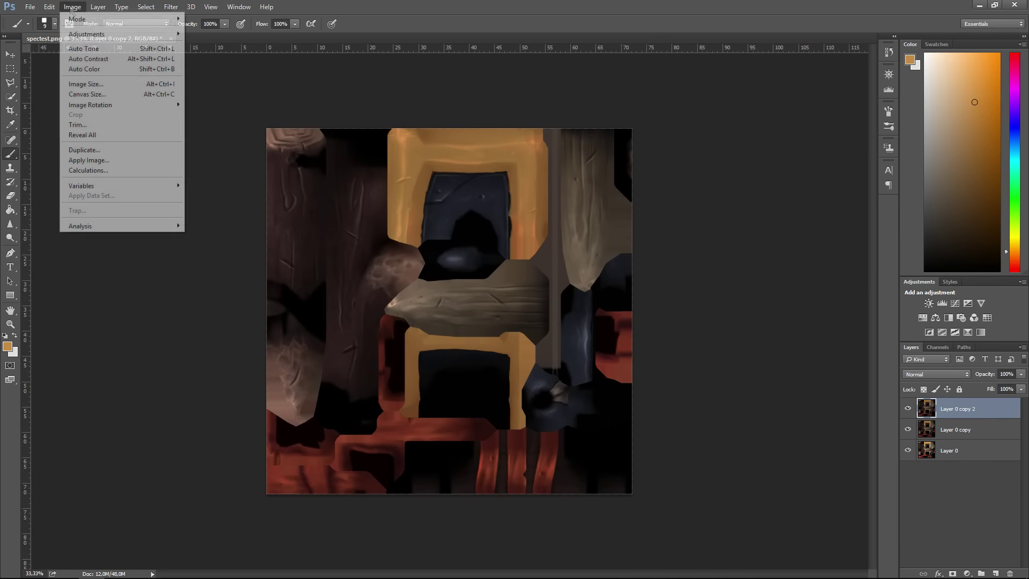
mouse_move(86, 35)
click(212, 99)
key(Escape)
click(72, 6)
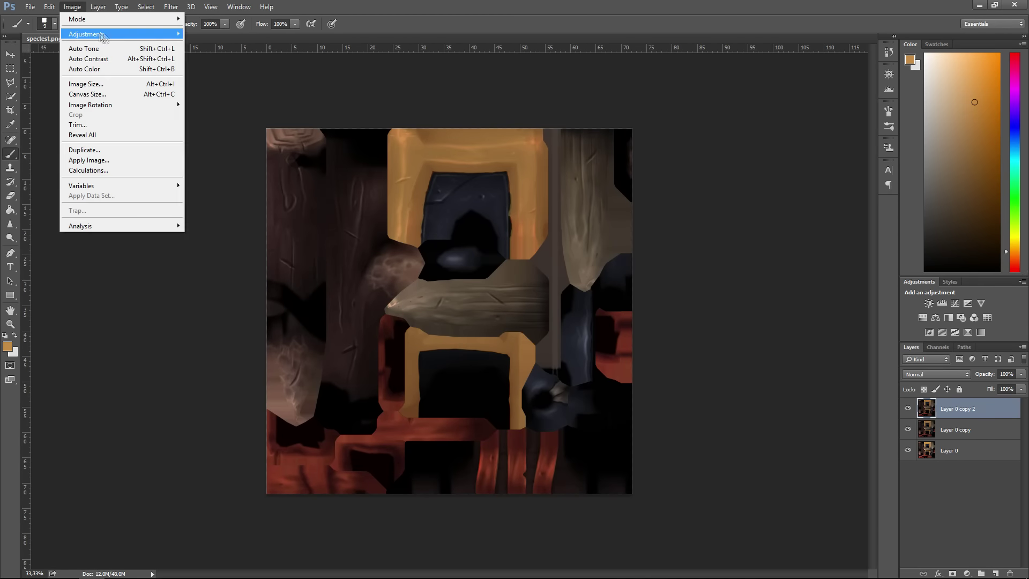
- Lower the Blues saturation and set the Reds saturation to -13
click(225, 89)
click(678, 164)
click(676, 213)
drag(721, 223, 697, 224)
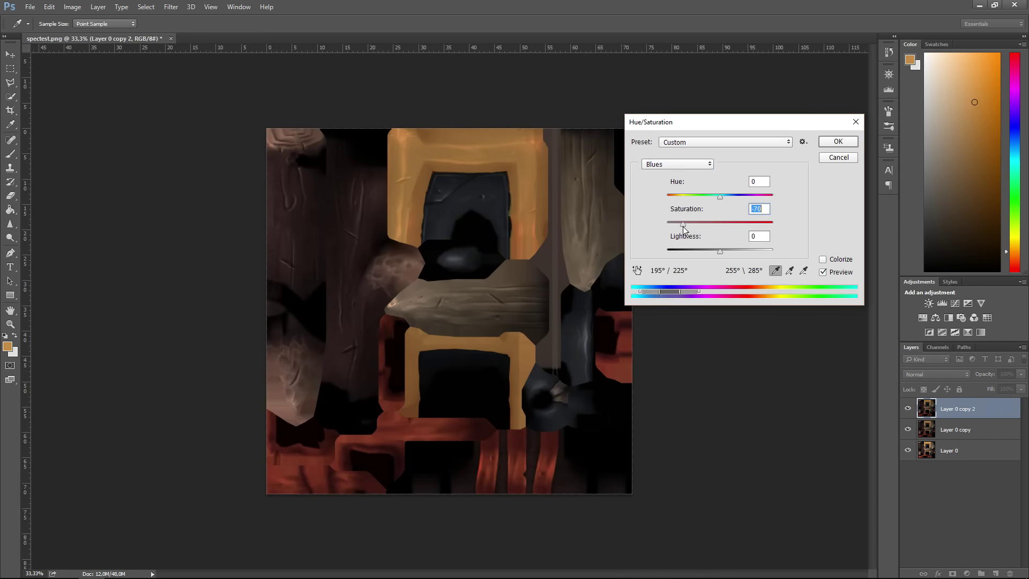
click(684, 165)
click(678, 174)
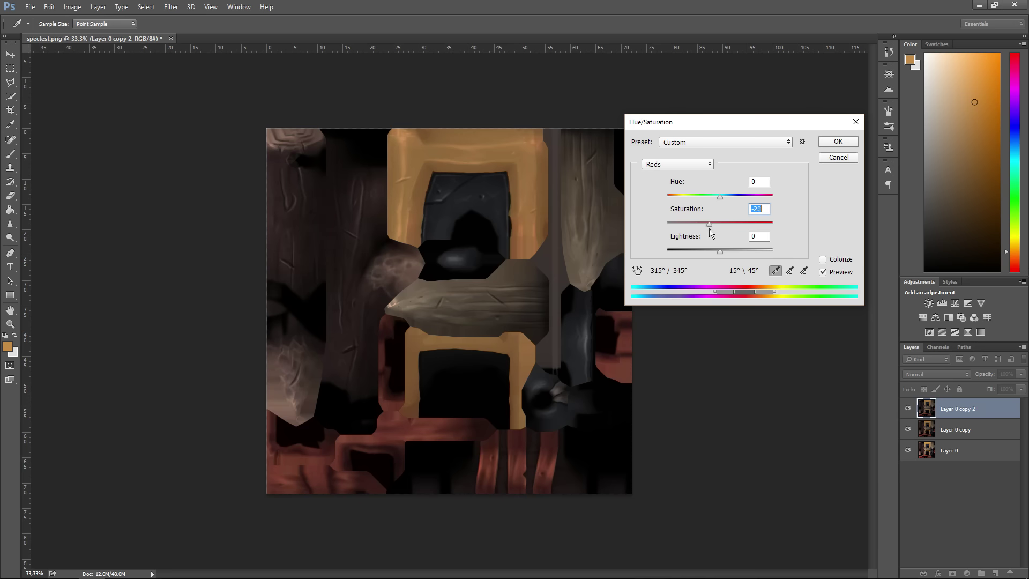
drag(710, 229, 713, 230)
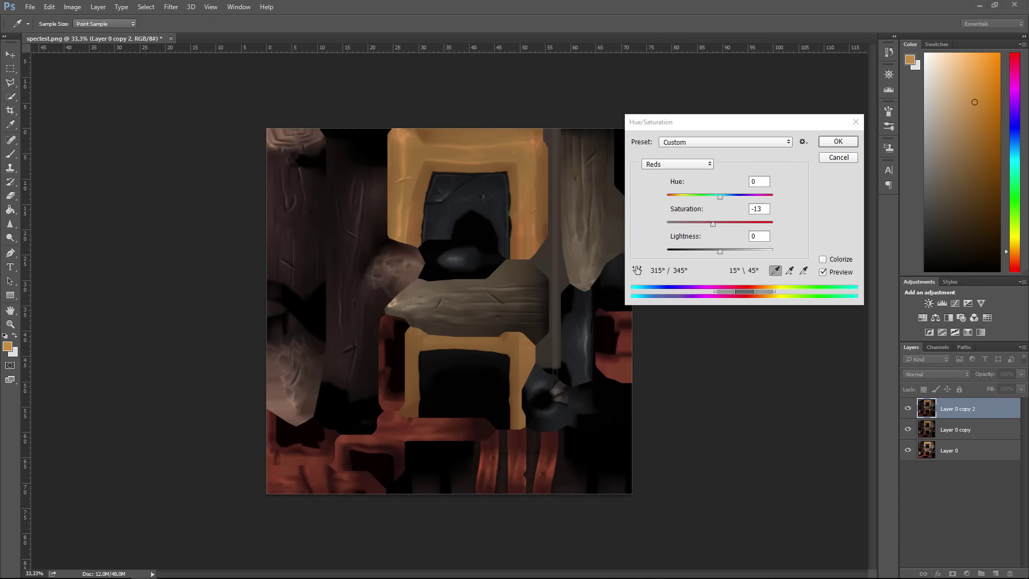
click(711, 227)
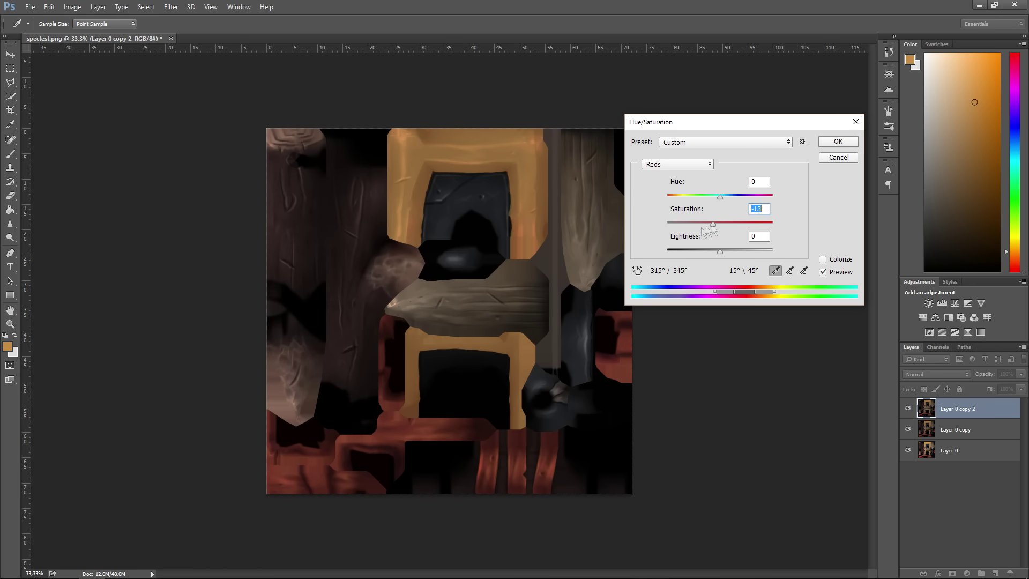
click(838, 142)
- Save the texture as spectest1.png in PNG format
click(30, 6)
click(54, 122)
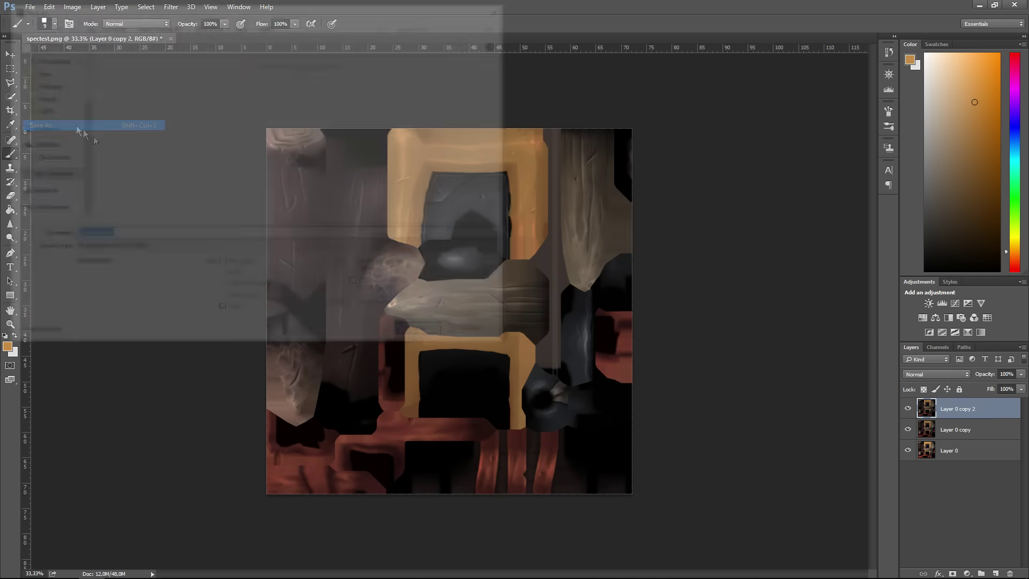
click(103, 248)
click(99, 395)
click(184, 145)
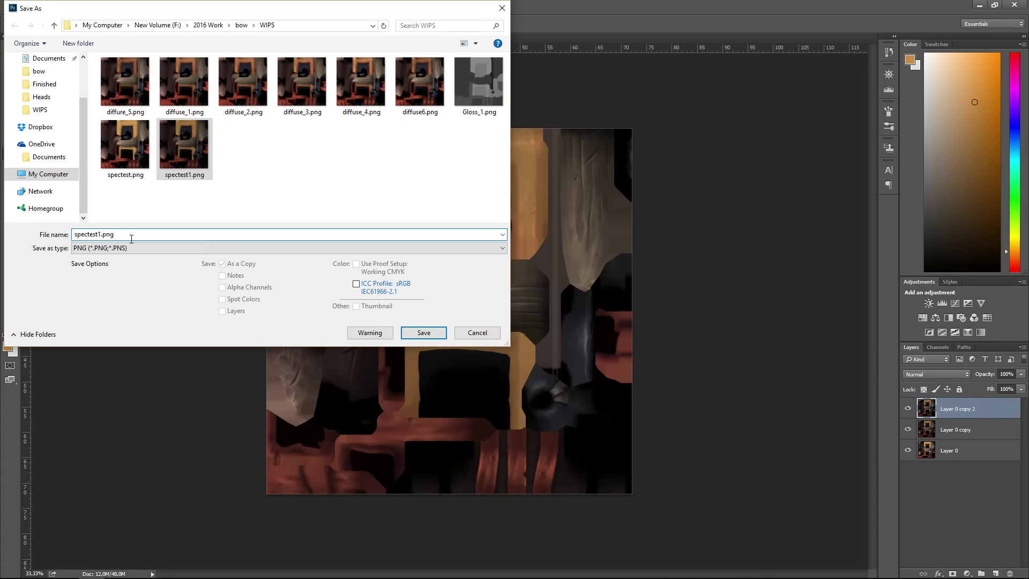
click(421, 332)
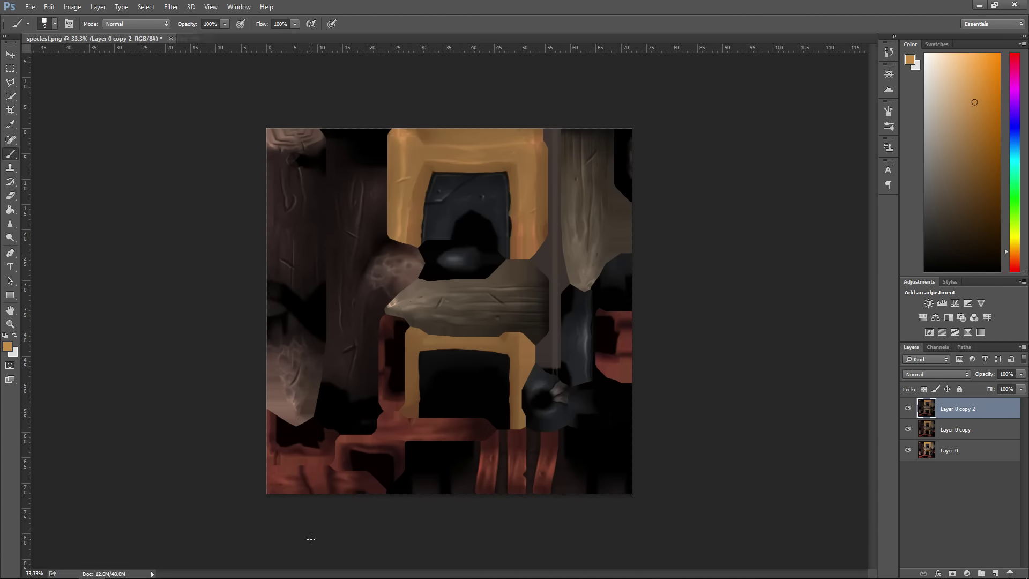
- Compare spectest1.png and spectest2.png in the Specular Map slot, keeping spectest2.png at intensity 1.0
click(302, 568)
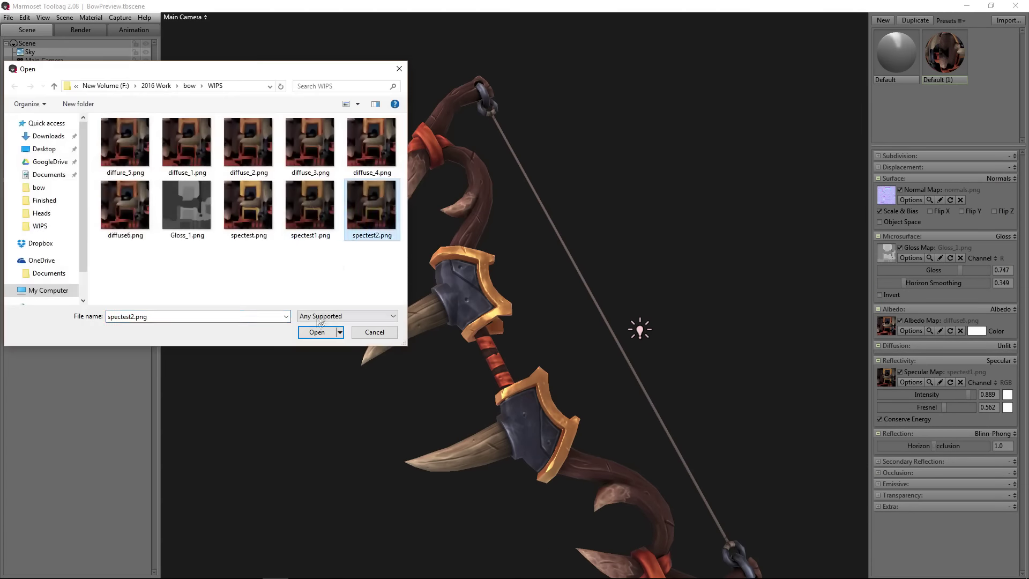
click(317, 332)
scroll(337, 407, down, 5)
scroll(299, 368, up, 5)
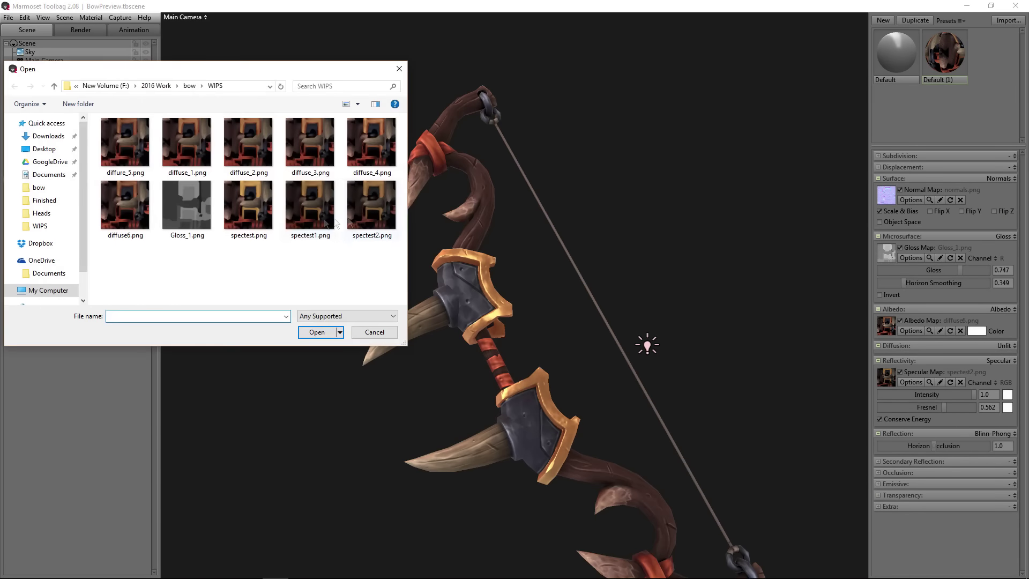
double_click(330, 222)
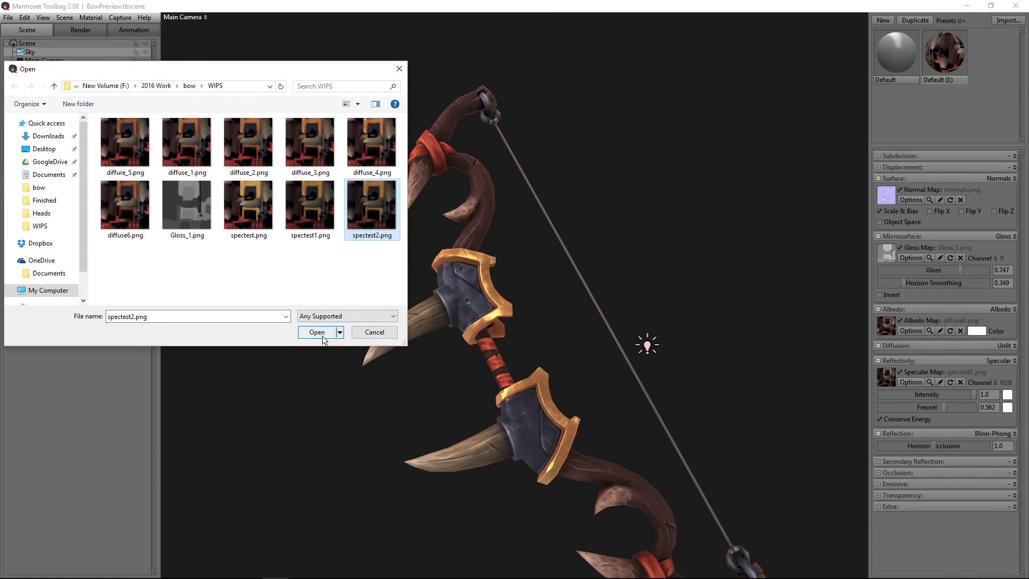
click(322, 334)
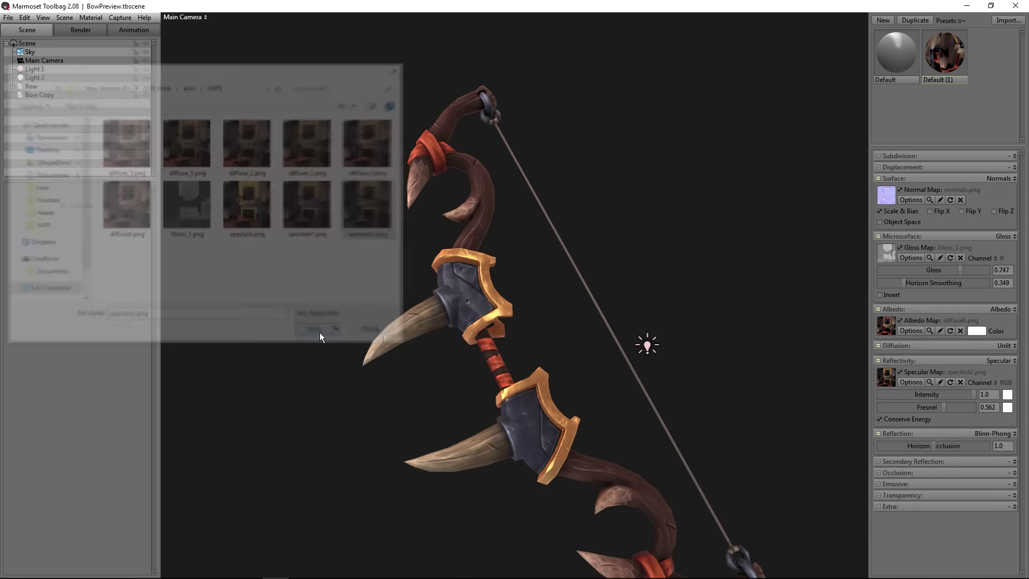
scroll(337, 360, down, 3)
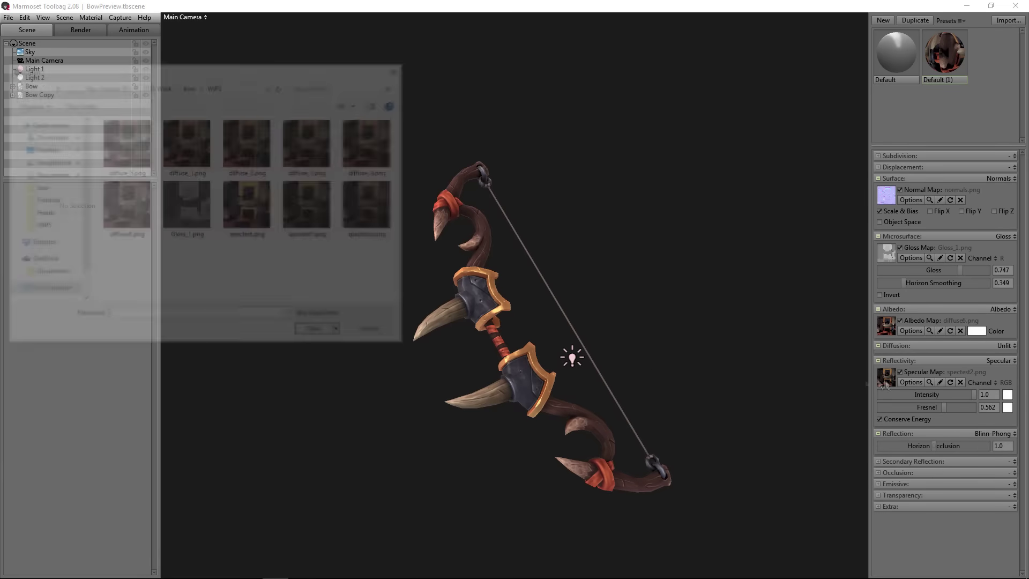
click(317, 332)
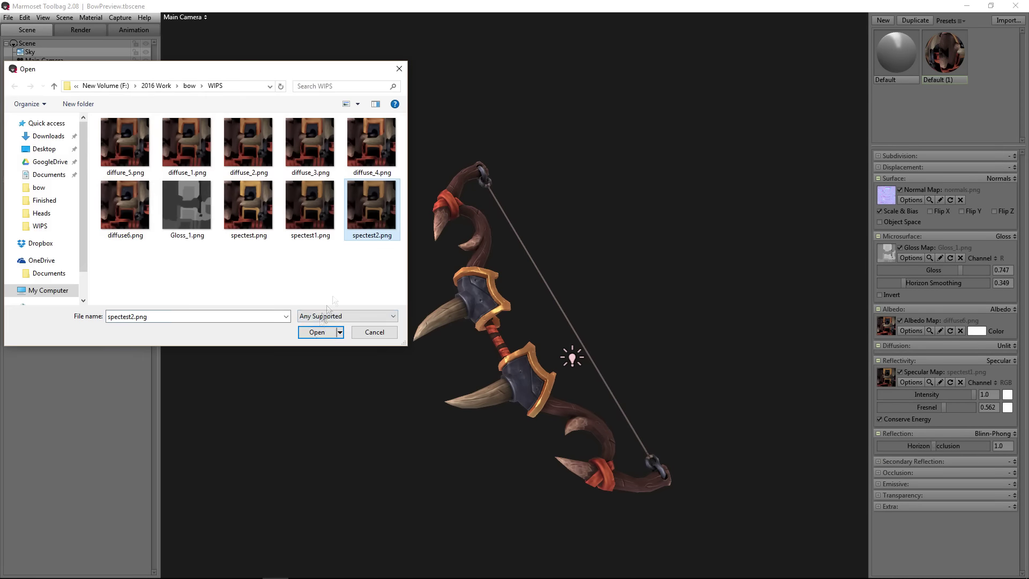
click(317, 332)
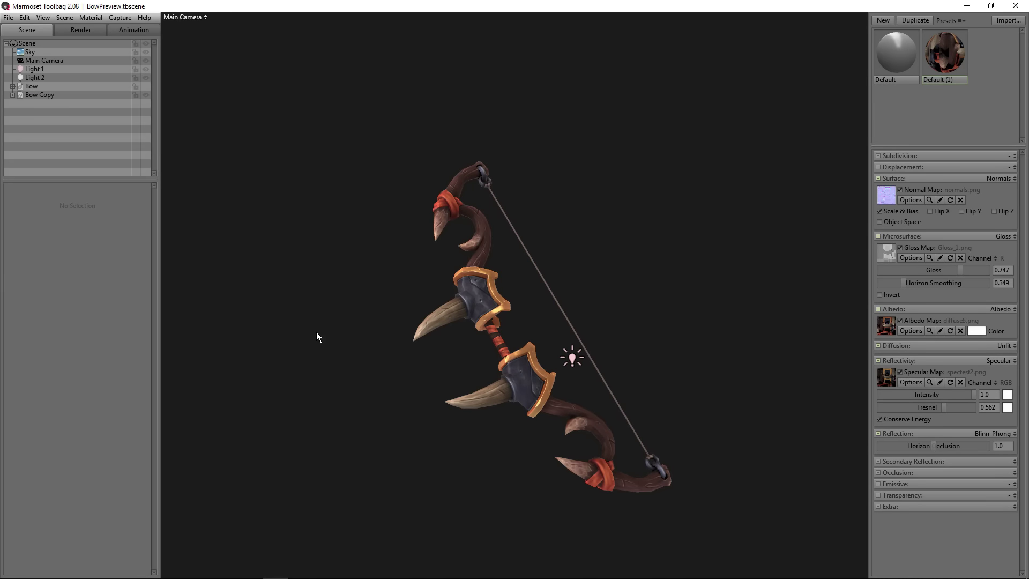
mouse_move(232, 574)
click(91, 568)
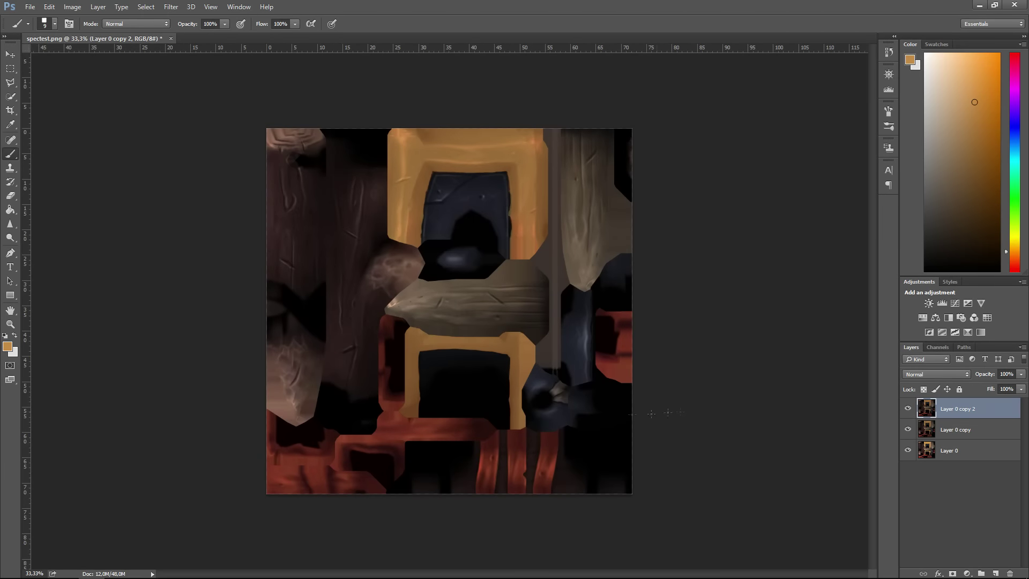
- Try a Hue/Saturation adjustment on the blues, then cancel it
click(73, 6)
click(220, 92)
click(678, 164)
click(670, 214)
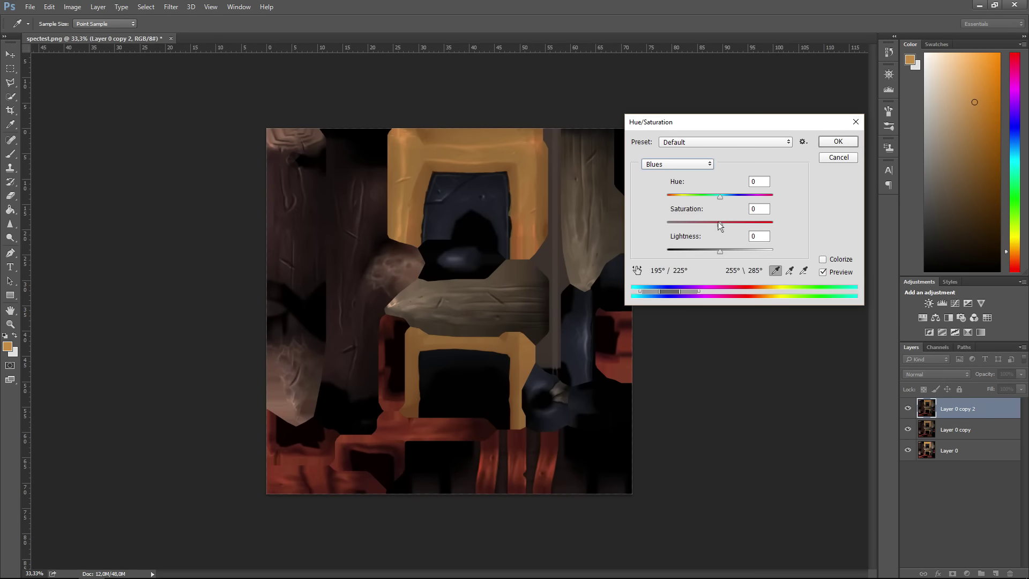
key(Return)
click(30, 6)
- Save the specular texture as a PNG, overwriting spectest2.png
click(43, 123)
click(289, 248)
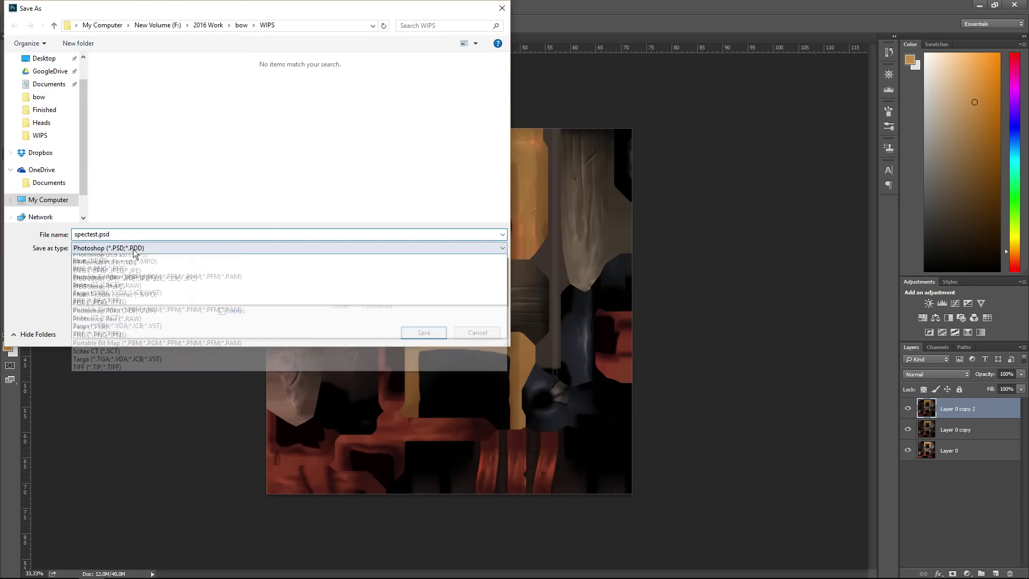
click(107, 289)
click(243, 144)
click(423, 333)
click(539, 294)
key(Return)
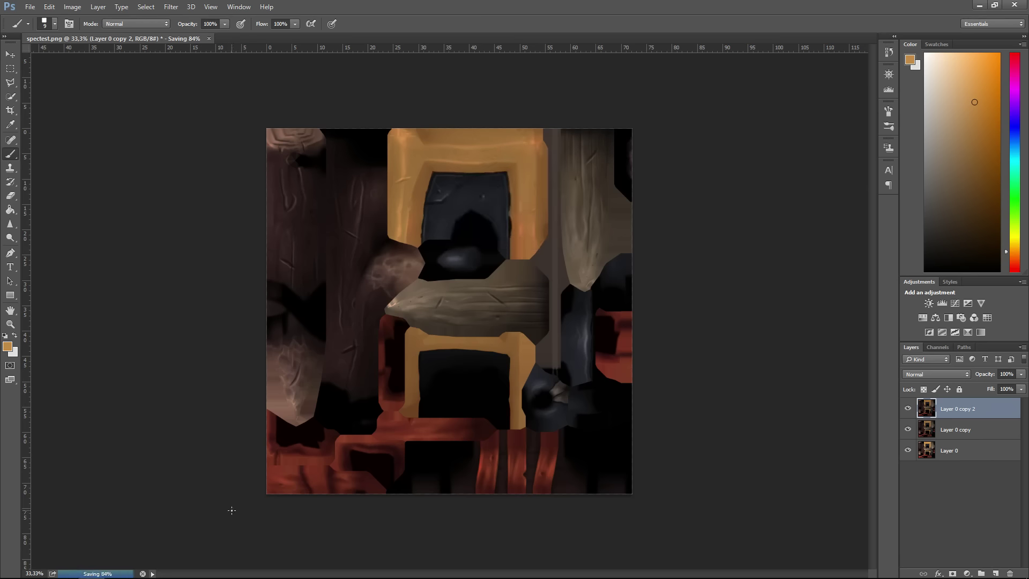
- Inspect the bow's updated shine in Marmoset Toolbag from a new angle
click(275, 569)
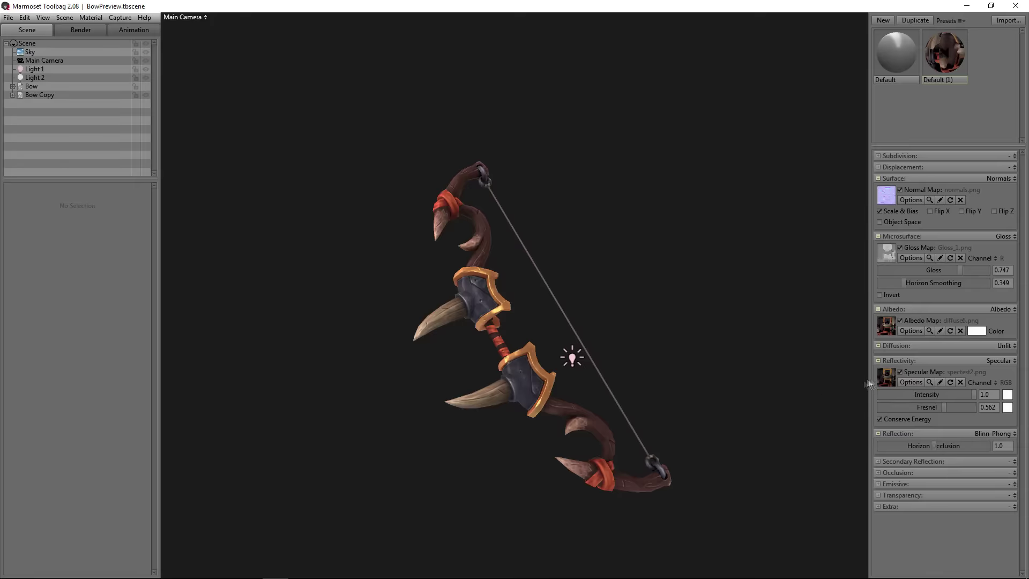
drag(643, 386, 682, 402)
scroll(746, 435, up, 5)
scroll(658, 424, down, 3)
scroll(657, 414, up, 3)
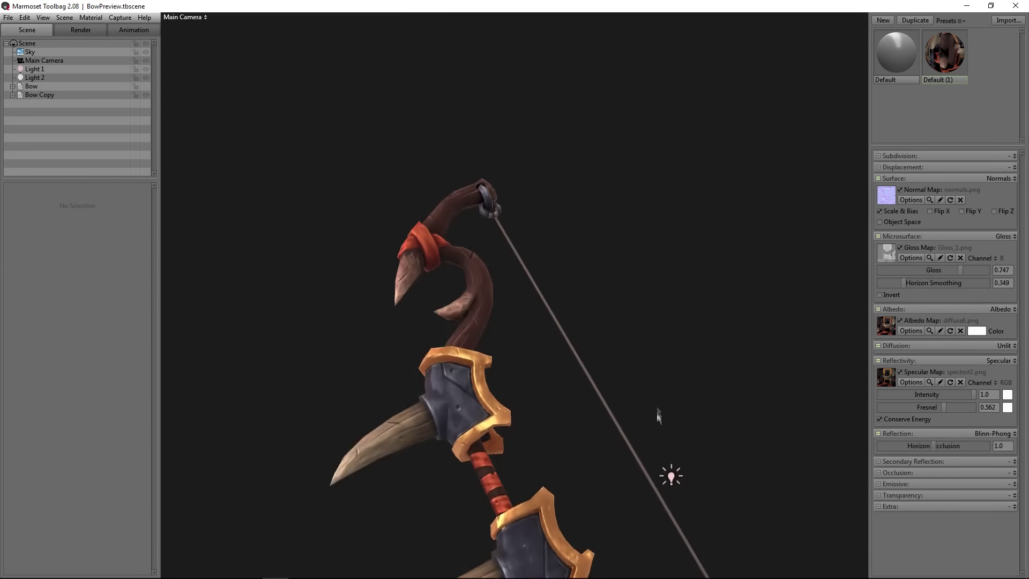
scroll(609, 442, down, 3)
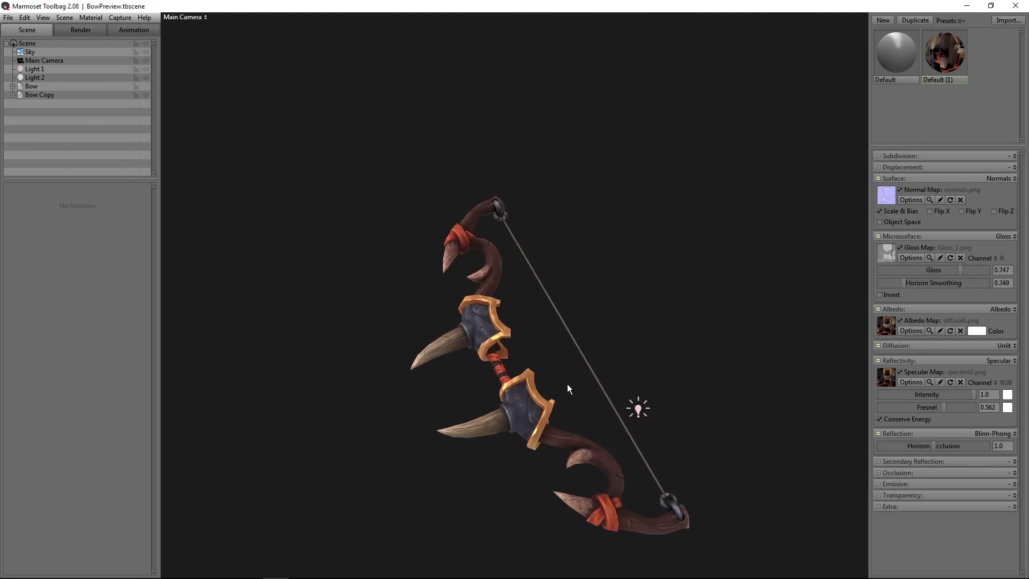
scroll(601, 434, up, 3)
- Back in 3D-Coat, make GLOSS the active layer and pick a different brush alpha
click(301, 569)
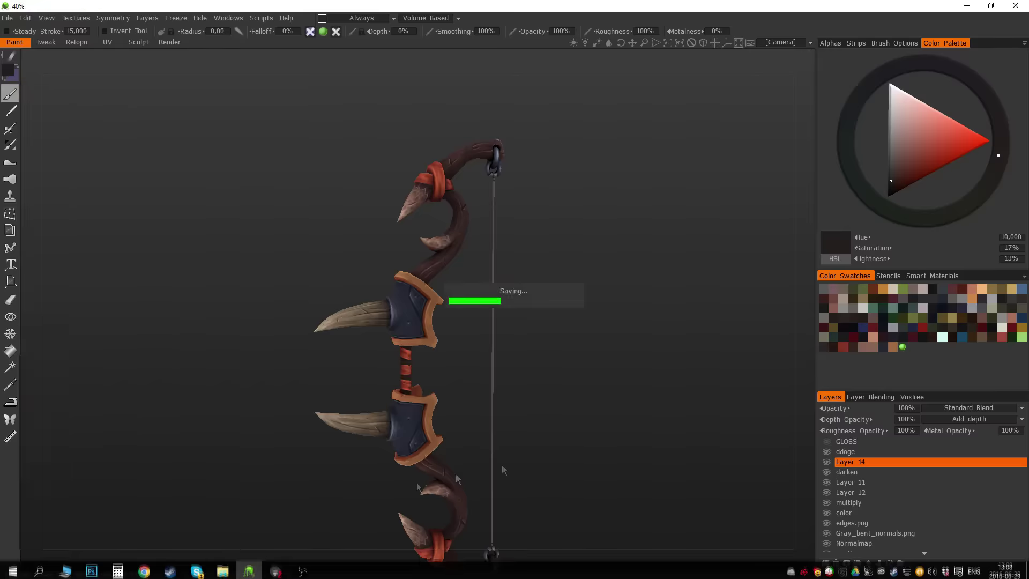
drag(751, 437, 646, 370)
click(888, 275)
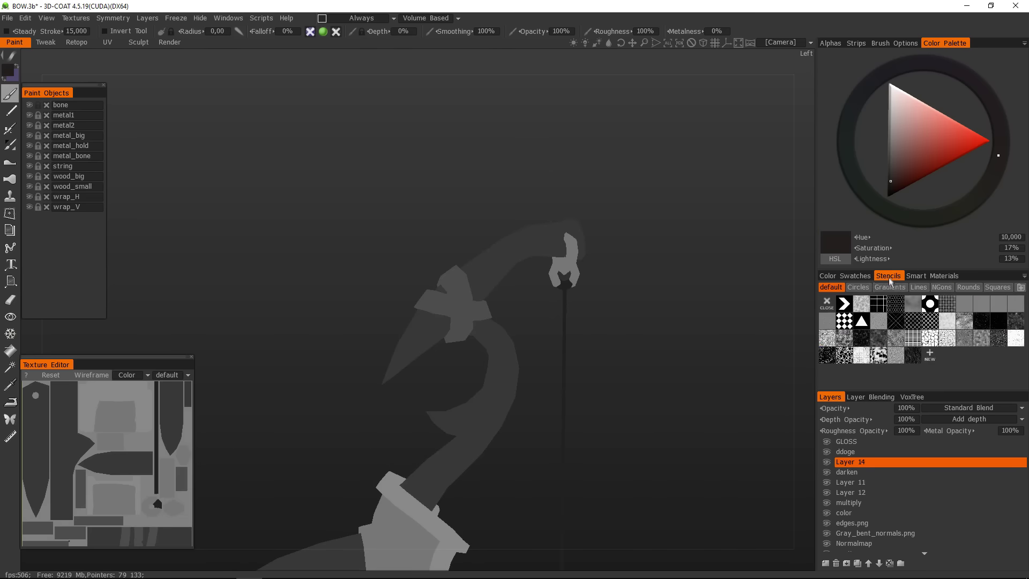
click(831, 43)
drag(389, 301, 514, 258)
click(946, 43)
click(835, 48)
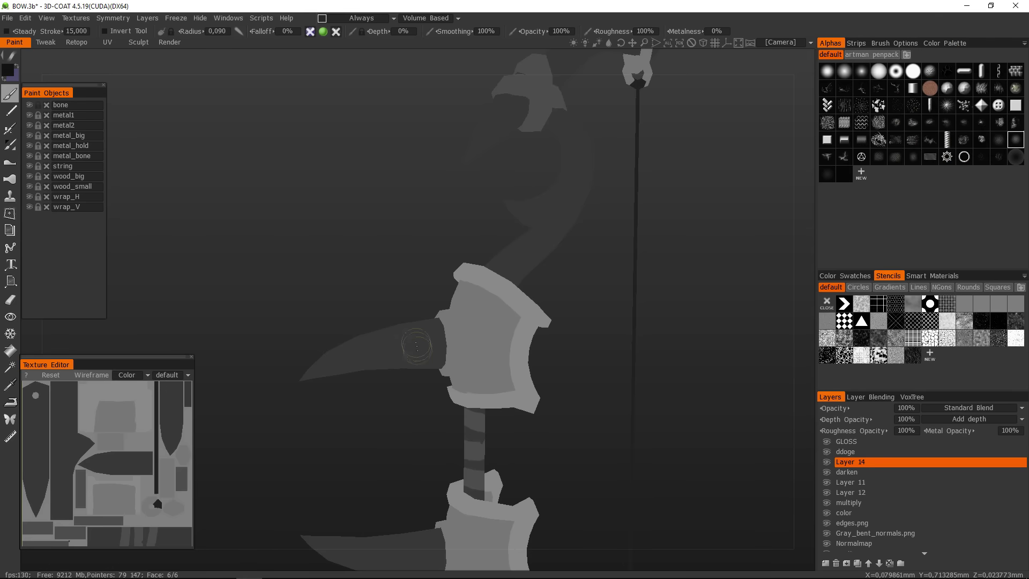
scroll(375, 340, up, 3)
click(841, 444)
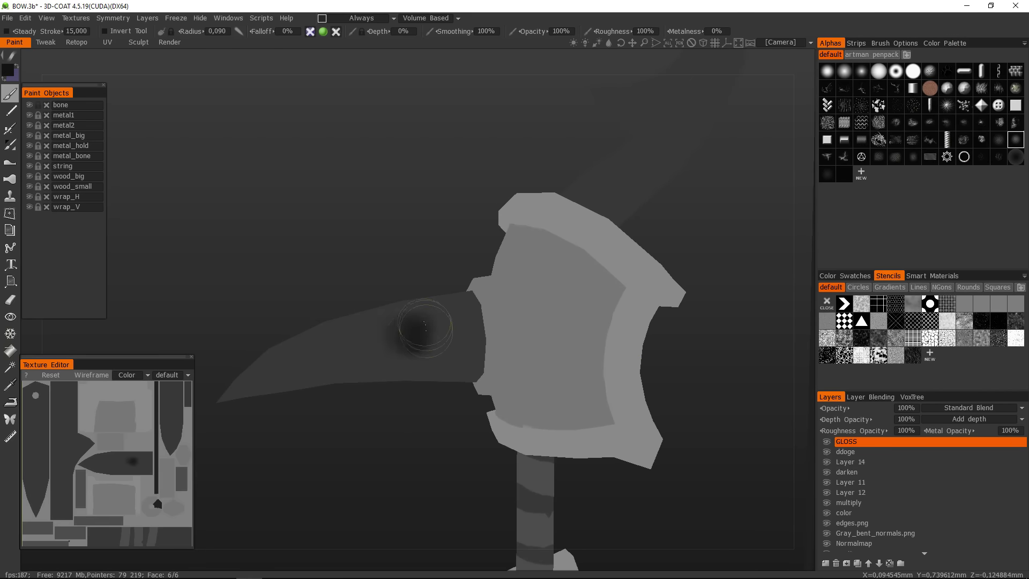
click(999, 139)
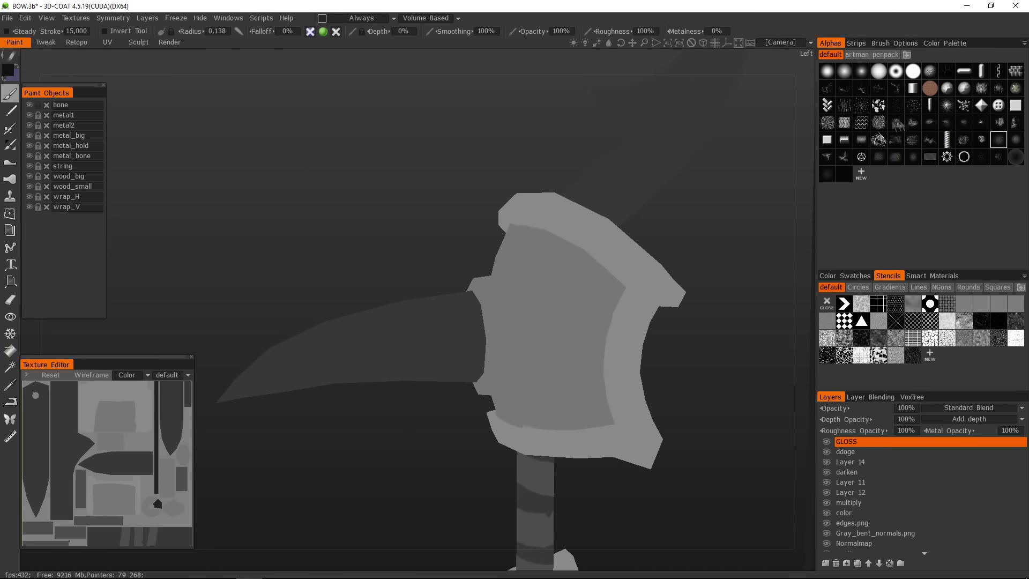
- Turn toward the upper limb and add Layer 16 above GLOSS
right_drag(414, 332, 36, 112)
right_drag(141, 197, 578, 238)
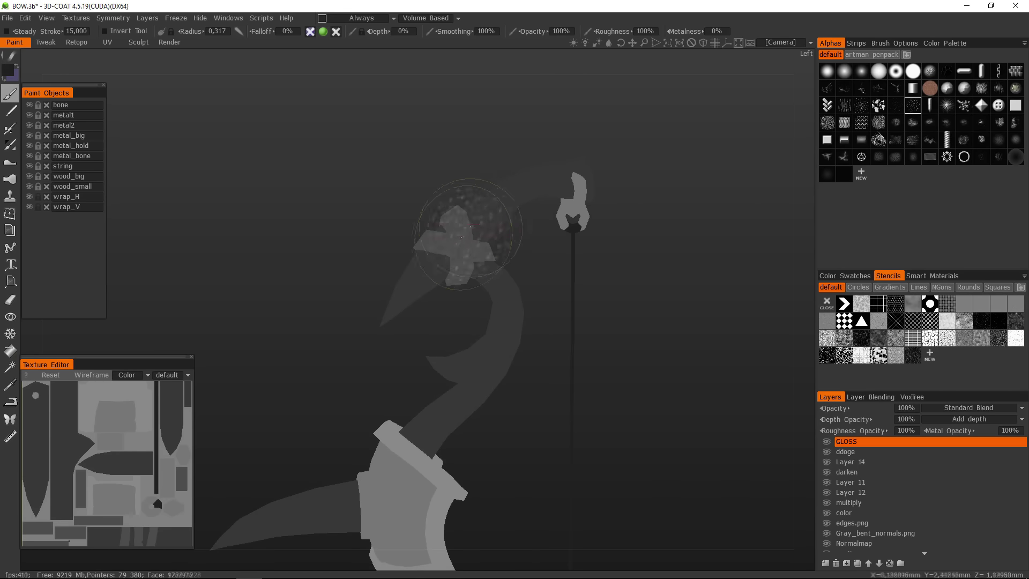
mouse_move(479, 194)
right_down()
mouse_move(450, 338)
mouse_move(478, 290)
mouse_move(529, 276)
mouse_move(418, 314)
mouse_move(403, 360)
mouse_move(610, 350)
right_up()
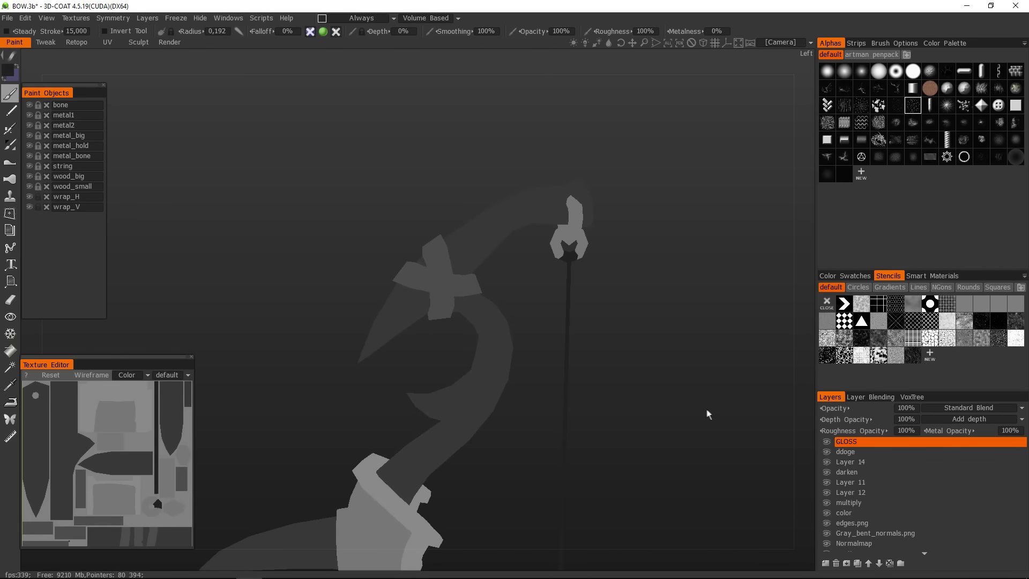
click(826, 563)
- Orbit and zoom around the upper limb and bow tip to inspect them
right_drag(536, 348, 424, 263)
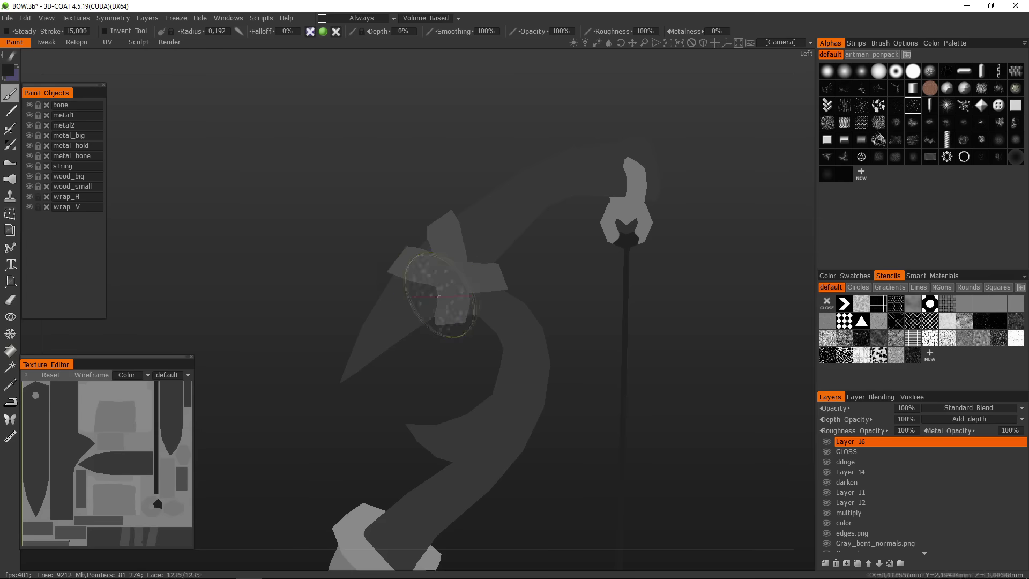
right_drag(421, 351, 504, 330)
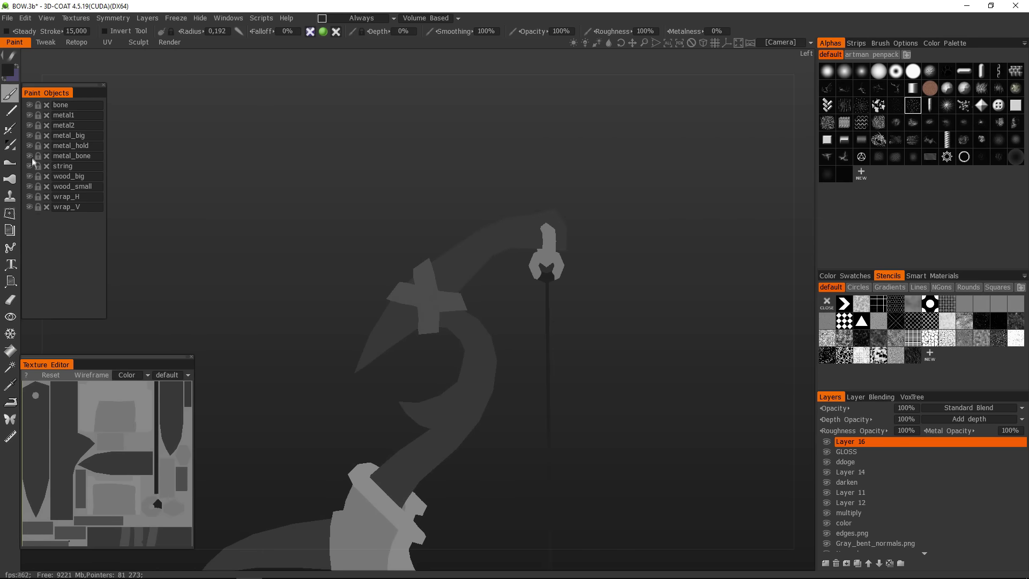
right_drag(176, 241, 508, 246)
mouse_move(514, 296)
right_down()
mouse_move(480, 263)
mouse_move(560, 349)
mouse_move(500, 420)
mouse_move(470, 377)
mouse_move(515, 402)
mouse_move(454, 356)
right_up()
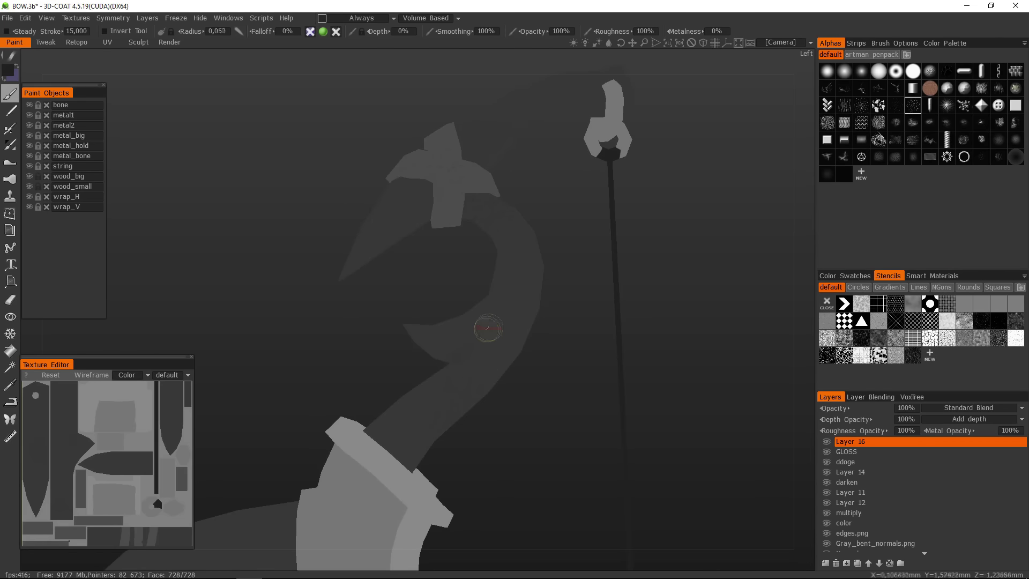
mouse_move(524, 311)
right_down()
mouse_move(490, 306)
mouse_move(517, 475)
right_up()
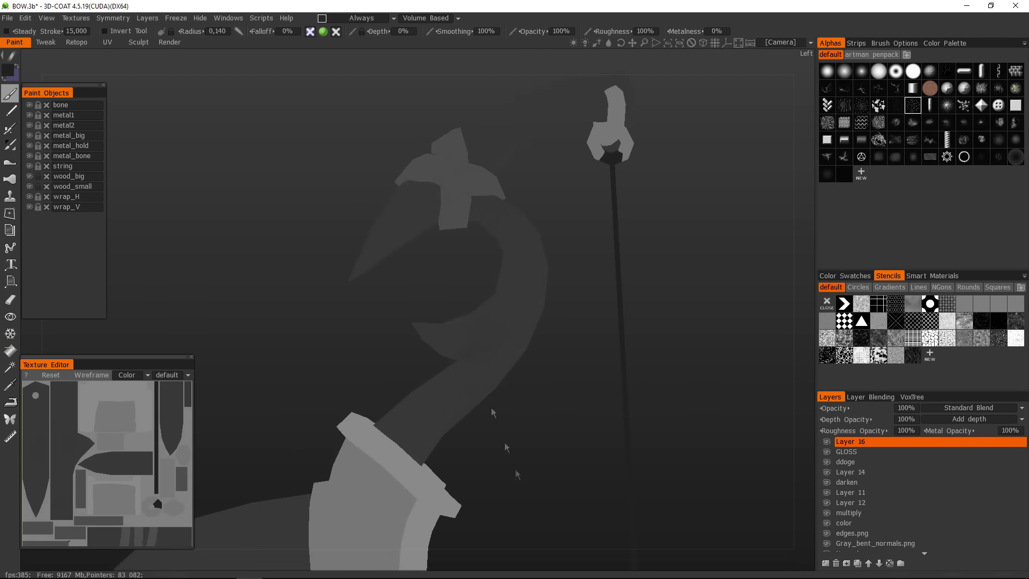
right_drag(512, 266, 651, 260)
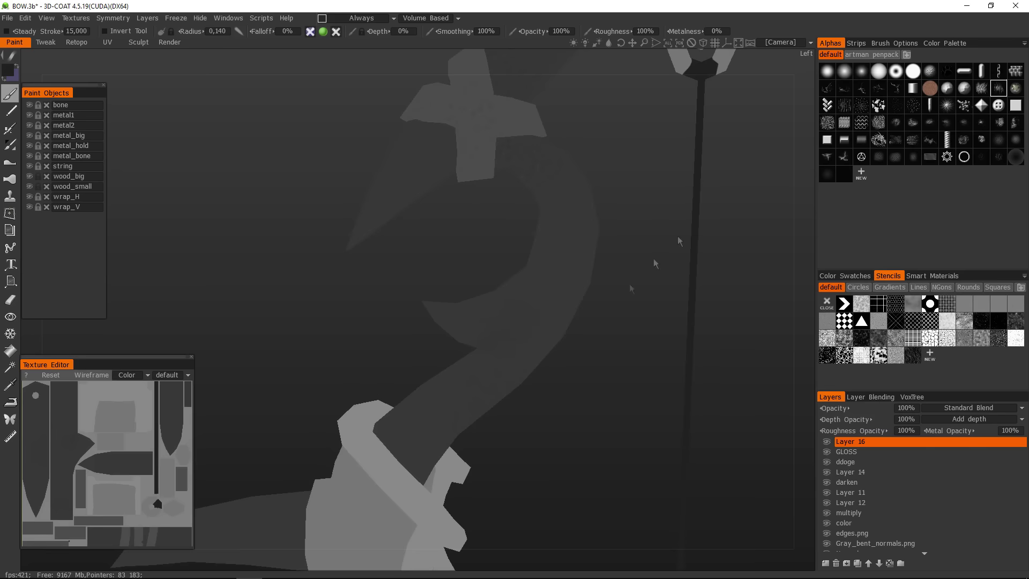
right_drag(574, 236, 536, 242)
right_drag(501, 400, 638, 238)
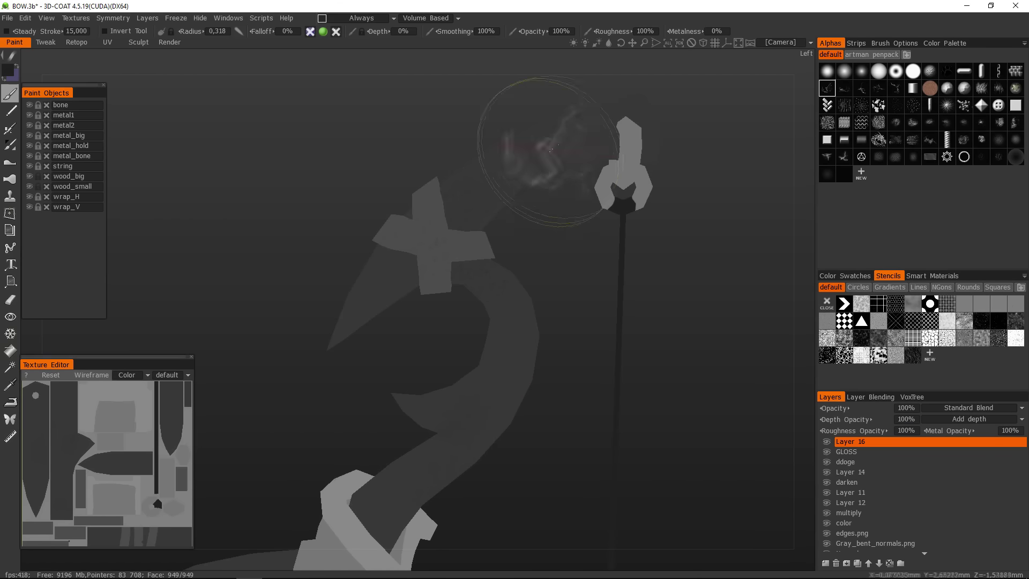
mouse_move(498, 437)
right_down()
mouse_move(537, 291)
mouse_move(485, 363)
mouse_move(499, 306)
mouse_move(741, 361)
right_up()
- Import Finished/cavity.png into Layer 16
click(75, 18)
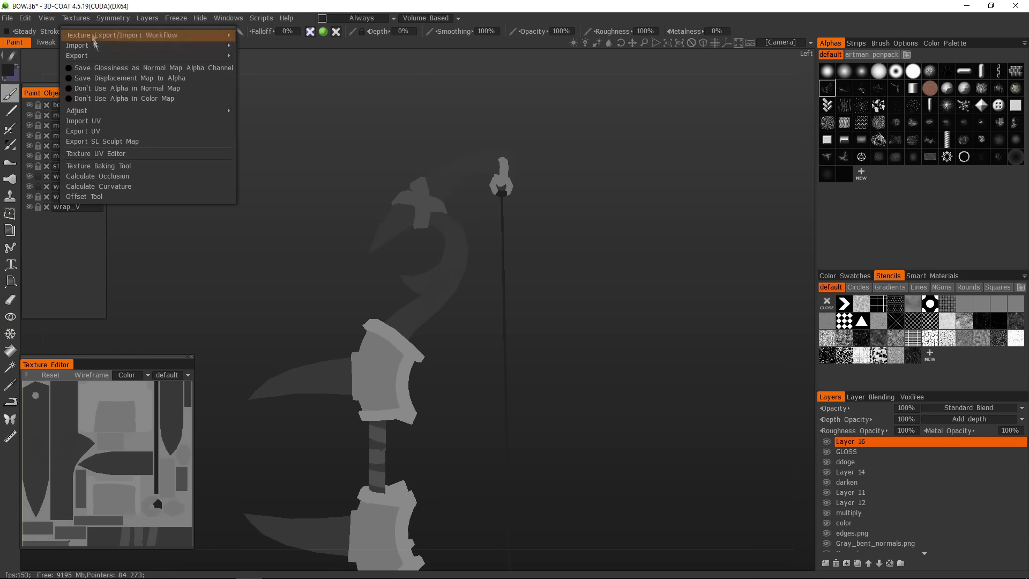
mouse_move(136, 49)
click(246, 50)
click(290, 67)
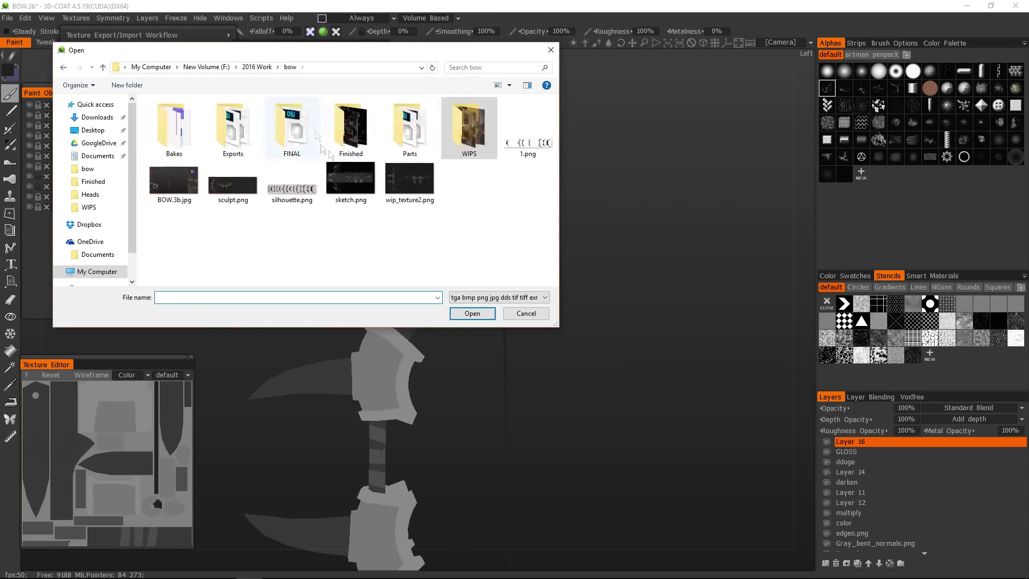
double_click(350, 124)
click(175, 196)
click(224, 149)
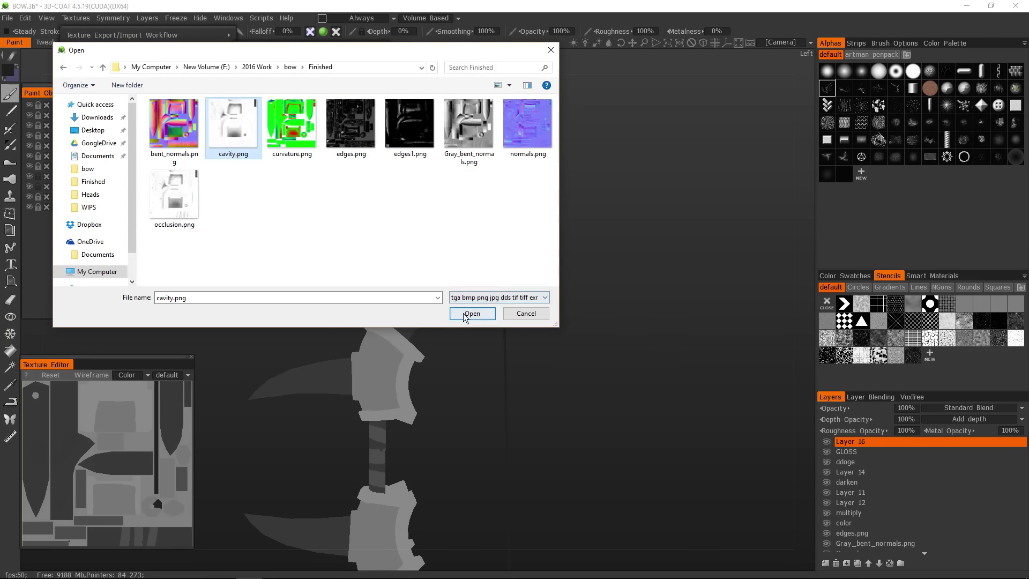
click(472, 313)
- Set Layer 16 to Multiply at 35% opacity and review the darkened bow
click(960, 408)
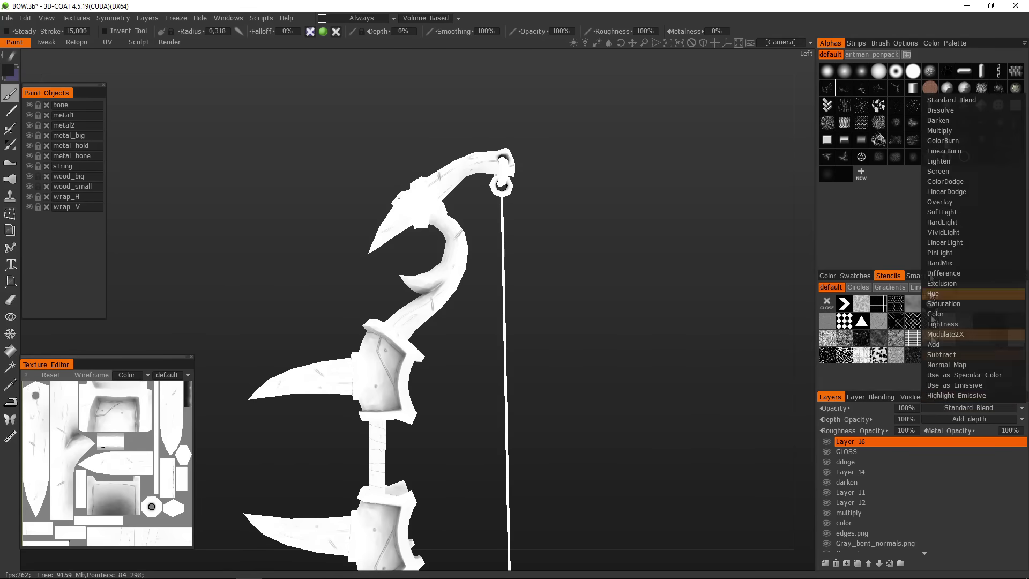
click(940, 130)
click(908, 409)
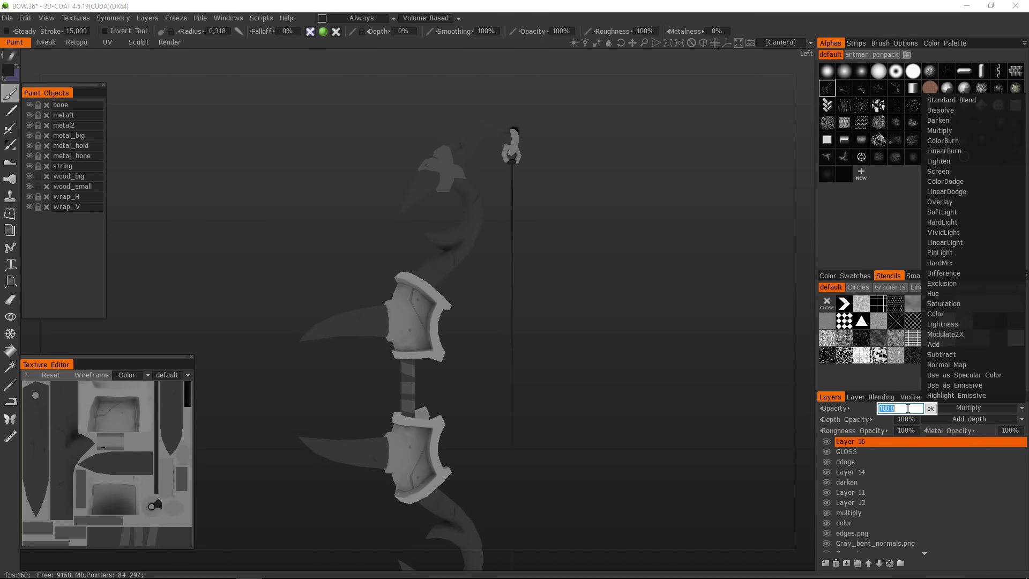
text(25)
key(Return)
drag(697, 314, 665, 313)
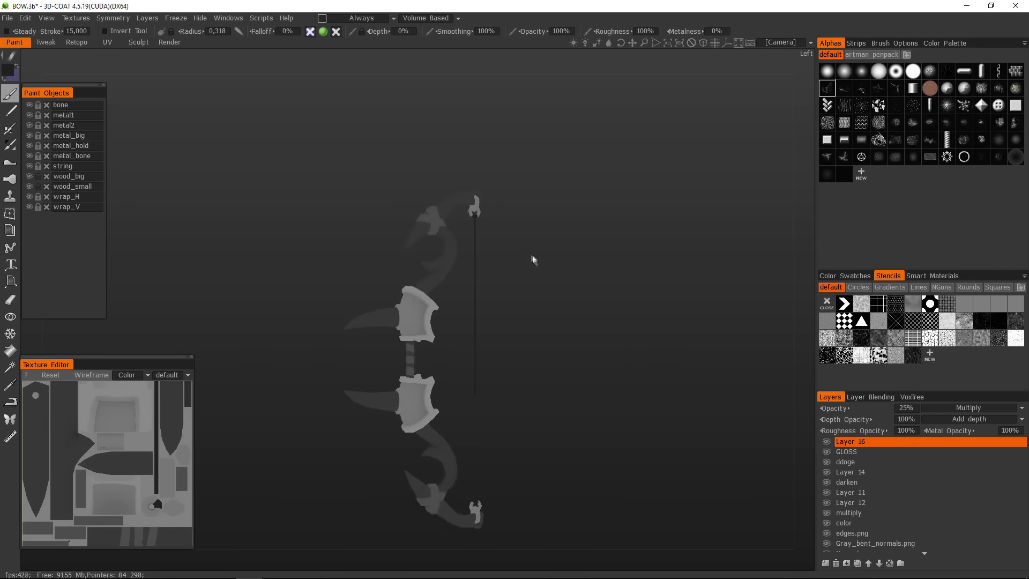
right_drag(532, 260, 558, 291)
click(904, 408)
drag(558, 291, 542, 274)
right_drag(542, 274, 533, 343)
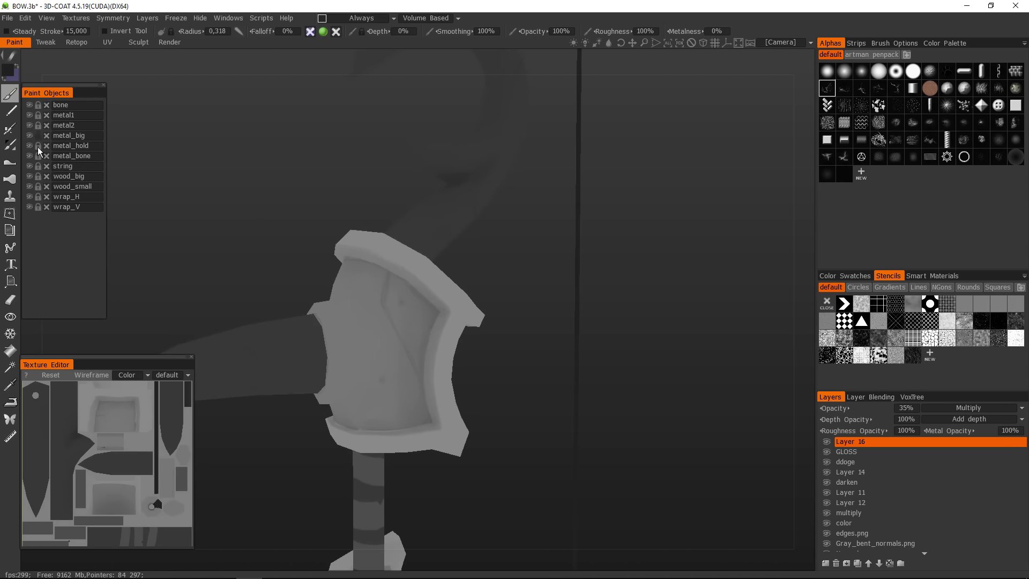
- Select the GLOSS layer and undo a stray dark stroke on the grip
click(847, 451)
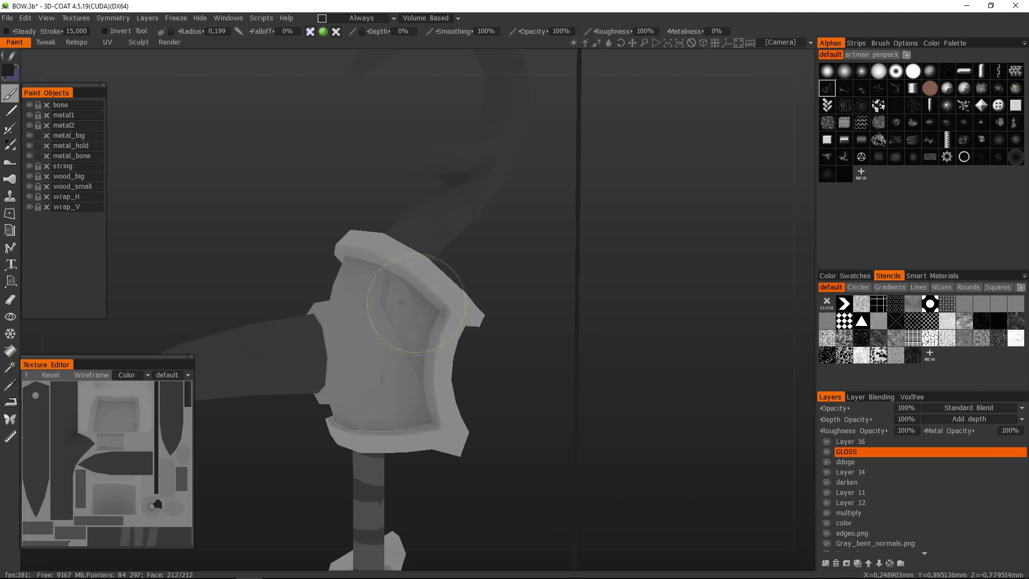
mouse_move(507, 277)
mouse_down()
mouse_move(432, 306)
mouse_move(435, 330)
mouse_move(422, 303)
mouse_move(423, 324)
mouse_move(418, 292)
mouse_move(431, 316)
mouse_move(419, 346)
mouse_move(442, 268)
mouse_up()
key(ctrl+z)
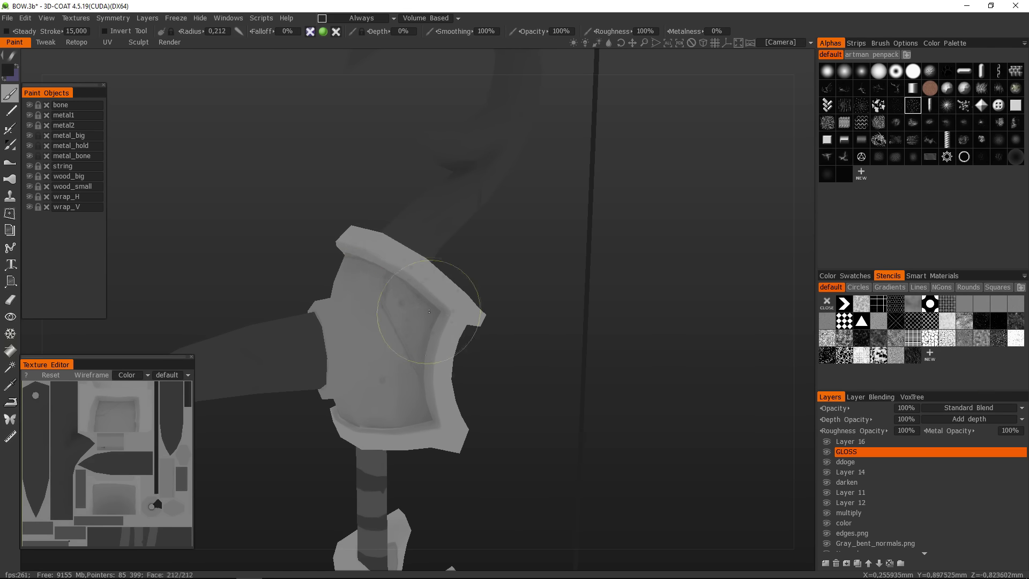
- Add pale speckled wear to the metal grip plates on GLOSS, orbiting and zooming between strokes
alt+drag(435, 326, 401, 435)
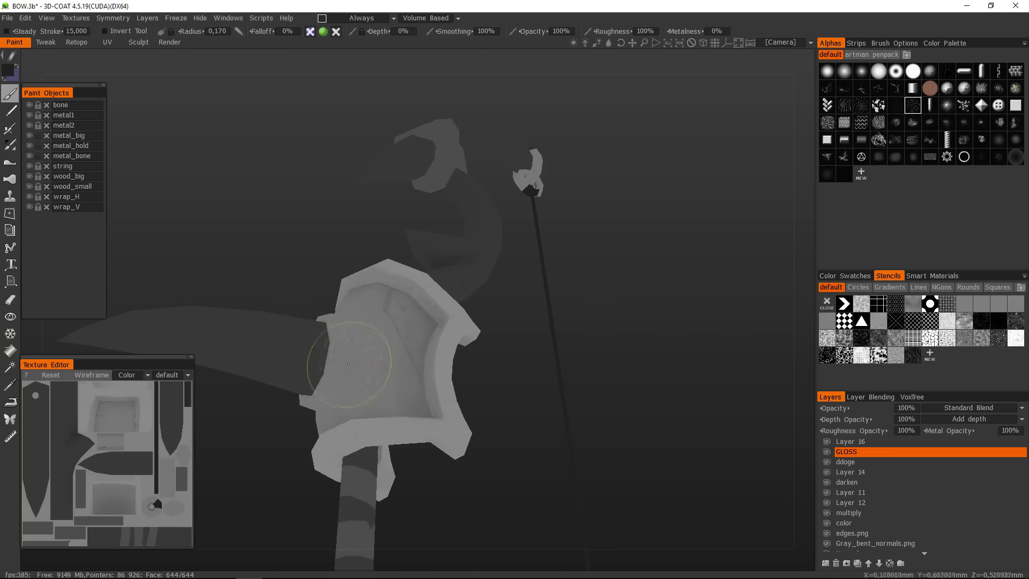
alt+drag(349, 363, 395, 405)
scroll(453, 294, down, 5)
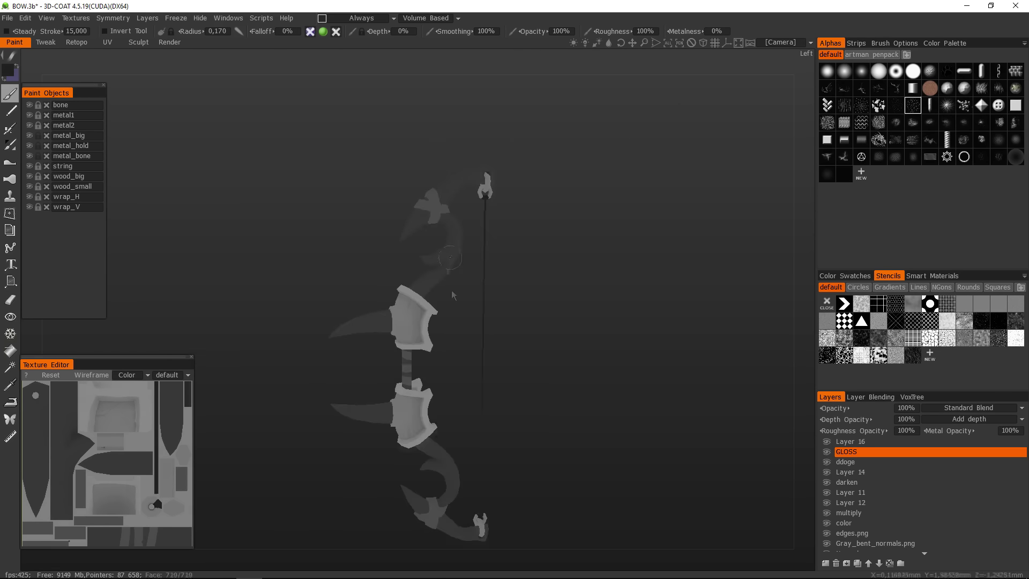
scroll(453, 295, up, 5)
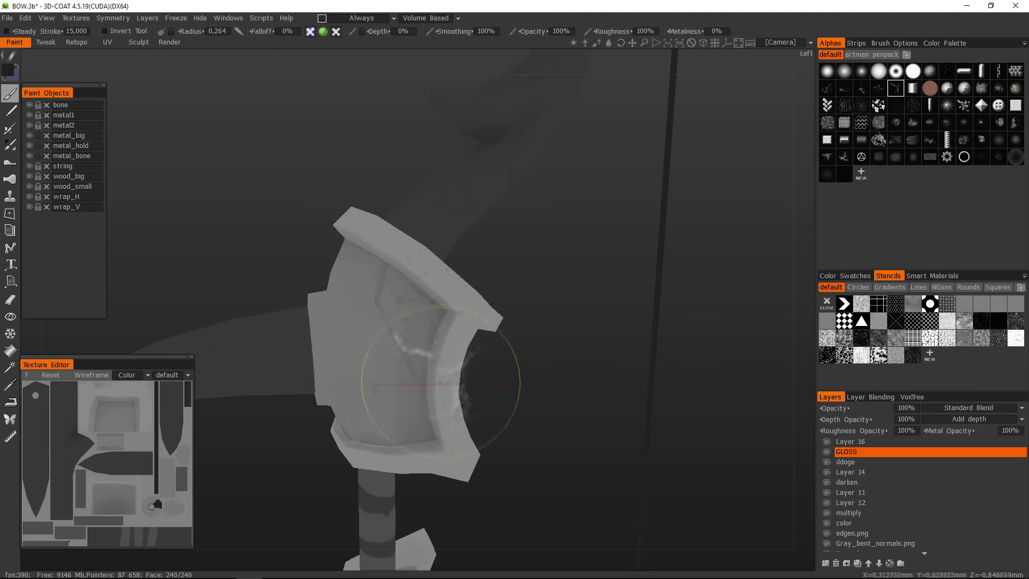
alt+drag(444, 333, 797, 117)
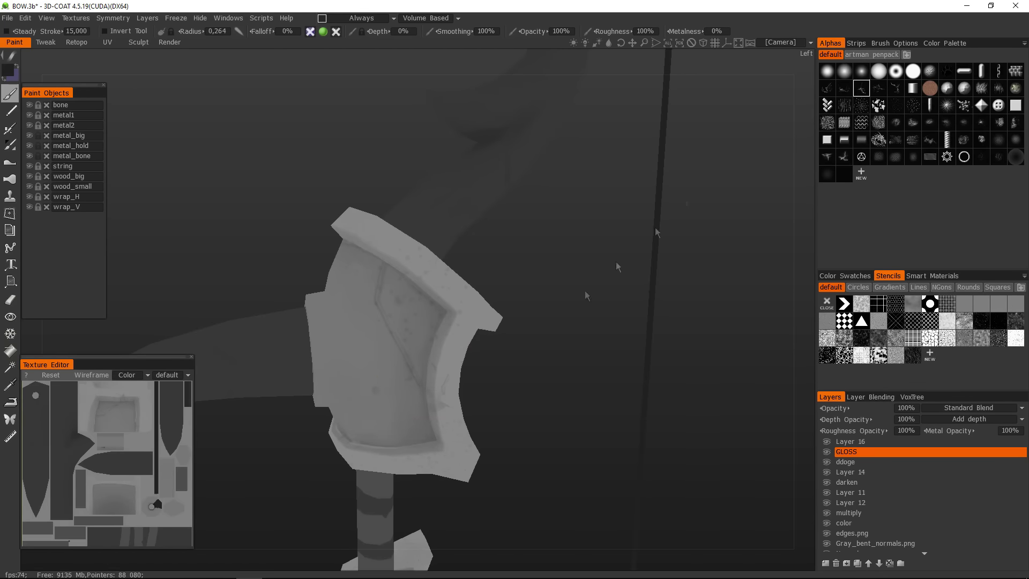
scroll(479, 270, down, 5)
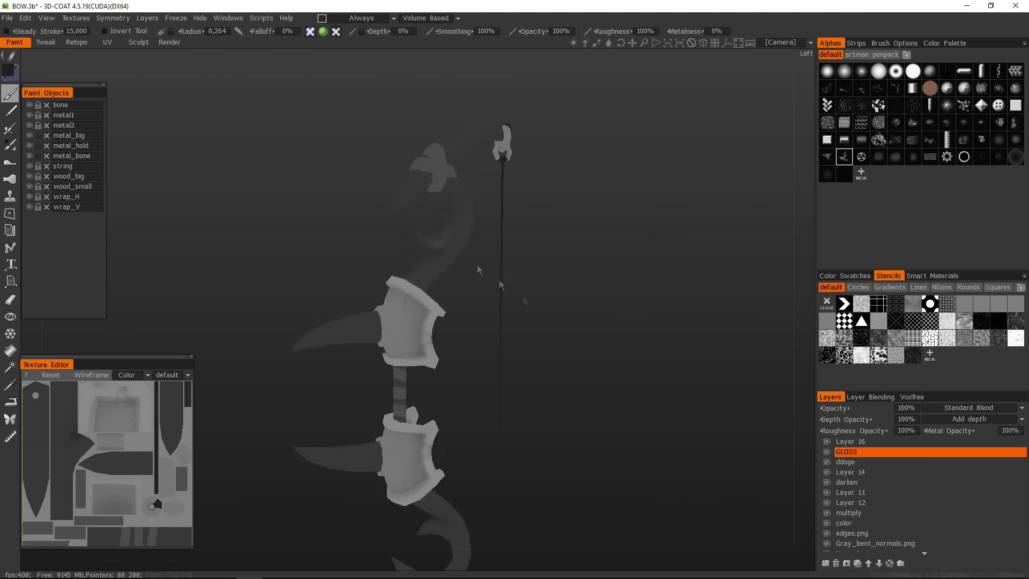
scroll(478, 270, up, 4)
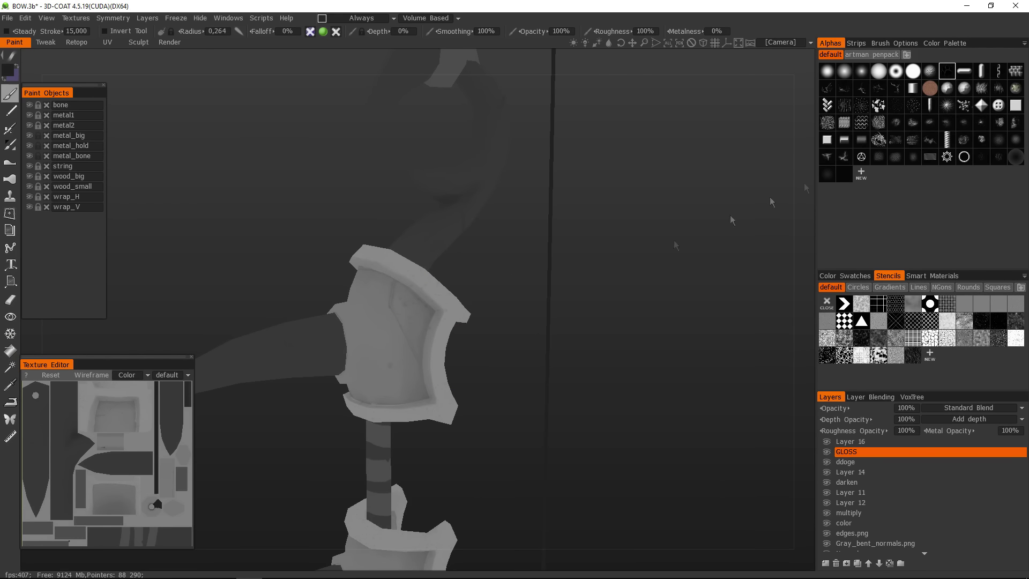
right_drag(426, 381, 600, 317)
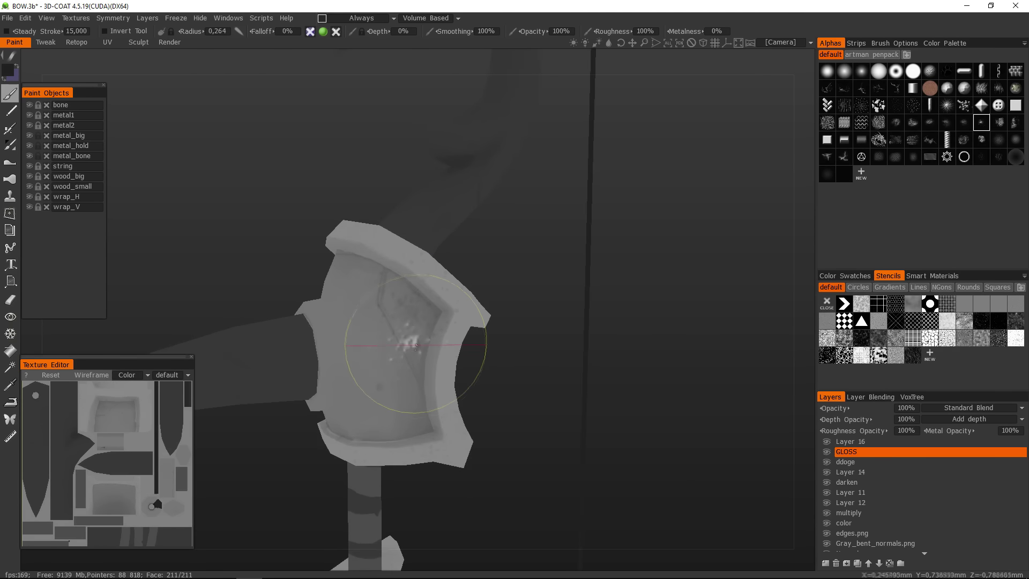
right_drag(440, 432, 411, 325)
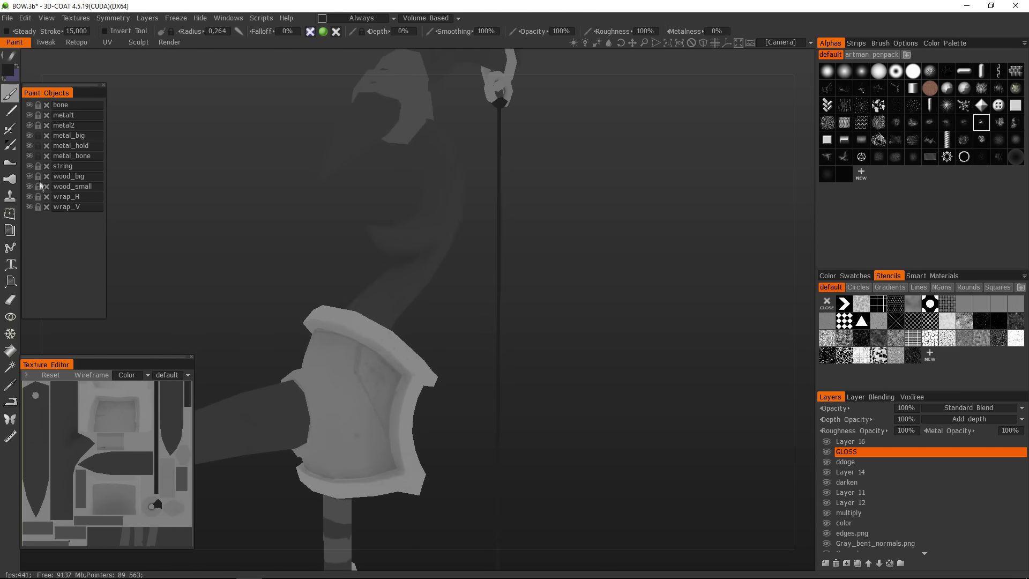
right_drag(385, 268, 523, 317)
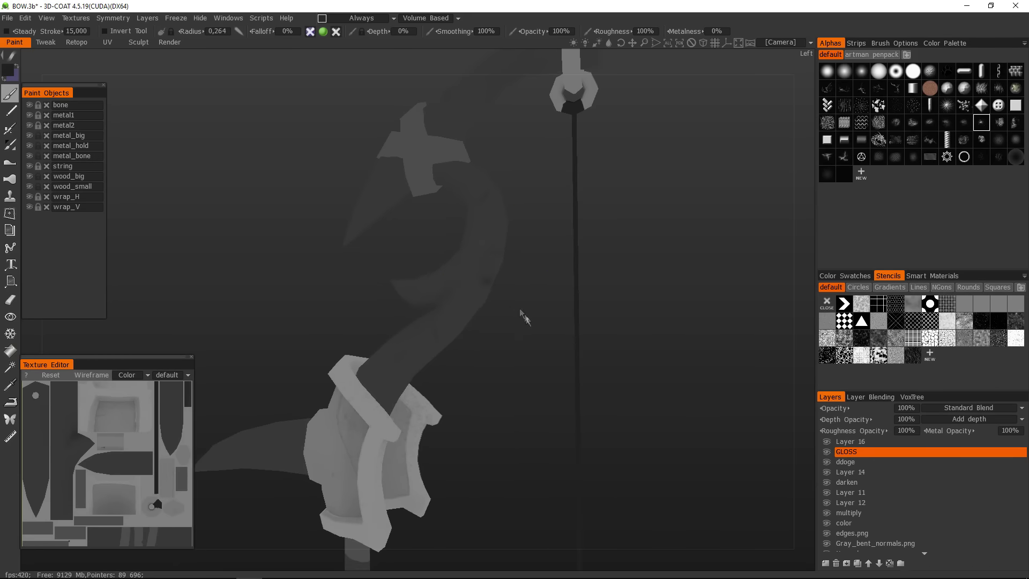
mouse_move(490, 257)
right_down()
mouse_move(402, 416)
mouse_move(501, 333)
mouse_move(411, 257)
right_up()
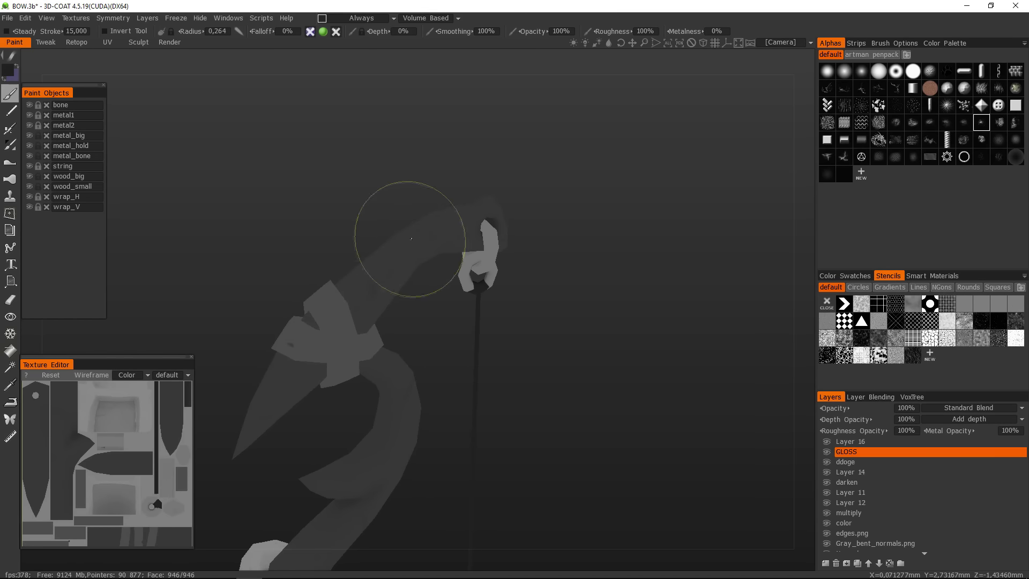
- Paint noisy pale gloss speckles along the upper limb with a noise alpha
right_drag(402, 218, 692, 326)
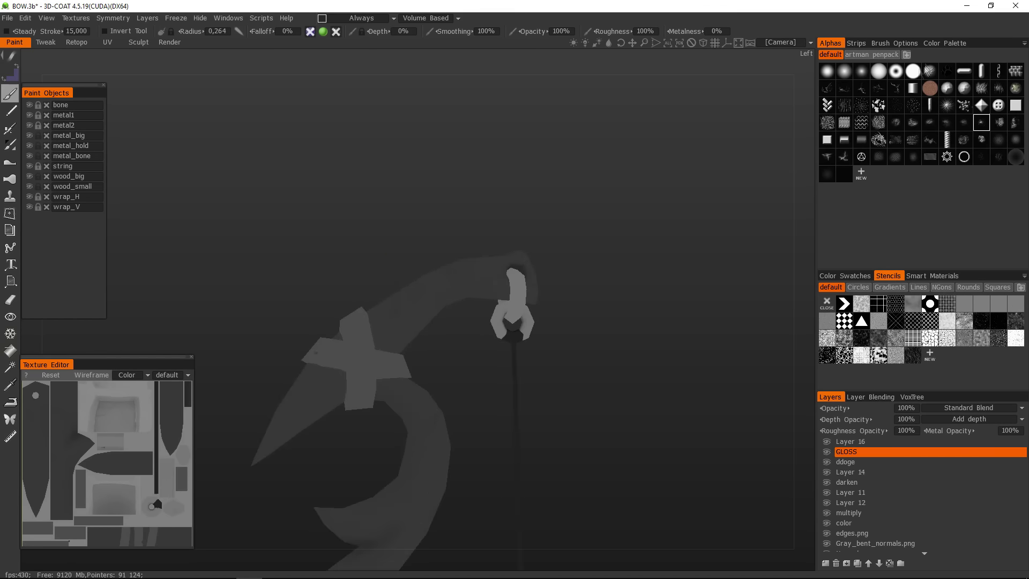
click(944, 43)
click(831, 43)
scroll(714, 223, up, 3)
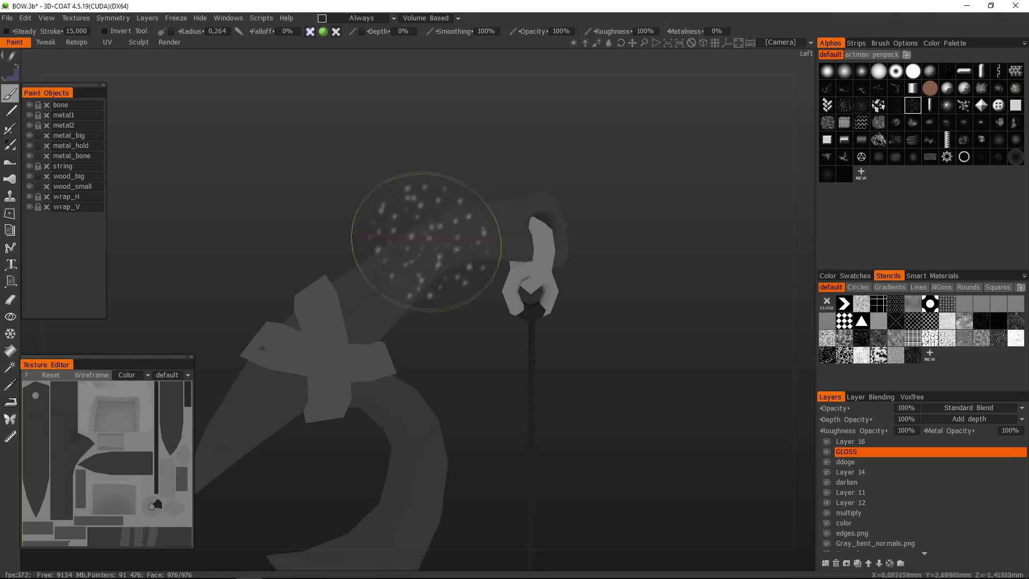
mouse_move(409, 262)
right_down()
mouse_move(592, 266)
mouse_move(448, 230)
mouse_move(375, 322)
mouse_move(358, 328)
mouse_move(429, 295)
right_up()
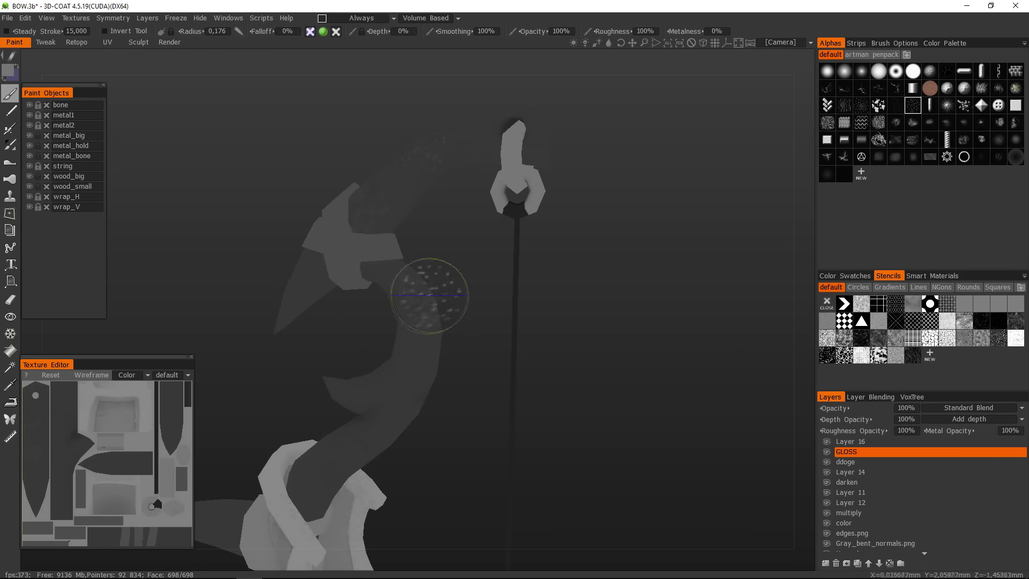
right_drag(394, 484, 575, 379)
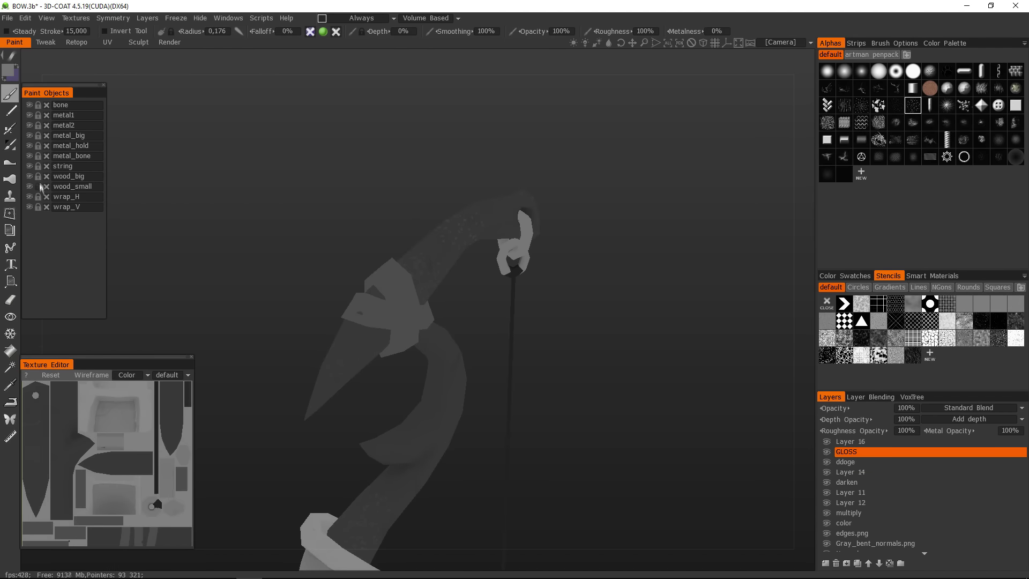
mouse_move(434, 281)
right_down()
mouse_move(556, 322)
mouse_move(392, 272)
mouse_move(430, 298)
right_up()
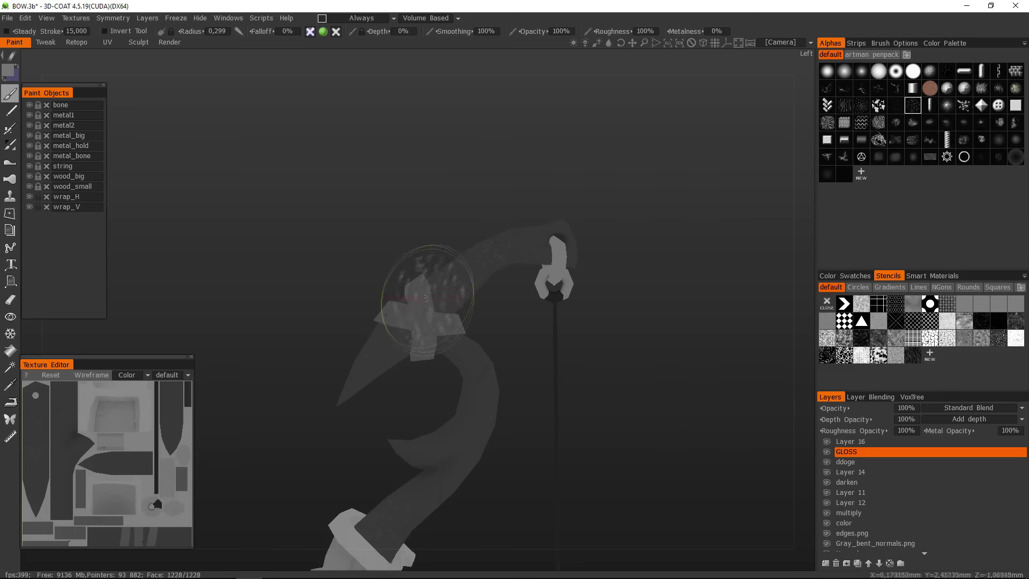
mouse_move(483, 357)
right_down()
mouse_move(563, 415)
mouse_move(432, 296)
right_up()
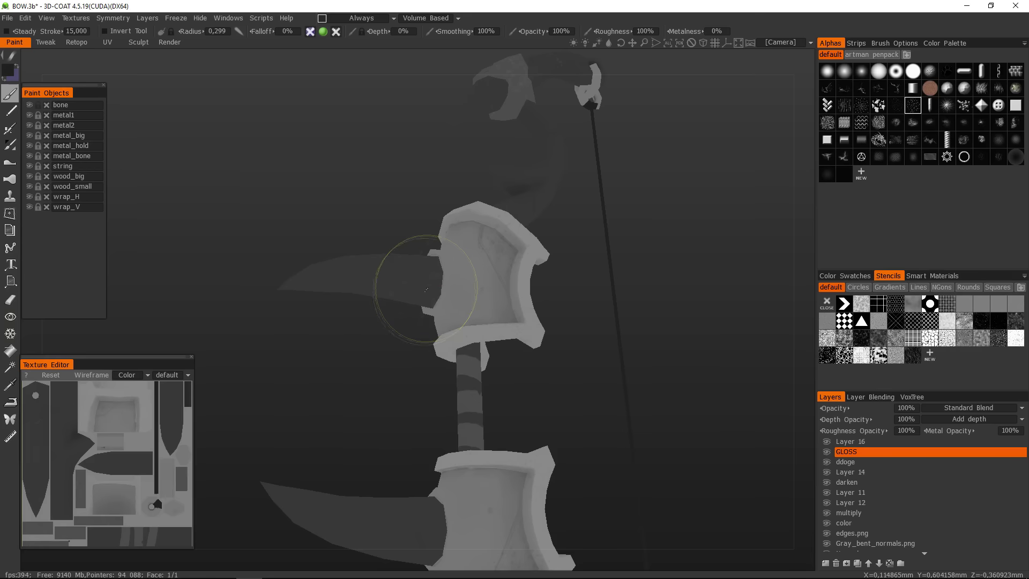
- Look over the guards, unlock metal_big, and frame the whole bow from the side
shift+right_drag(426, 290, 422, 313)
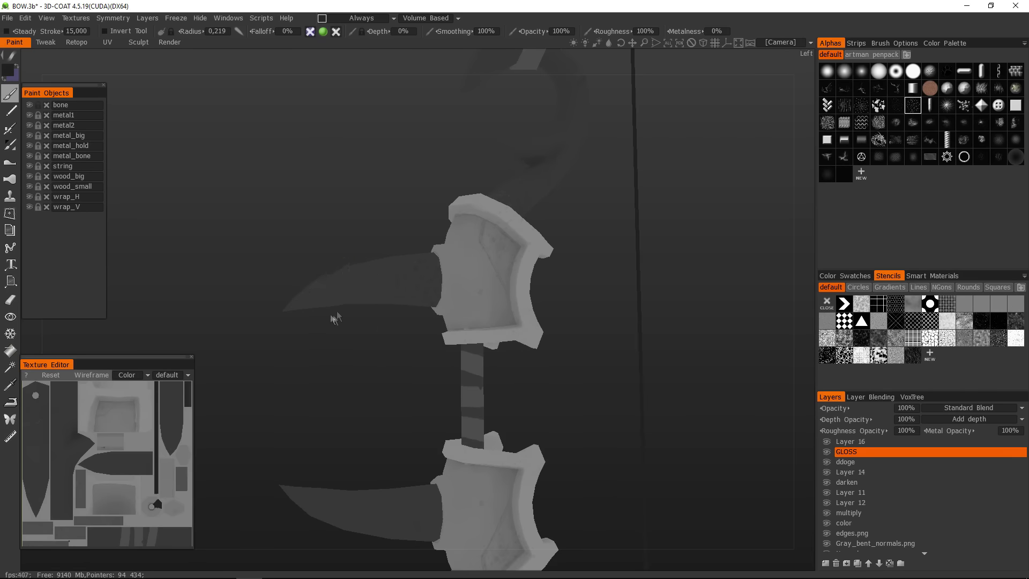
right_drag(335, 318, 450, 381)
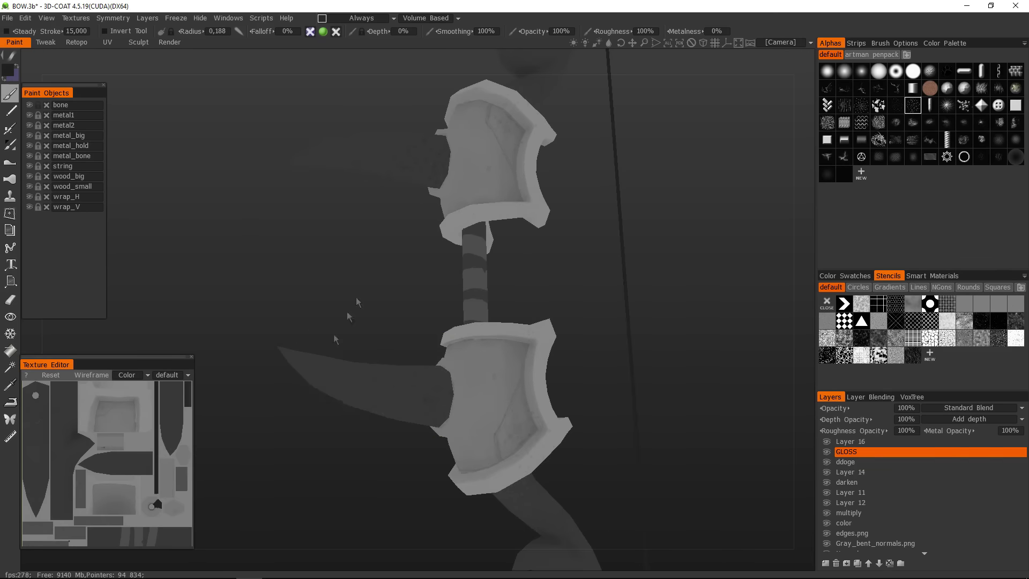
scroll(358, 302, down, 5)
scroll(526, 229, up, 6)
mouse_move(612, 310)
right_down()
mouse_move(581, 352)
mouse_move(480, 246)
right_up()
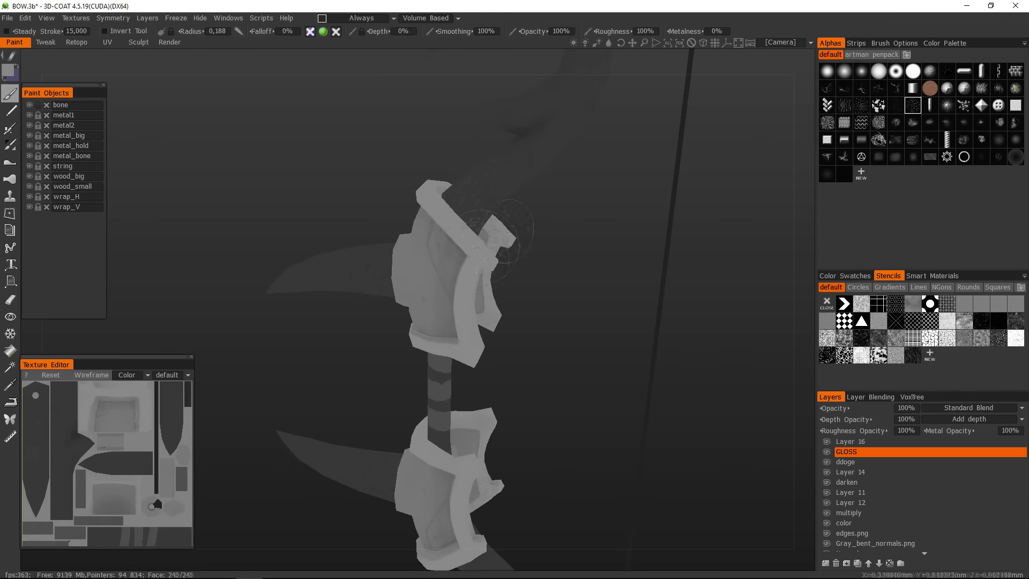
right_drag(534, 301, 587, 301)
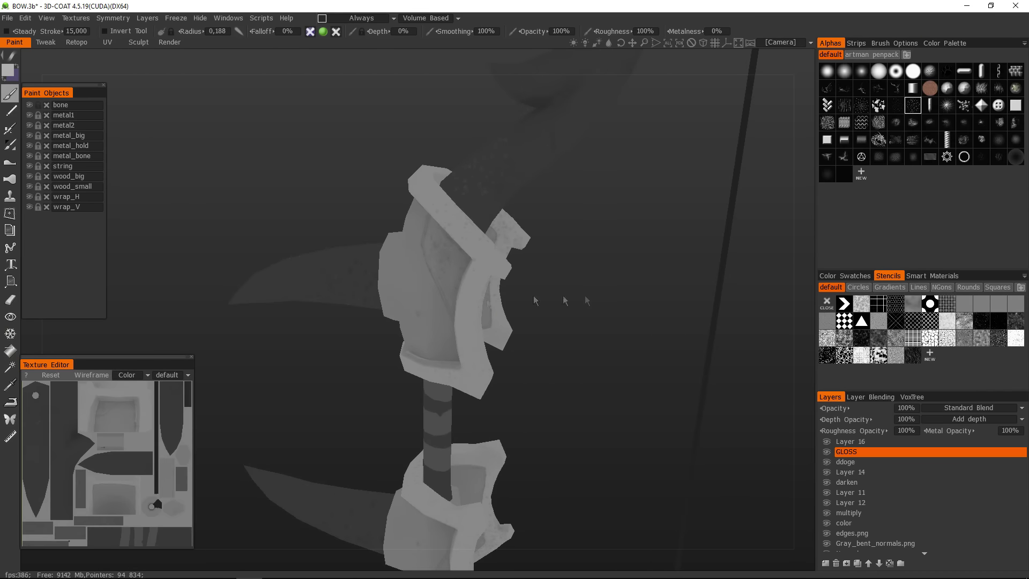
click(37, 137)
mouse_move(536, 231)
right_down()
mouse_move(560, 220)
mouse_move(563, 230)
mouse_move(544, 236)
mouse_move(414, 185)
mouse_move(533, 304)
mouse_move(478, 230)
mouse_move(552, 396)
right_up()
scroll(531, 300, up, 5)
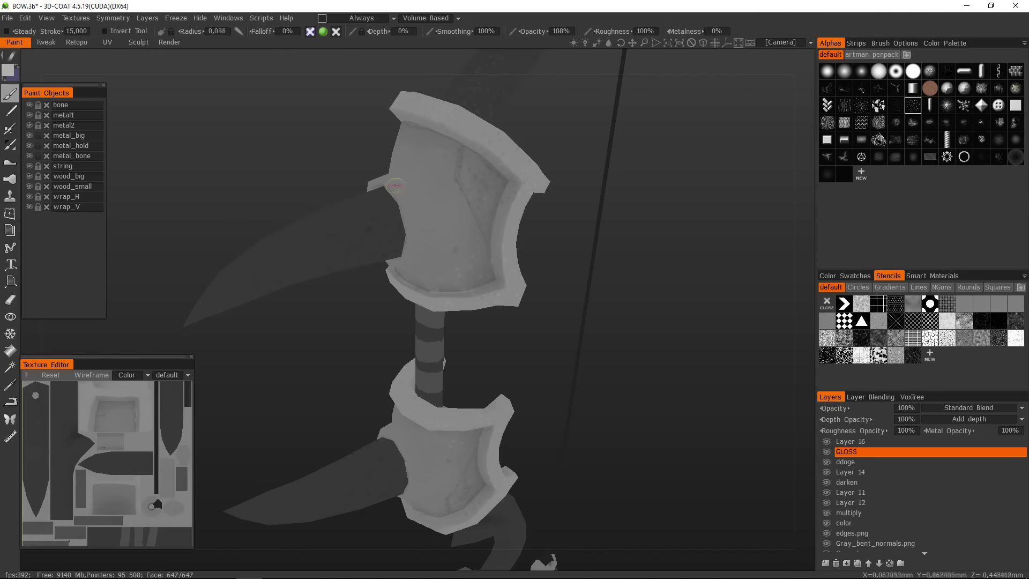
key(KP_4)
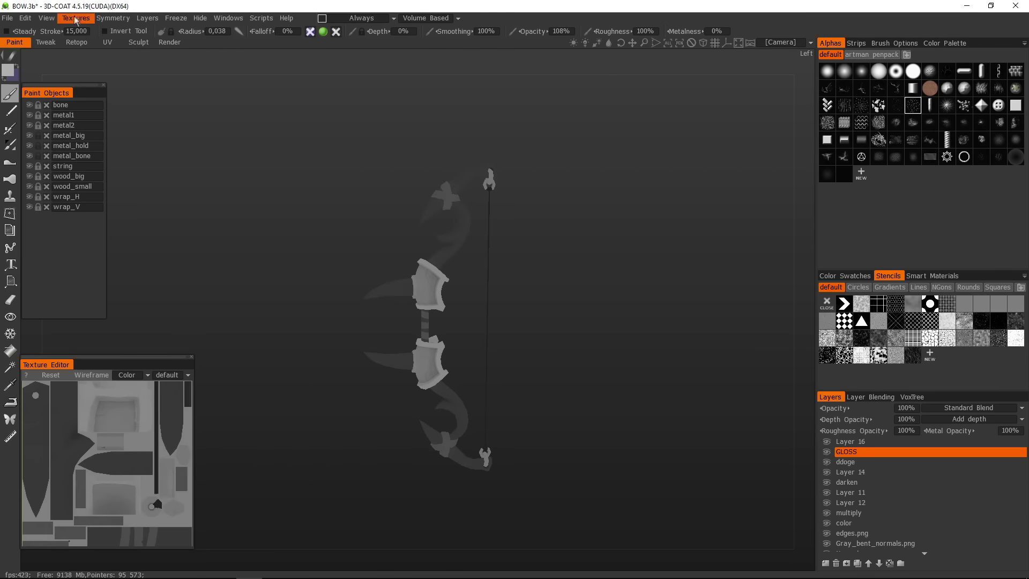
- Export the gloss map as a PNG named Gloss_ into the WIPS folder
click(75, 20)
mouse_move(134, 49)
click(252, 156)
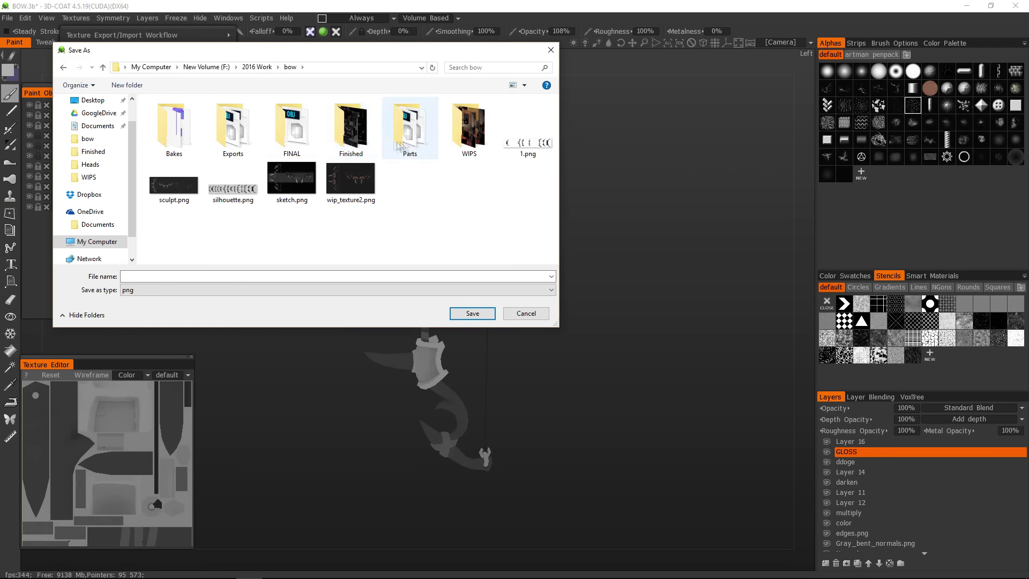
double_click(469, 128)
click(309, 276)
text(Gloss_)
key(Return)
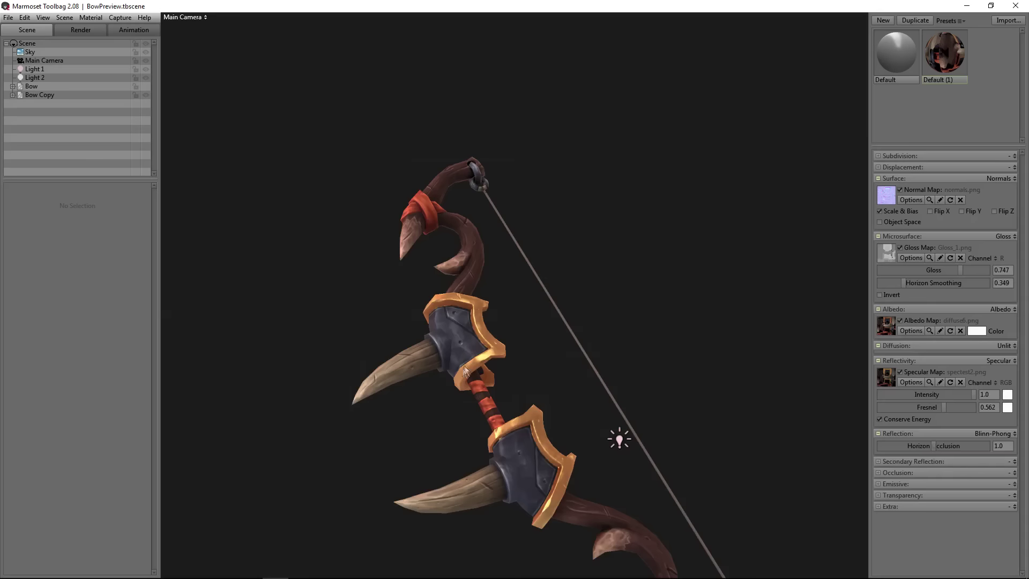
- Load Gloss_2.png into the bow material's Gloss Map slot
drag(574, 318, 547, 340)
click(887, 252)
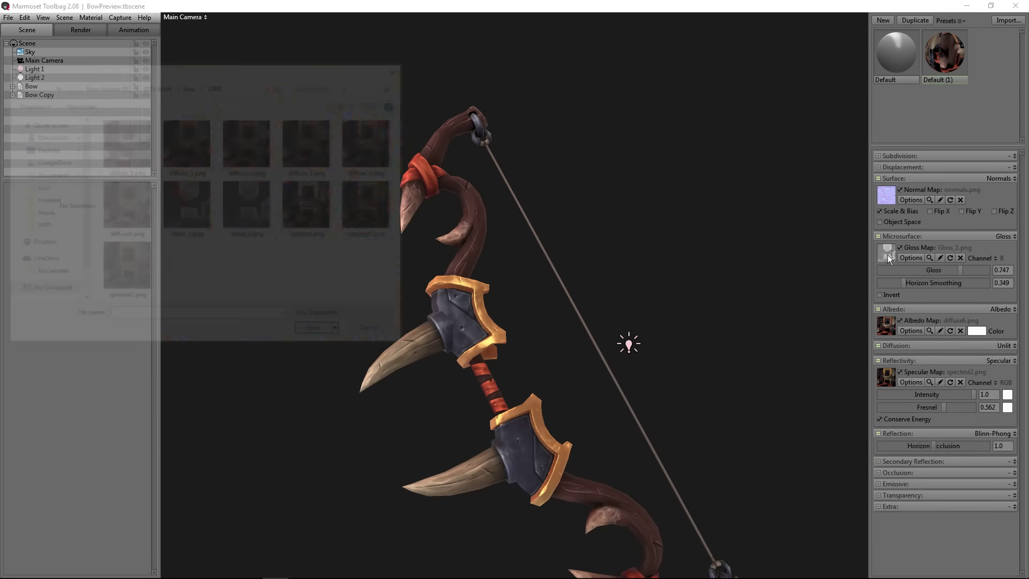
click(250, 218)
click(321, 334)
drag(467, 268, 646, 259)
- Duplicate the material and give the copy Gloss_1.png as its gloss map
click(915, 20)
click(997, 58)
click(887, 252)
click(189, 217)
click(321, 333)
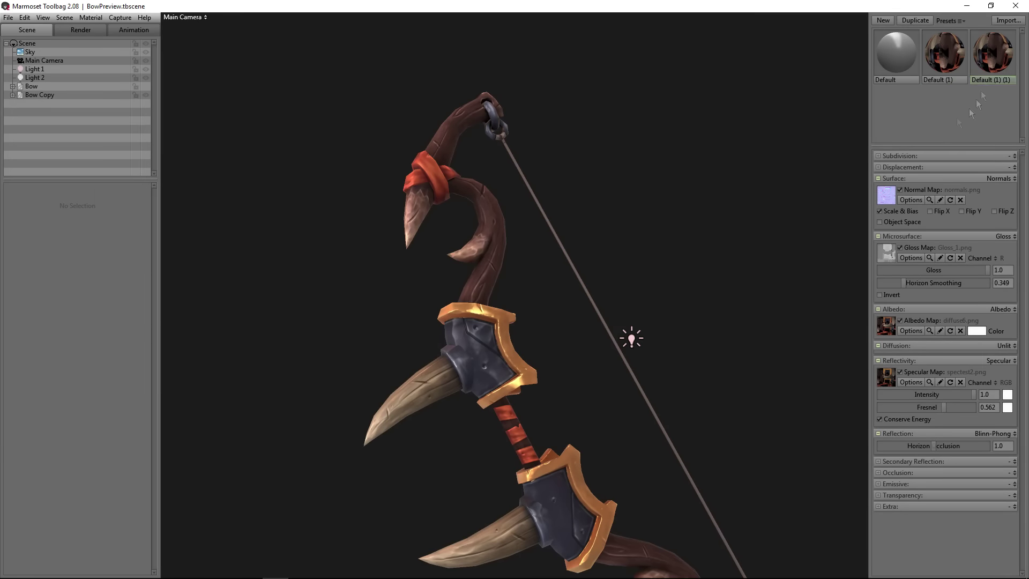
key(f)
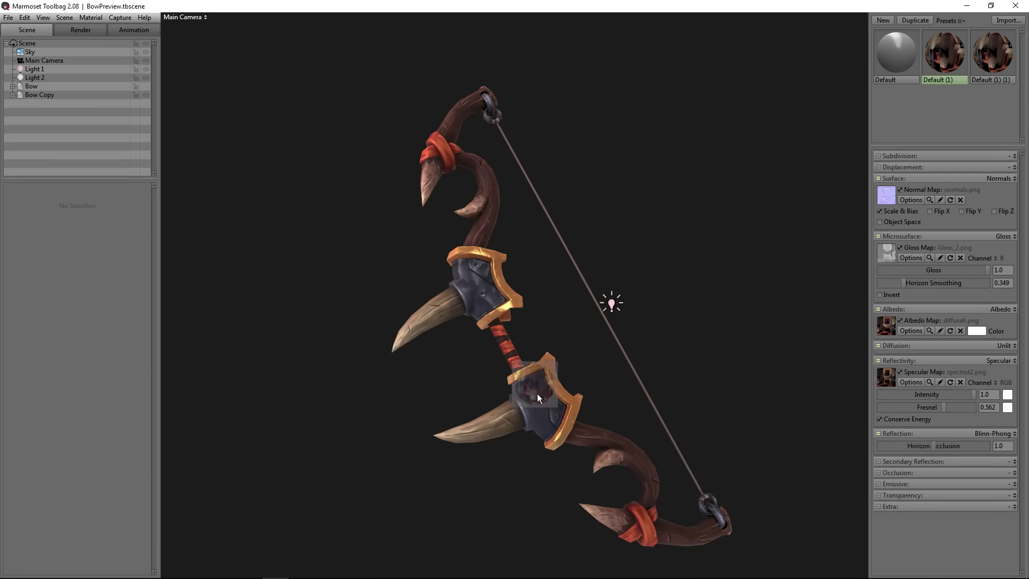
drag(525, 284, 456, 278)
- Compare the Gloss_1 and Gloss_2 materials on the bow, settling on Gloss_2.png
drag(983, 76, 439, 257)
drag(949, 69, 542, 321)
drag(994, 53, 430, 256)
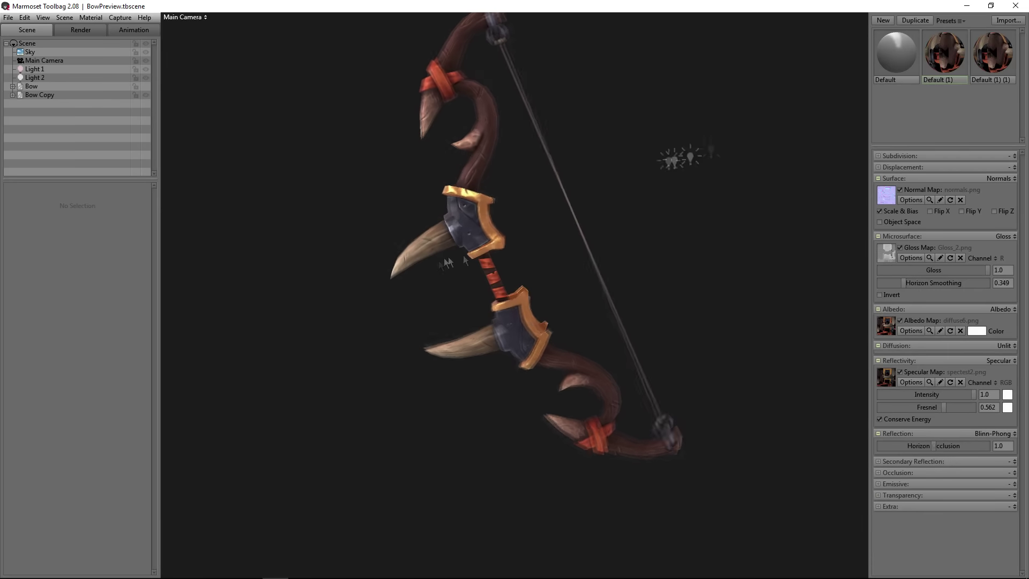
click(309, 333)
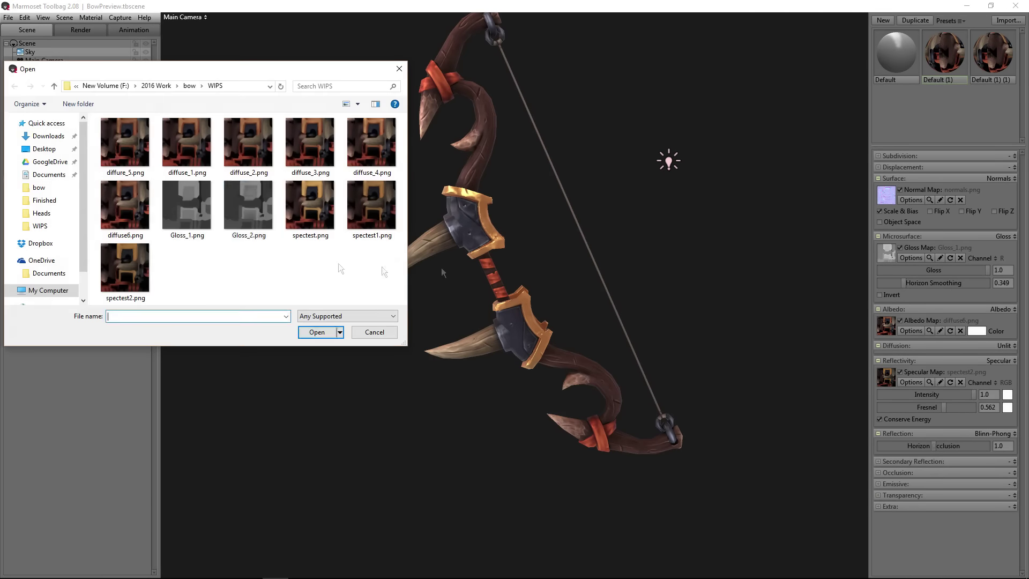
click(320, 336)
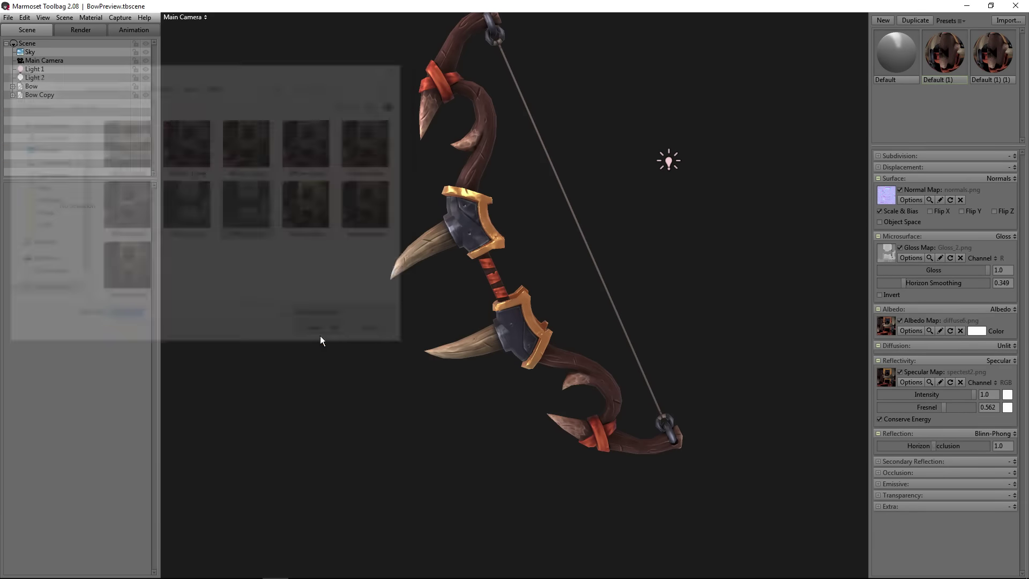
drag(321, 335, 356, 283)
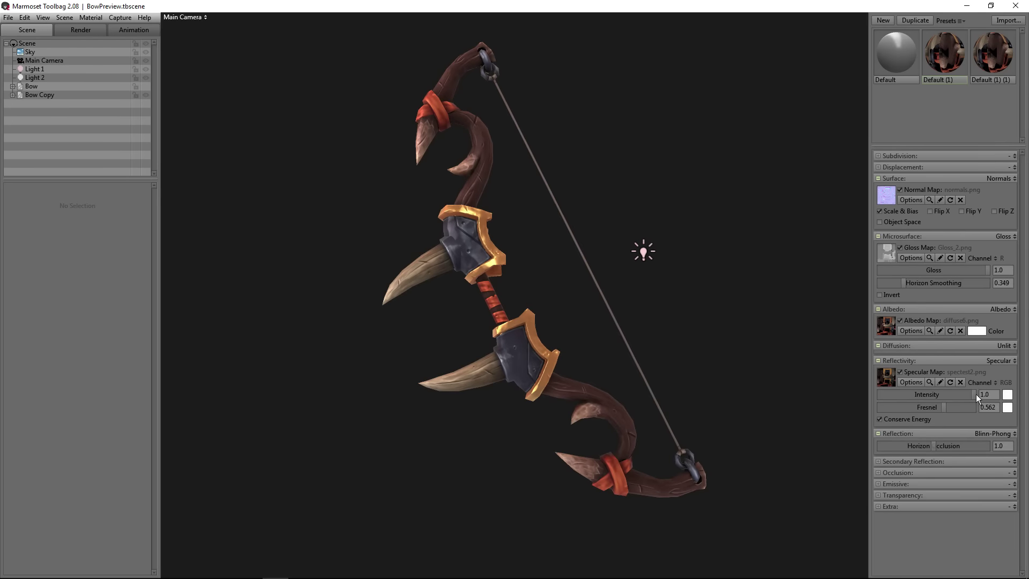
- Lower the specular intensity to 0.868 and return to 3D-Coat
drag(976, 394, 952, 408)
drag(722, 415, 685, 396)
key(alt+Tab)
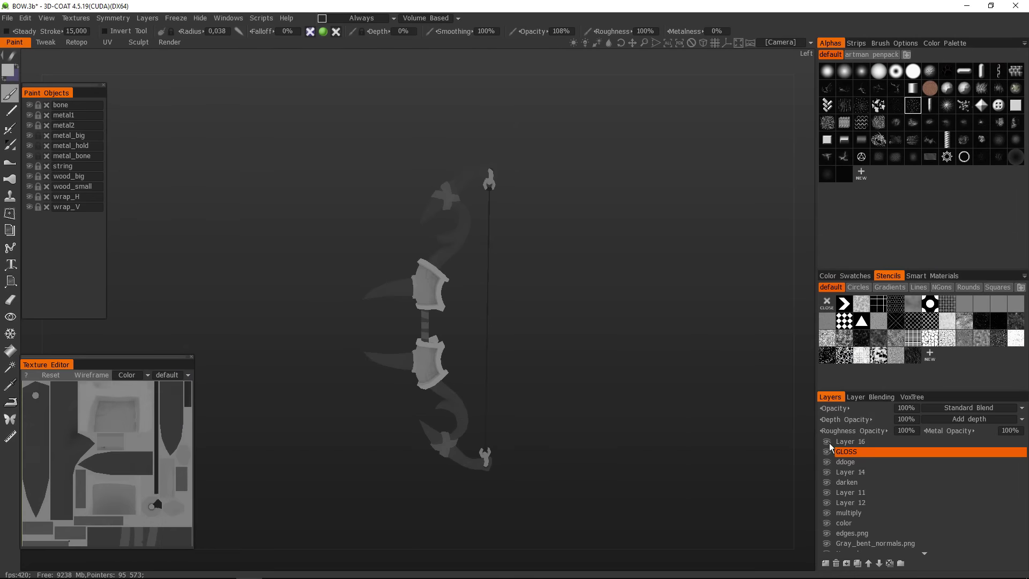
- Hide the GLOSS layer and orbit around the bow to check its painted colours
click(827, 453)
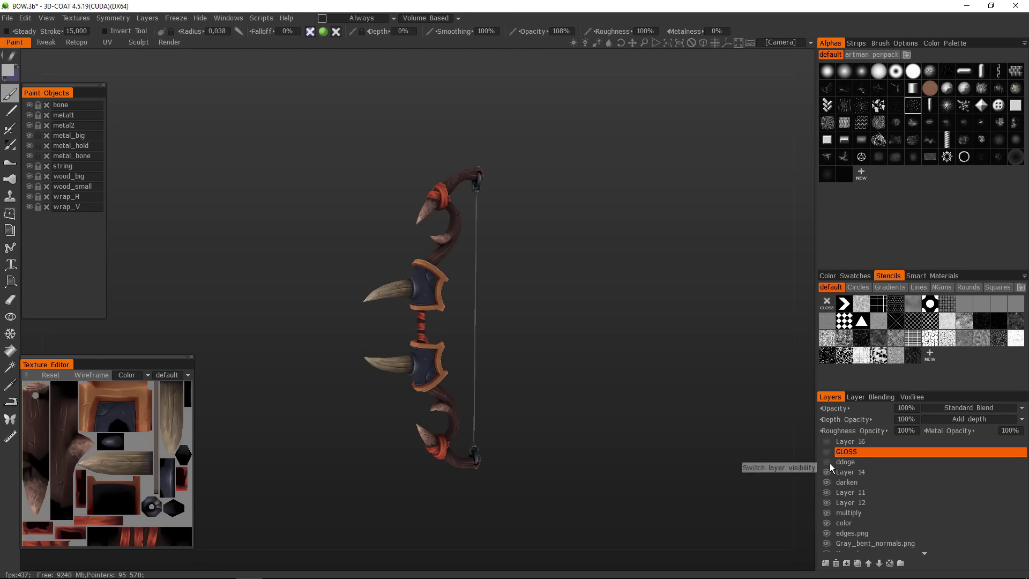
scroll(614, 432, up, 5)
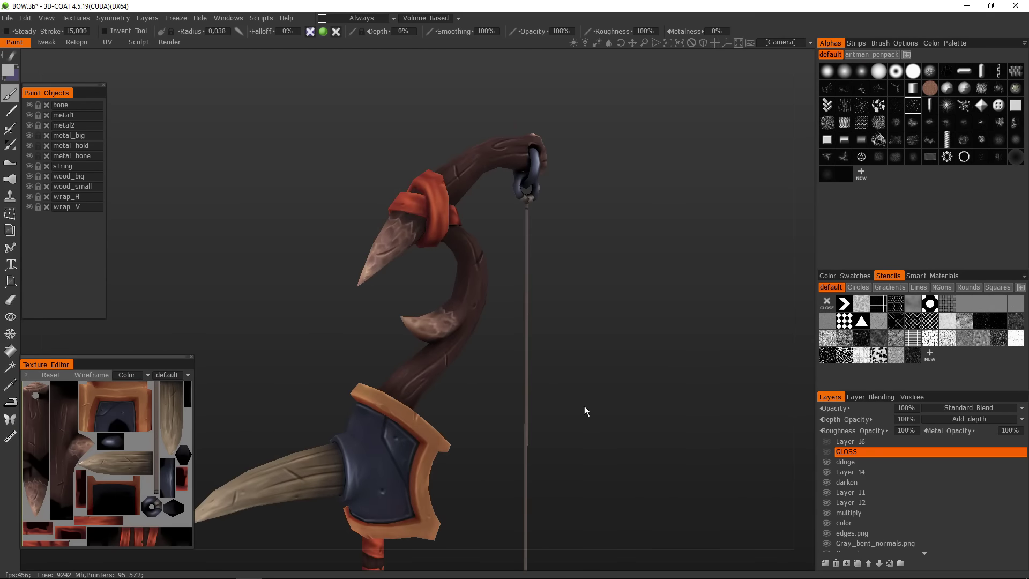
drag(587, 408, 613, 408)
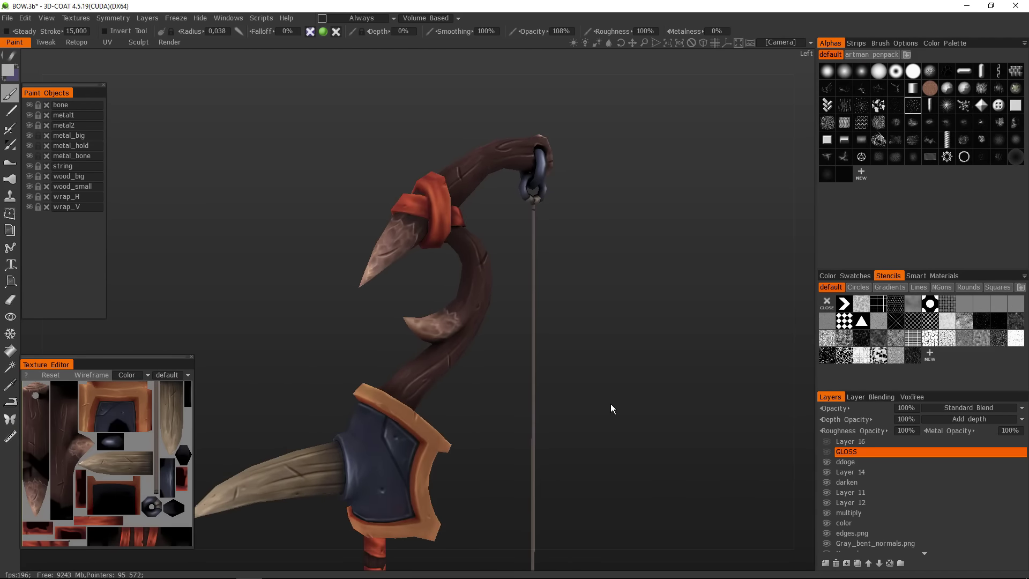
mouse_move(582, 316)
mouse_down()
mouse_move(584, 292)
mouse_move(593, 333)
mouse_up()
scroll(593, 334, down, 6)
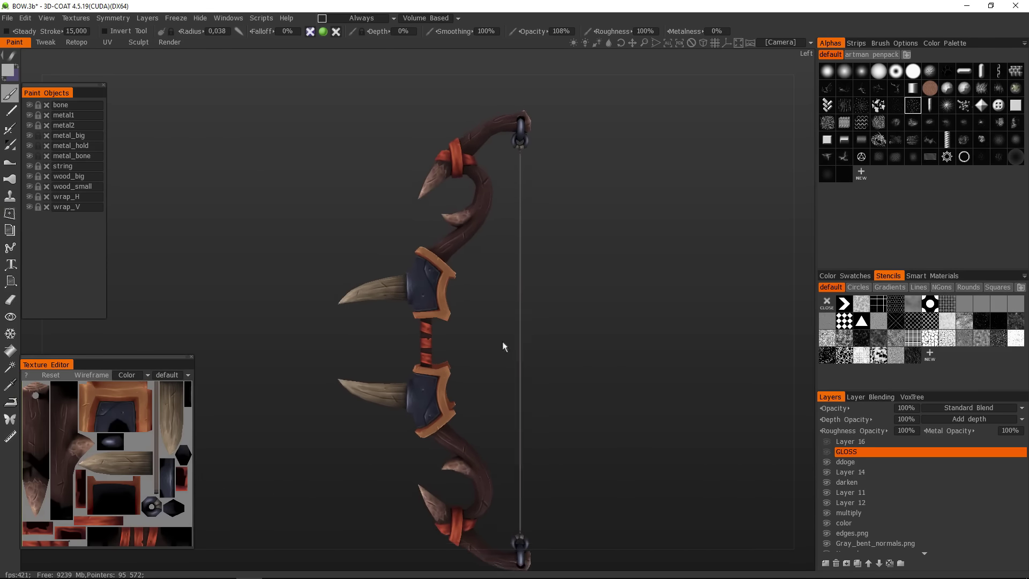
drag(502, 344, 549, 305)
click(827, 452)
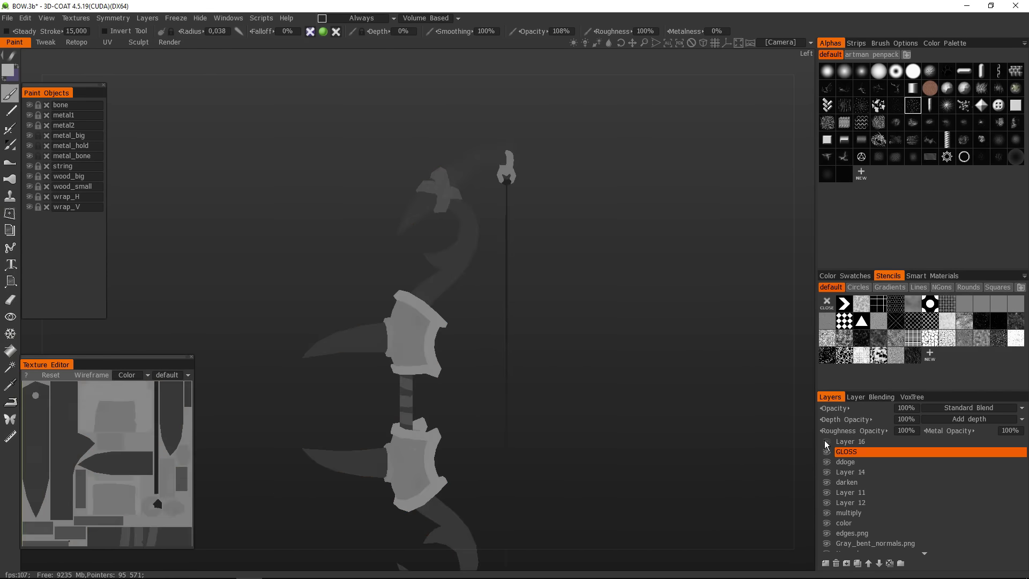
click(827, 453)
scroll(651, 471, up, 6)
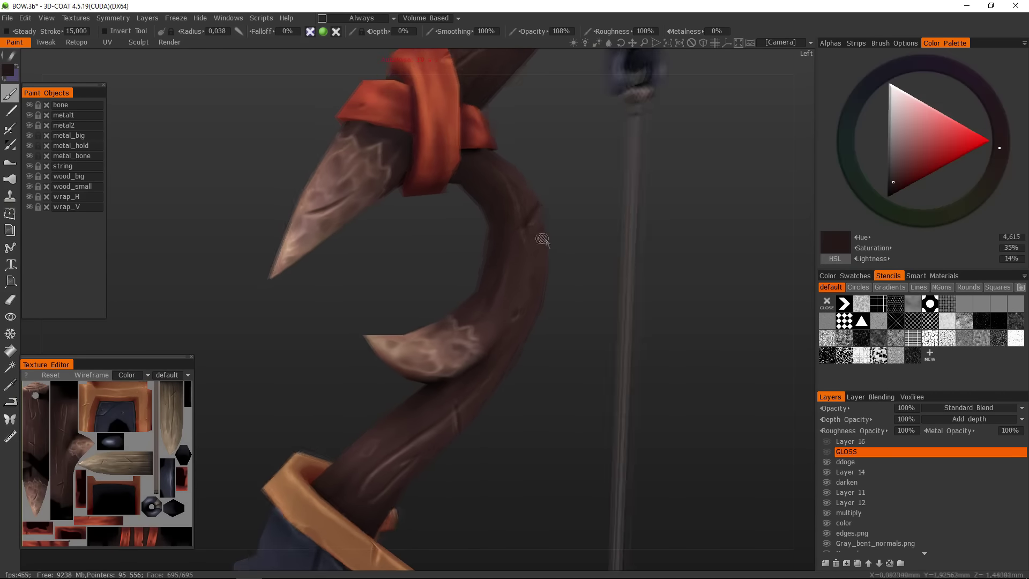
- Create the new paint layer Layer 17 and orbit onto the upper limb's wooden spikes
click(487, 257)
key(ctrl+n)
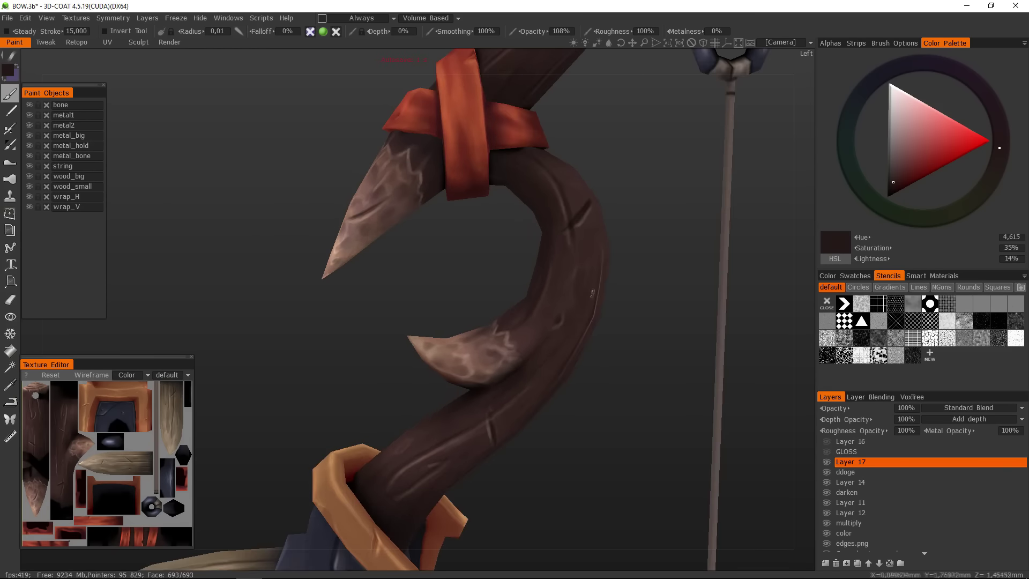
alt+drag(477, 305, 563, 344)
scroll(489, 316, up, 3)
alt+drag(489, 314, 473, 334)
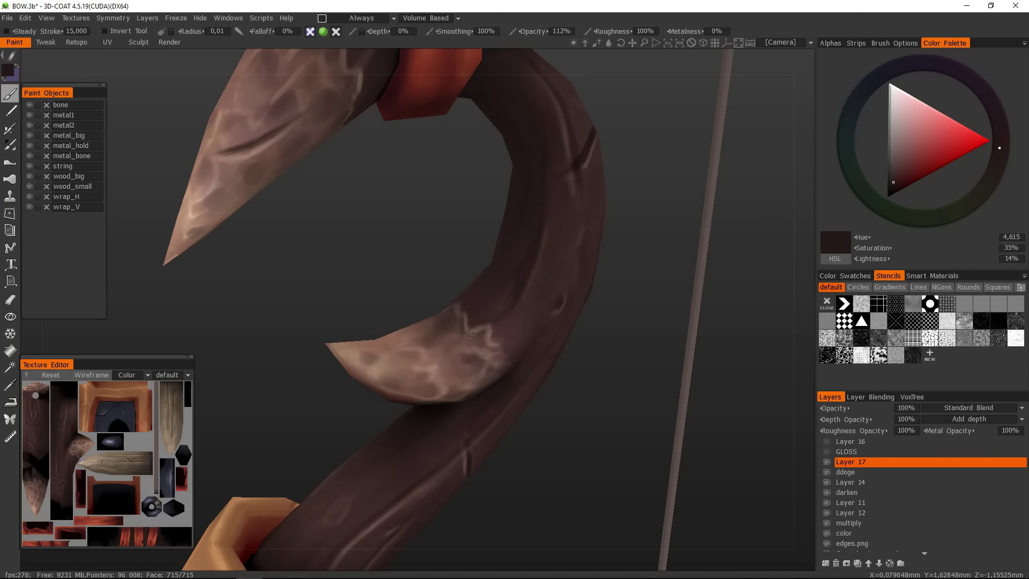
alt+drag(489, 350, 420, 301)
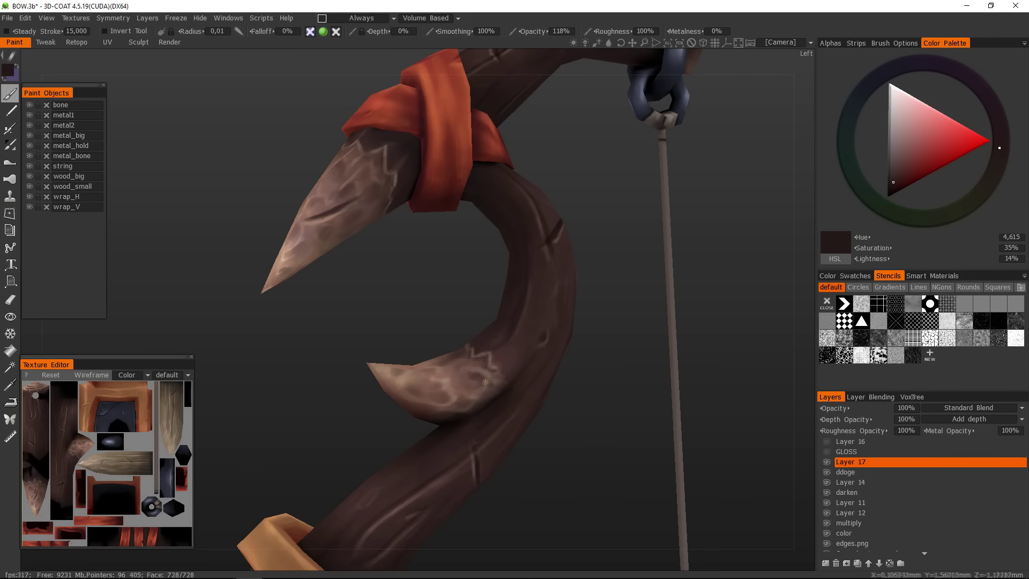
alt+drag(403, 354, 383, 385)
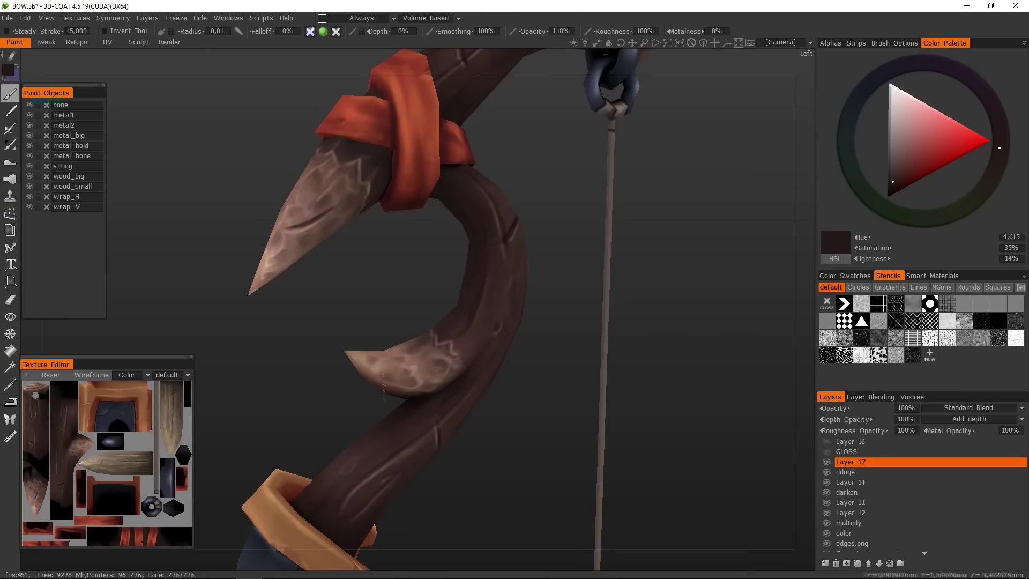
alt+drag(304, 214, 317, 281)
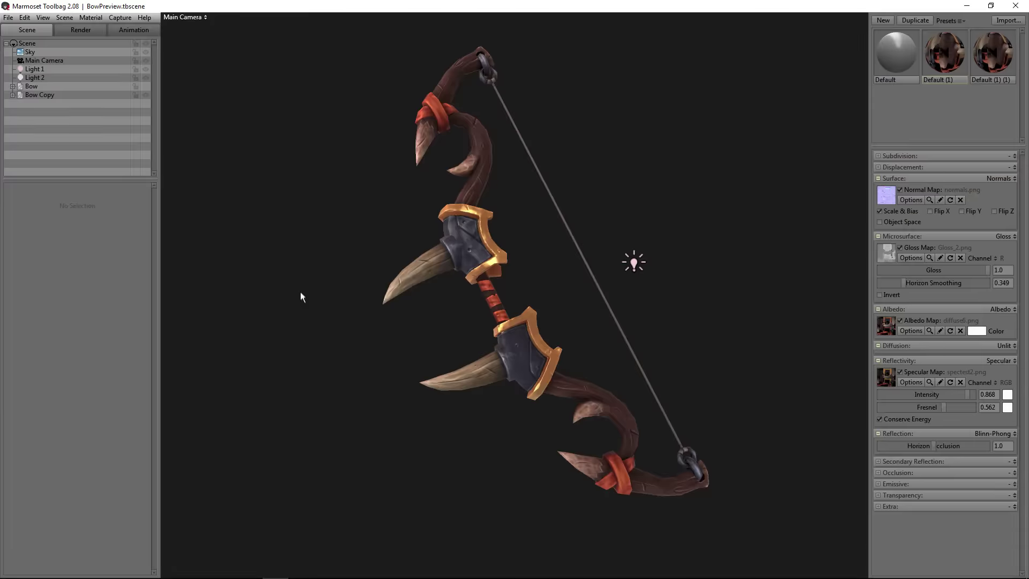
alt+drag(301, 294, 338, 349)
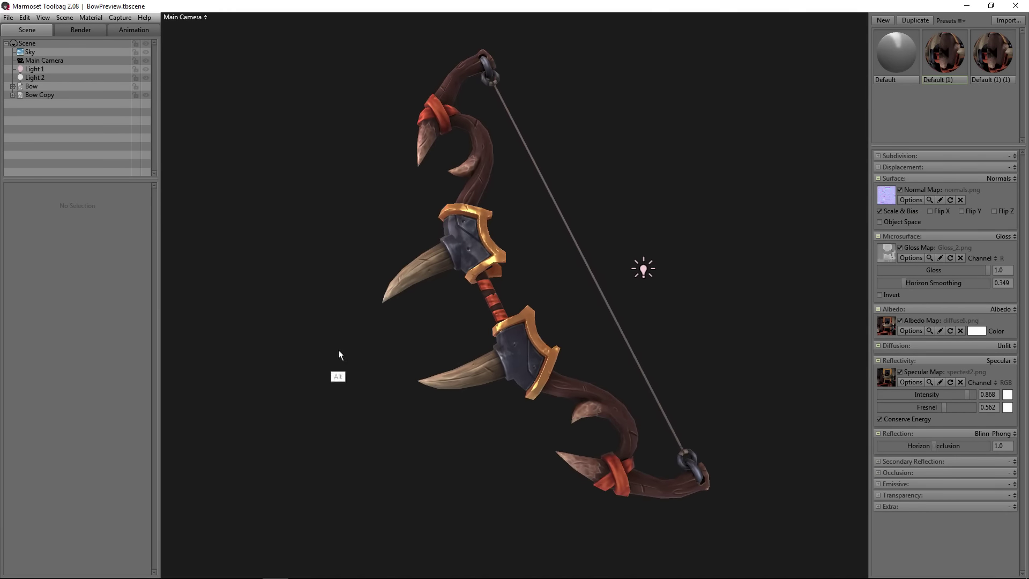
key(alt+Tab)
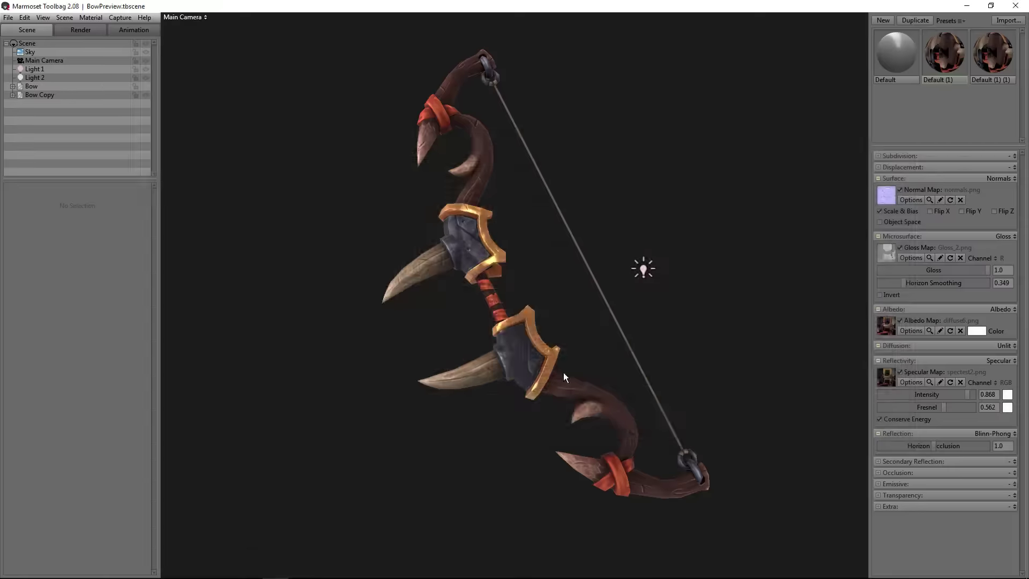
key(alt+Tab)
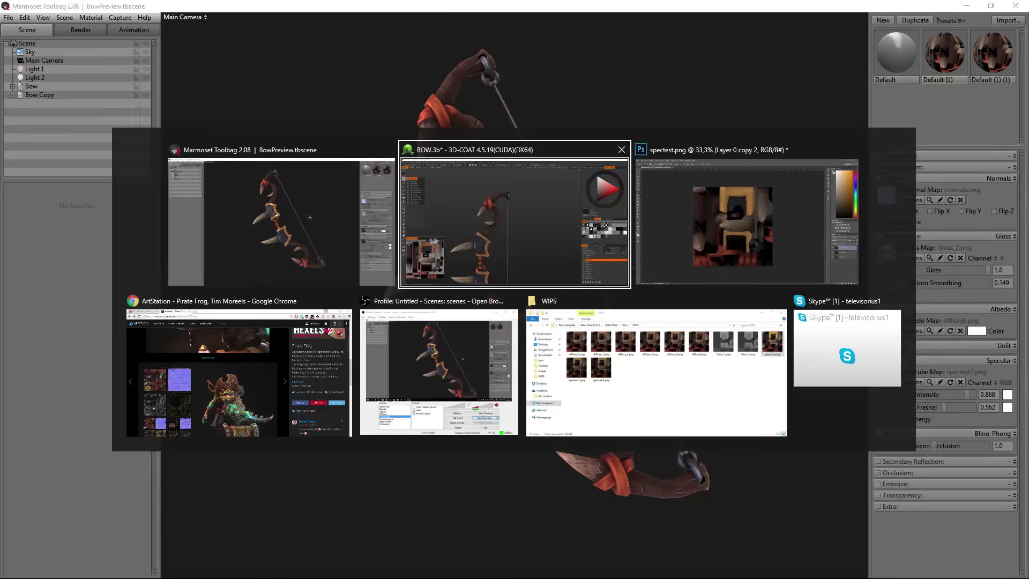
click(76, 17)
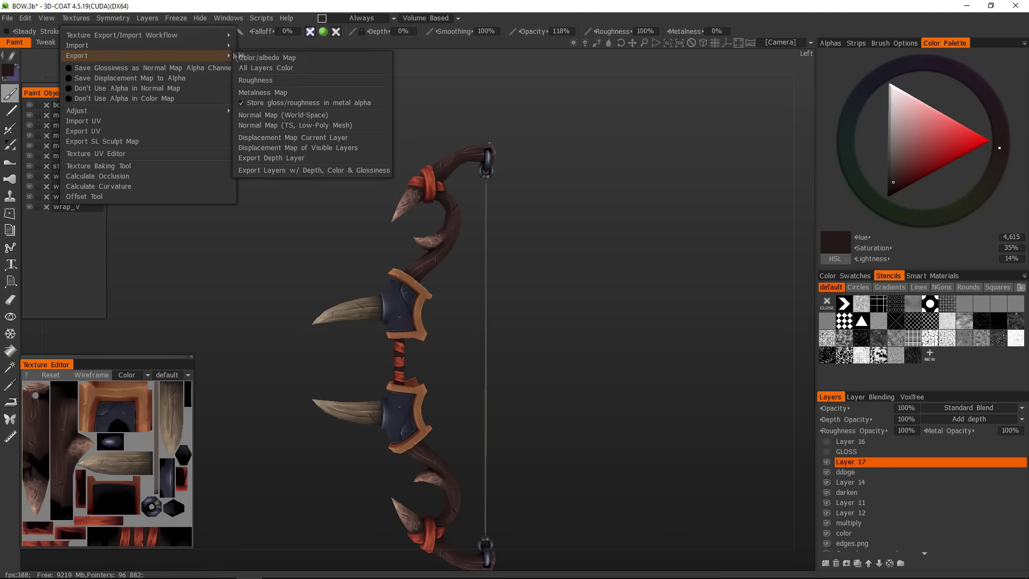
- Export the colour map as Diffuse.png into the FINAL folder, filling its empty areas
click(236, 51)
click(288, 72)
double_click(287, 122)
click(209, 276)
text(Diffuse)
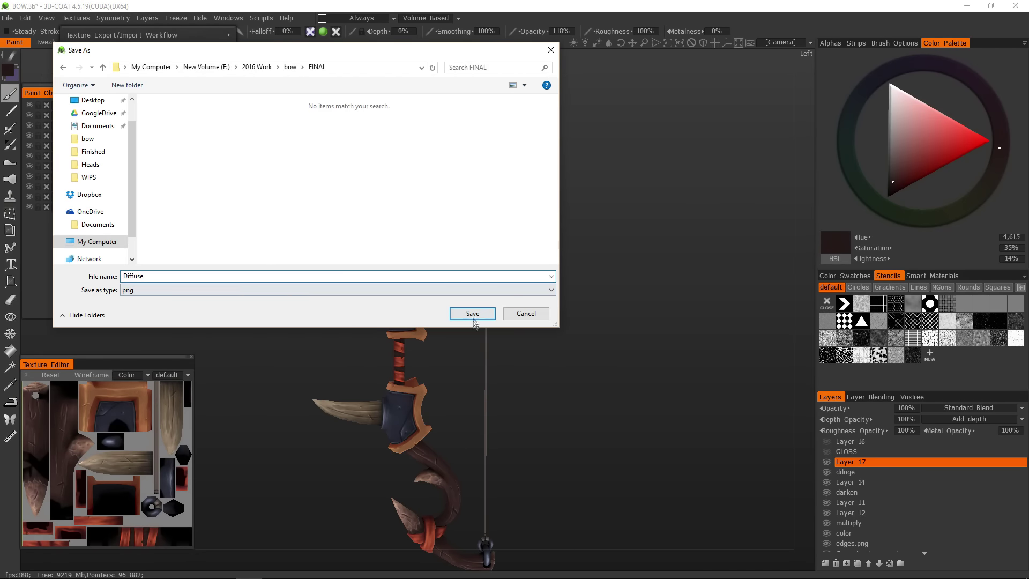
click(473, 313)
click(501, 336)
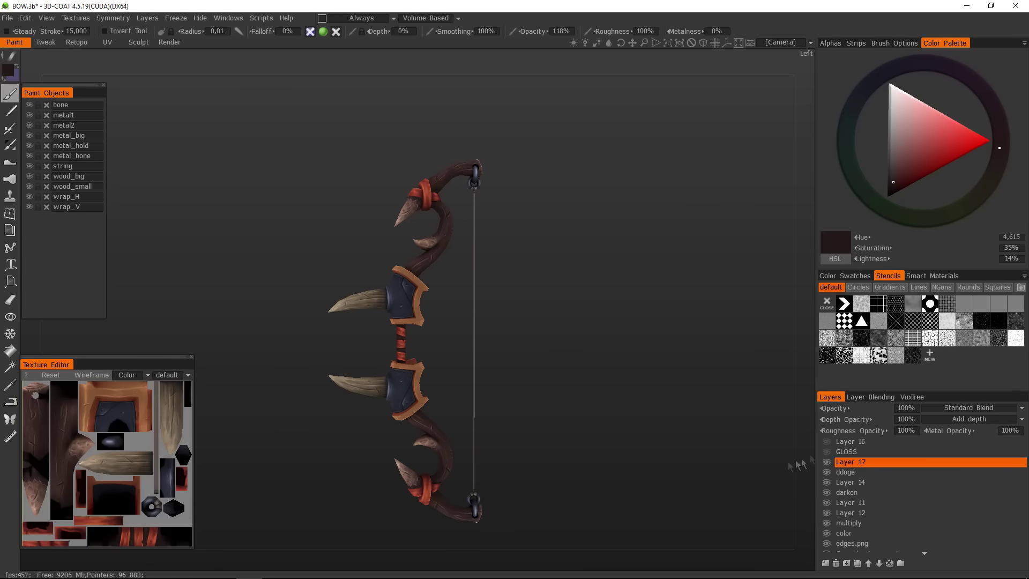
scroll(488, 368, down, 2)
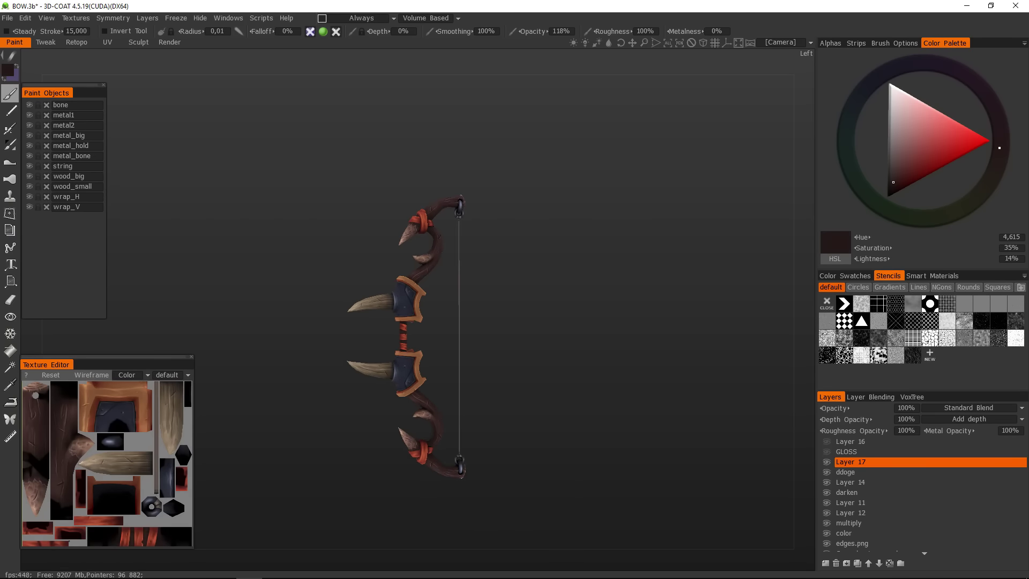
click(169, 568)
- Close the spectest document and open Diffuse.png from the FINAL folder
click(223, 568)
click(174, 43)
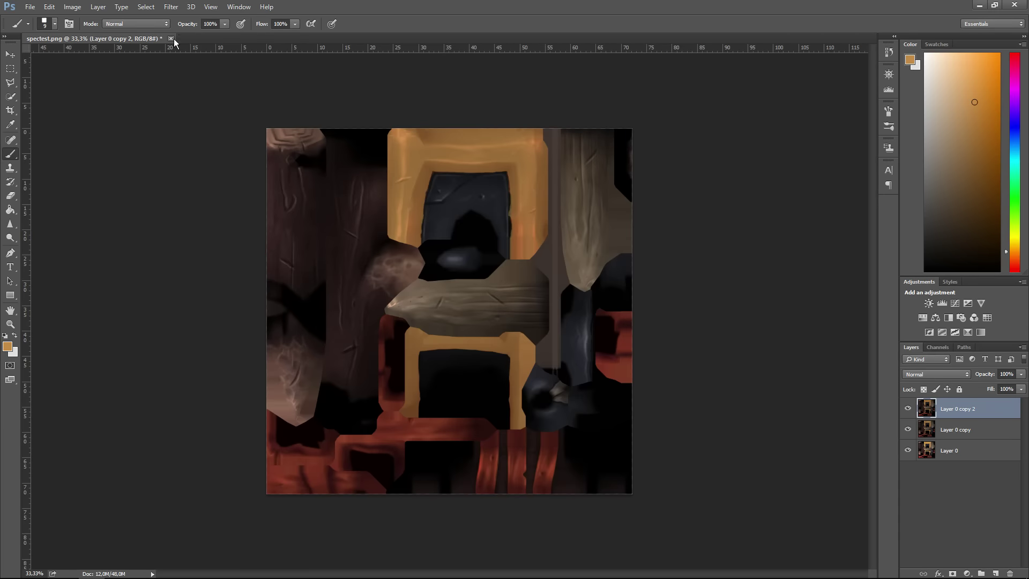
click(170, 38)
click(520, 223)
click(223, 569)
drag(333, 230, 135, 253)
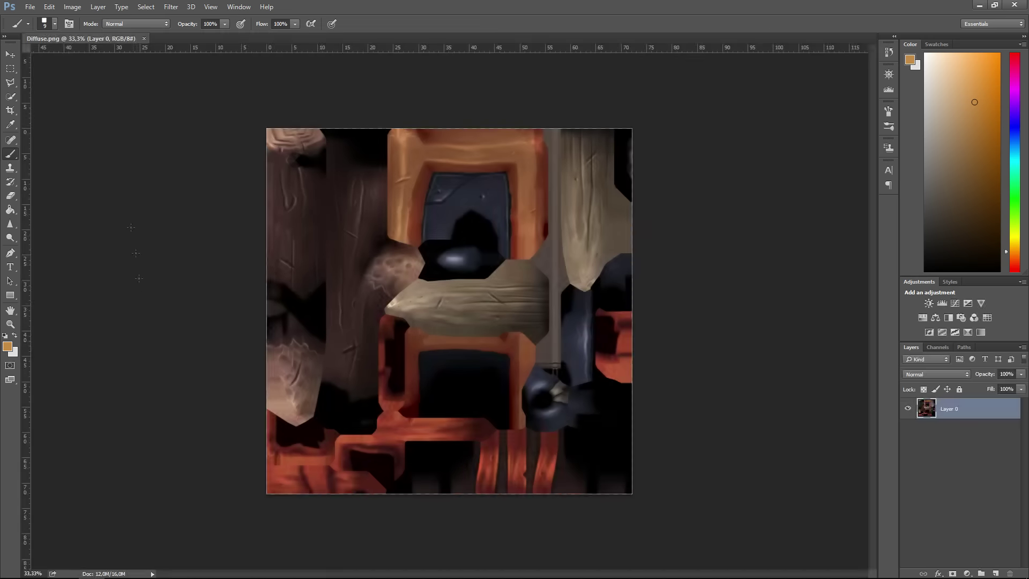
- Duplicate the texture layer and apply Color Balance to highlights with Yellow-Blue -10
key(ctrl+j)
click(72, 6)
mouse_move(86, 32)
click(214, 99)
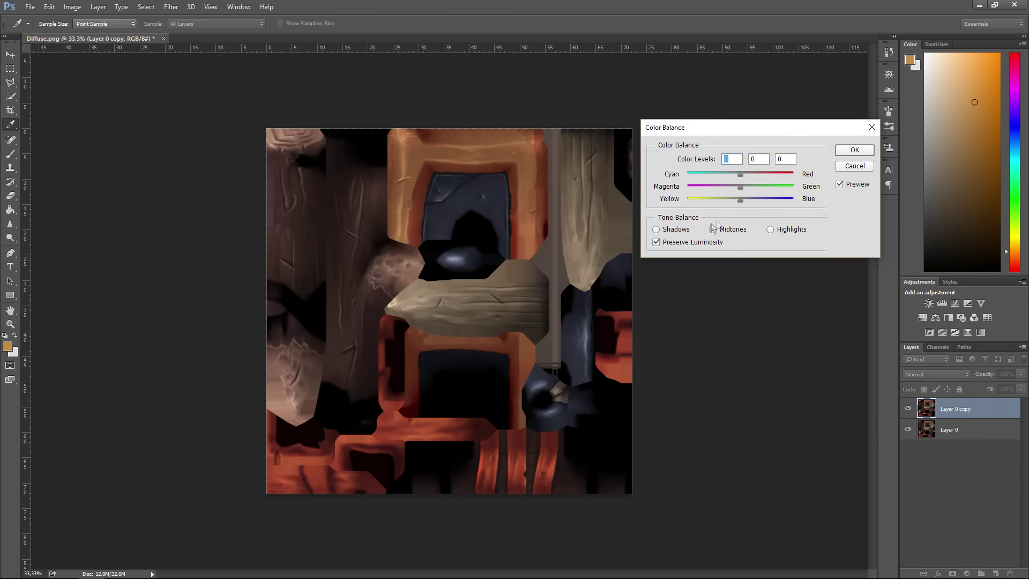
click(771, 229)
drag(741, 198, 735, 201)
click(852, 152)
- Make two more layer copies and transform the Layer 0 copy 3 layer
key(b)
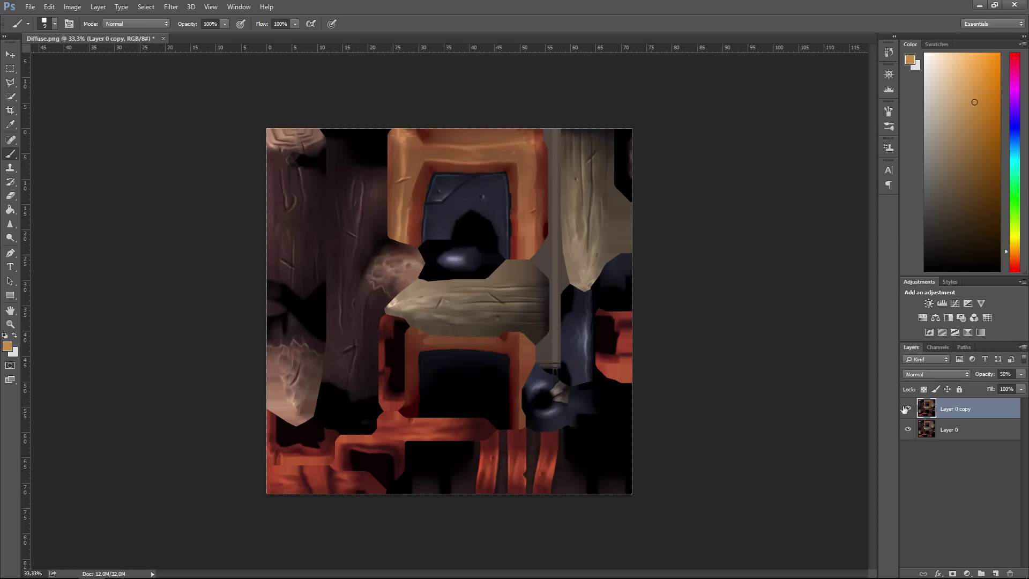
key(ctrl+j)
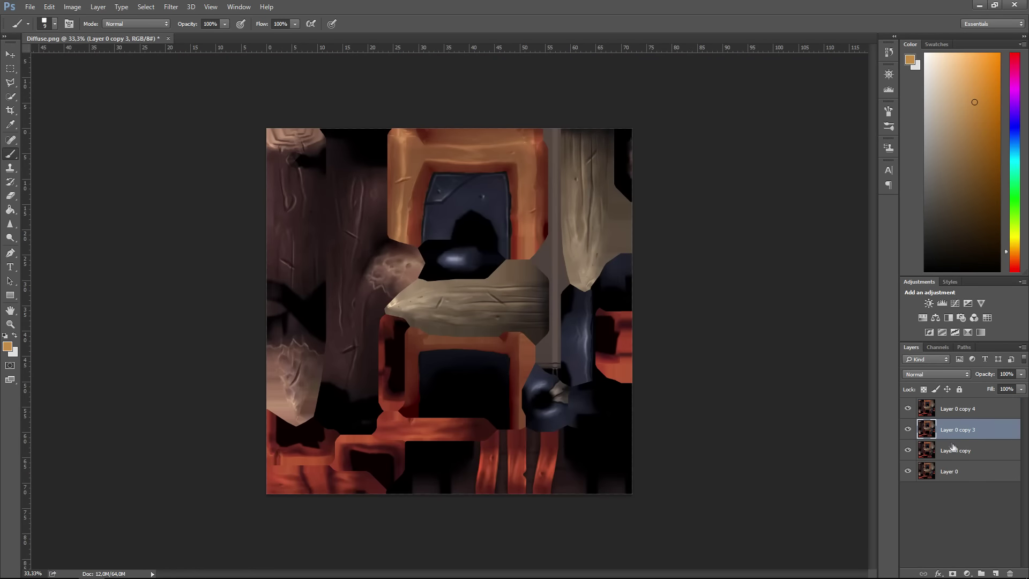
key(ctrl+j)
click(957, 450)
key(ctrl+t)
click(487, 24)
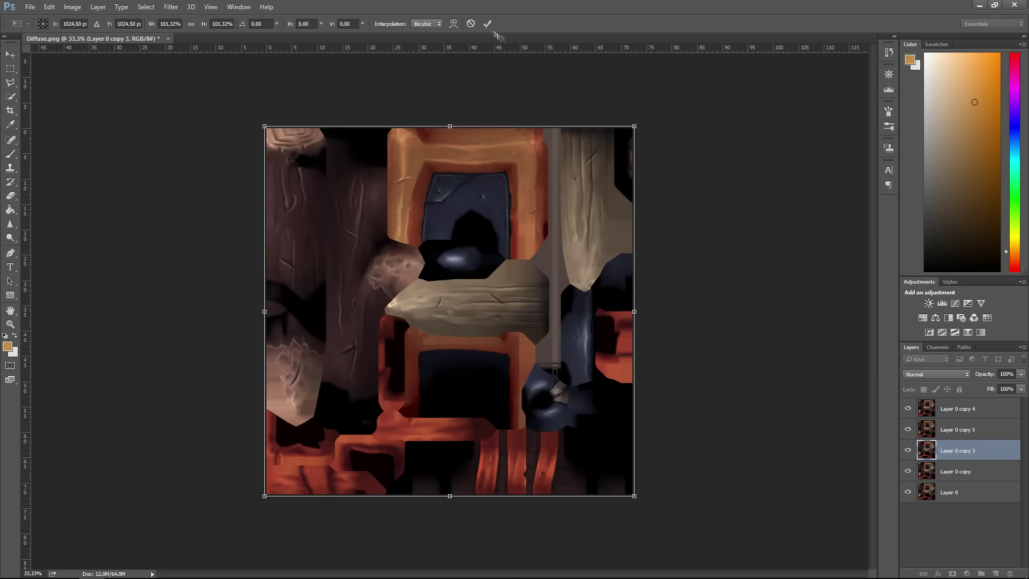
- Save the image as Diffuse.png in the FINAL folder with default PNG settings
click(30, 7)
click(53, 150)
key(Return)
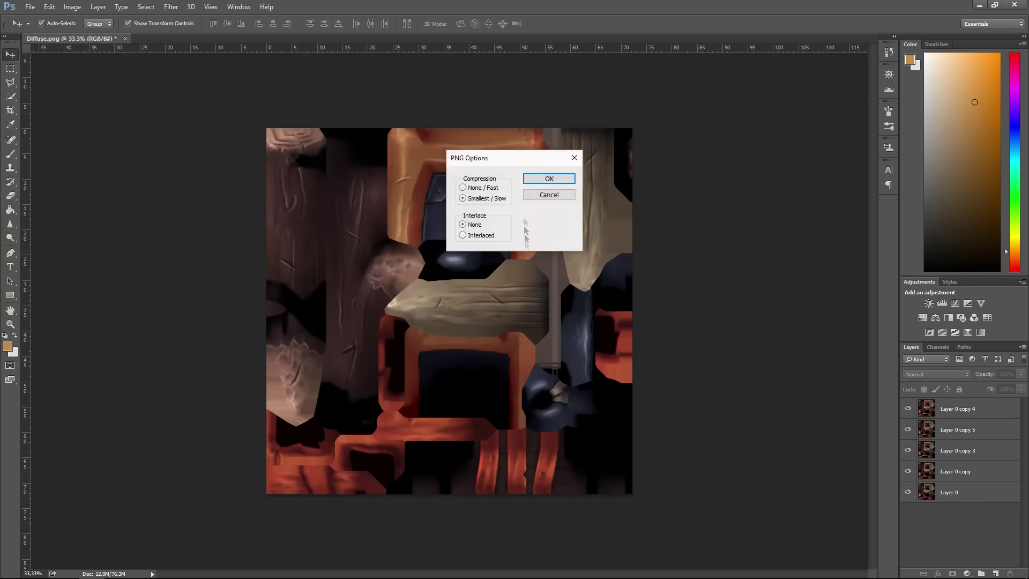
key(Return)
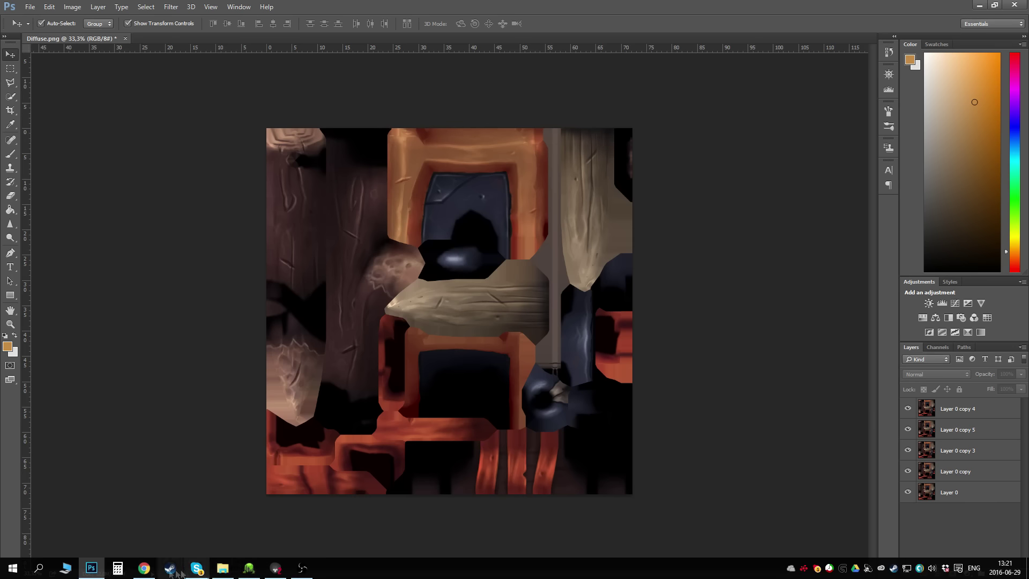
- Copy spectest2.png into the FINAL folder and rename it Specular.png
click(198, 568)
right_click(340, 280)
click(252, 524)
click(204, 174)
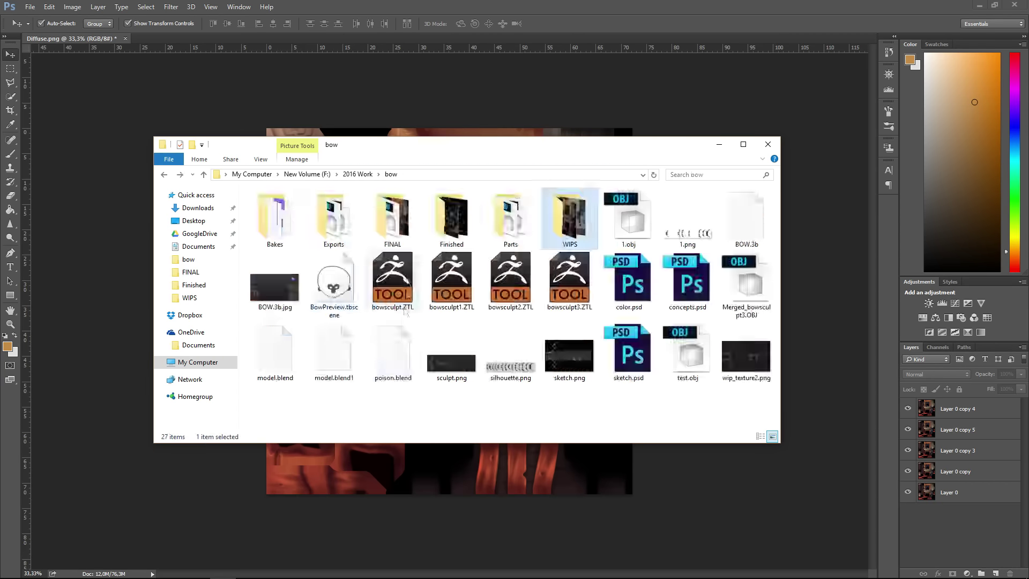
double_click(563, 218)
right_click(430, 269)
right_click(475, 276)
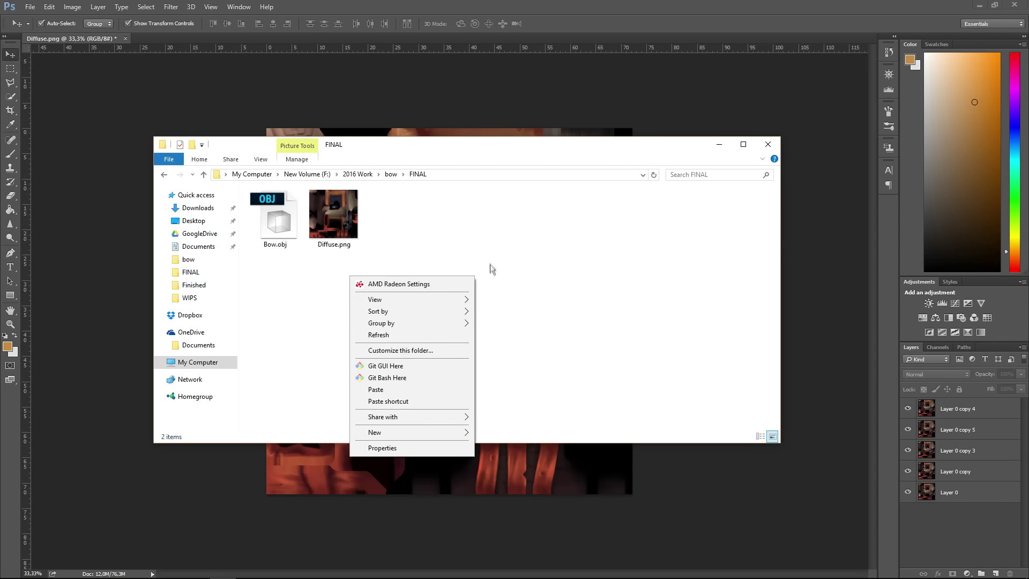
click(378, 390)
right_click(399, 240)
click(268, 513)
text(Specular)
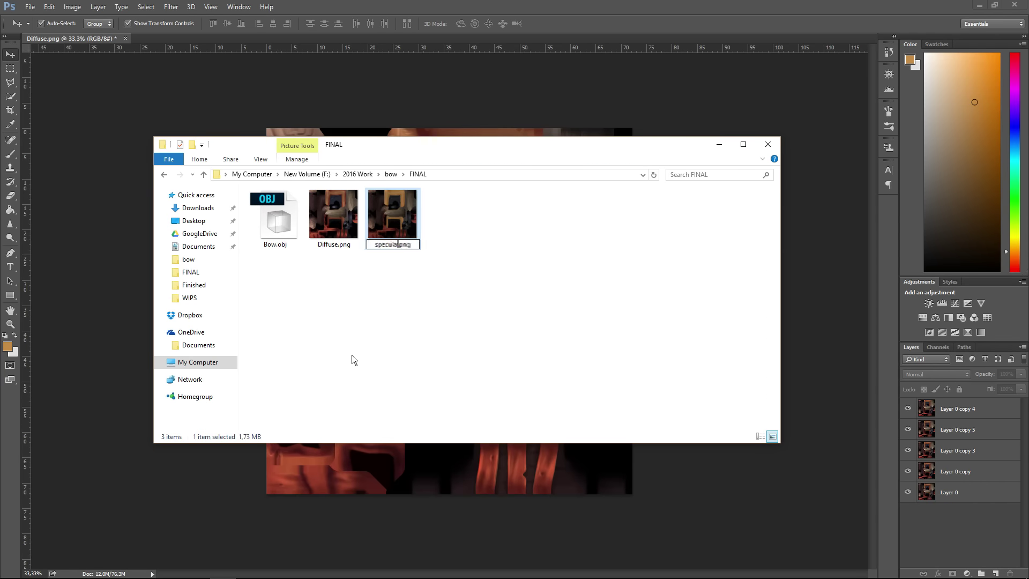
key(Return)
- Copy Gloss_2.png from WIPS into the FINAL folder and rename it
key(alt+Up)
double_click(550, 229)
right_click(692, 231)
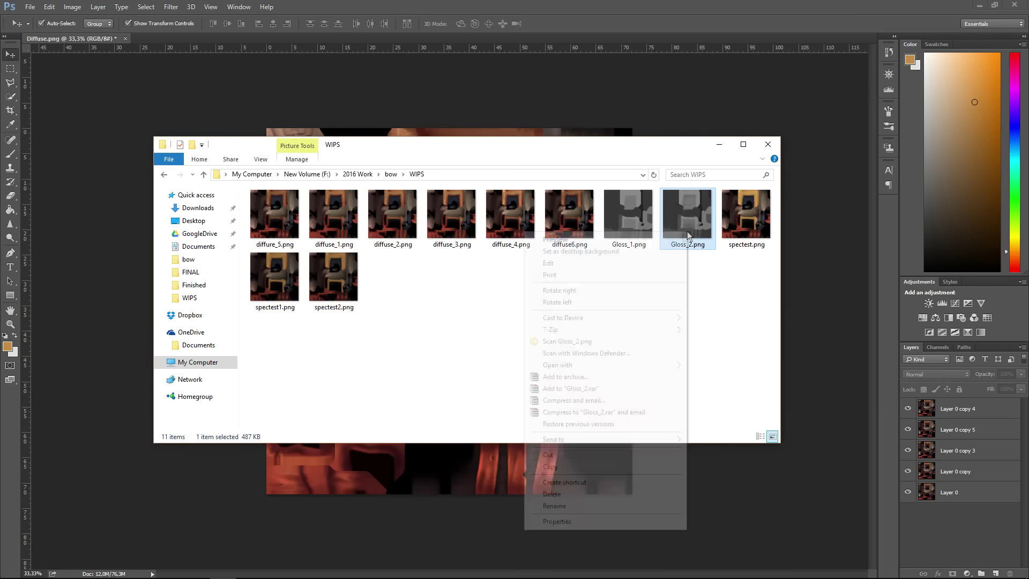
right_click(669, 245)
click(528, 477)
click(190, 272)
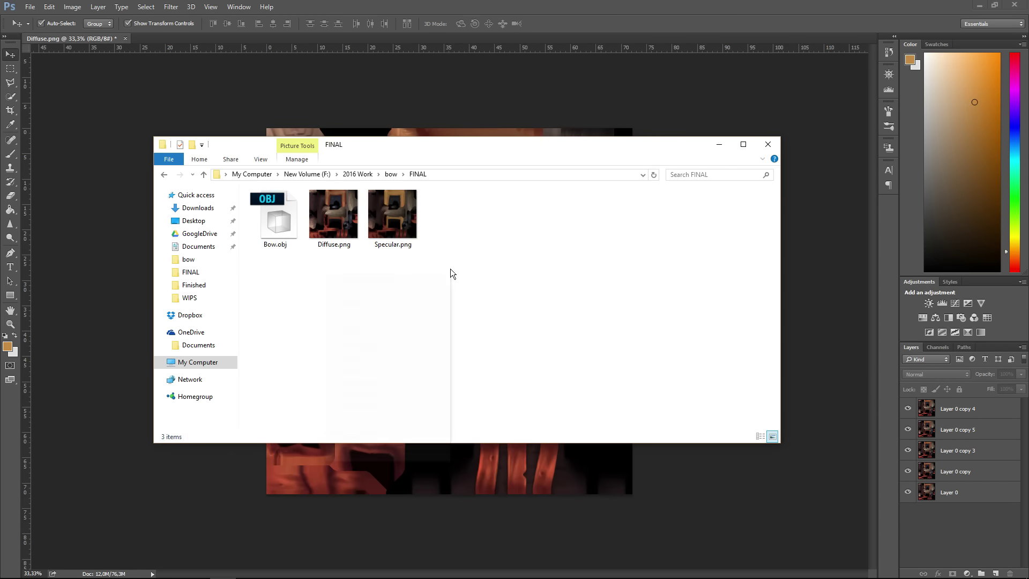
right_click(455, 272)
click(365, 386)
right_click(402, 240)
click(302, 512)
key(Right)
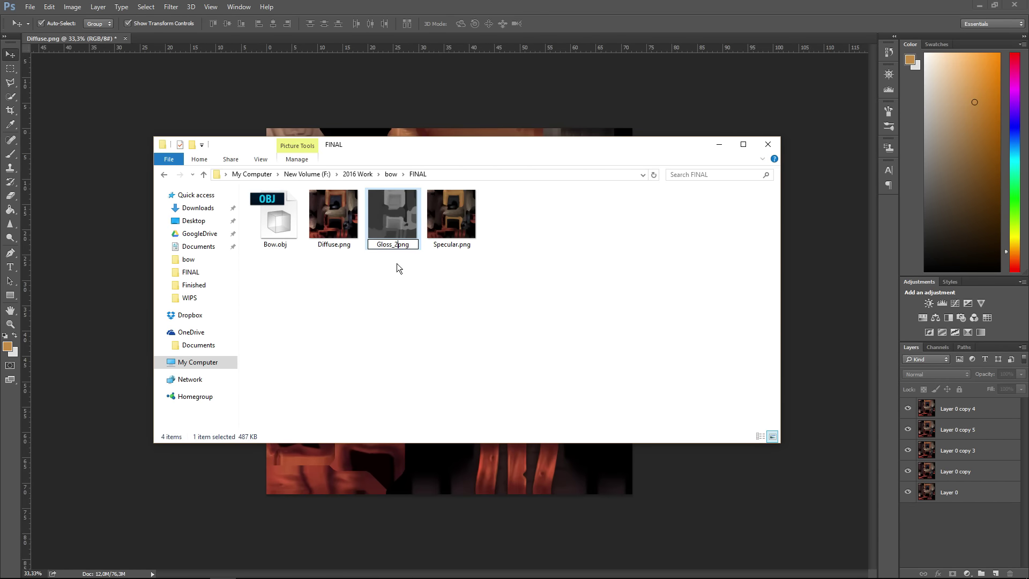
key(Return)
- Duplicate the bow material and load Diffuse.png as its albedo map
click(275, 568)
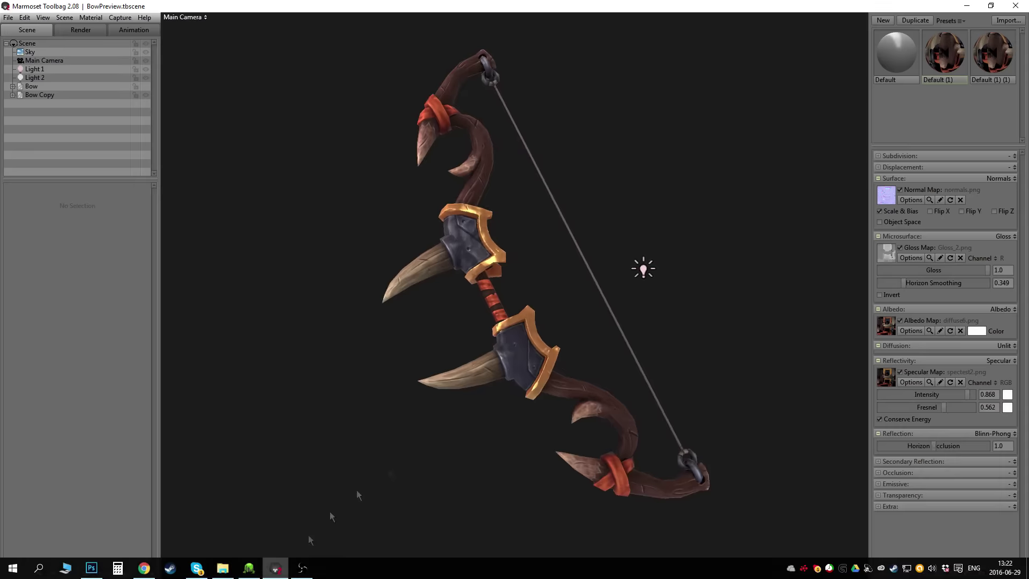
click(915, 20)
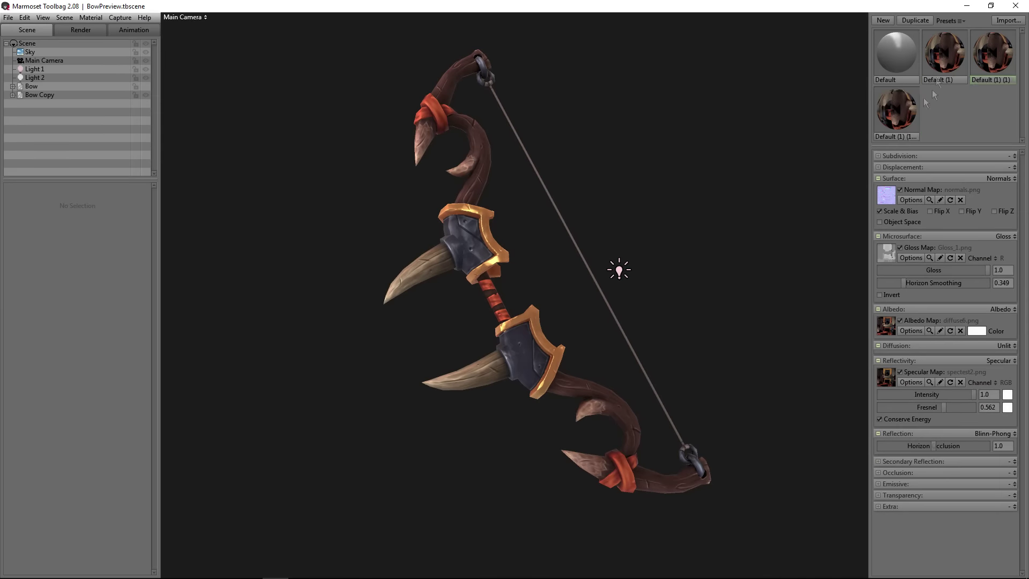
click(892, 331)
double_click(127, 150)
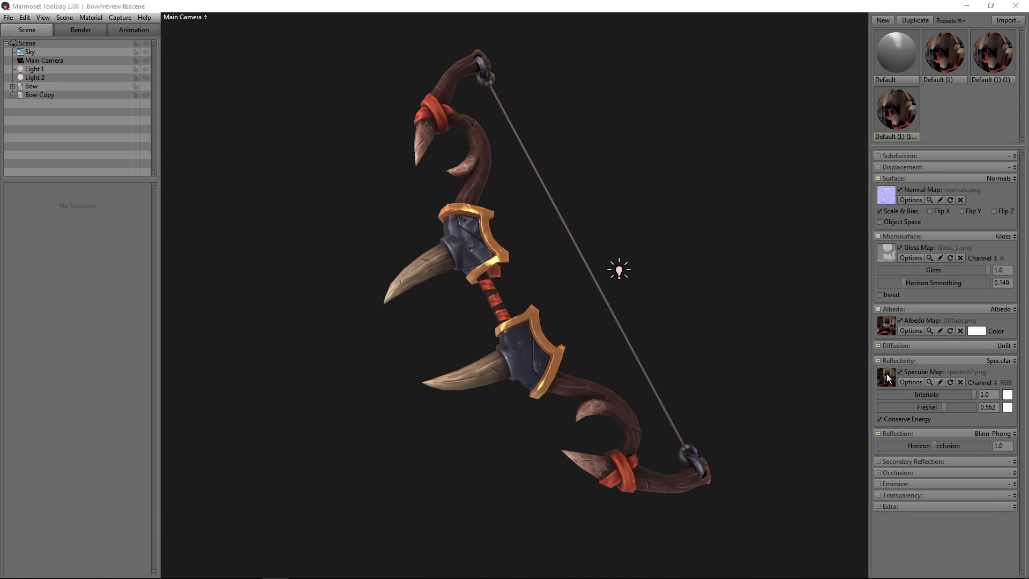
- Load Specular.png as the specular map and lower specular intensity to 0.868
click(887, 377)
click(246, 138)
click(312, 332)
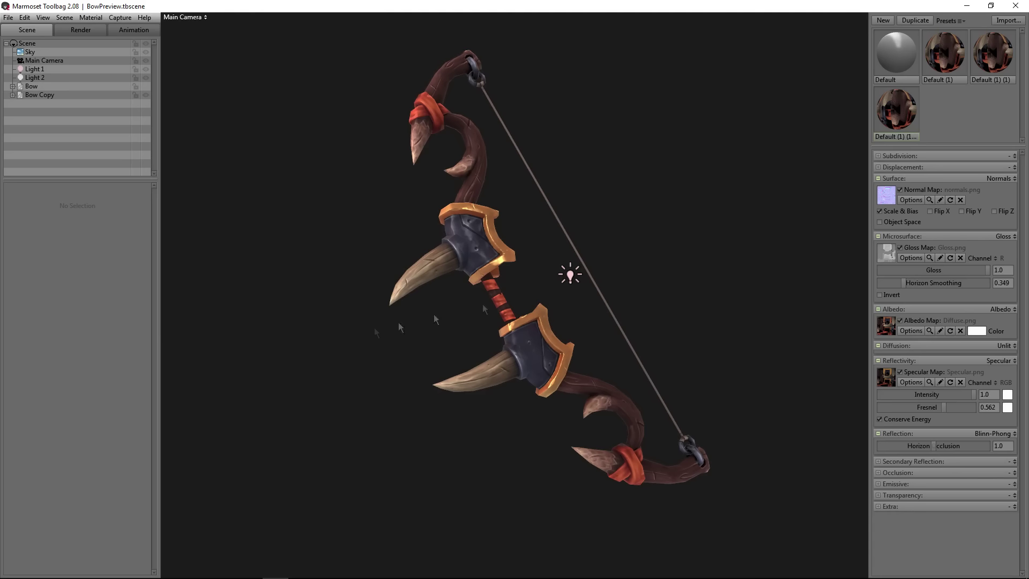
drag(973, 394, 968, 394)
drag(713, 343, 688, 340)
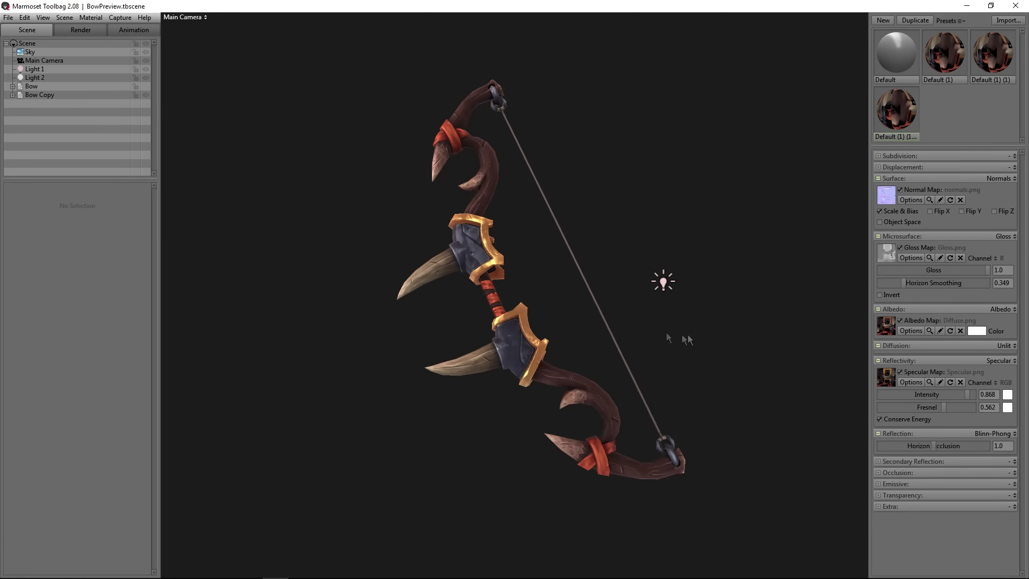
click(80, 30)
- Select the Main Camera, set sharpen strength to 0.013 and try adding bloom
click(47, 32)
click(44, 61)
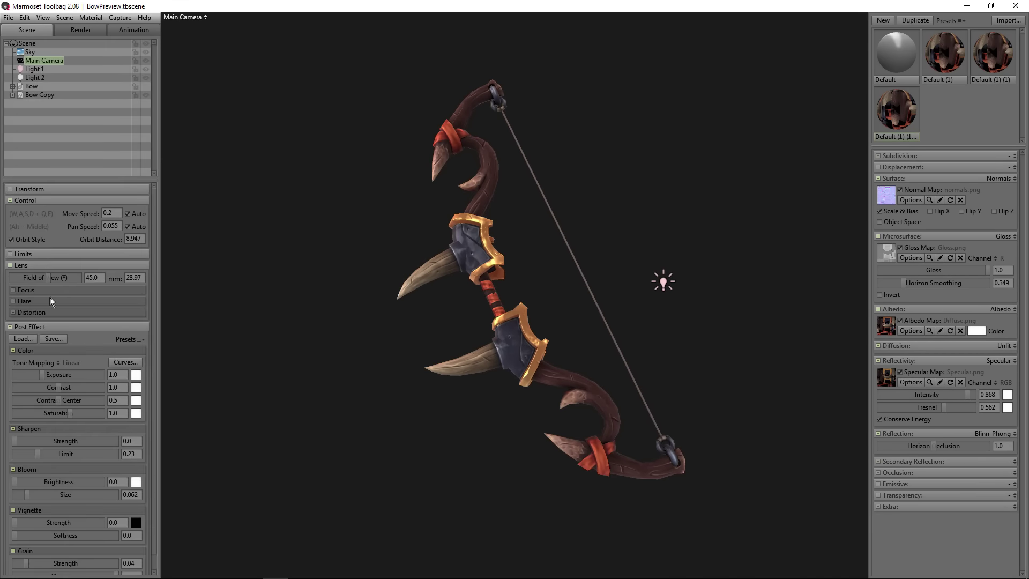
scroll(43, 399, down, 1)
drag(15, 427, 25, 427)
scroll(268, 388, up, 2)
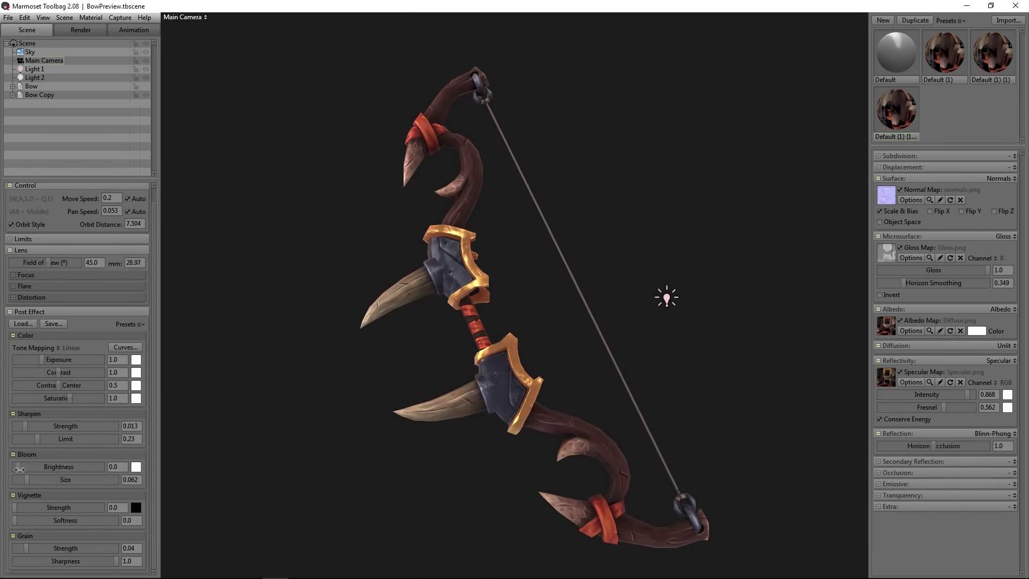
mouse_move(16, 467)
mouse_down()
mouse_move(46, 469)
mouse_move(34, 470)
mouse_up()
- Set the lens flare strength to 2.789 with threshold 0.0 and zero out the bloom
click(31, 286)
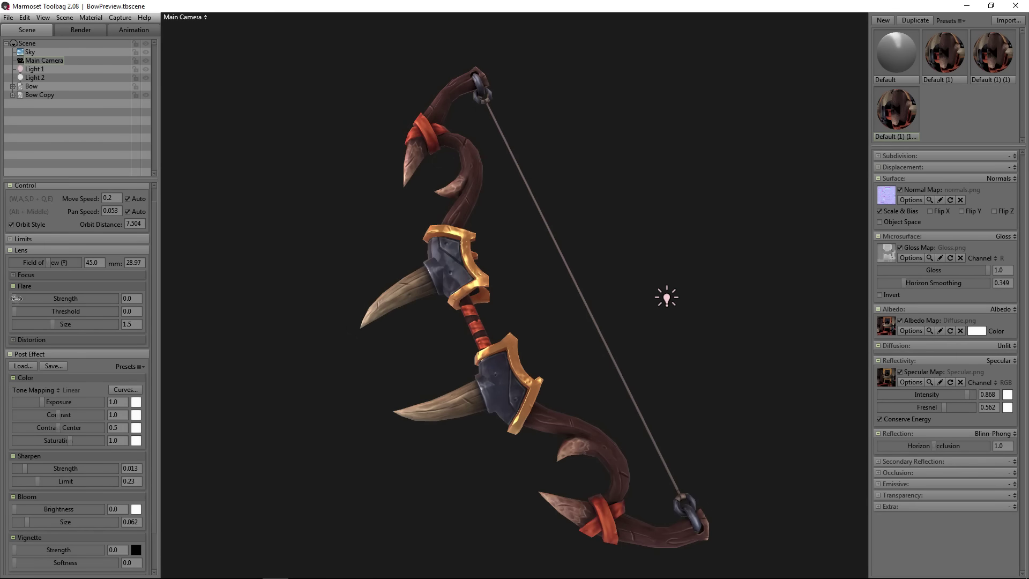
drag(14, 298, 24, 298)
drag(14, 311, 14, 311)
drag(483, 335, 400, 333)
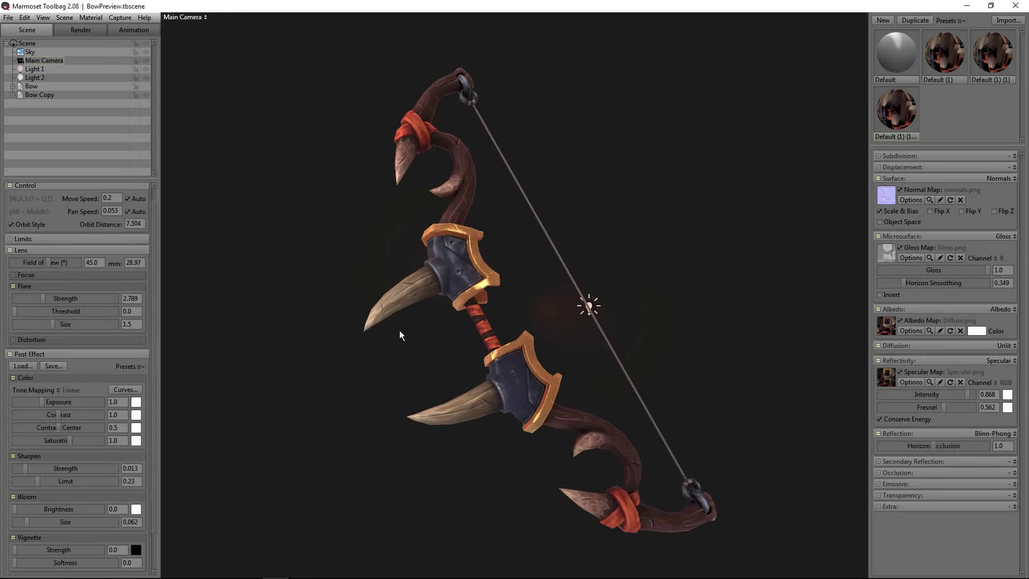
scroll(56, 411, down, 1)
drag(19, 466, 41, 469)
scroll(50, 412, up, 1)
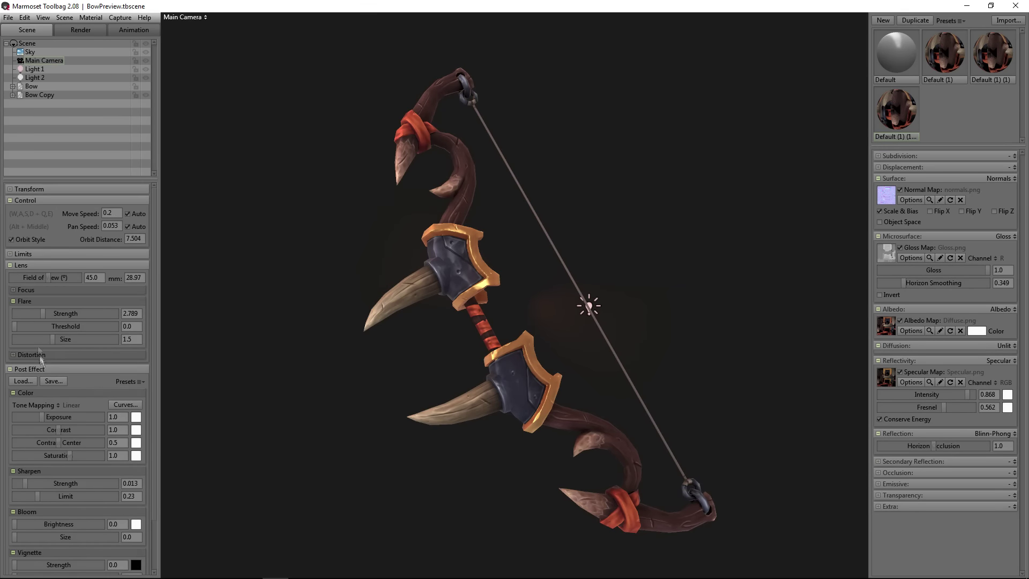
click(21, 290)
- Enable depth of field with focus distance about 6.68 and far blur 10.53
click(15, 301)
drag(50, 312, 73, 340)
click(45, 304)
drag(223, 323, 242, 332)
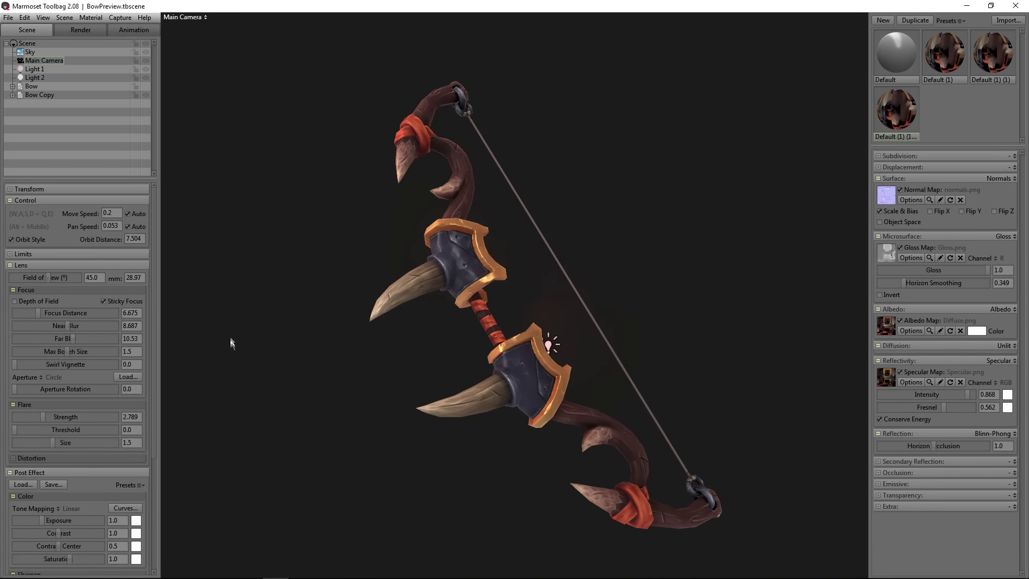